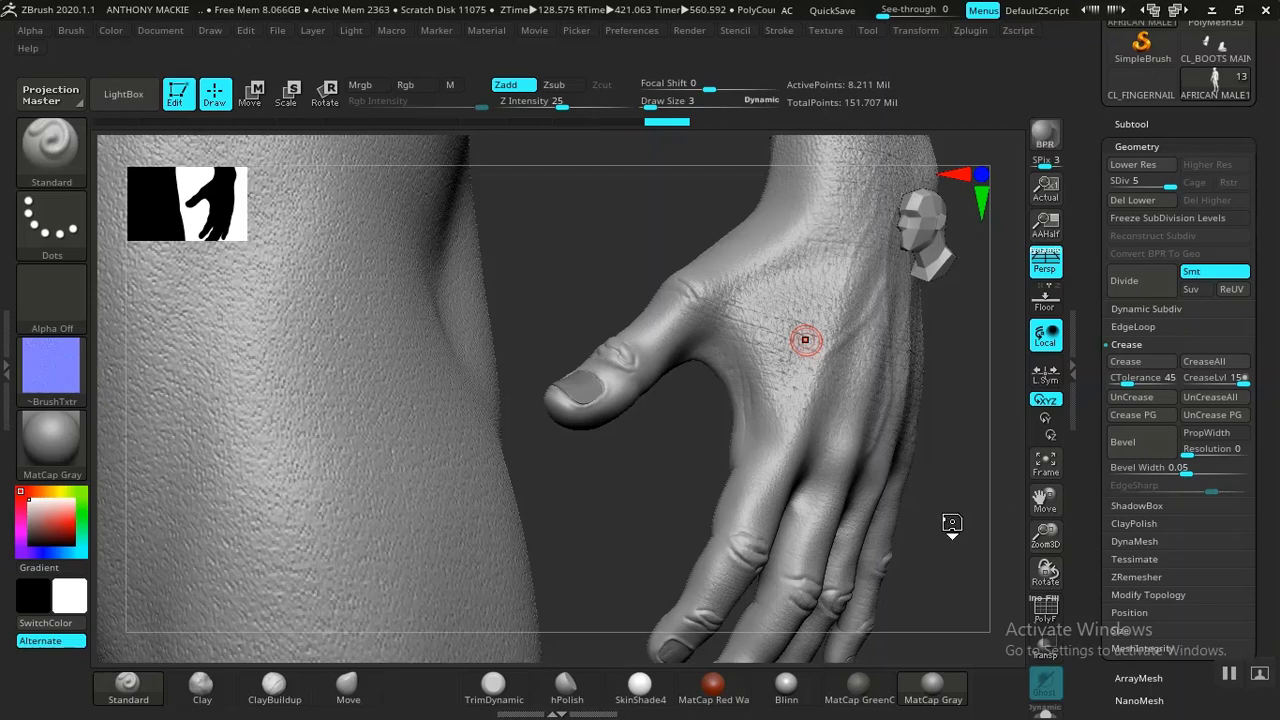
- Make the AFRICAN MALE subtool the active one
{"action": "left_click_drag", "start_coordinate": [970, 461], "coordinate": [946, 457]}
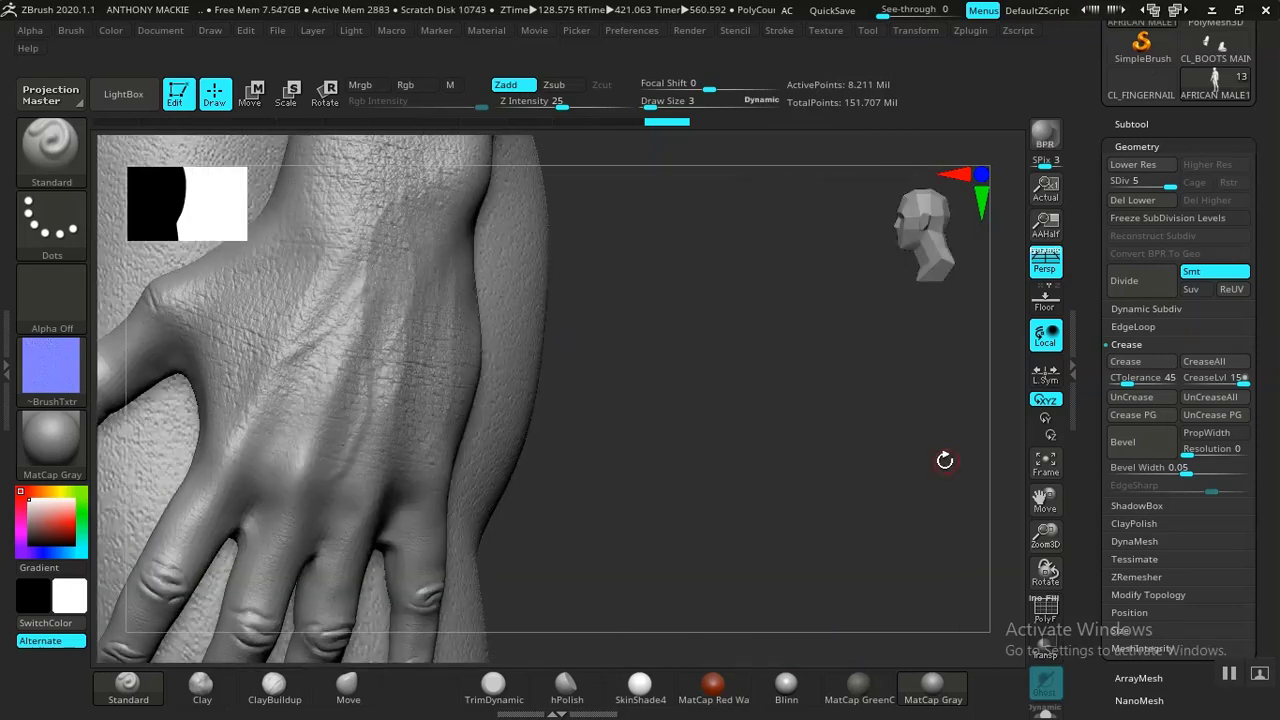
{"action": "left_click", "coordinate": [1133, 125]}
{"action": "left_click", "coordinate": [1216, 182]}
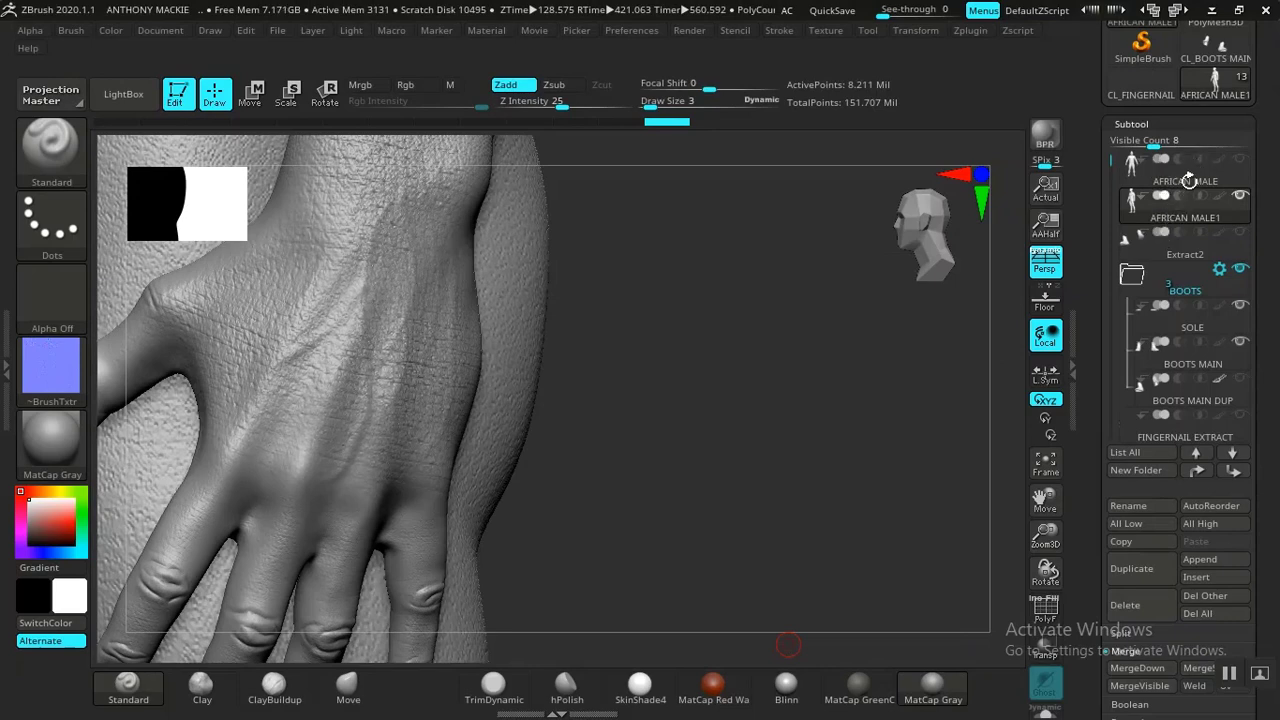
{"action": "left_click_drag", "start_coordinate": [922, 348], "coordinate": [928, 350]}
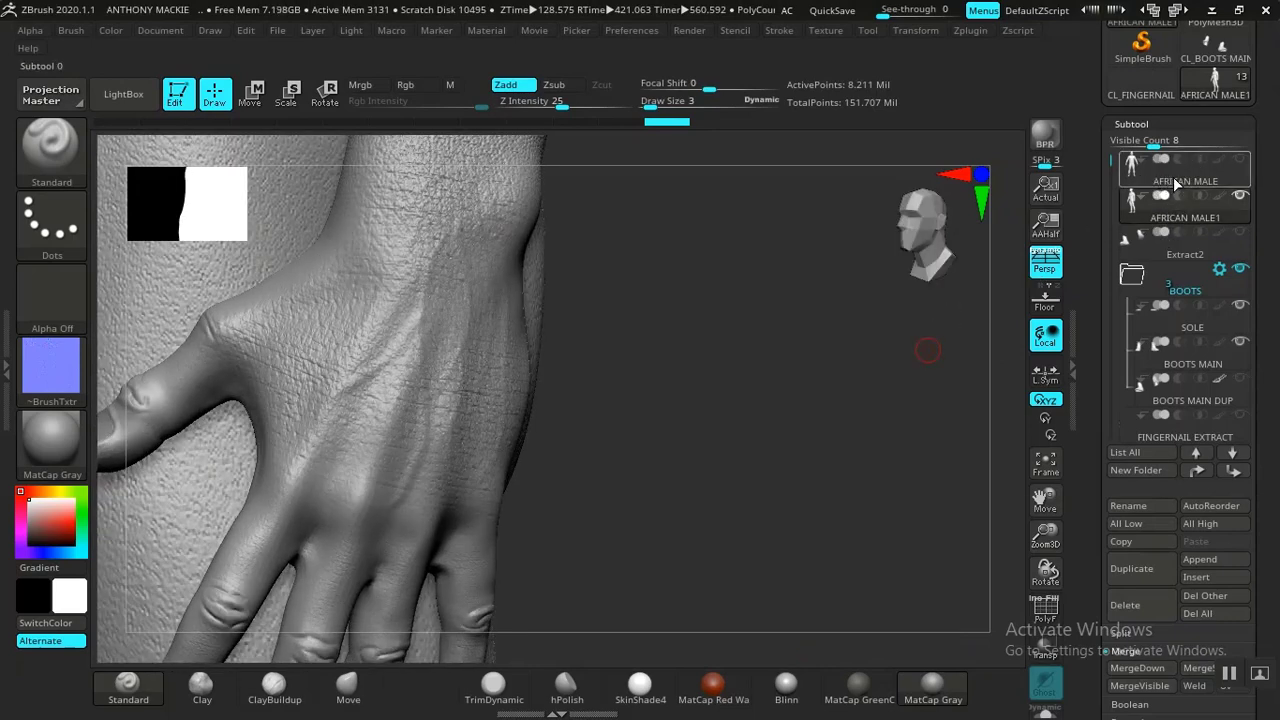
{"action": "left_click", "coordinate": [1174, 181]}
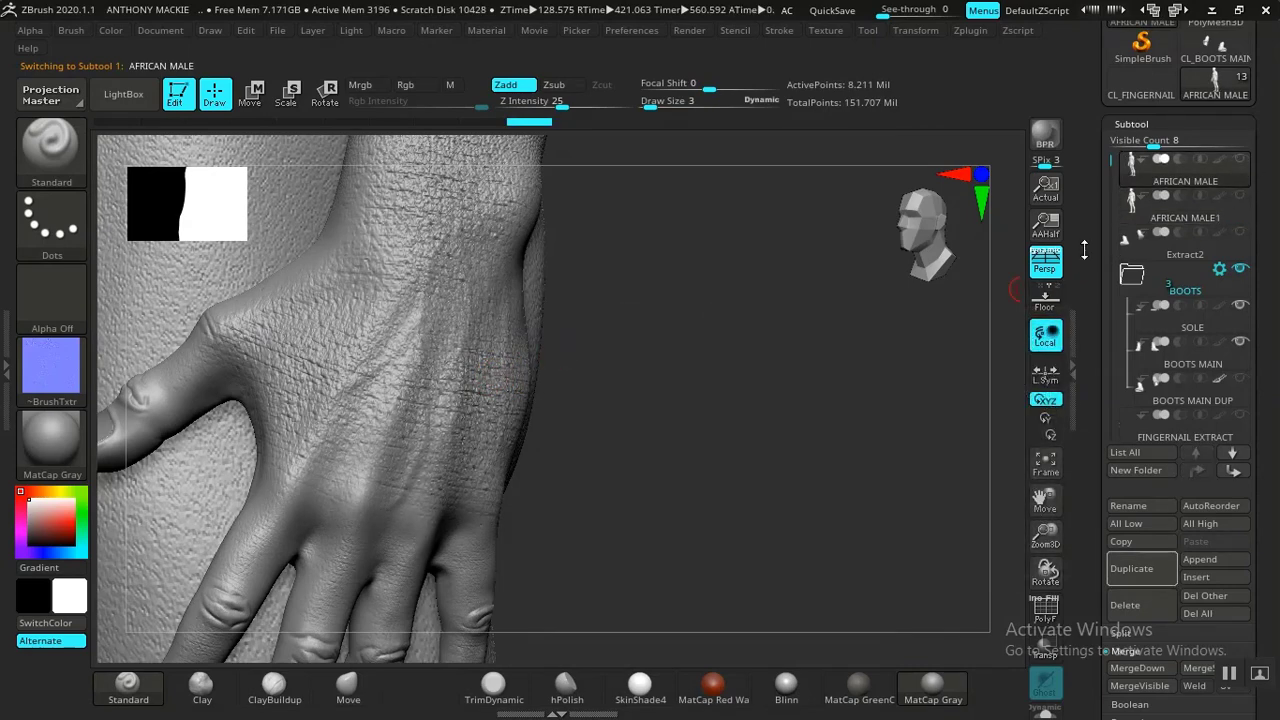
- Set the intensity of the AFRICAN MALE subtool's hand pore detail layer to 0.3 and check the back of the hand
{"action": "left_click", "coordinate": [1141, 126]}
{"action": "left_click", "coordinate": [1129, 214]}
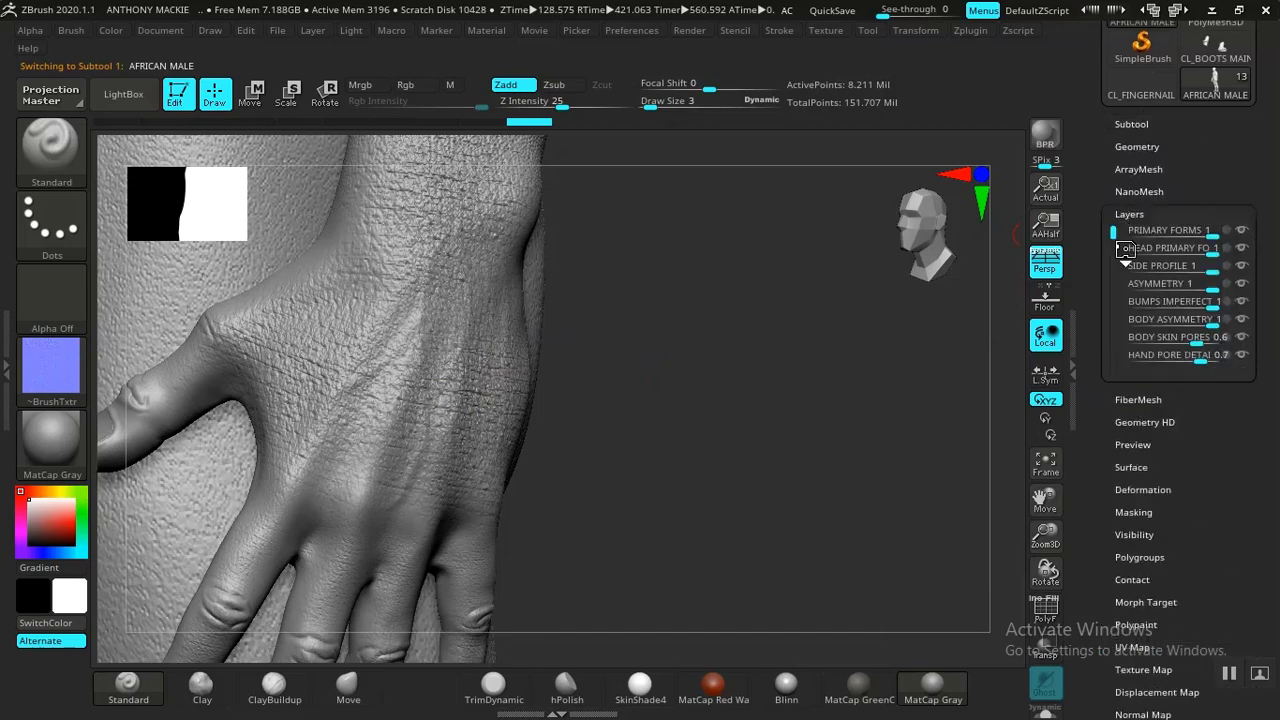
{"action": "left_click", "coordinate": [1136, 355]}
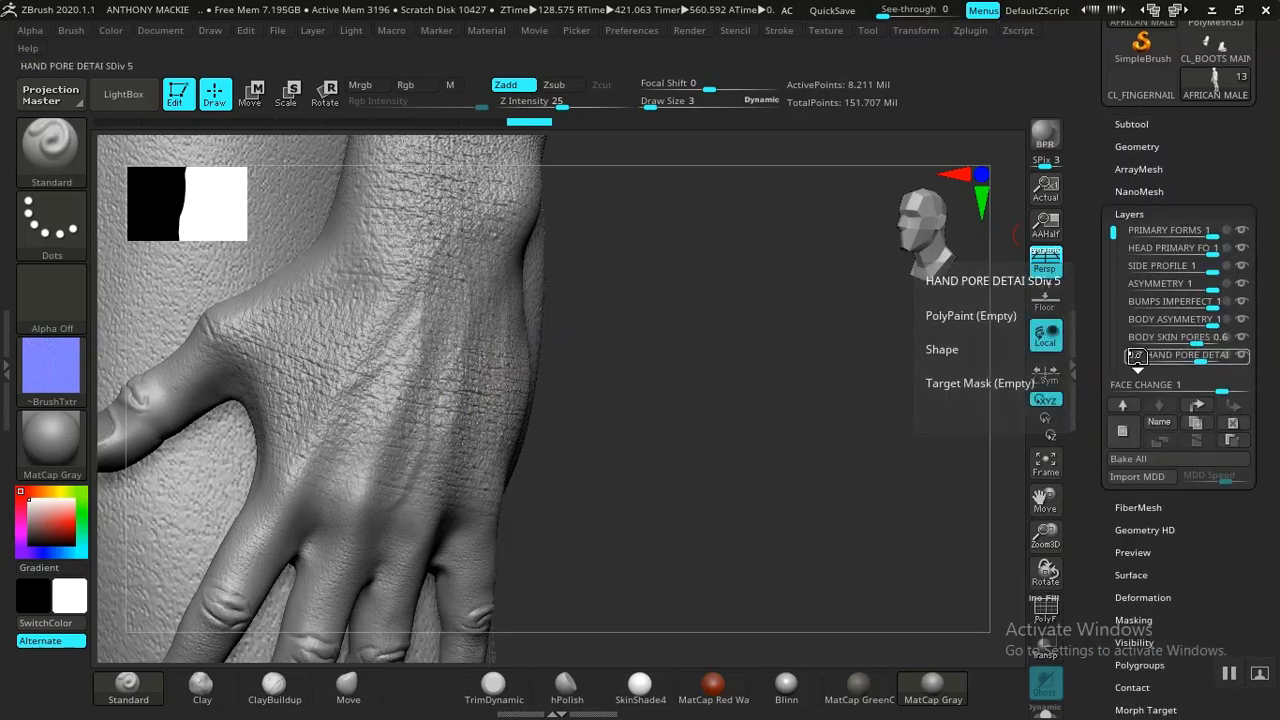
{"action": "left_click", "coordinate": [1136, 356]}
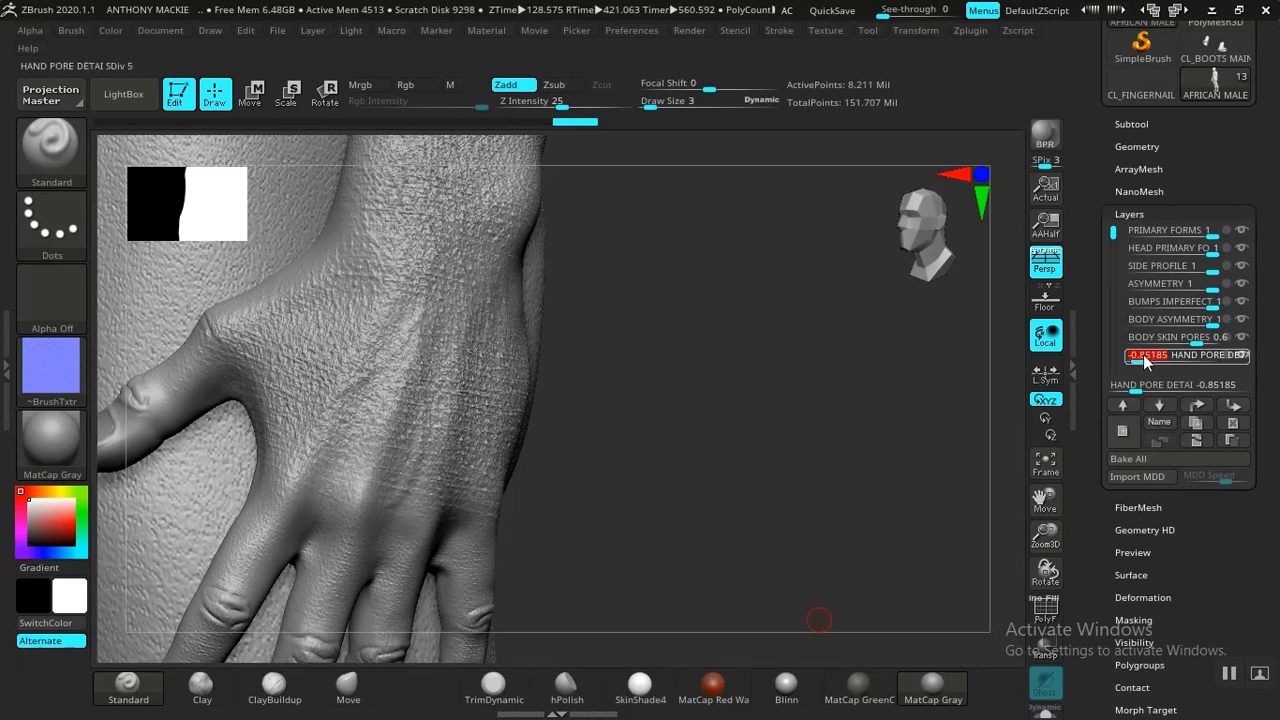
{"action": "left_click_drag", "start_coordinate": [1143, 354], "coordinate": [1150, 356]}
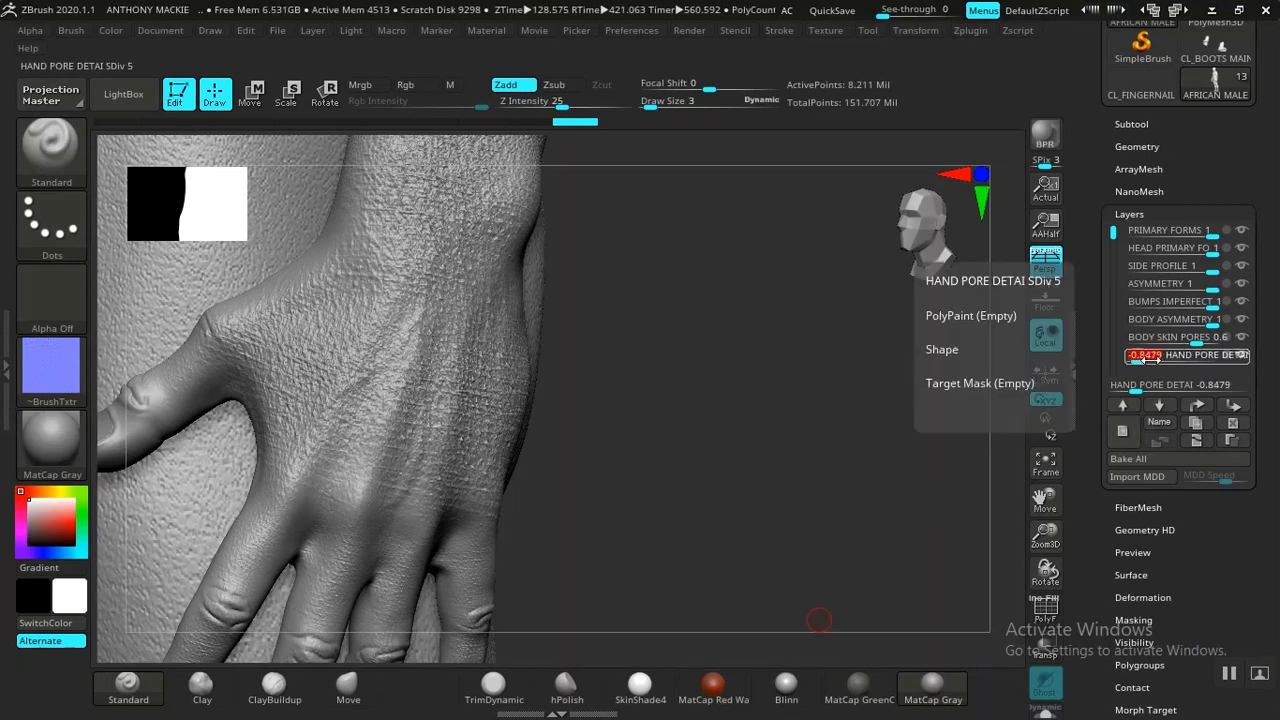
{"action": "type", "text": "0"}
{"action": "type", "text": "0.3"}
{"action": "key", "text": "Return"}
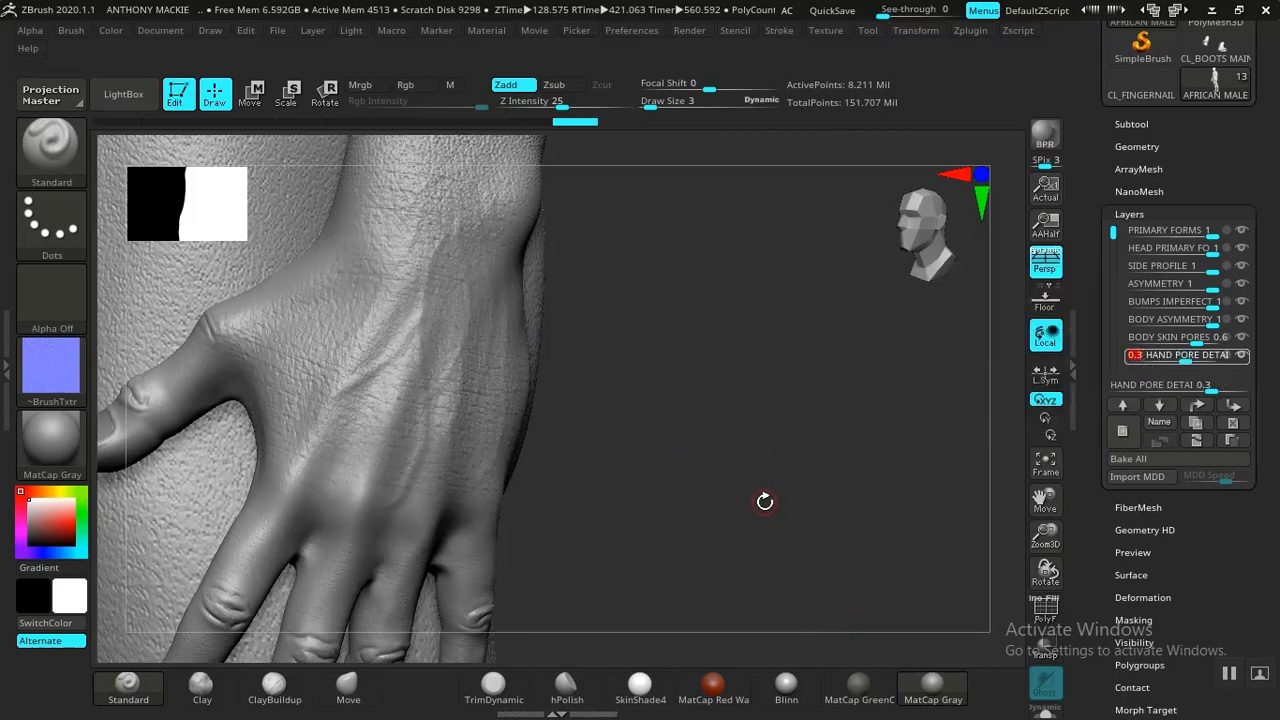
{"action": "left_click_drag", "start_coordinate": [765, 503], "coordinate": [814, 489]}
{"action": "left_click_drag", "start_coordinate": [798, 445], "coordinate": [811, 401]}
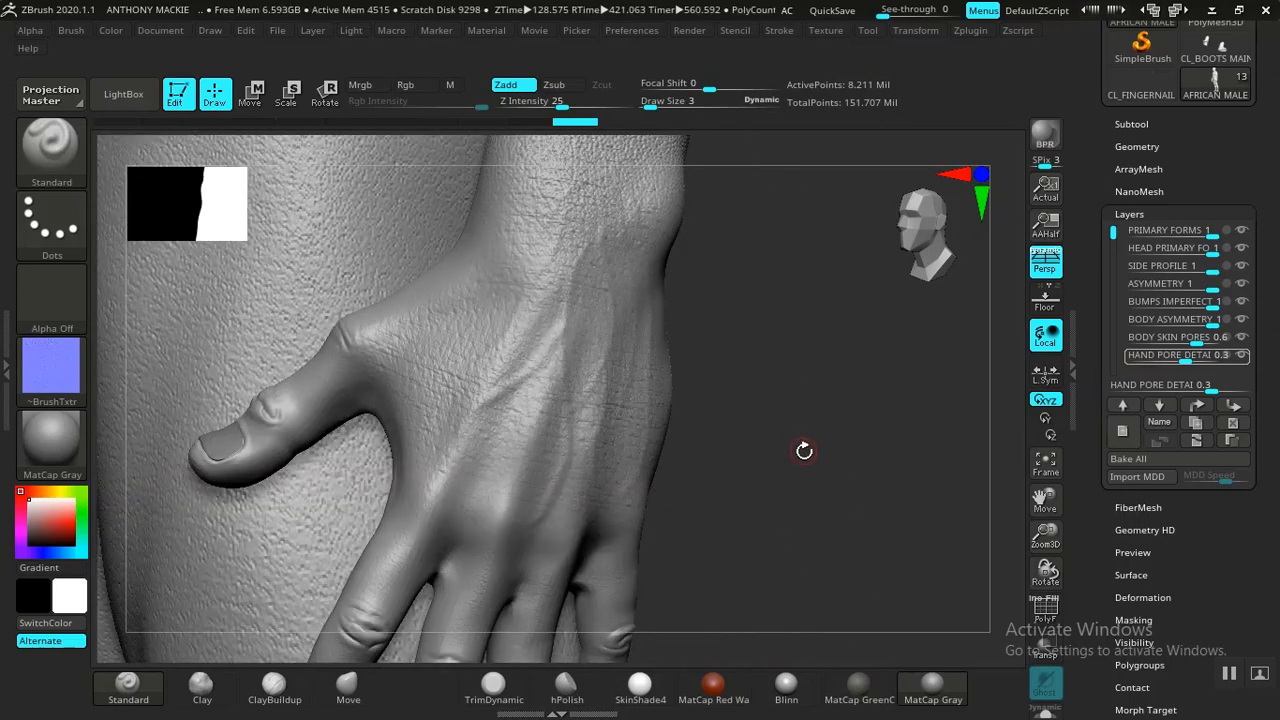
{"action": "mouse_move", "coordinate": [809, 457]}
{"action": "left_mouse_down"}
{"action": "mouse_move", "coordinate": [818, 409]}
{"action": "mouse_move", "coordinate": [799, 435]}
{"action": "left_mouse_up"}
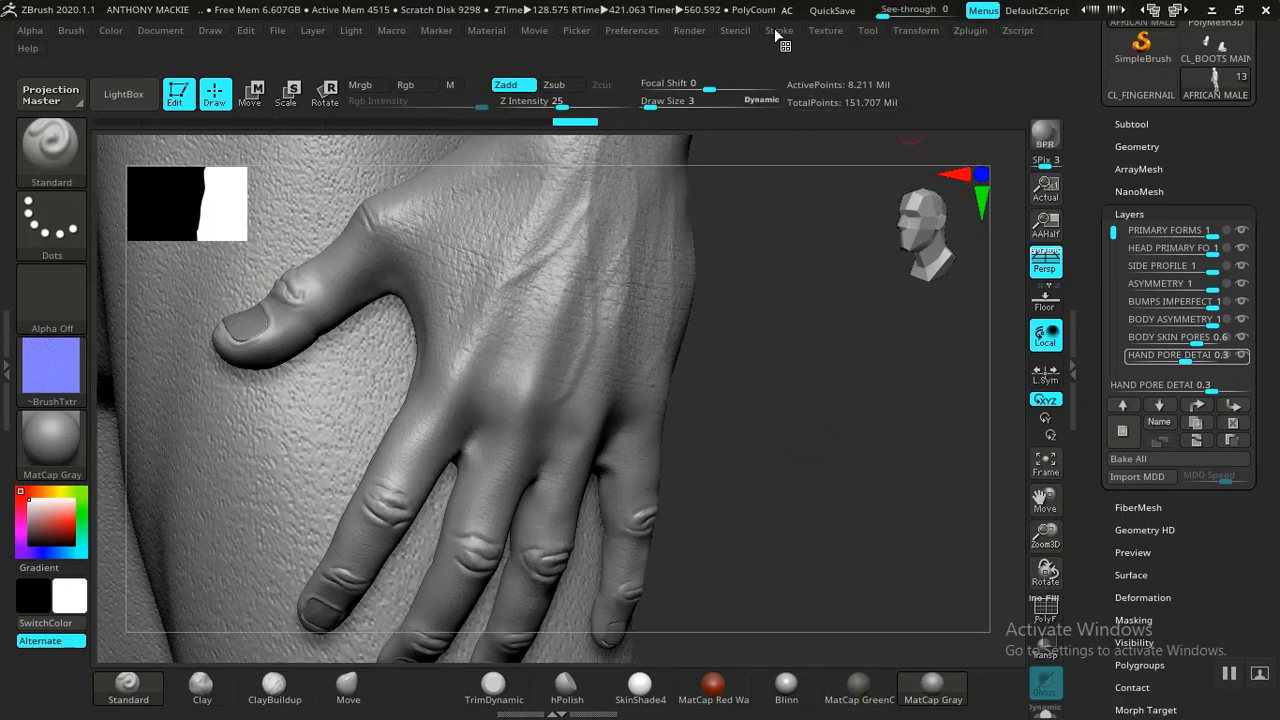
- Enable the Adaptive option for the normal map in the Multi Map Exporter
{"action": "left_click", "coordinate": [970, 30]}
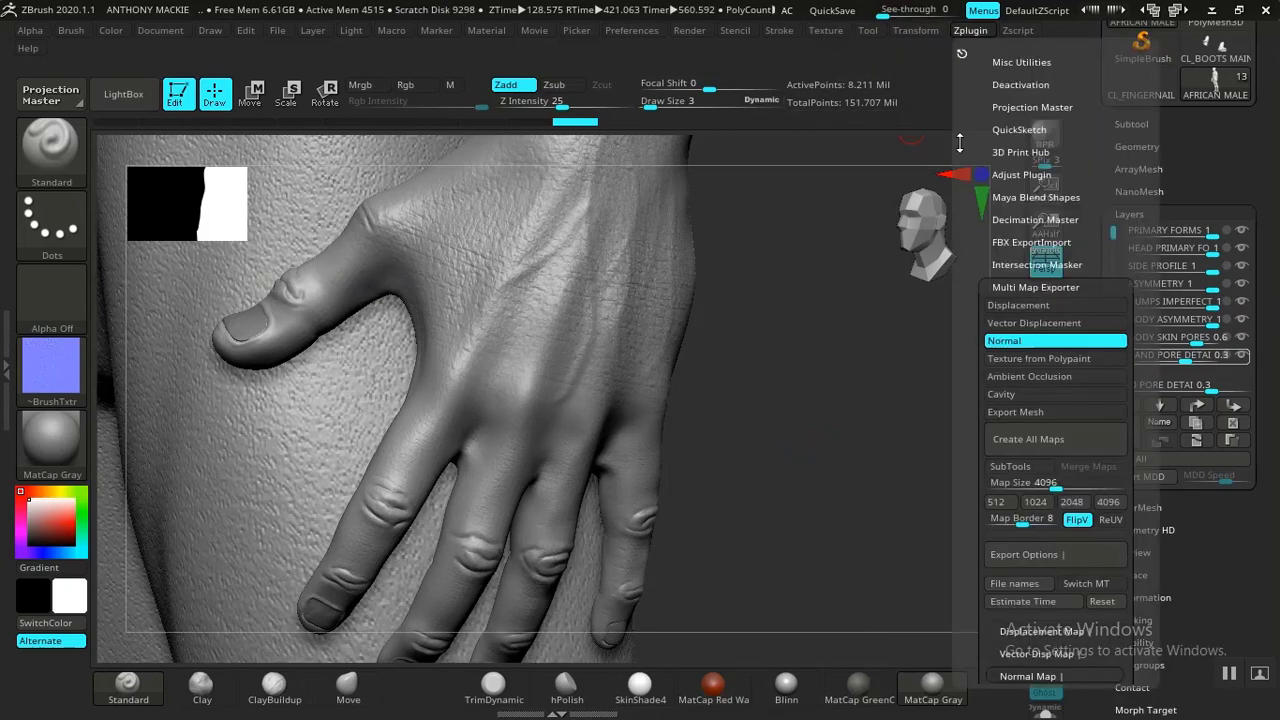
{"action": "left_click_drag", "start_coordinate": [969, 420], "coordinate": [969, 345]}
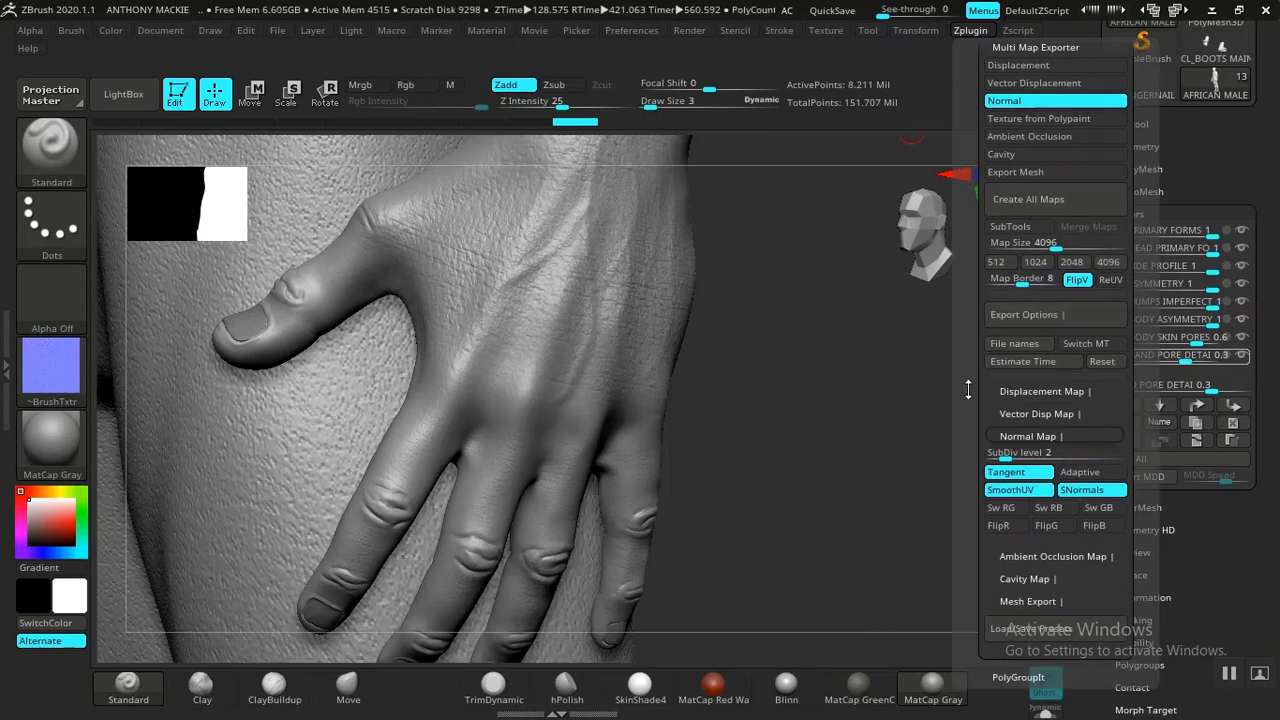
{"action": "left_click_drag", "start_coordinate": [970, 453], "coordinate": [969, 385]}
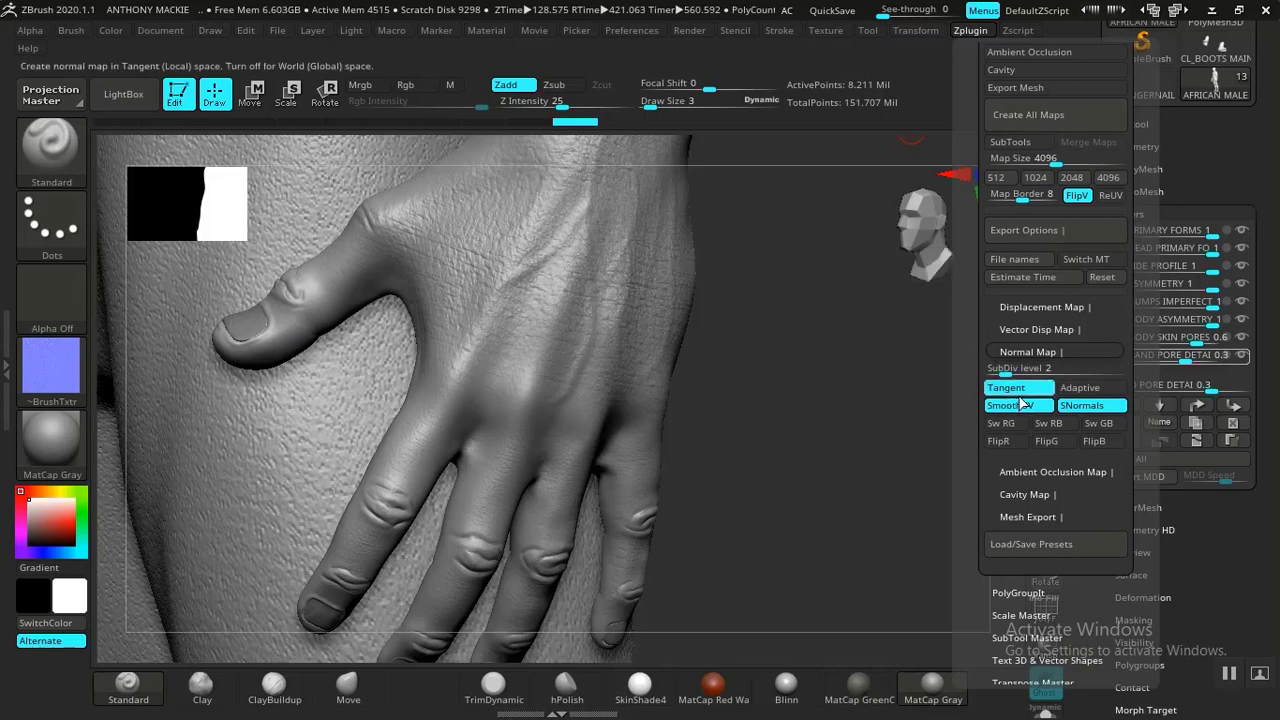
{"action": "left_click", "coordinate": [1082, 388]}
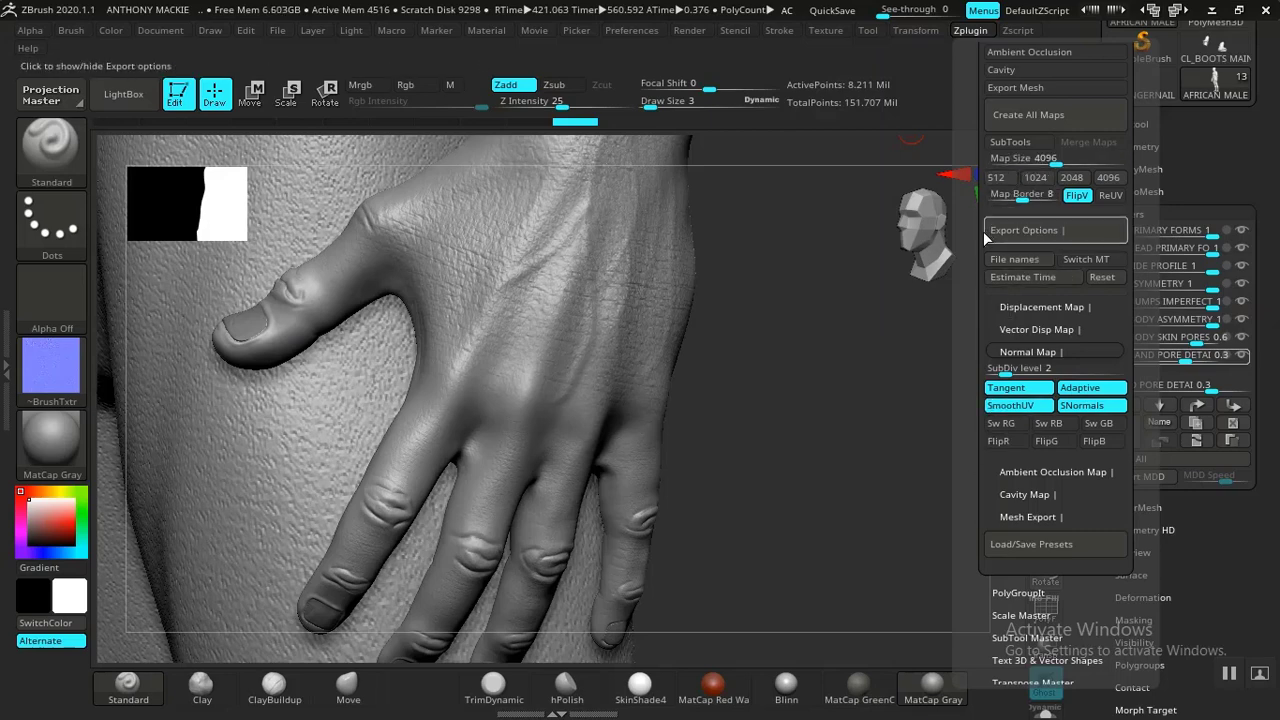
- Include the displacement map in the export and set the map size to 8192
{"action": "left_click_drag", "start_coordinate": [972, 206], "coordinate": [976, 297]}
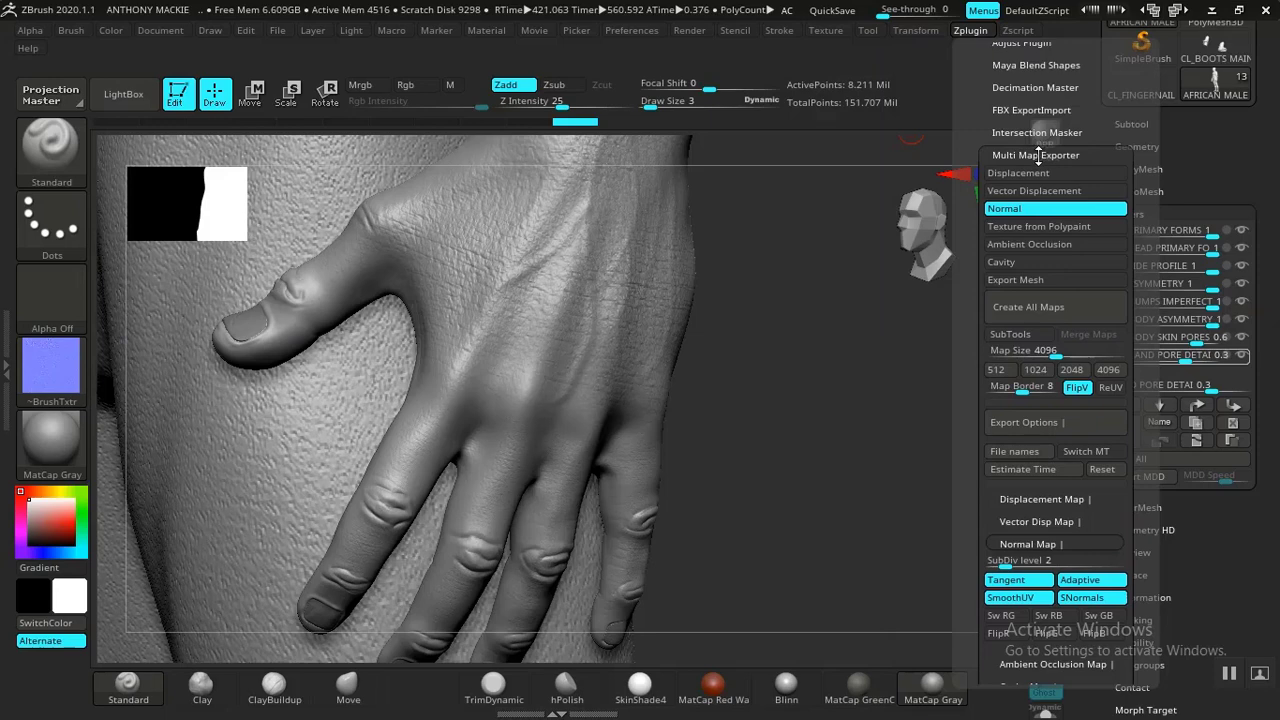
{"action": "left_click", "coordinate": [1012, 173]}
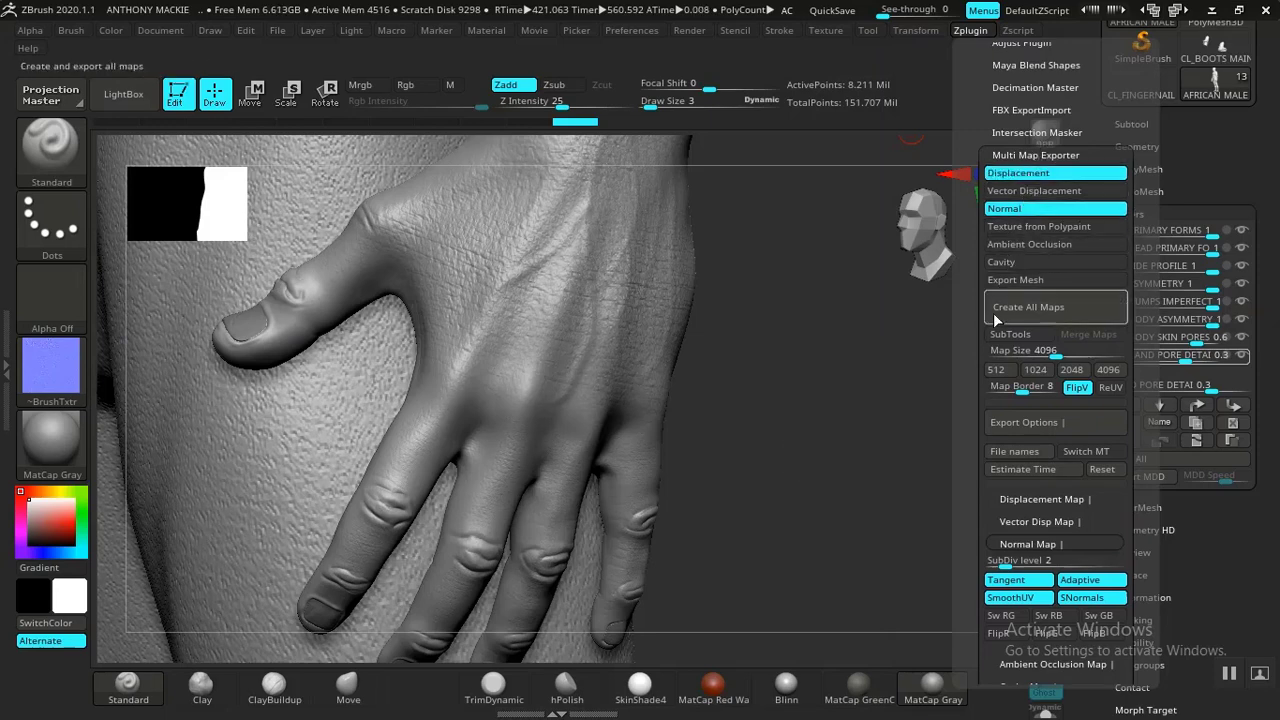
{"action": "left_click_drag", "start_coordinate": [1050, 352], "coordinate": [1128, 349]}
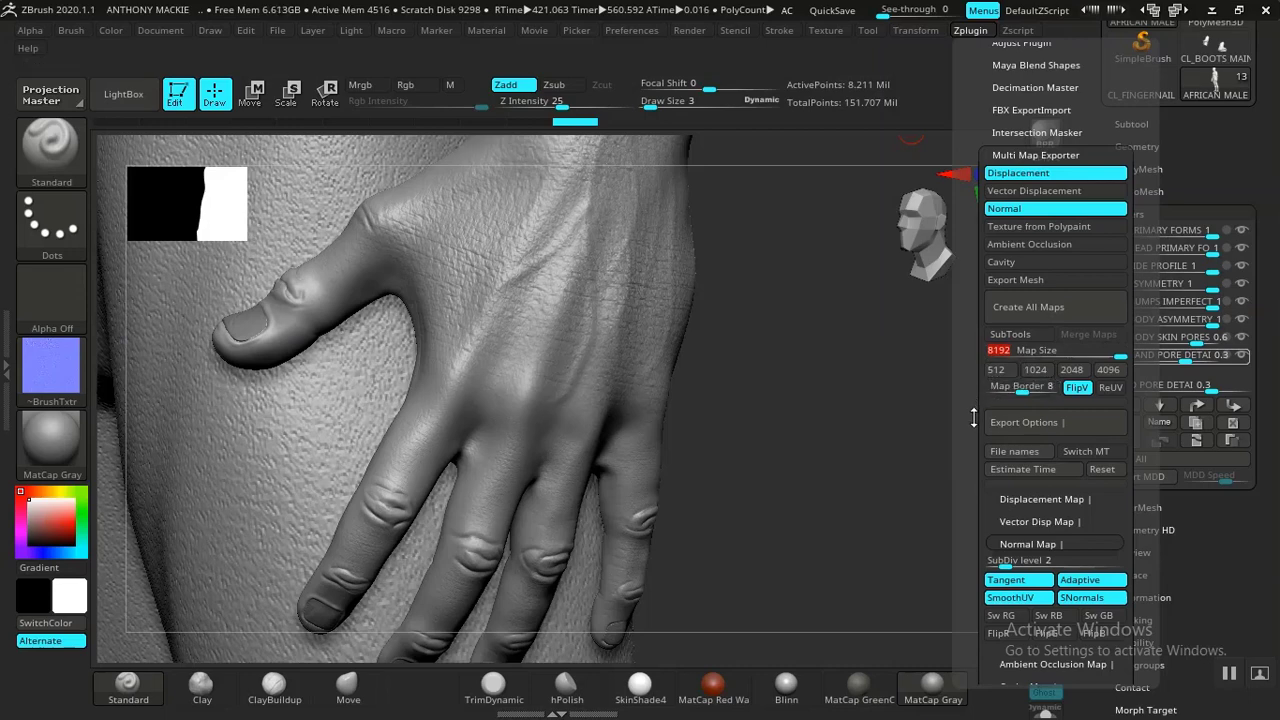
- Configure the displacement map with 3 Channels off, Adaptive on and DPSubPix 4
{"action": "left_click_drag", "start_coordinate": [974, 418], "coordinate": [1029, 222]}
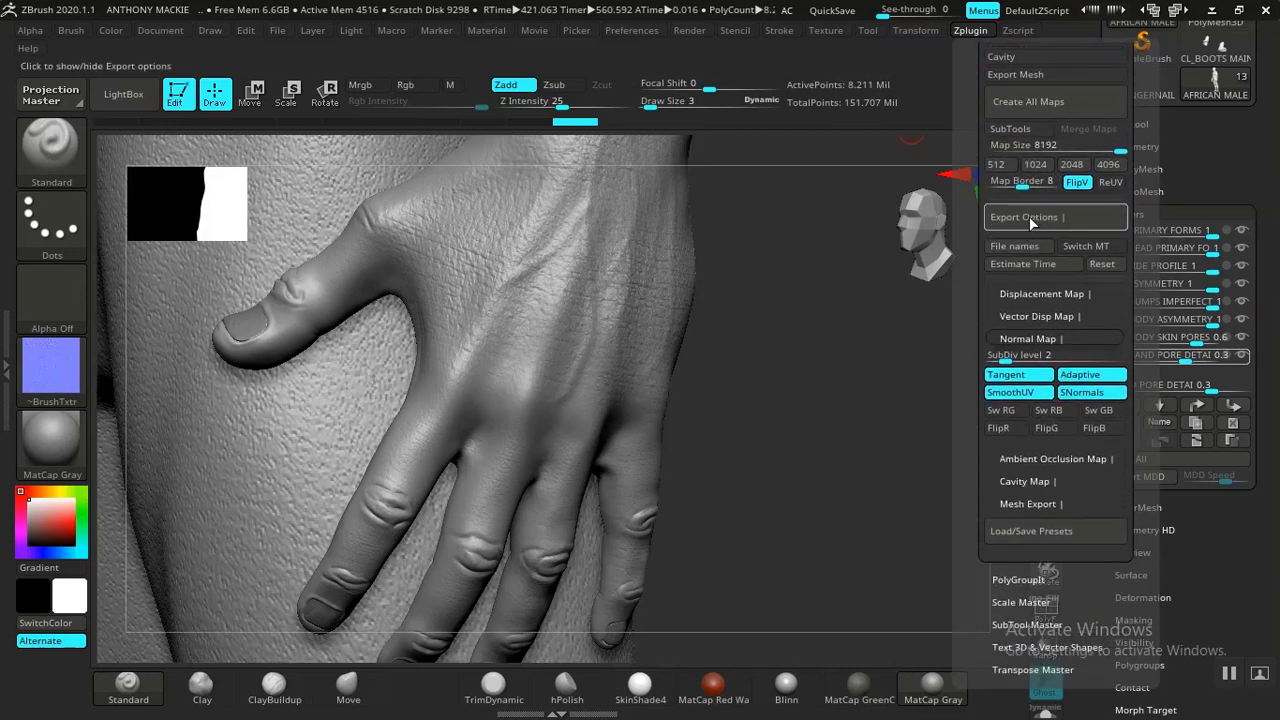
{"action": "left_click", "coordinate": [1029, 216]}
{"action": "left_click", "coordinate": [1029, 216]}
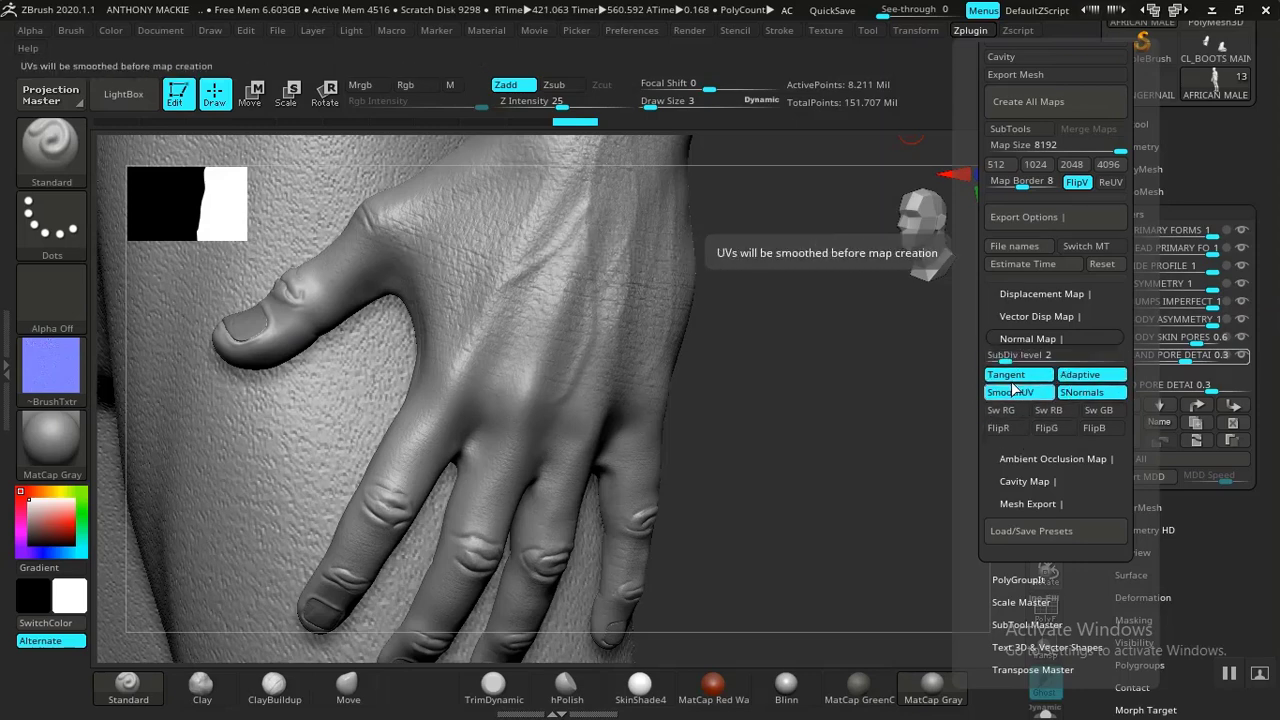
{"action": "left_click", "coordinate": [1028, 294]}
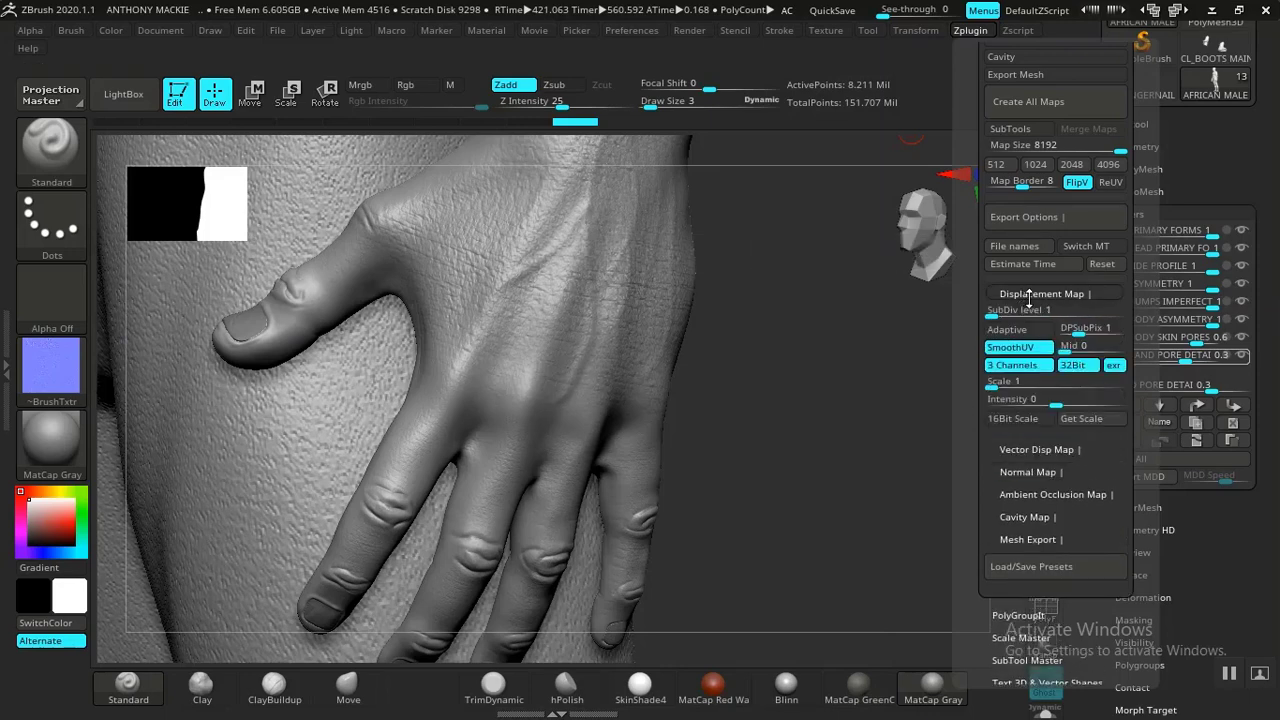
{"action": "left_click", "coordinate": [1015, 372]}
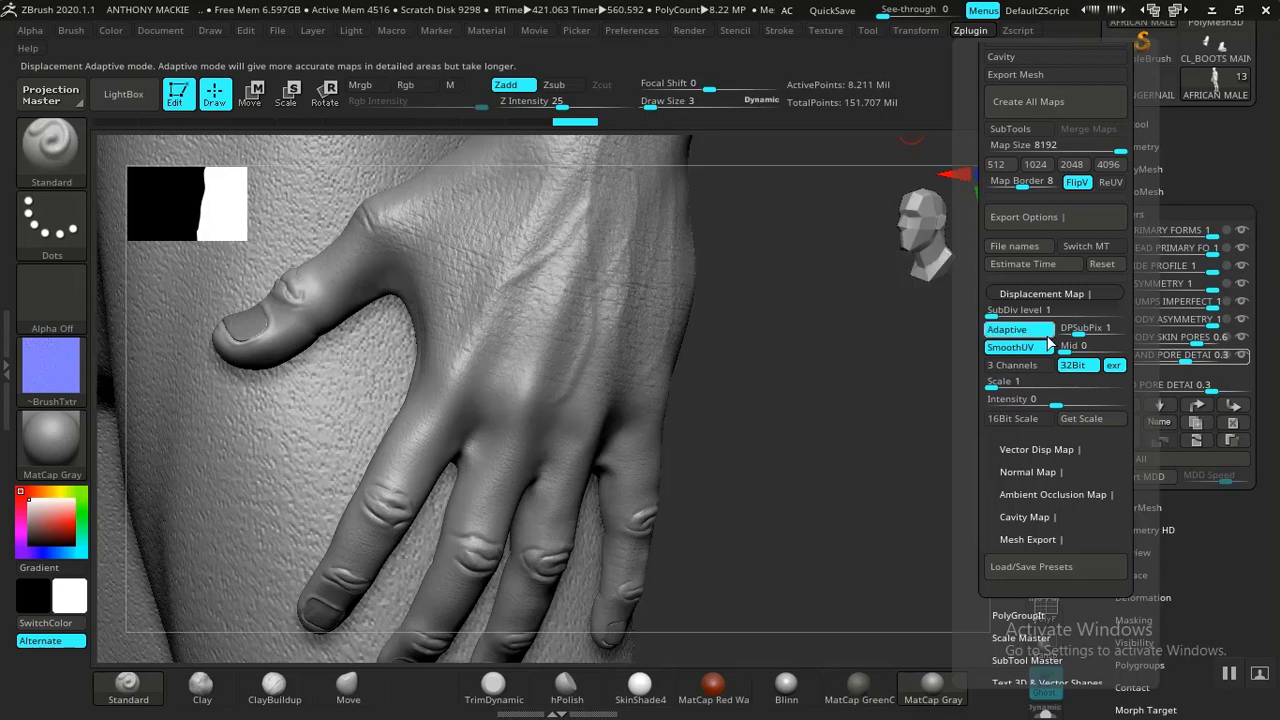
{"action": "left_click", "coordinate": [1007, 329]}
{"action": "left_click_drag", "start_coordinate": [1075, 328], "coordinate": [1125, 332]}
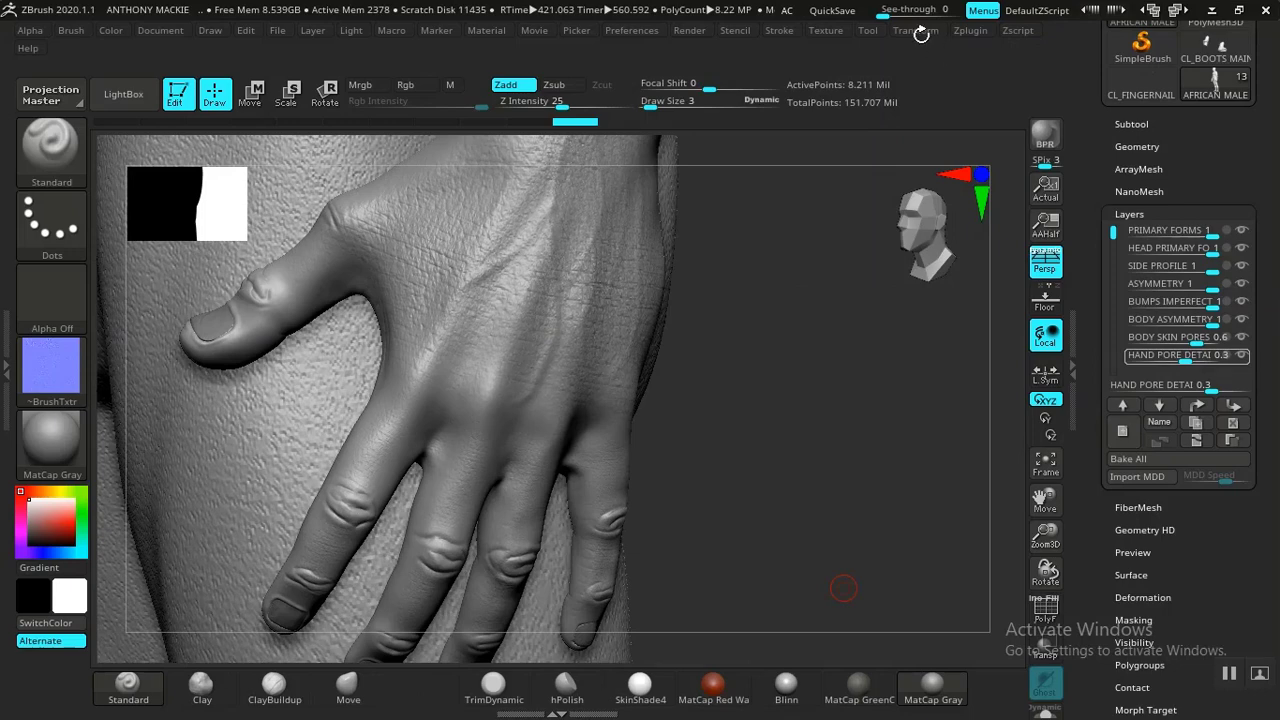
- Turn off SmoothUV for the displacement map in the Multi Map Exporter
{"action": "left_click", "coordinate": [829, 31]}
{"action": "left_click", "coordinate": [972, 36]}
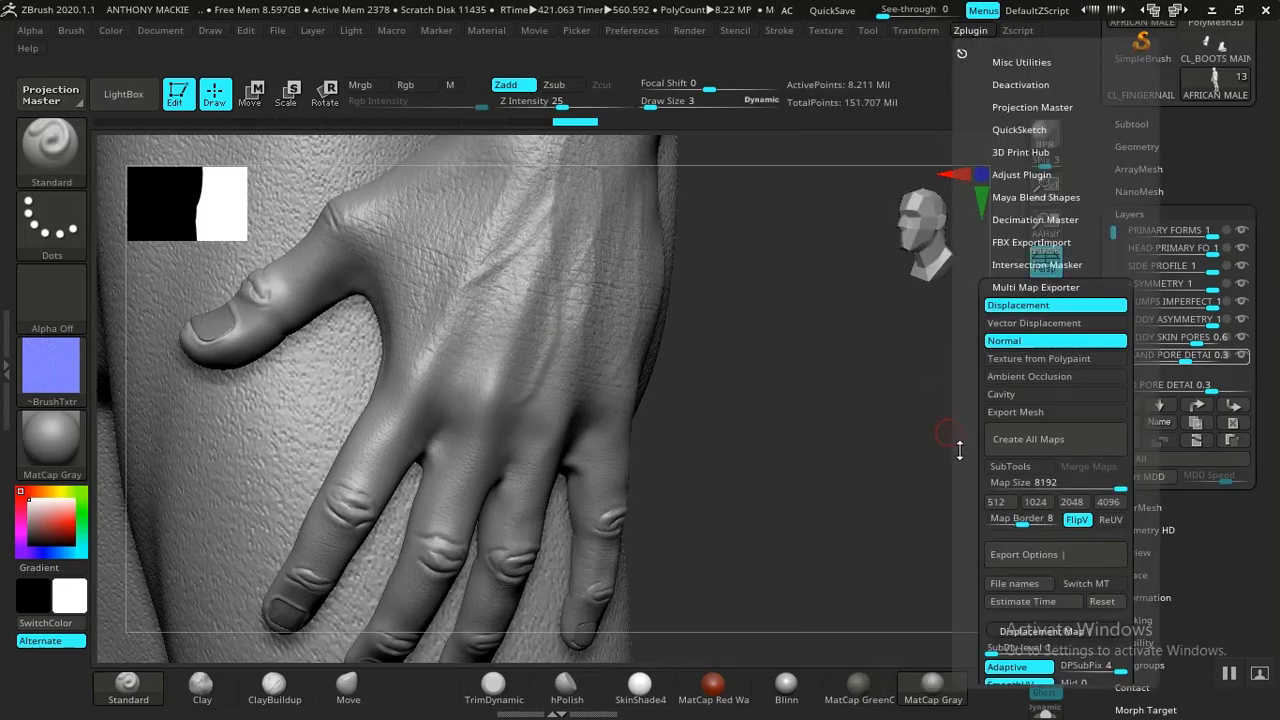
{"action": "scroll", "coordinate": [959, 451], "scroll_direction": "down", "scroll_amount": 5}
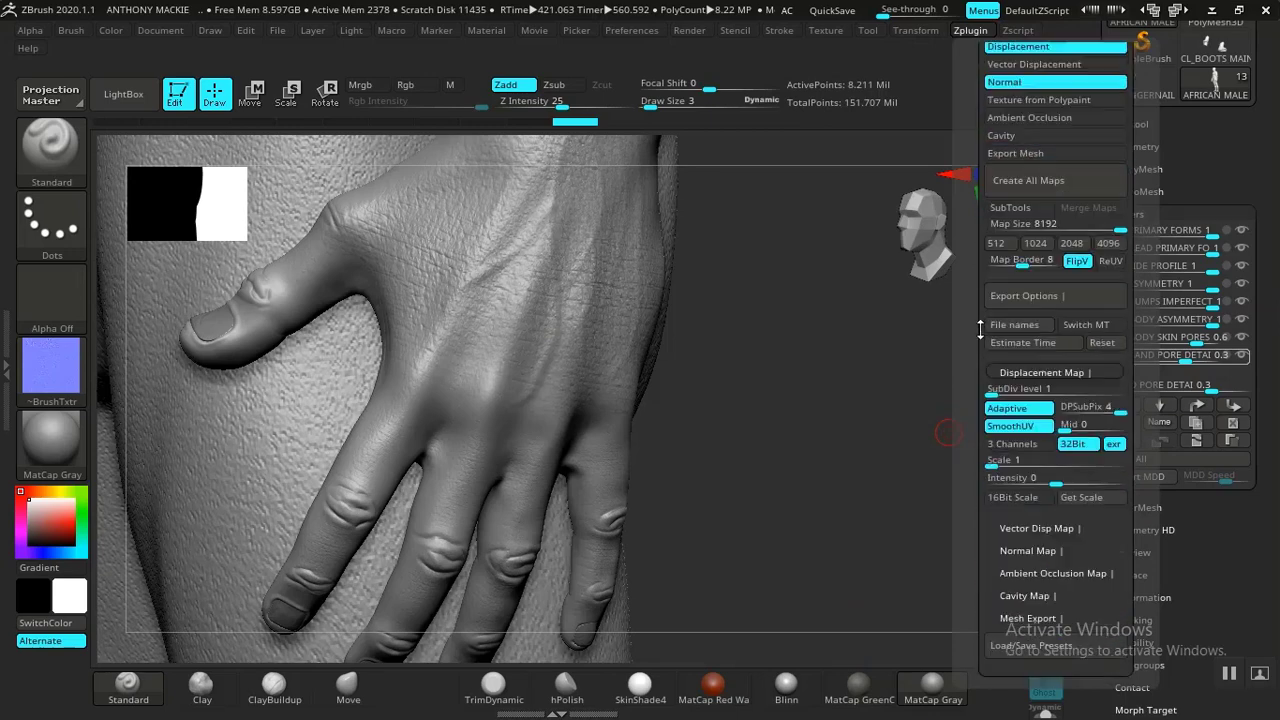
{"action": "left_click", "coordinate": [1010, 430]}
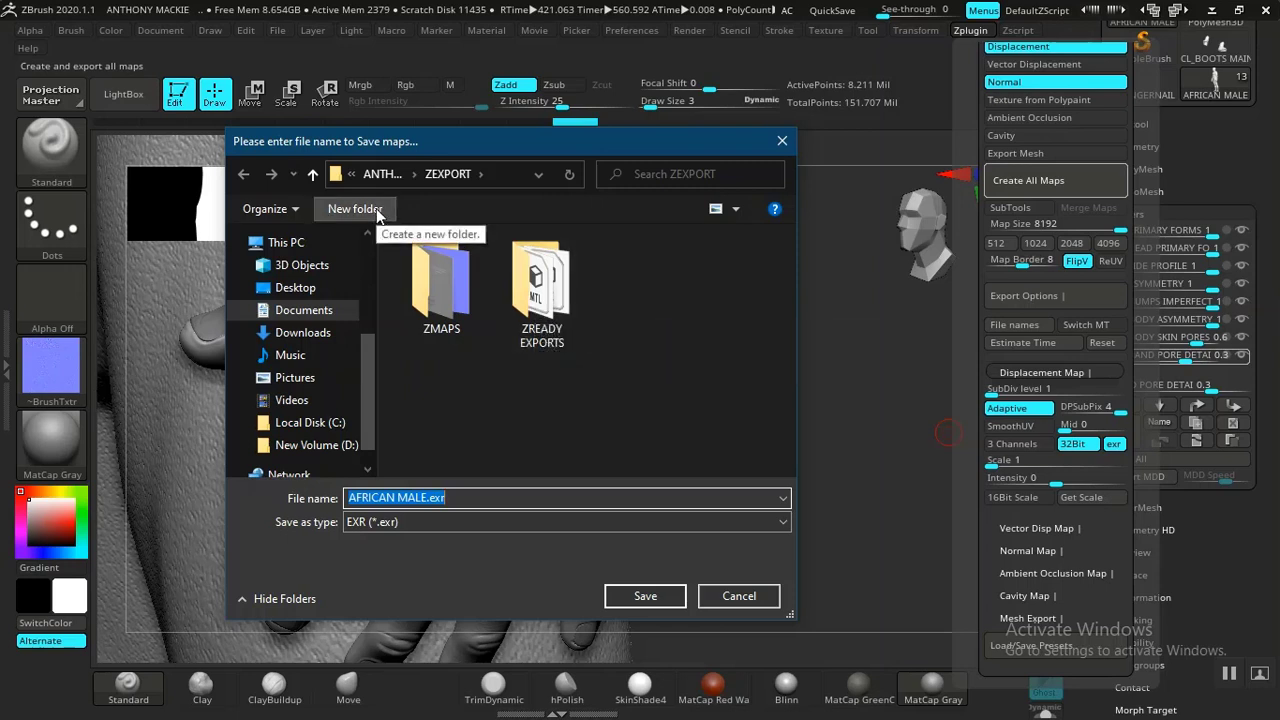
{"action": "double_click", "coordinate": [564, 310]}
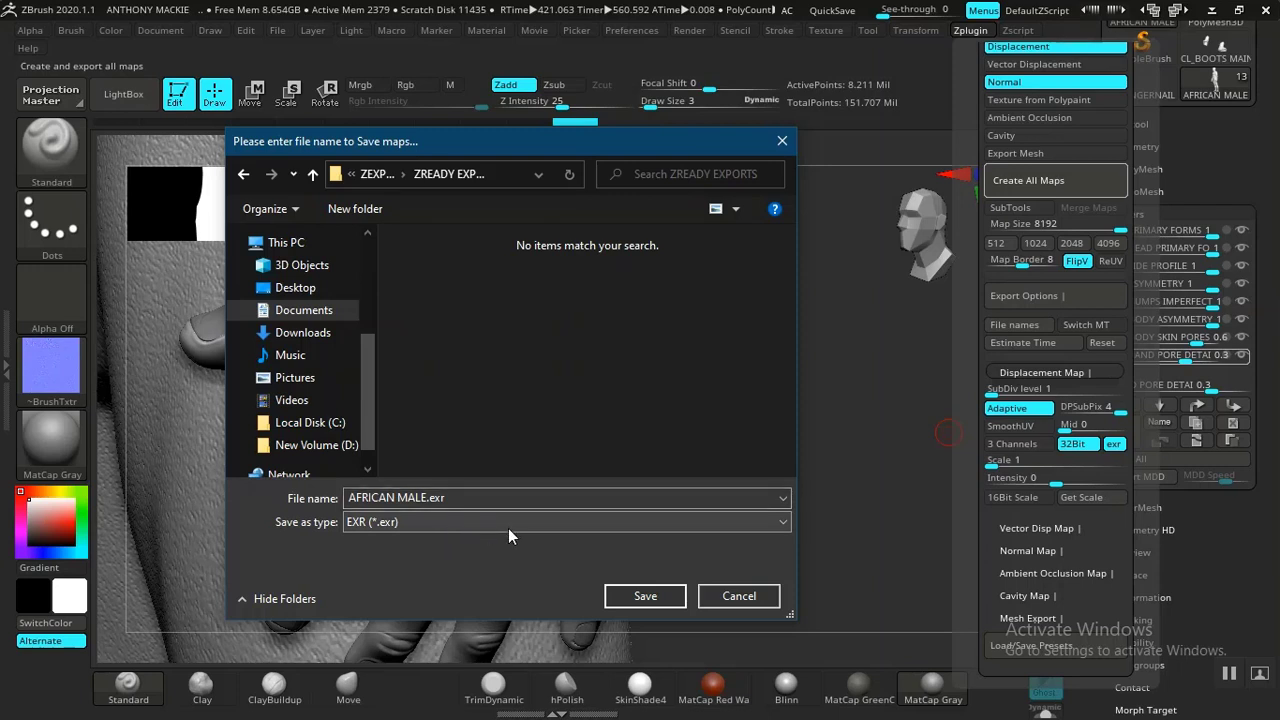
{"action": "left_click", "coordinate": [454, 516]}
{"action": "left_click", "coordinate": [454, 516]}
{"action": "left_click", "coordinate": [712, 597]}
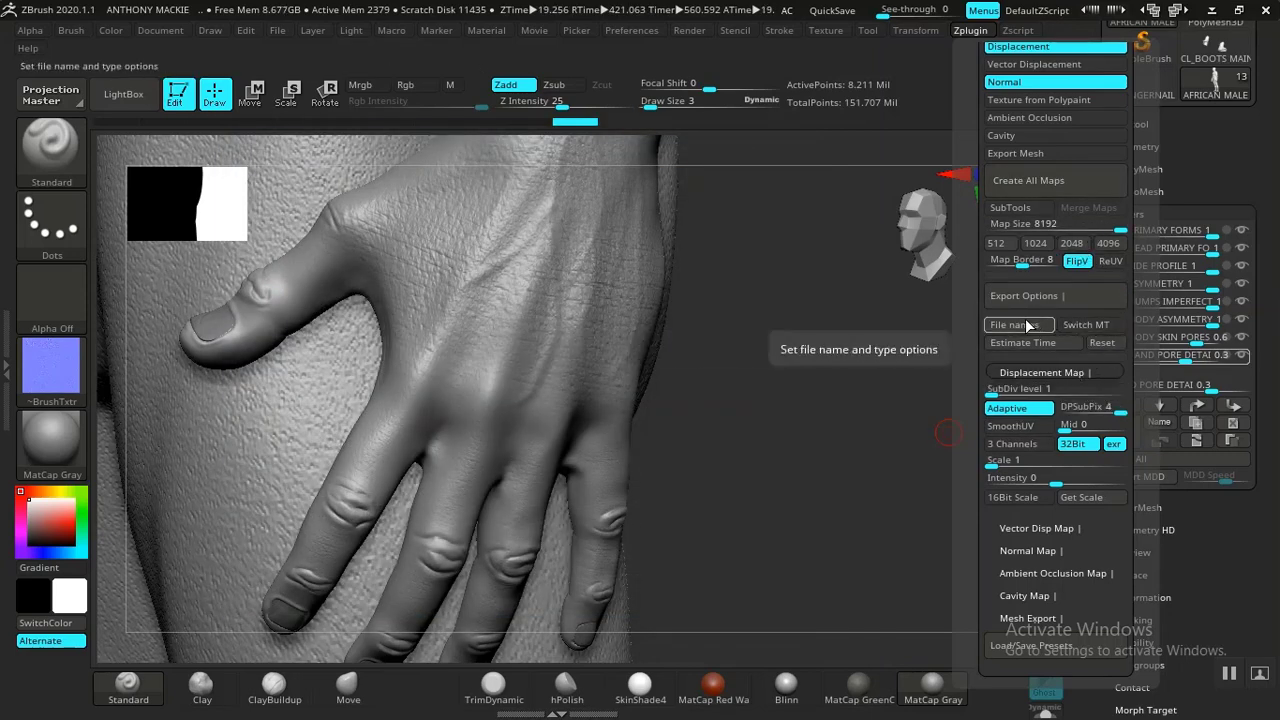
{"action": "left_click", "coordinate": [1030, 326]}
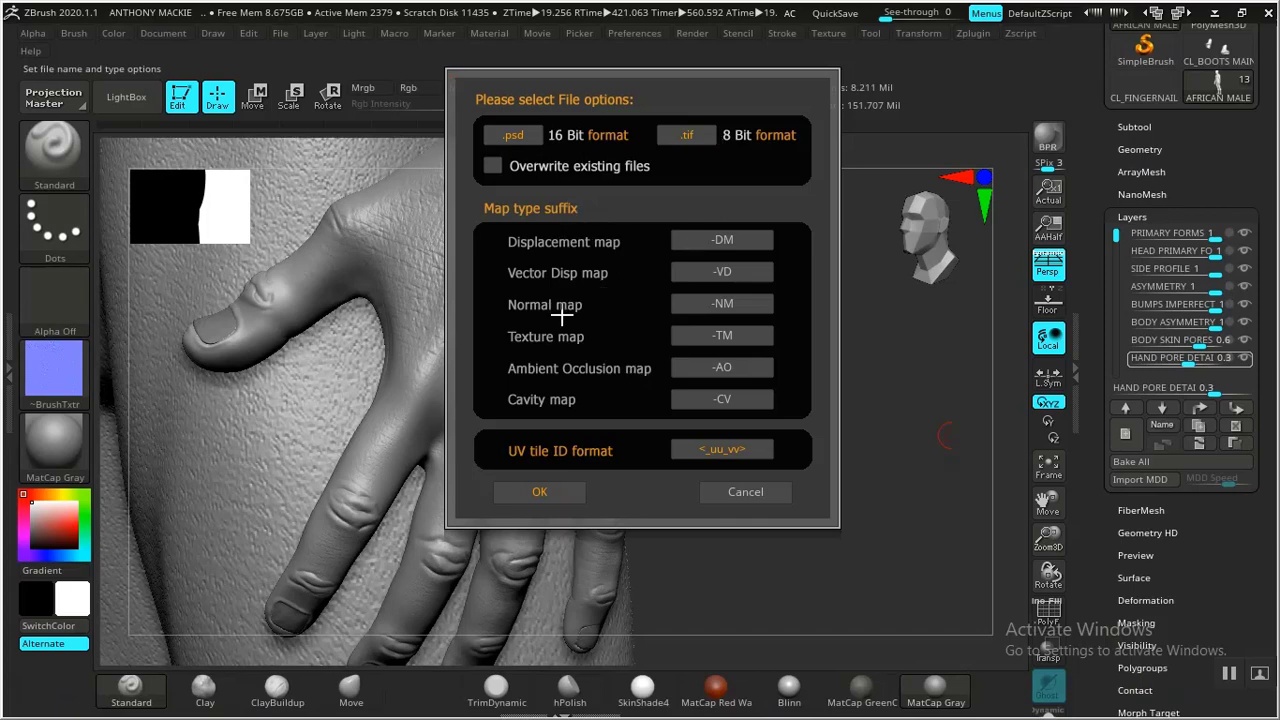
{"action": "left_click", "coordinate": [736, 494]}
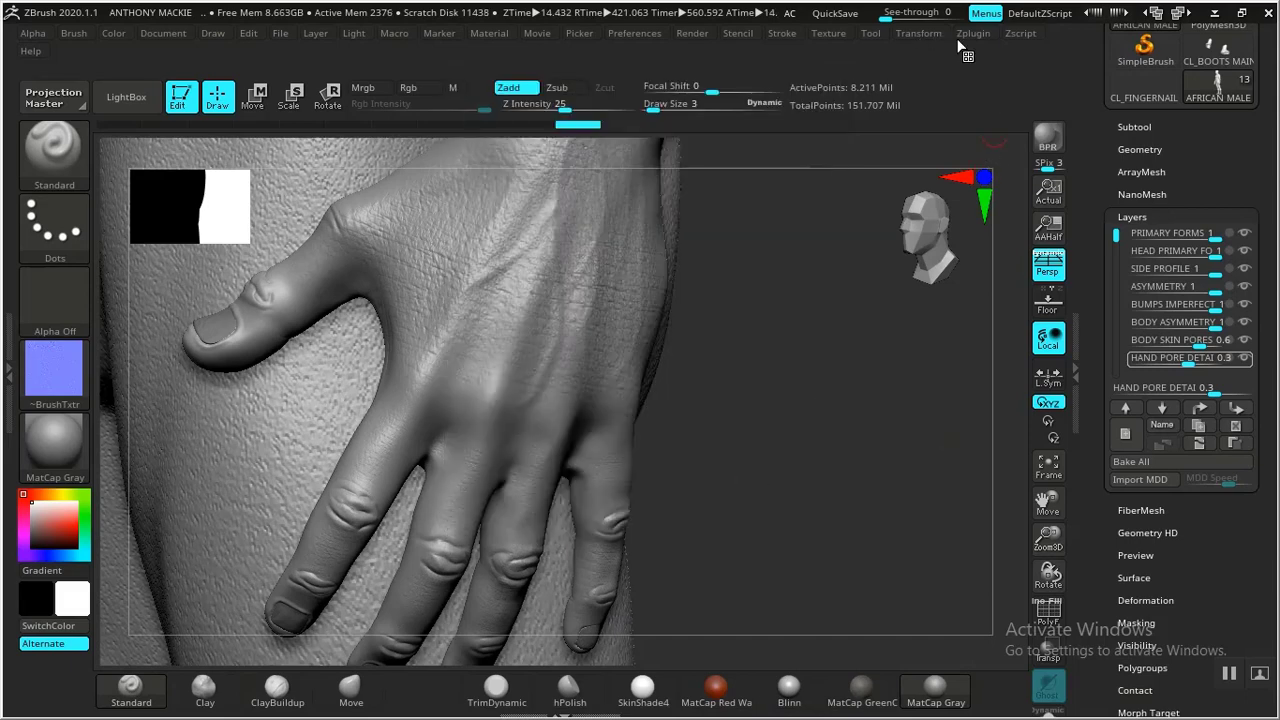
- Set the displacement map's SubDiv level to 2 in the Multi Map Exporter
{"action": "left_click", "coordinate": [972, 33]}
{"action": "scroll", "coordinate": [971, 377], "scroll_direction": "down", "scroll_amount": 3}
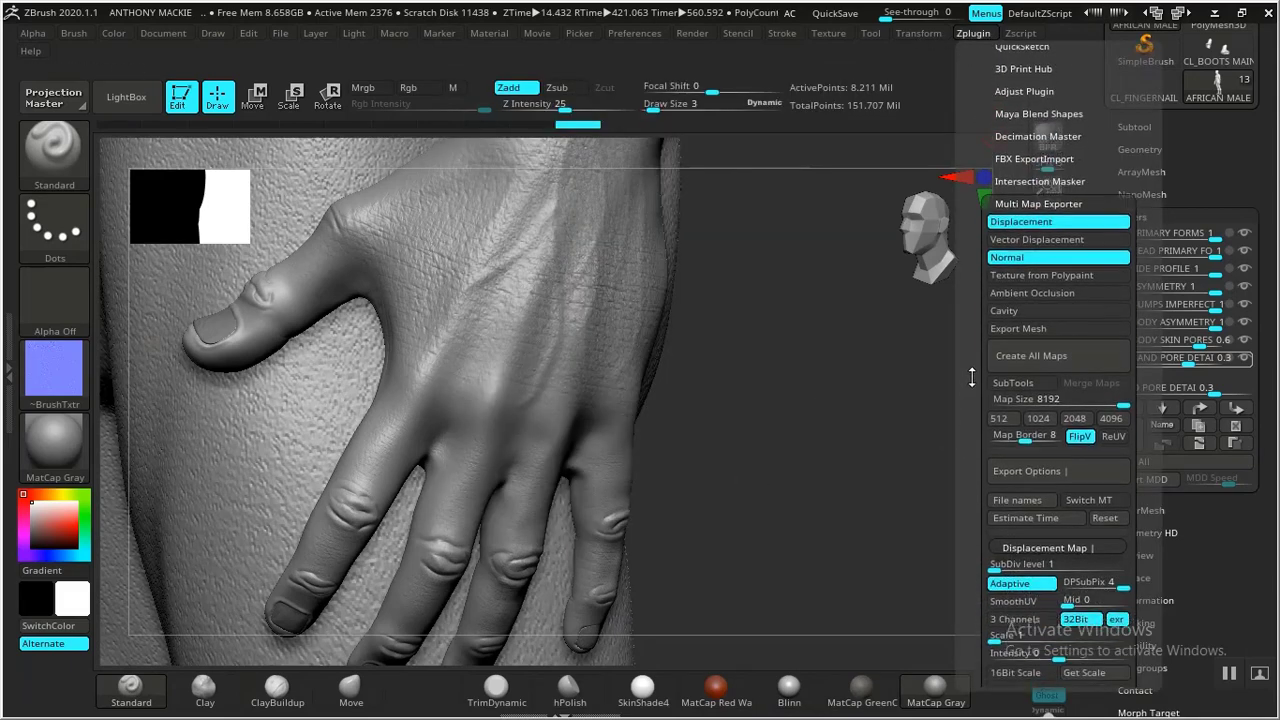
{"action": "scroll", "coordinate": [971, 377], "scroll_direction": "down", "scroll_amount": 3}
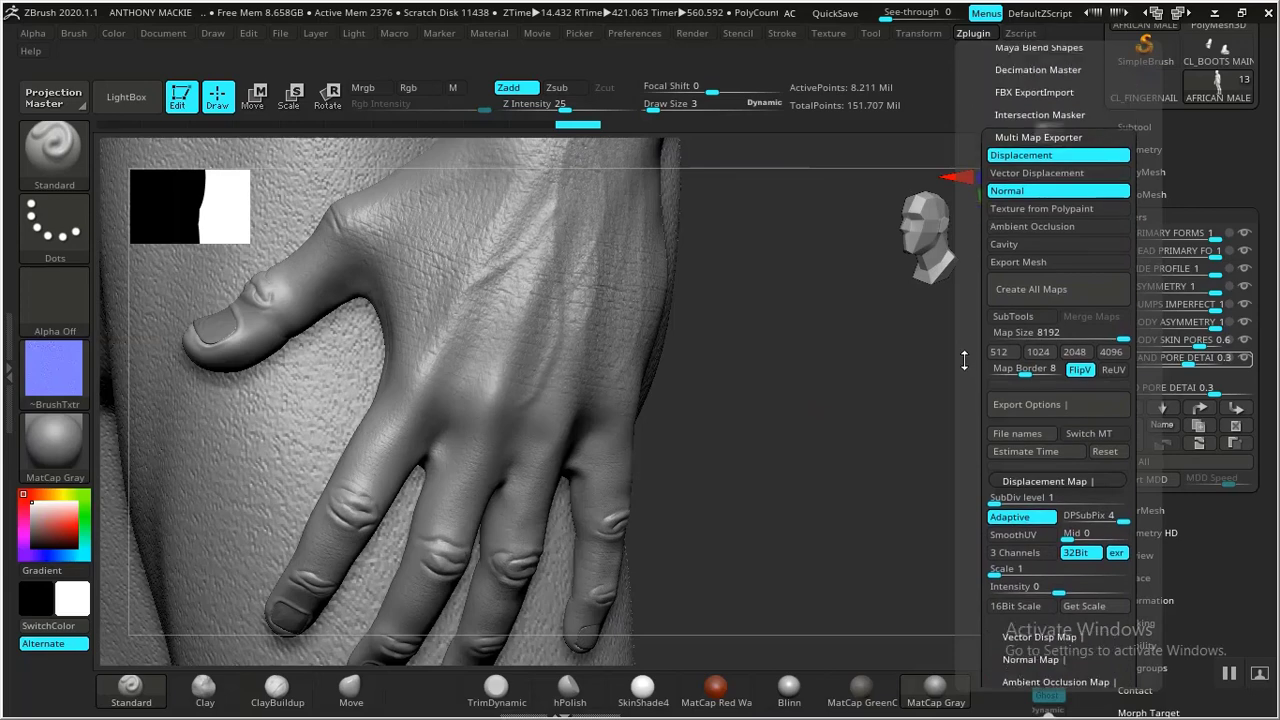
{"action": "left_click", "coordinate": [1001, 498]}
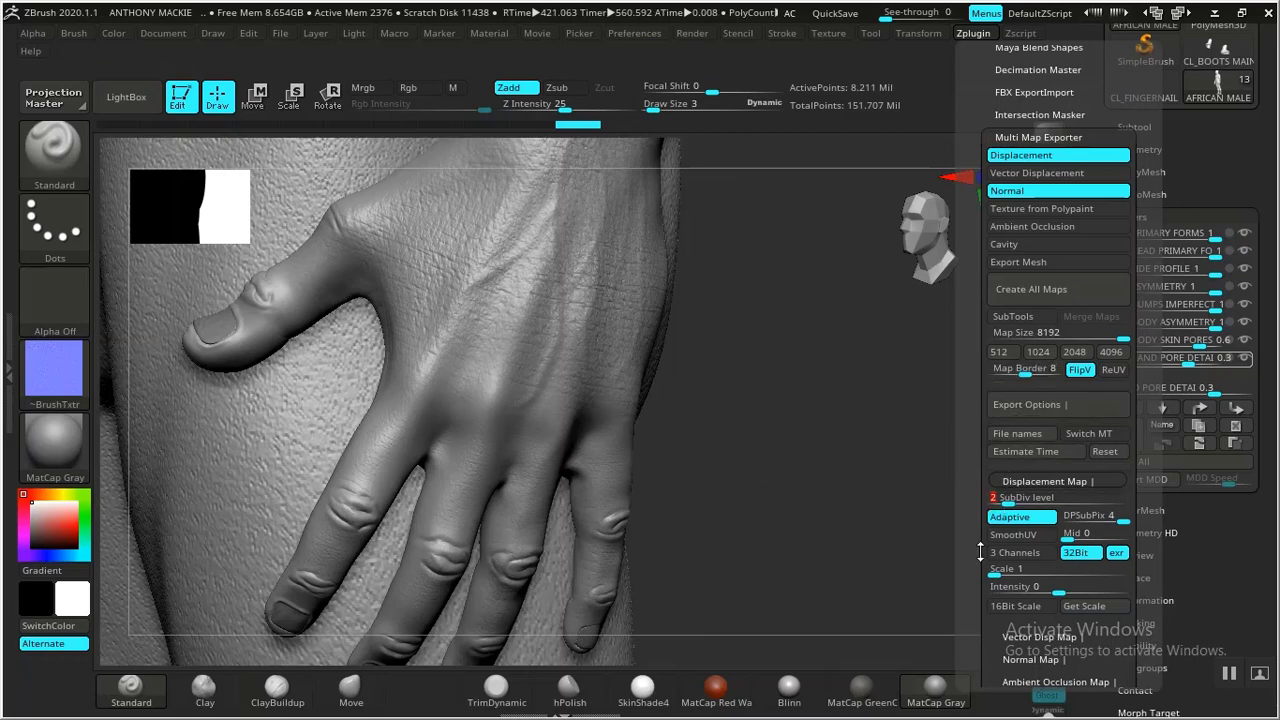
- Open the normal map options in the Multi Map Exporter and review them together with the overall export settings
{"action": "left_click_drag", "start_coordinate": [981, 552], "coordinate": [980, 440]}
{"action": "left_click", "coordinate": [1026, 546]}
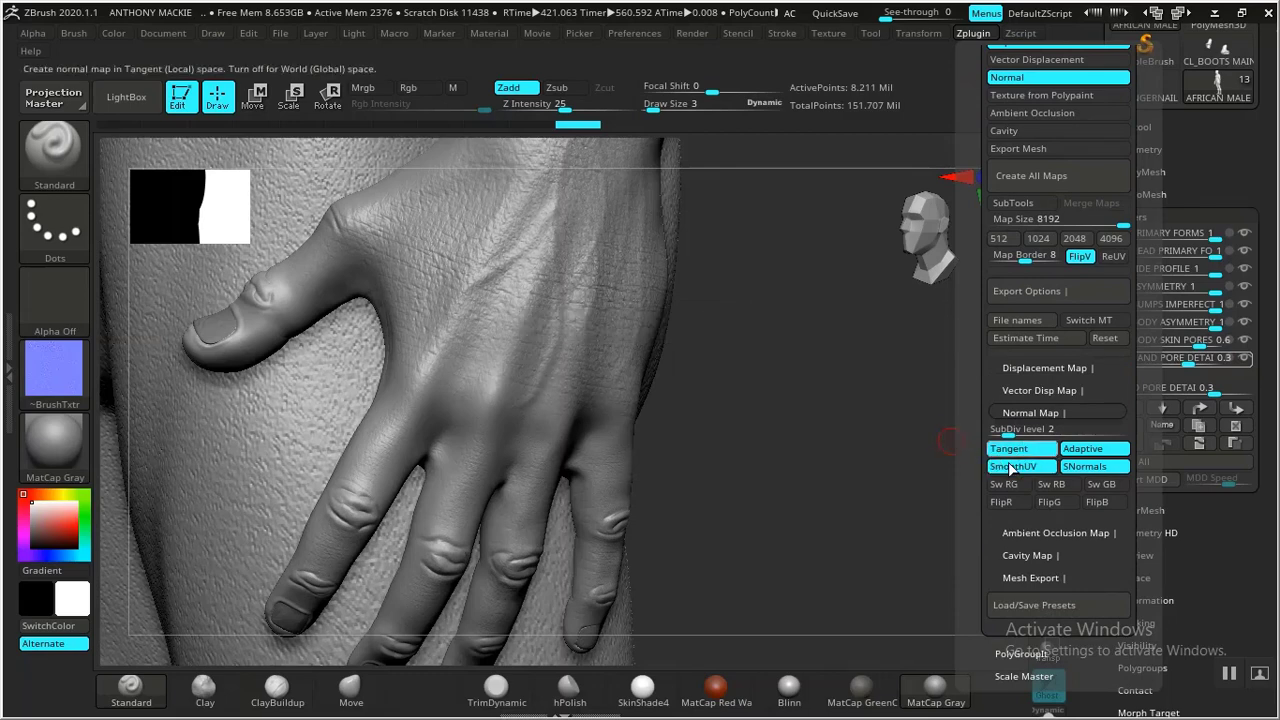
{"action": "left_click", "coordinate": [973, 33]}
{"action": "scroll", "coordinate": [975, 357], "scroll_direction": "down", "scroll_amount": 2}
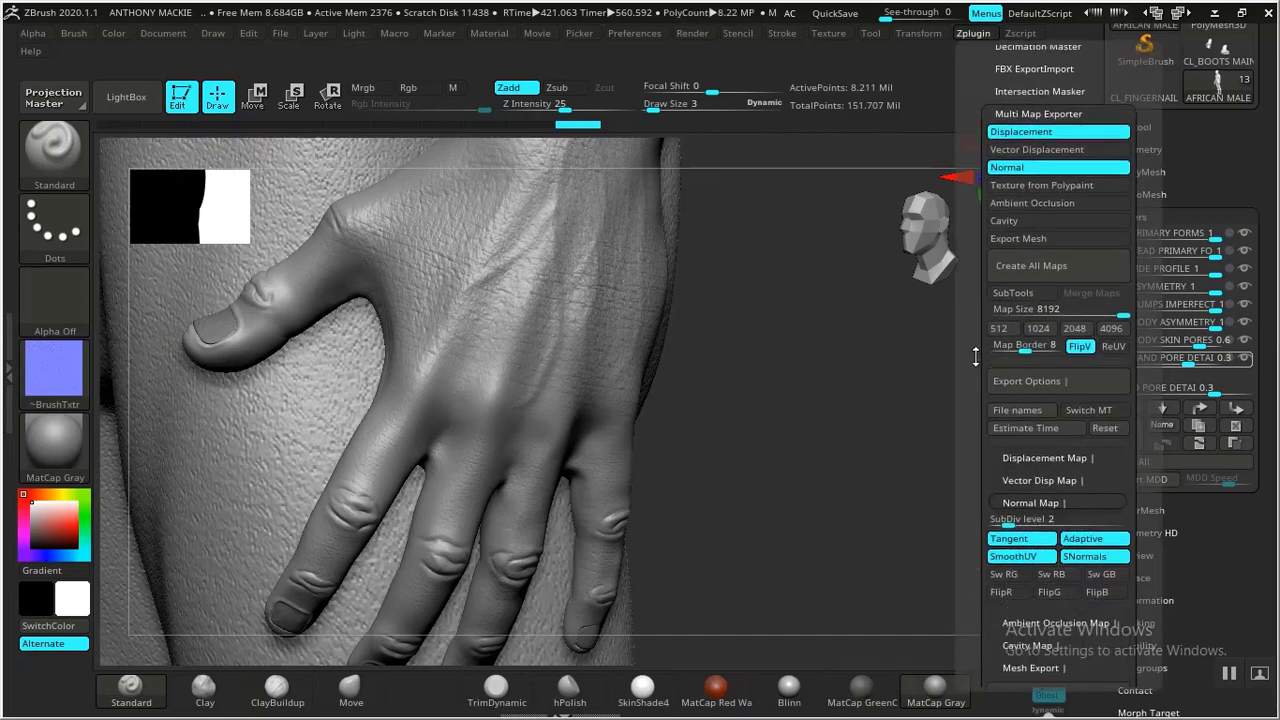
{"action": "scroll", "coordinate": [975, 357], "scroll_direction": "down", "scroll_amount": 1}
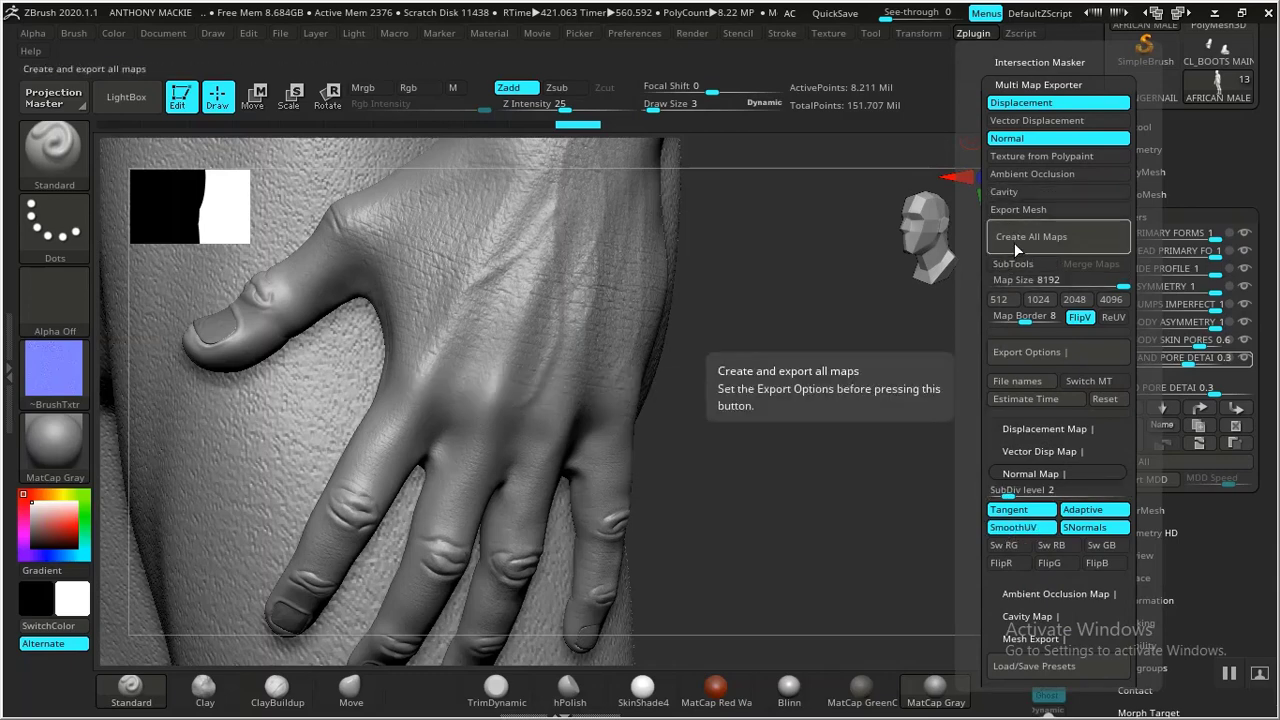
{"action": "left_click_drag", "start_coordinate": [973, 280], "coordinate": [960, 244]}
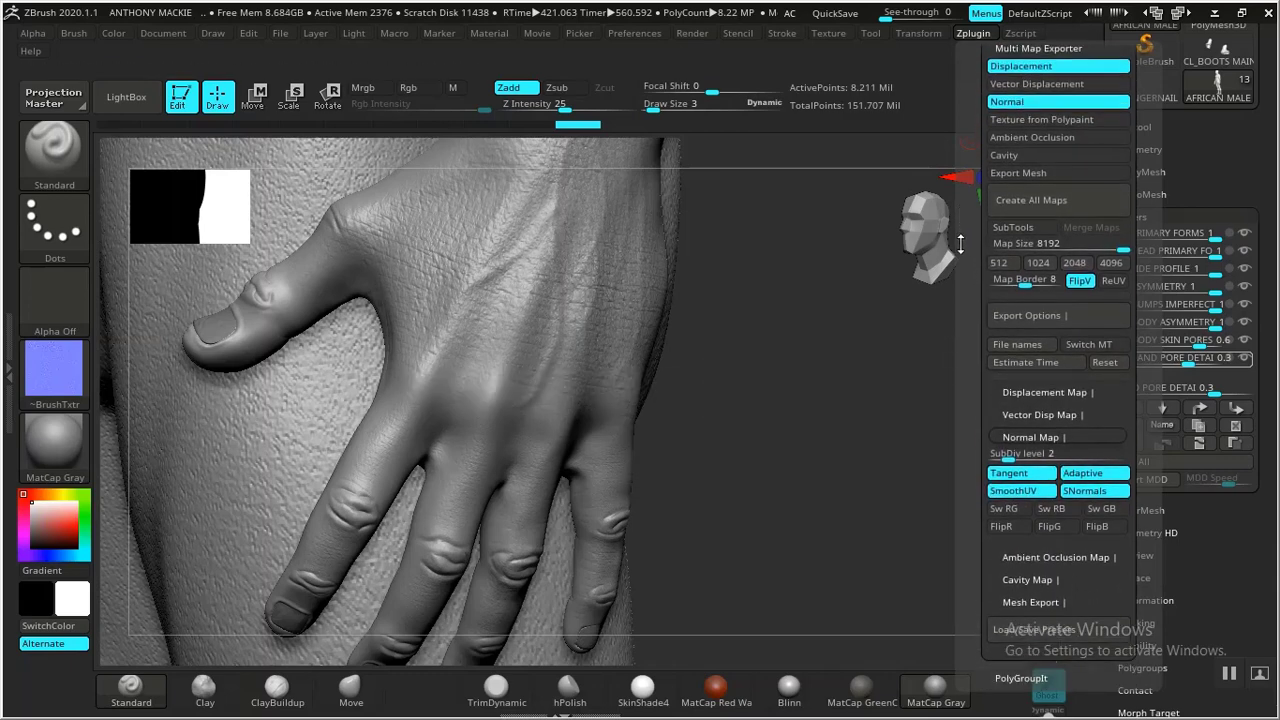
{"action": "scroll", "coordinate": [960, 244], "scroll_direction": "up", "scroll_amount": 1}
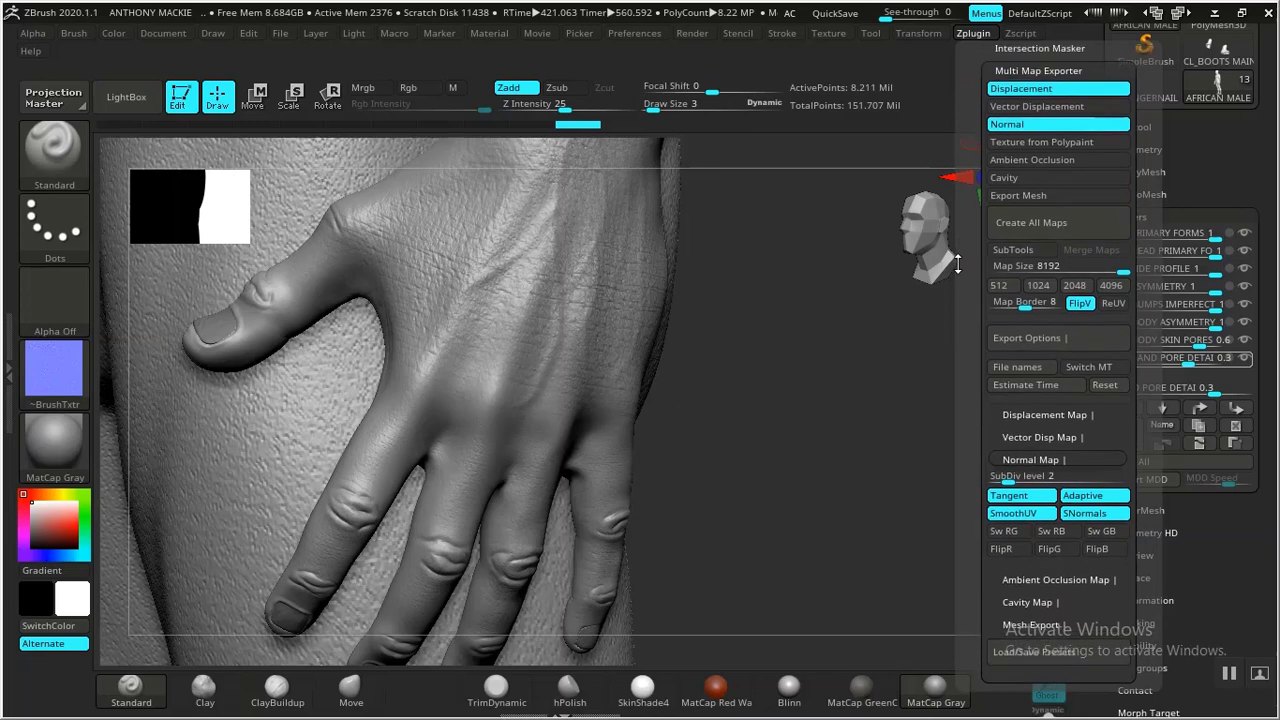
- Create all maps and save them as ZAFRICAN MALE.exr in the ZREADY EXPORTS folder
{"action": "left_click", "coordinate": [1025, 226]}
{"action": "double_click", "coordinate": [545, 295]}
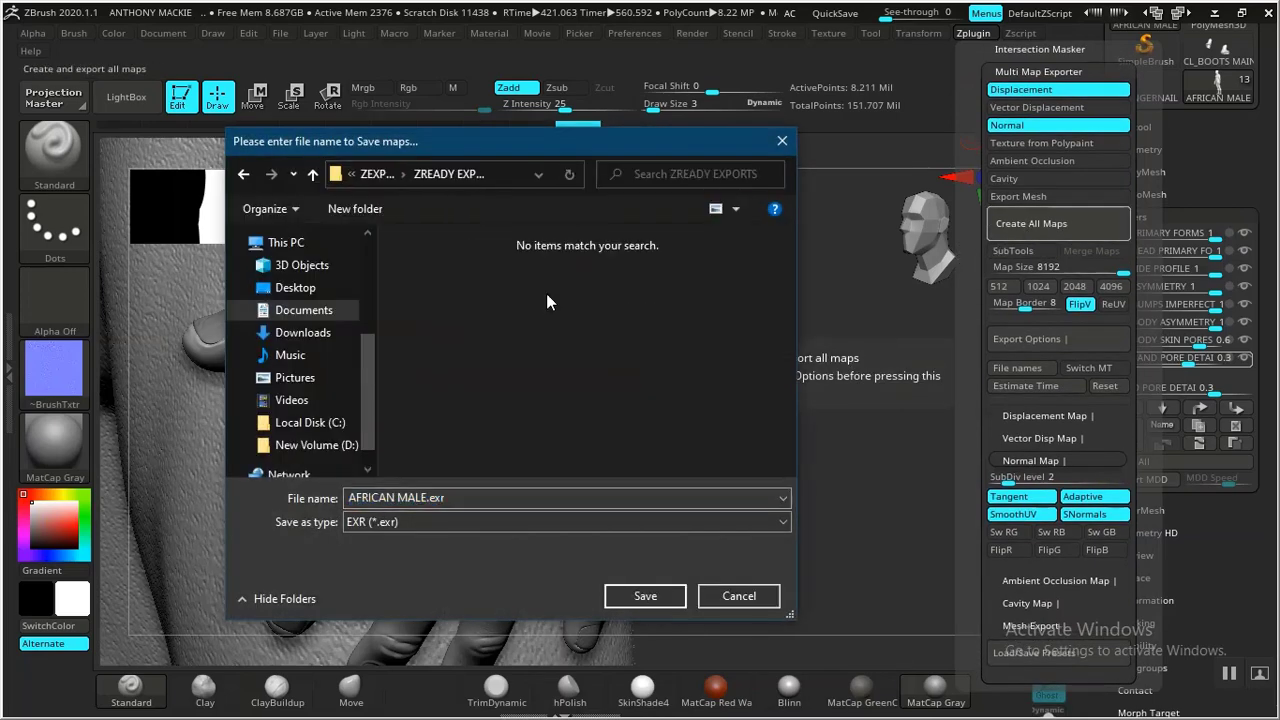
{"action": "left_click", "coordinate": [352, 496]}
{"action": "left_click", "coordinate": [350, 496]}
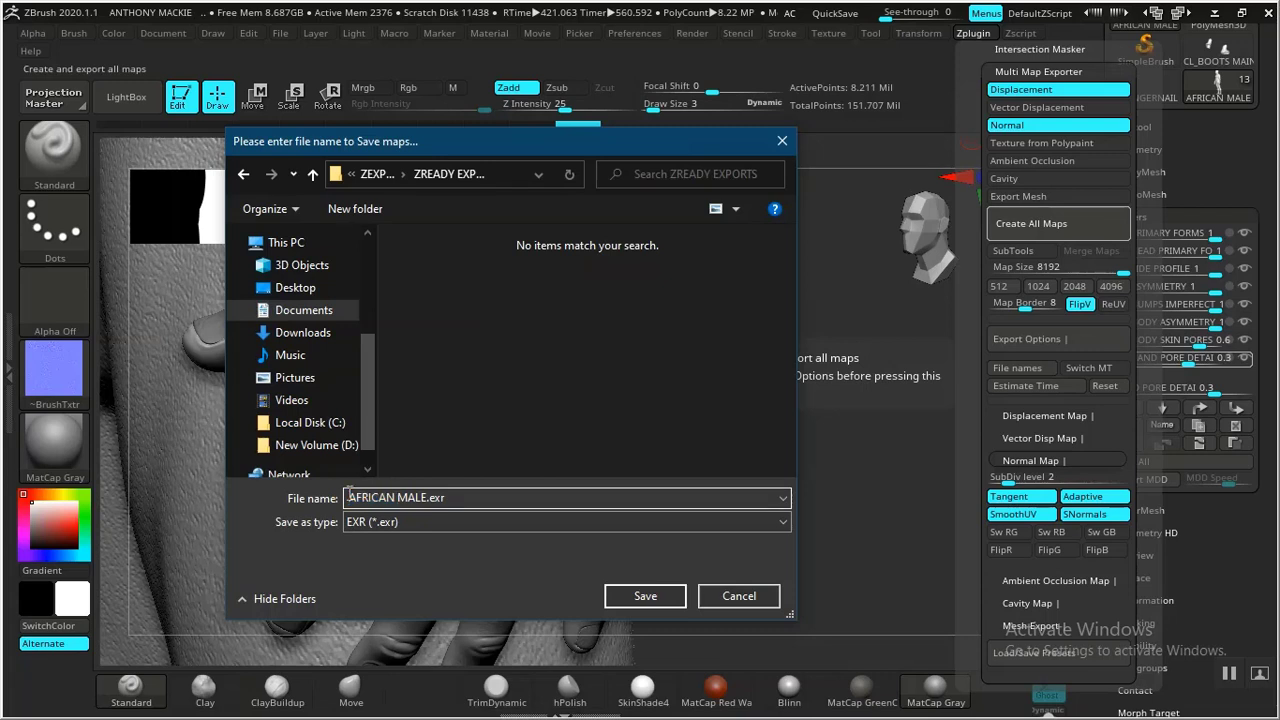
{"action": "type", "text": "z"}
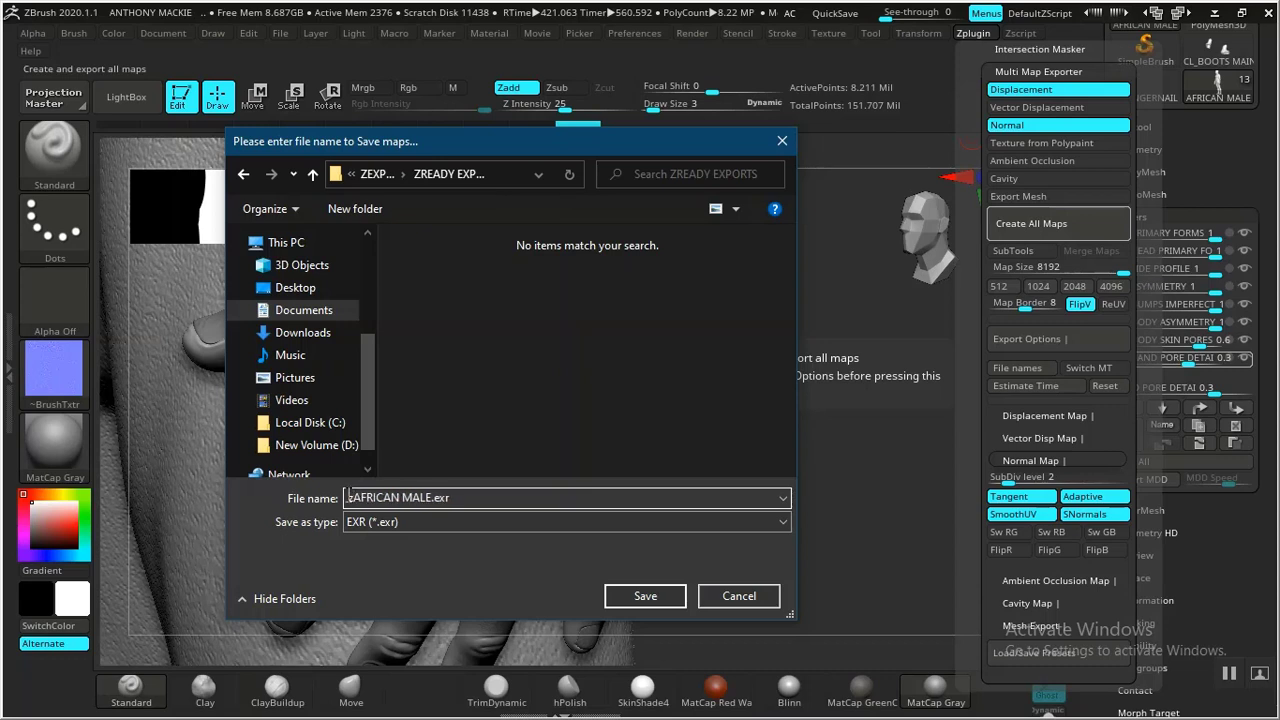
{"action": "key", "text": "BackSpace"}
{"action": "type", "text": "Z"}
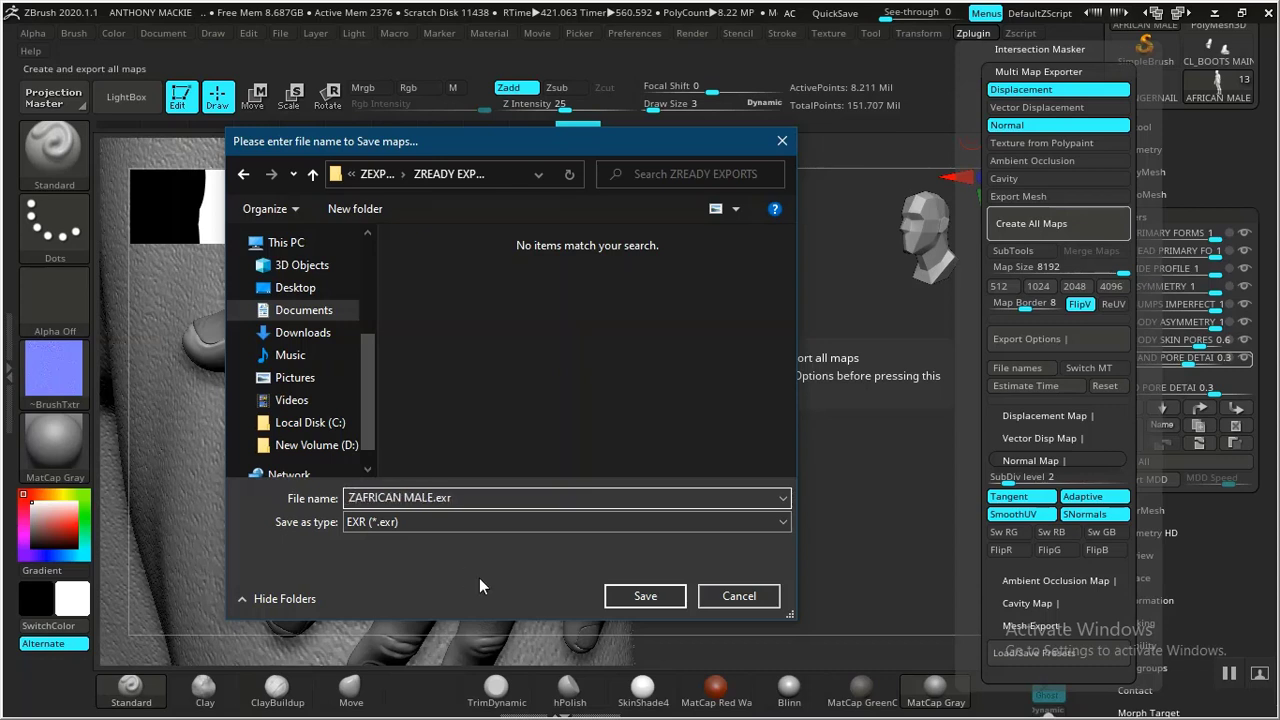
{"action": "left_click", "coordinate": [648, 596]}
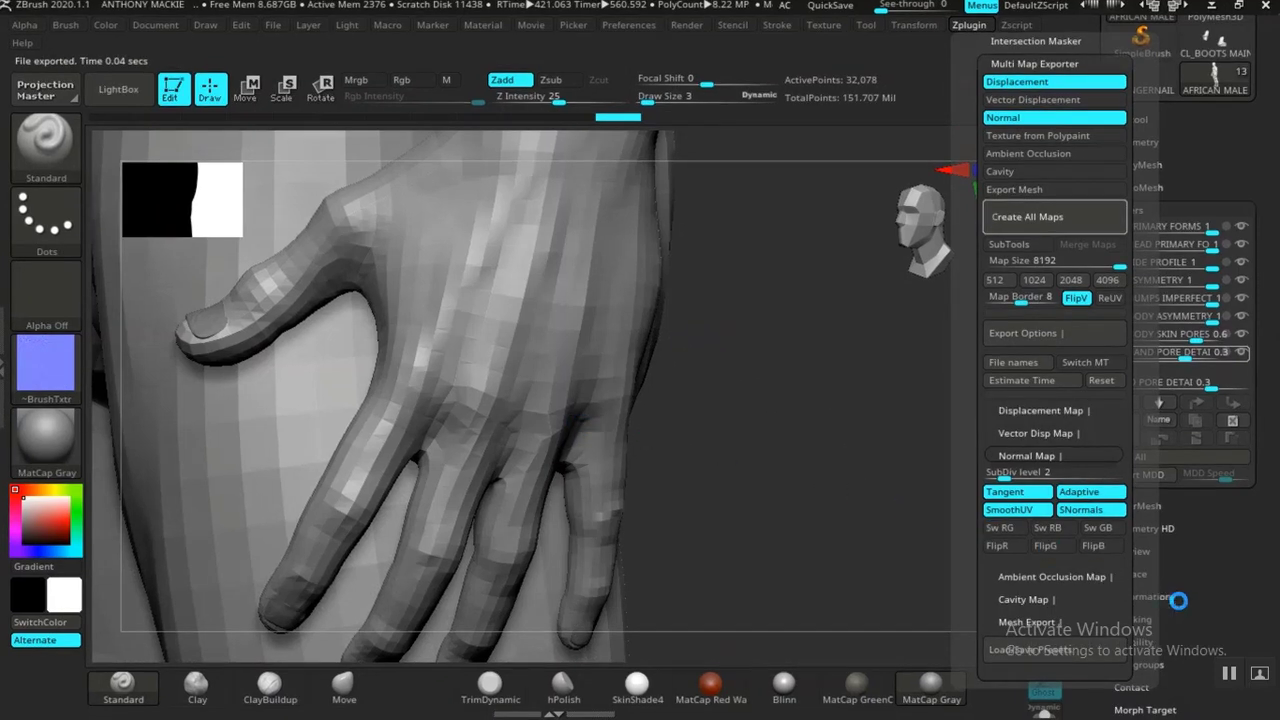
- Switch to Marmoset Toolbag and examine the skin pore detail around the face, eye, nose and mouth up close
{"action": "left_click", "coordinate": [1230, 675]}
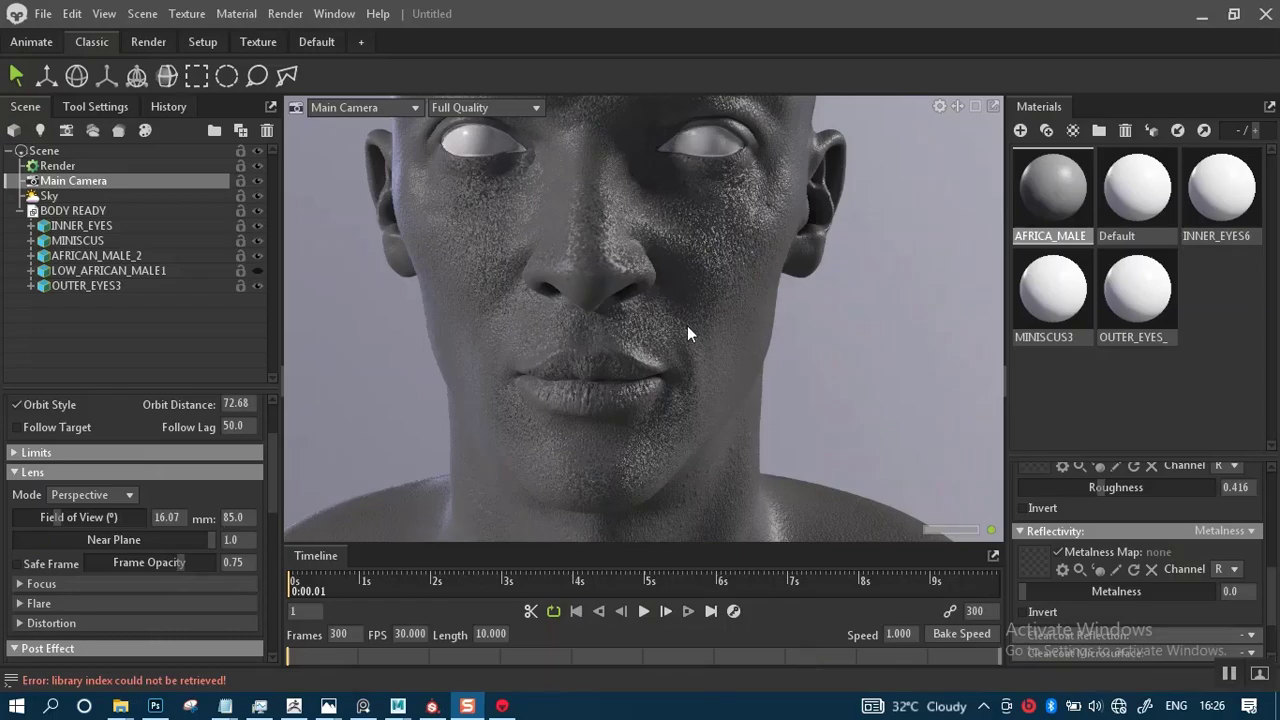
{"action": "right_click", "coordinate": [634, 292]}
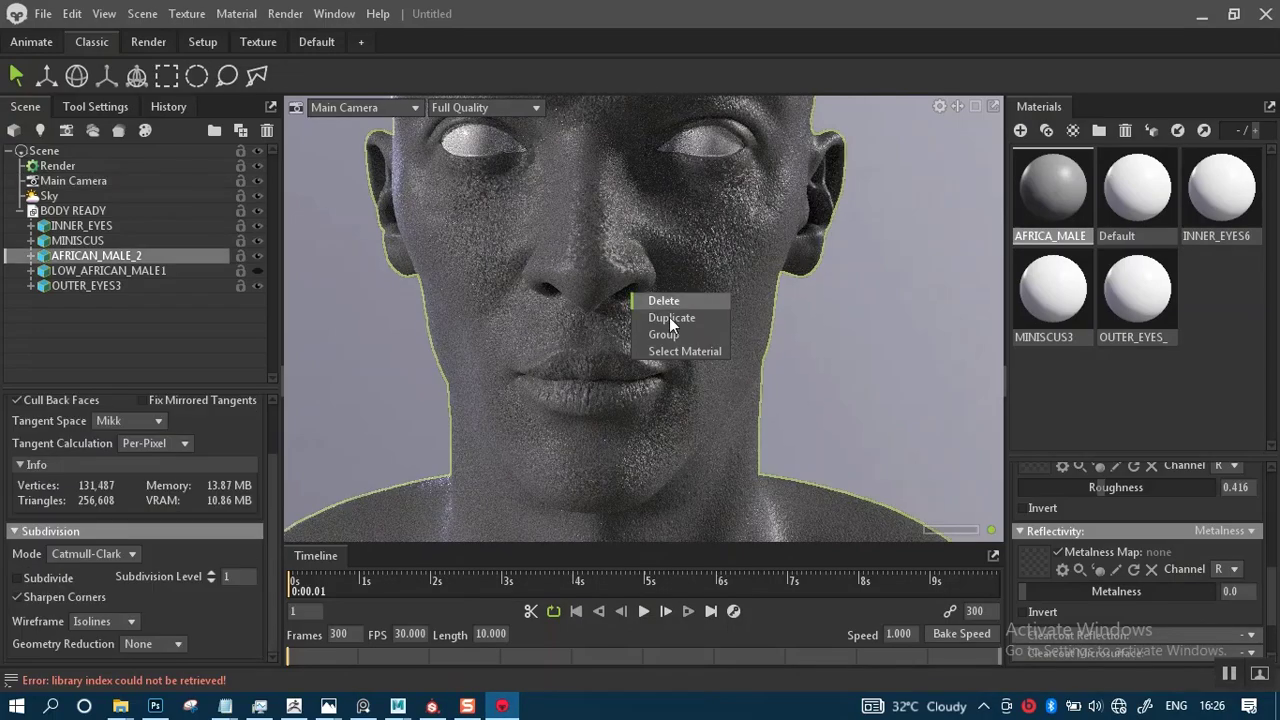
{"action": "left_click", "coordinate": [804, 347]}
{"action": "right_click_drag", "start_coordinate": [804, 347], "coordinate": [761, 242], "text": "alt"}
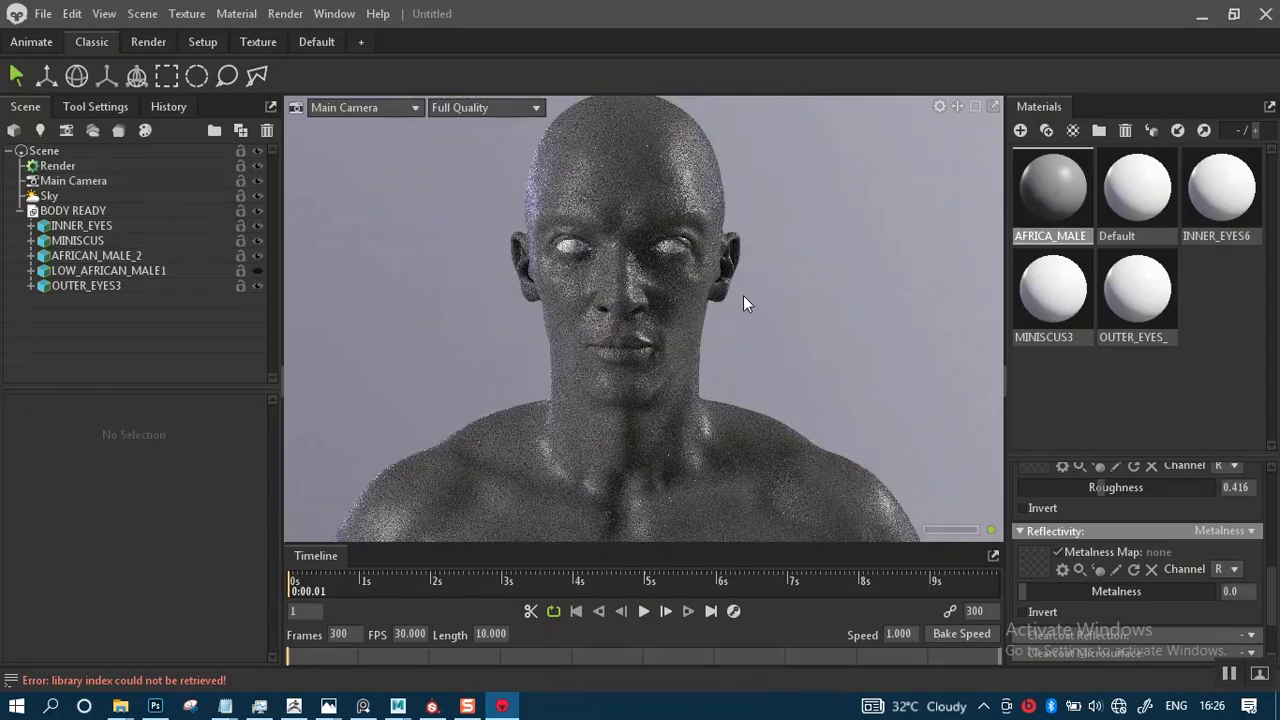
{"action": "left_click_drag", "start_coordinate": [732, 296], "coordinate": [743, 400]}
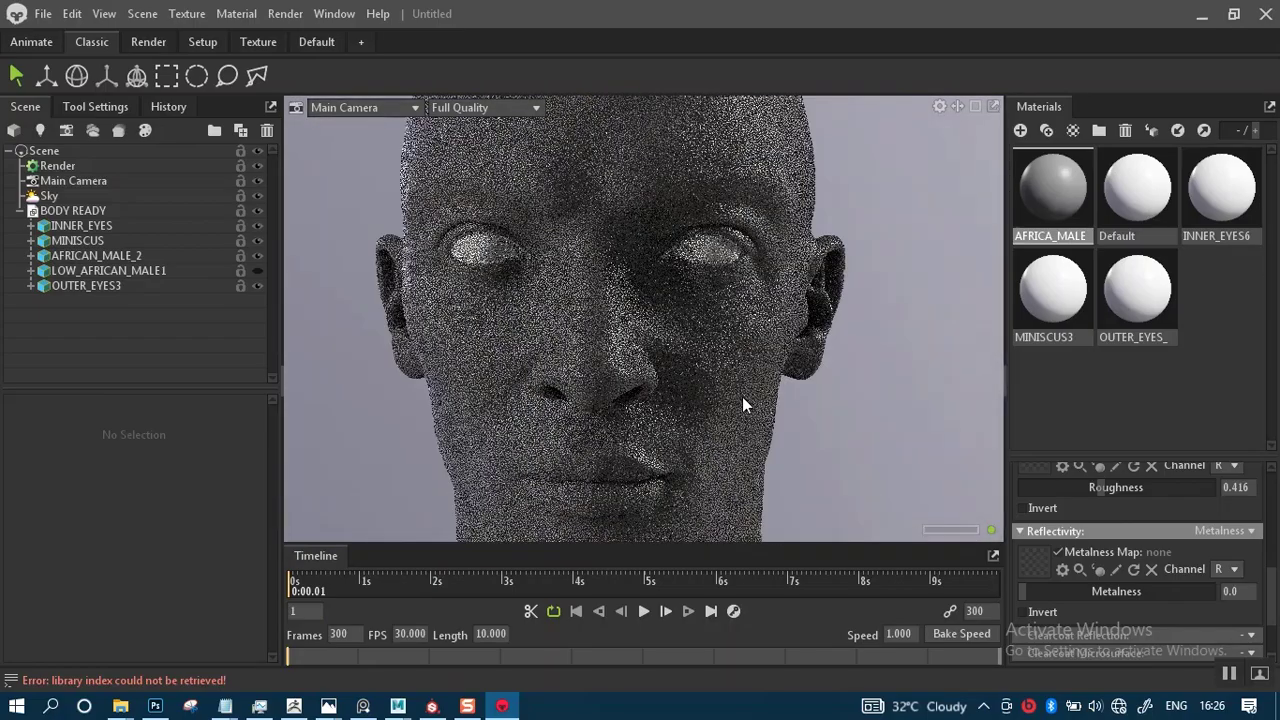
{"action": "scroll", "coordinate": [740, 394], "scroll_direction": "up", "scroll_amount": 3}
{"action": "scroll", "coordinate": [736, 397], "scroll_direction": "up", "scroll_amount": 1}
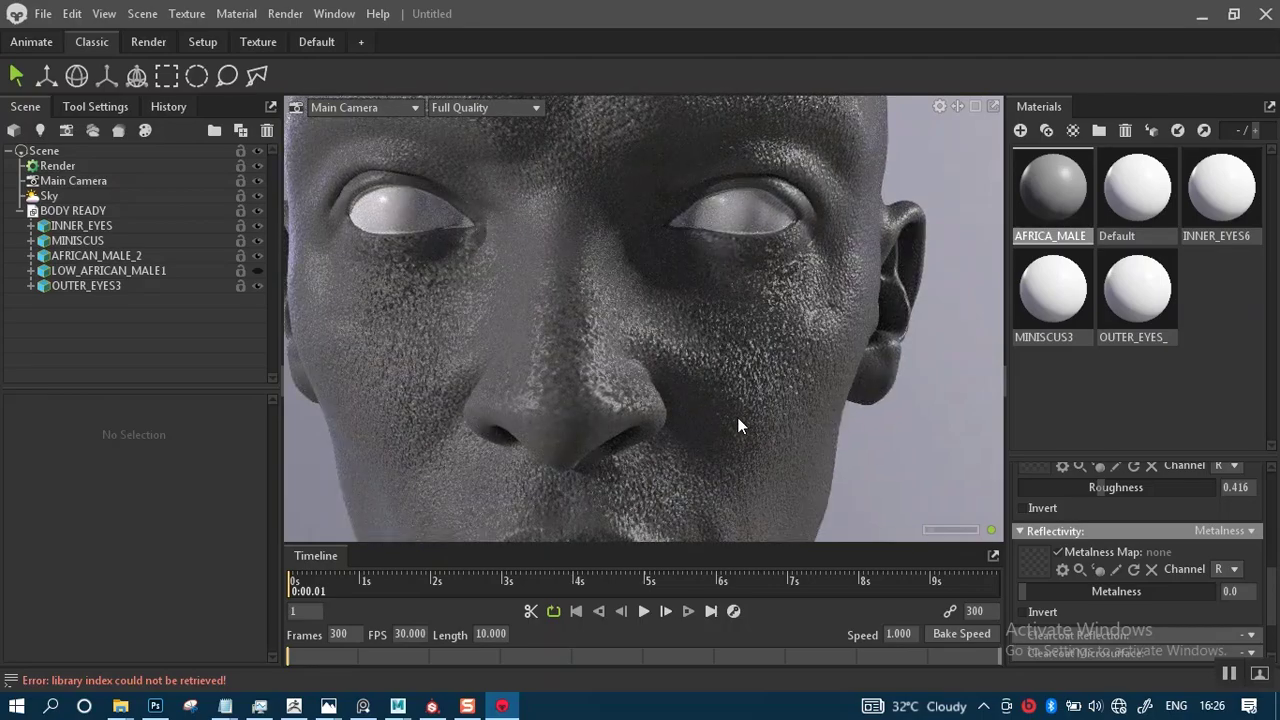
{"action": "left_click_drag", "start_coordinate": [691, 406], "coordinate": [613, 408]}
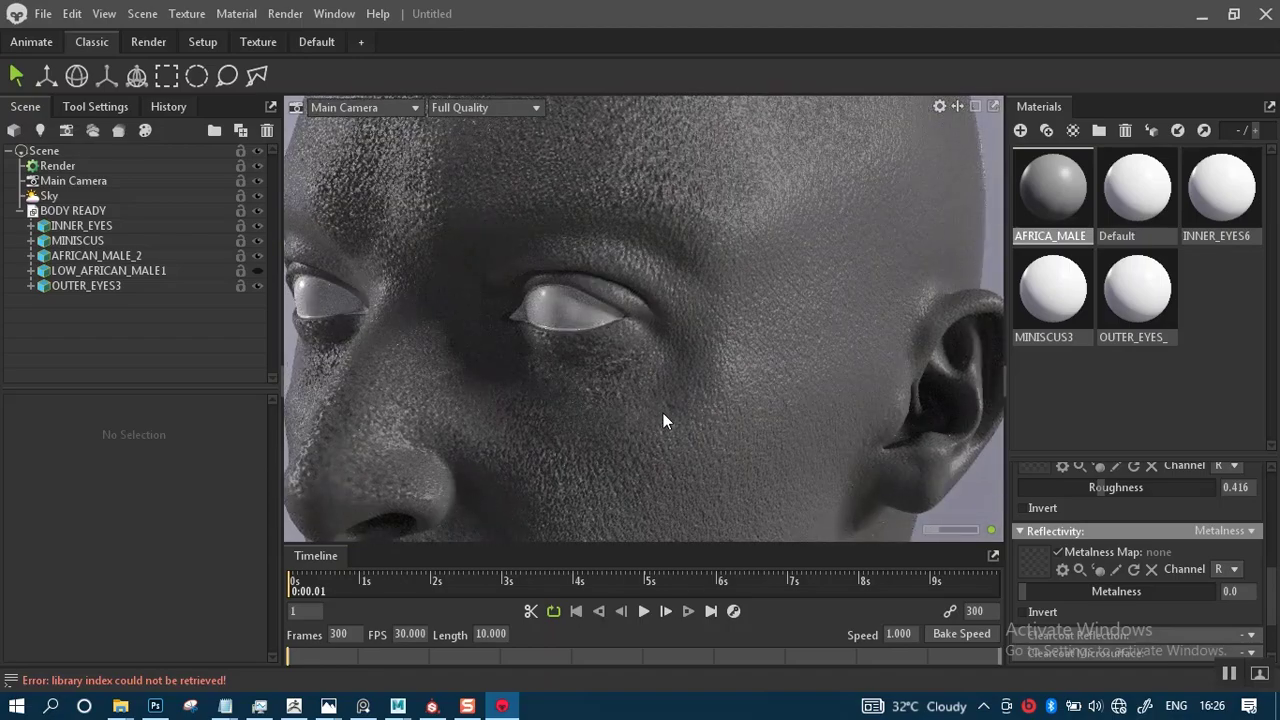
{"action": "left_click_drag", "start_coordinate": [679, 433], "coordinate": [733, 310]}
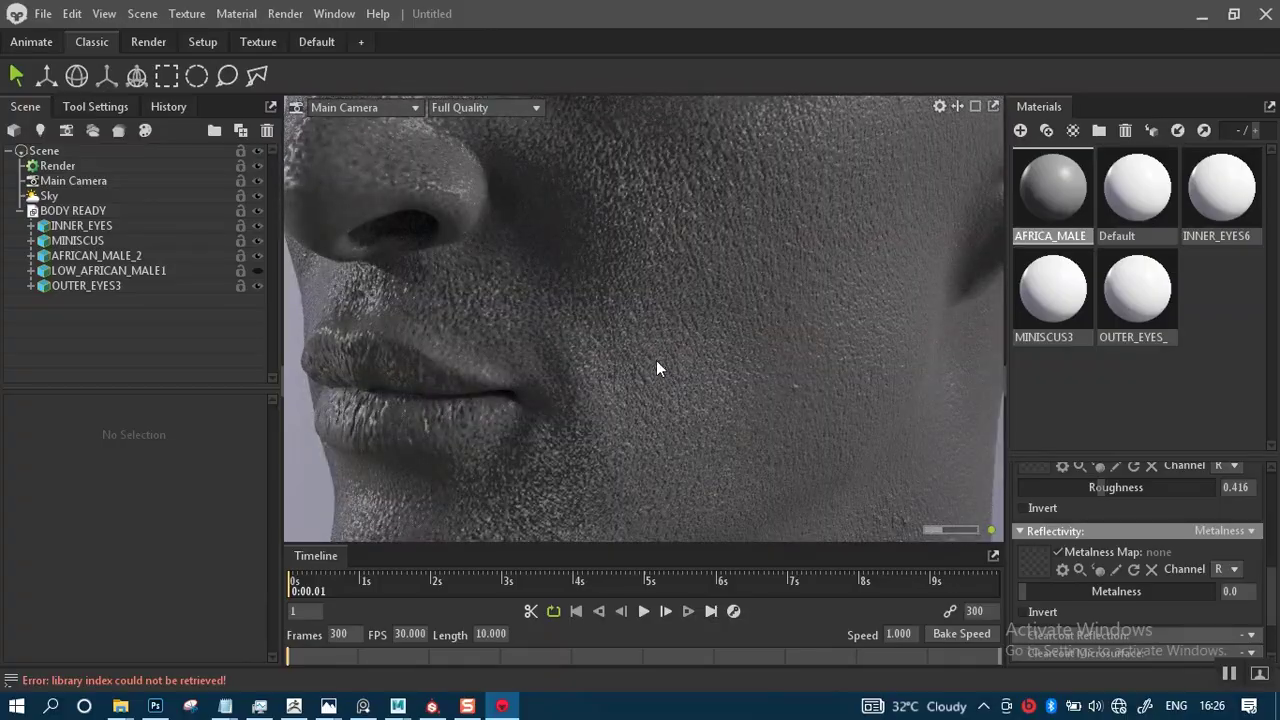
{"action": "left_click_drag", "start_coordinate": [657, 368], "coordinate": [604, 320]}
{"action": "left_click_drag", "start_coordinate": [606, 366], "coordinate": [595, 299]}
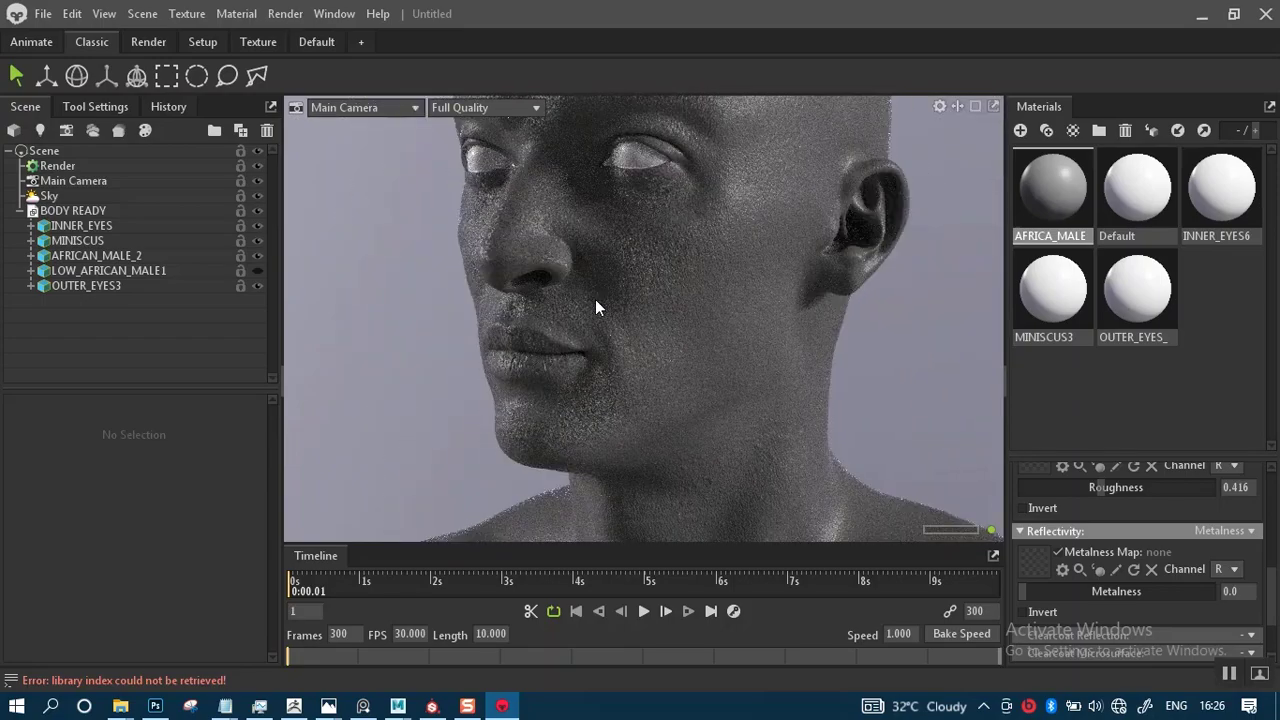
- Select the AFRICAN_MALE_2 mesh and examine the whole head and shoulders from the front and both sides
{"action": "scroll", "coordinate": [675, 357], "scroll_direction": "down", "scroll_amount": 5}
{"action": "left_click", "coordinate": [675, 357]}
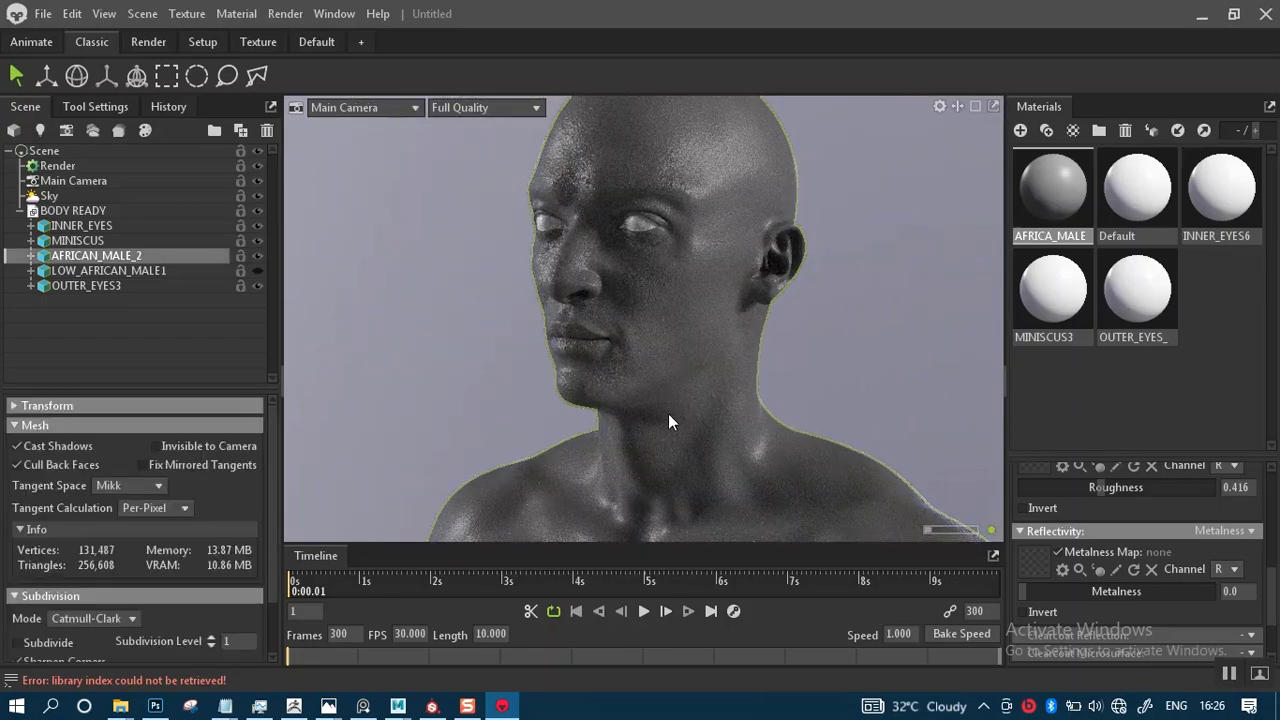
{"action": "left_click_drag", "start_coordinate": [609, 414], "coordinate": [686, 423]}
{"action": "left_click_drag", "start_coordinate": [660, 371], "coordinate": [670, 428]}
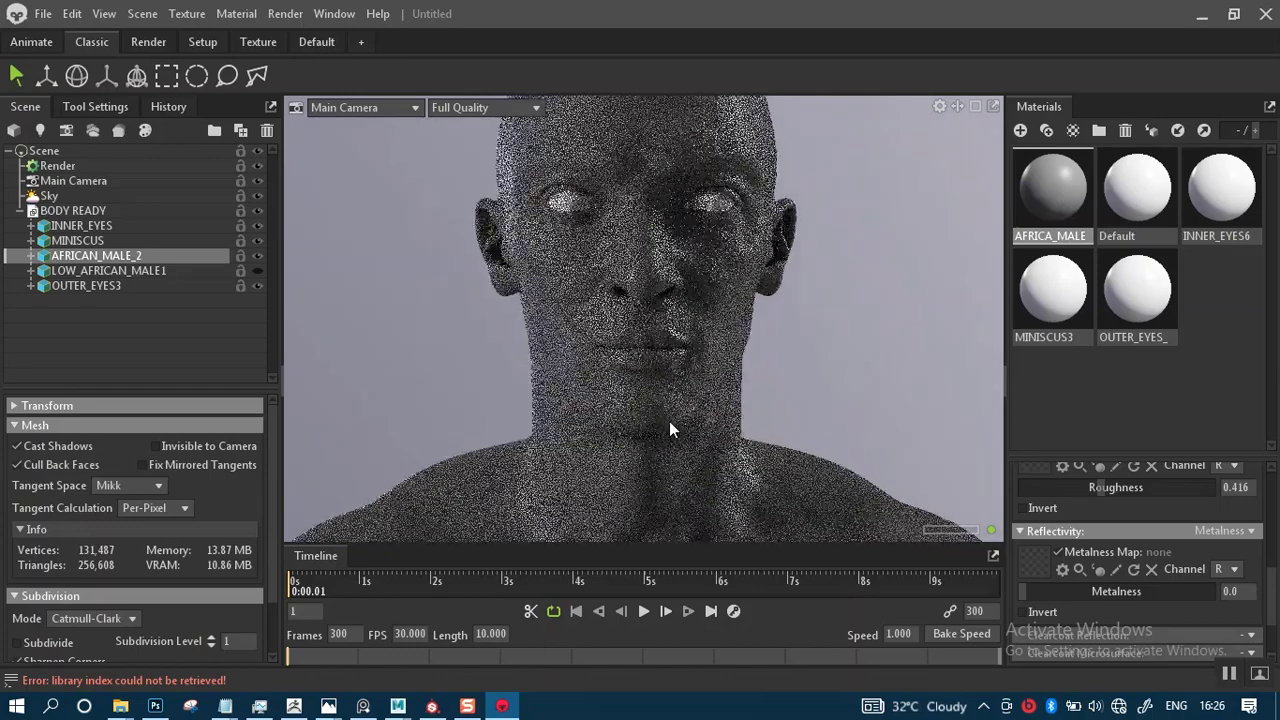
{"action": "left_click_drag", "start_coordinate": [623, 378], "coordinate": [726, 380]}
{"action": "left_click_drag", "start_coordinate": [609, 363], "coordinate": [642, 400]}
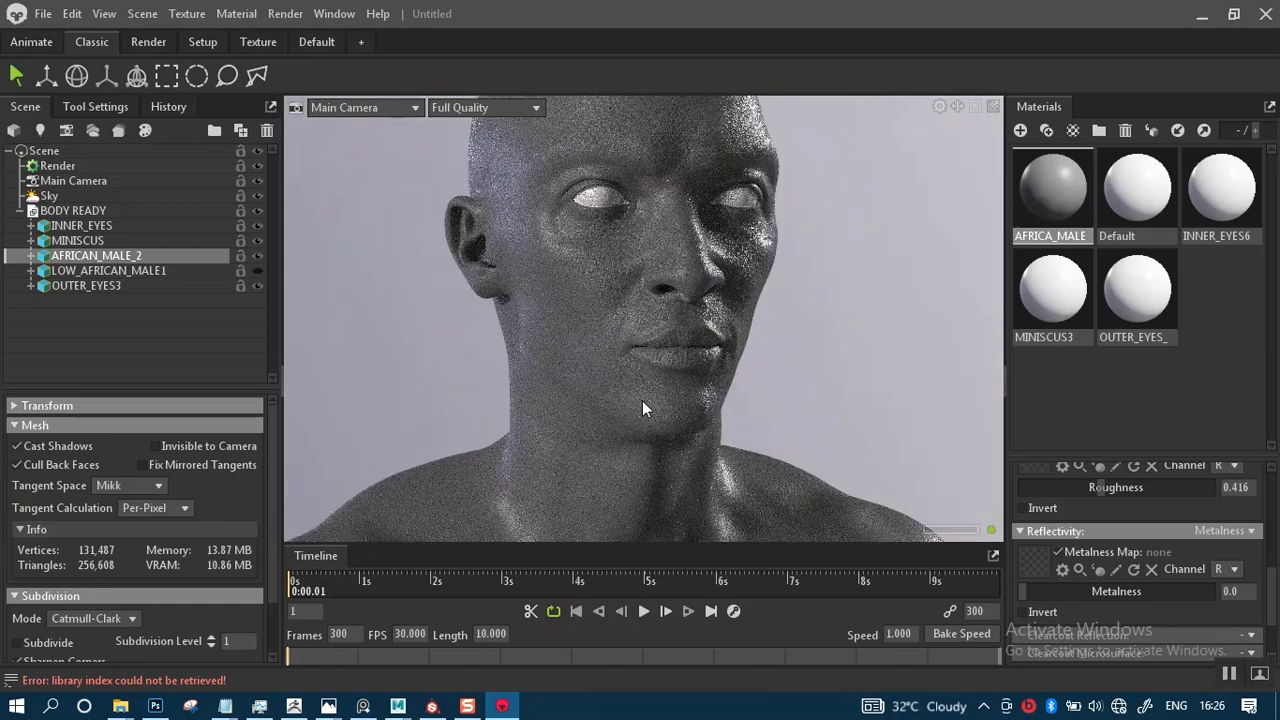
- Switch back to ZBrush and set the AFRICAN MALE body's subdivision level to 2
{"action": "mouse_move", "coordinate": [294, 704]}
{"action": "left_click", "coordinate": [303, 672]}
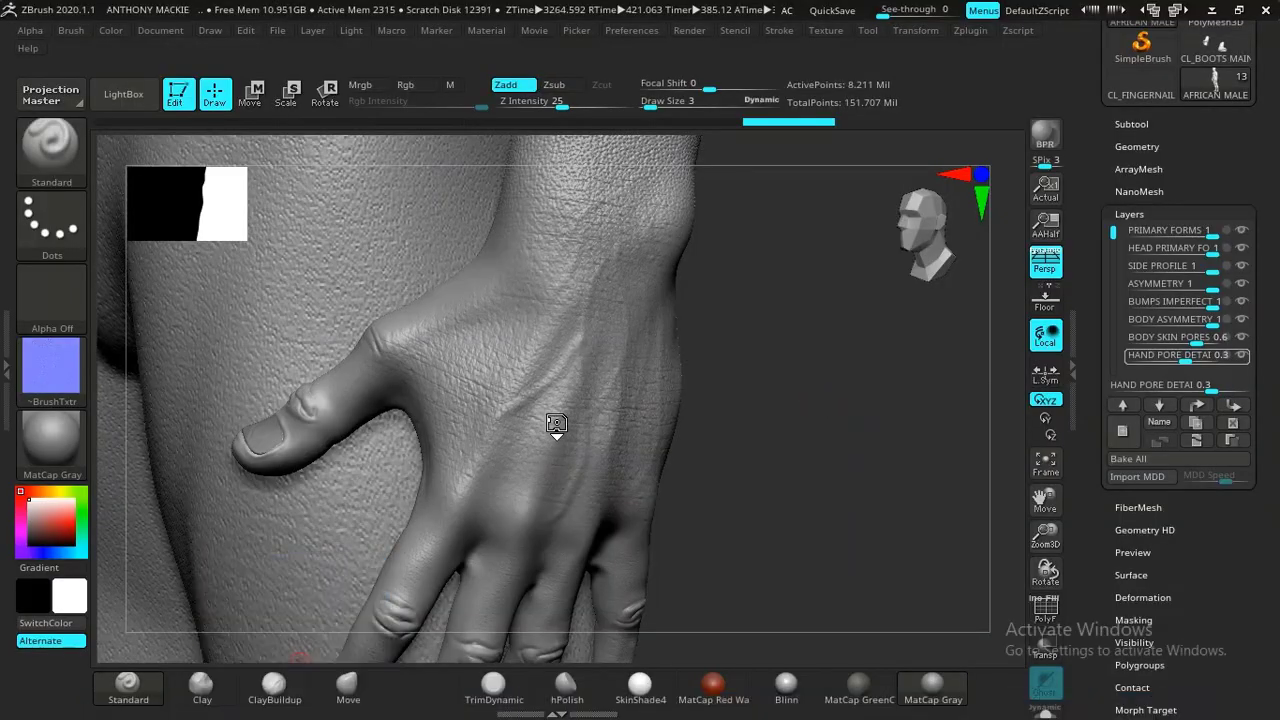
{"action": "left_click", "coordinate": [1133, 123]}
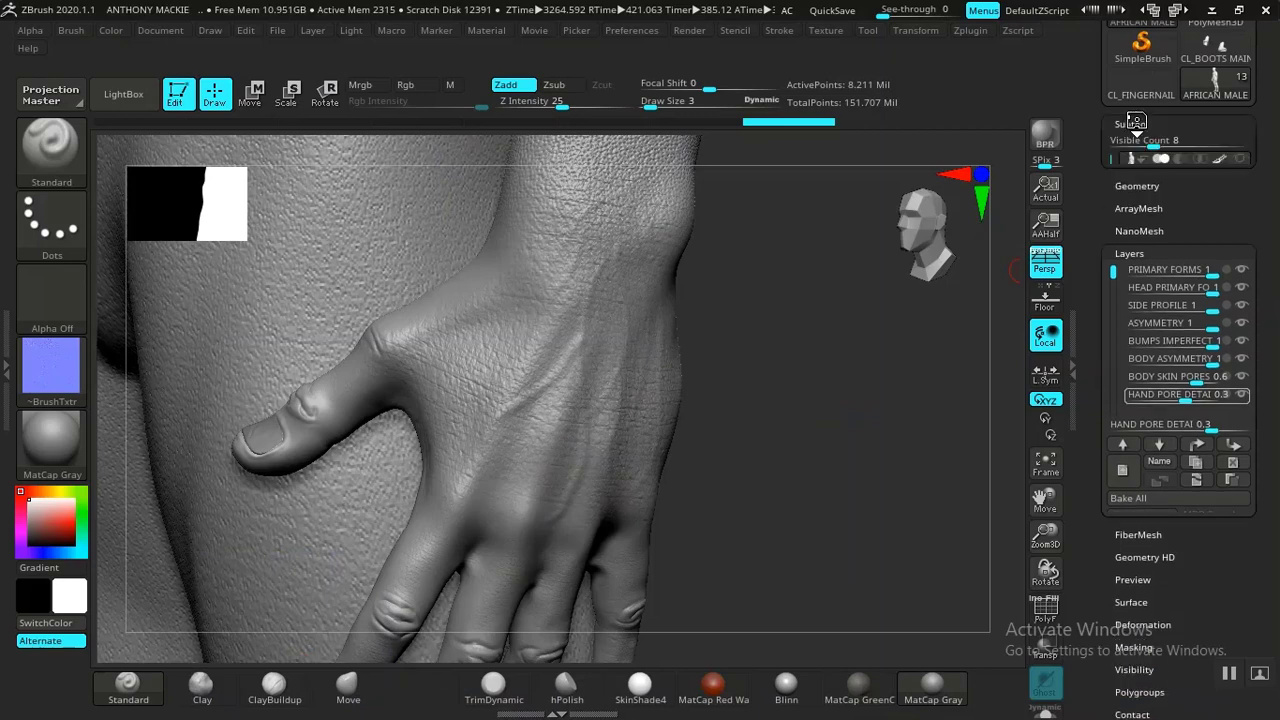
{"action": "left_click", "coordinate": [1133, 123]}
{"action": "left_click", "coordinate": [1137, 146]}
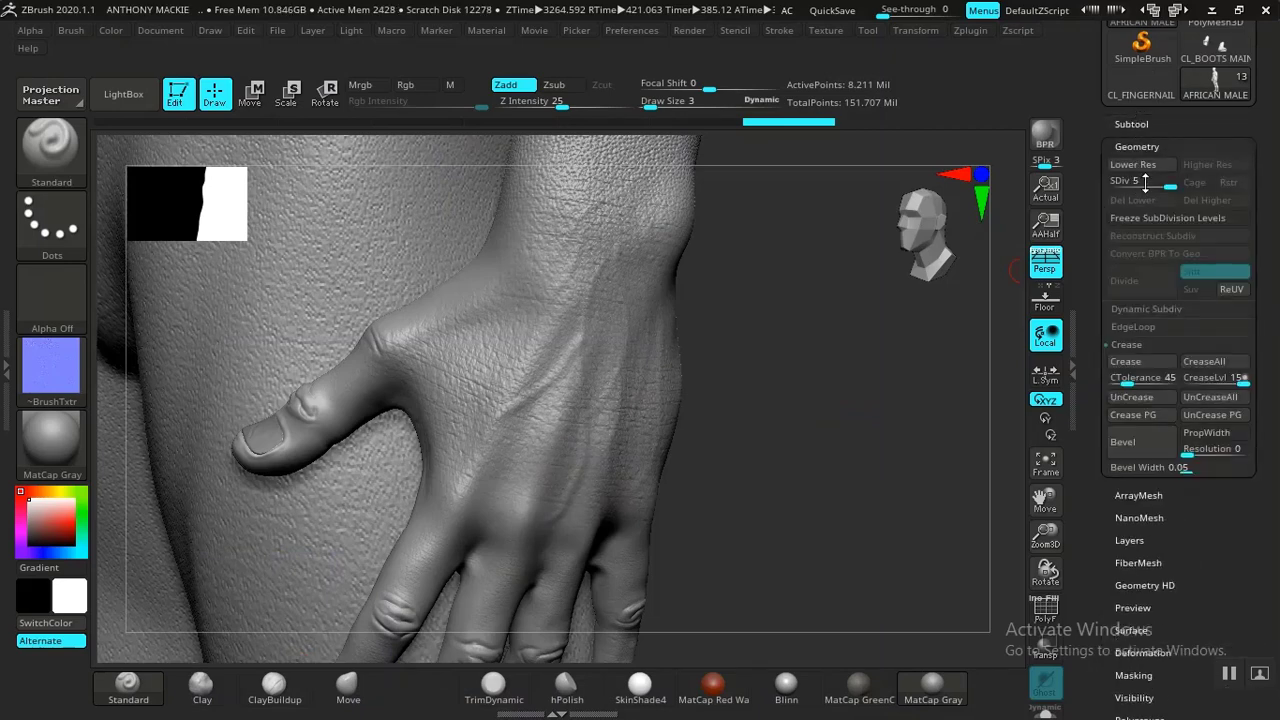
{"action": "left_click_drag", "start_coordinate": [1141, 184], "coordinate": [1127, 187]}
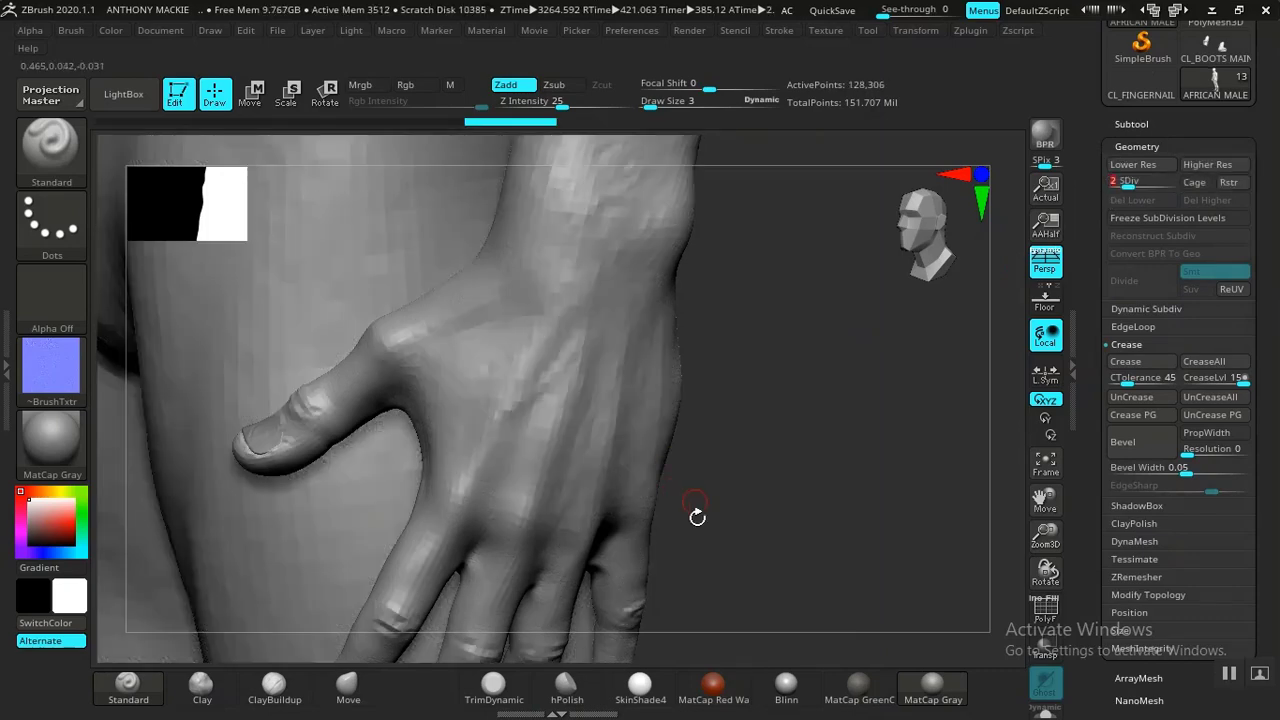
- Switch to Substance Painter and start a new project using BODY READY.dae from the ZREADY EXPORTS folder as its mesh
{"action": "key", "text": "alt+Tab"}
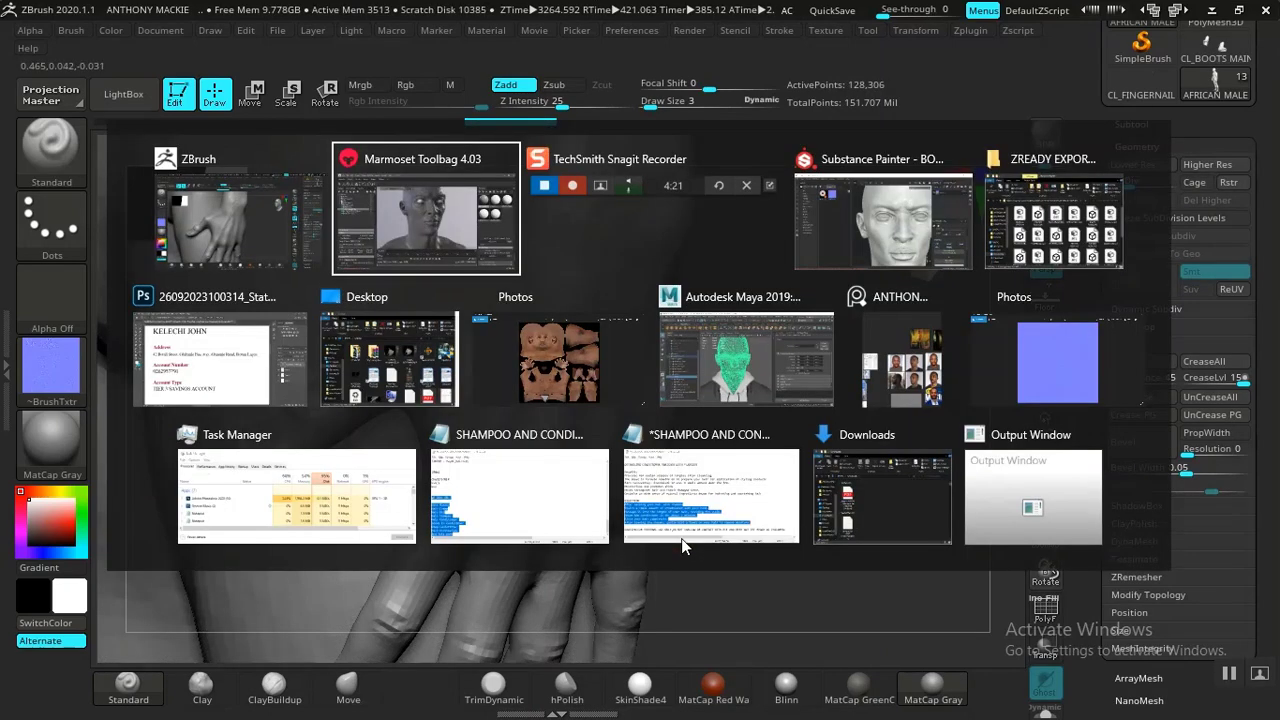
{"action": "left_click", "coordinate": [805, 243]}
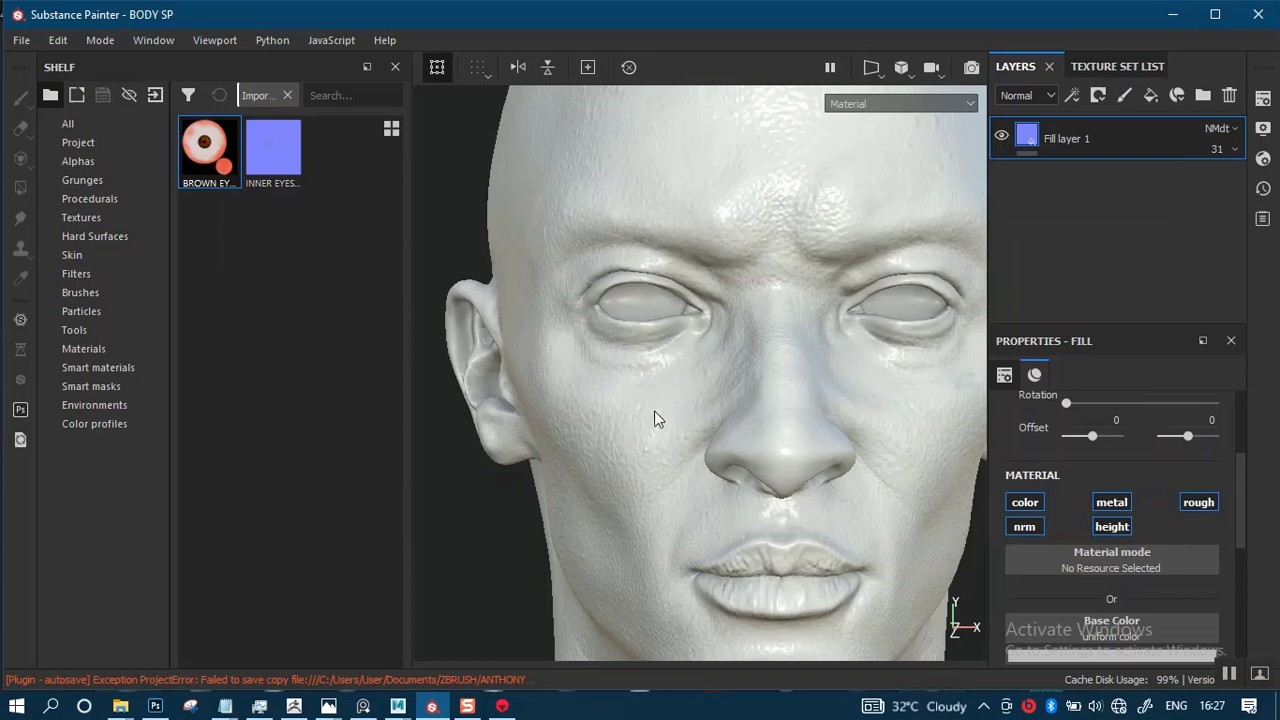
{"action": "key", "text": "alt"}
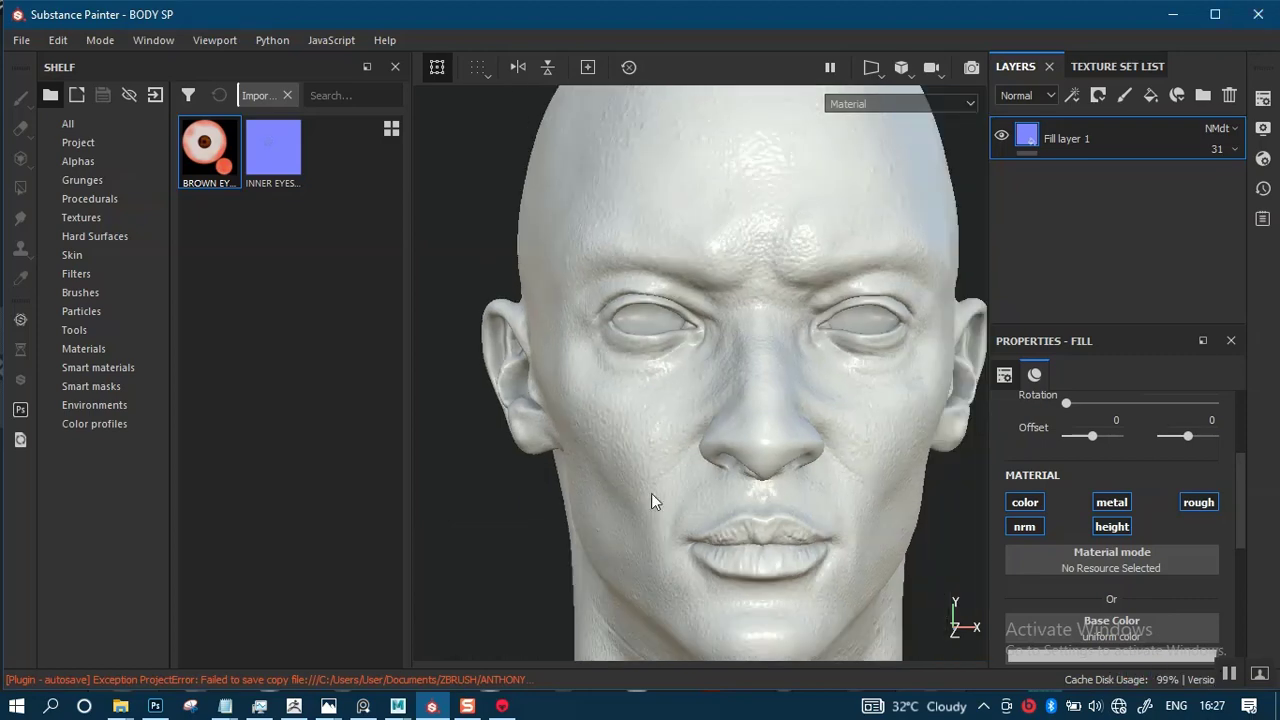
{"action": "key", "text": "ctrl+n"}
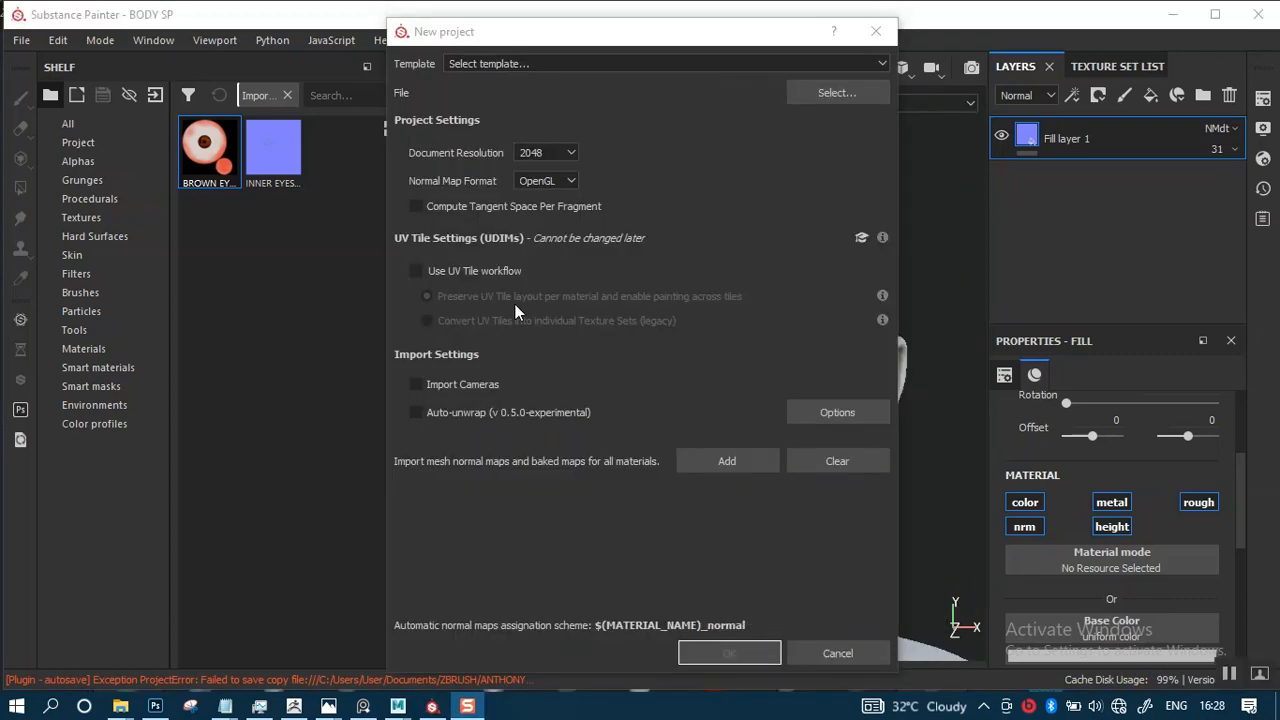
{"action": "left_click", "coordinate": [815, 94]}
{"action": "left_click", "coordinate": [815, 95]}
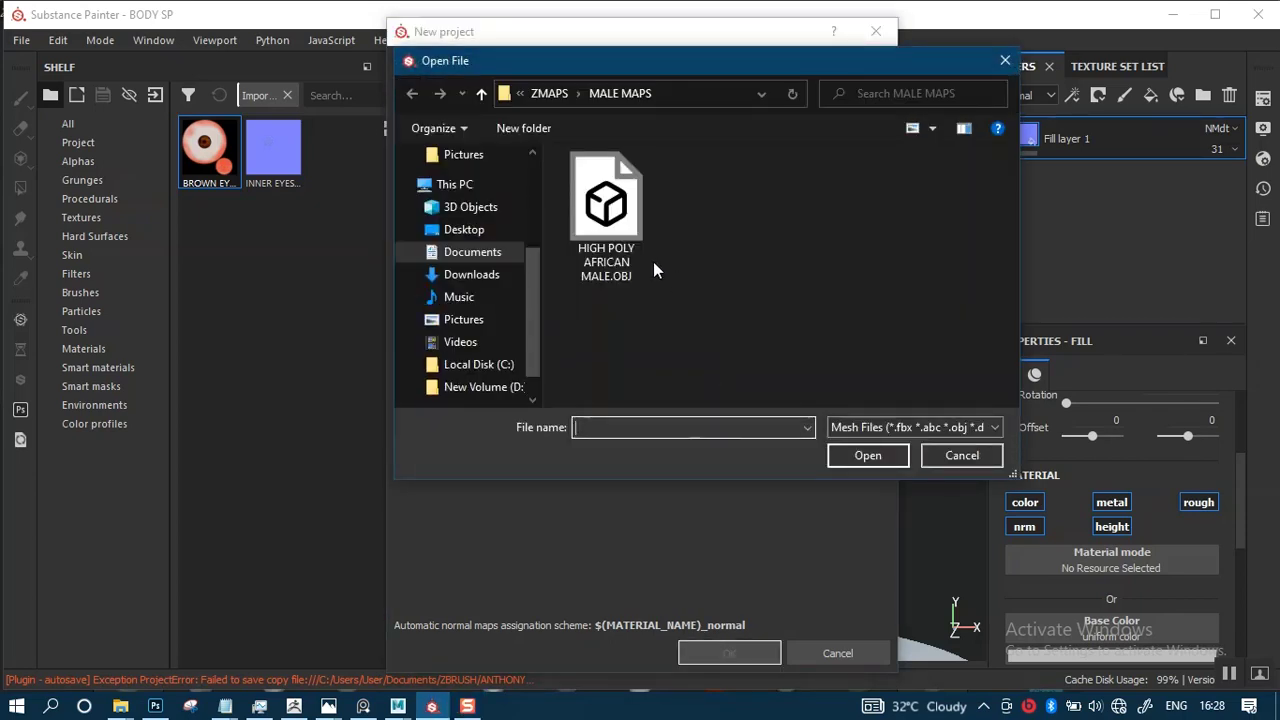
{"action": "left_click", "coordinate": [553, 93]}
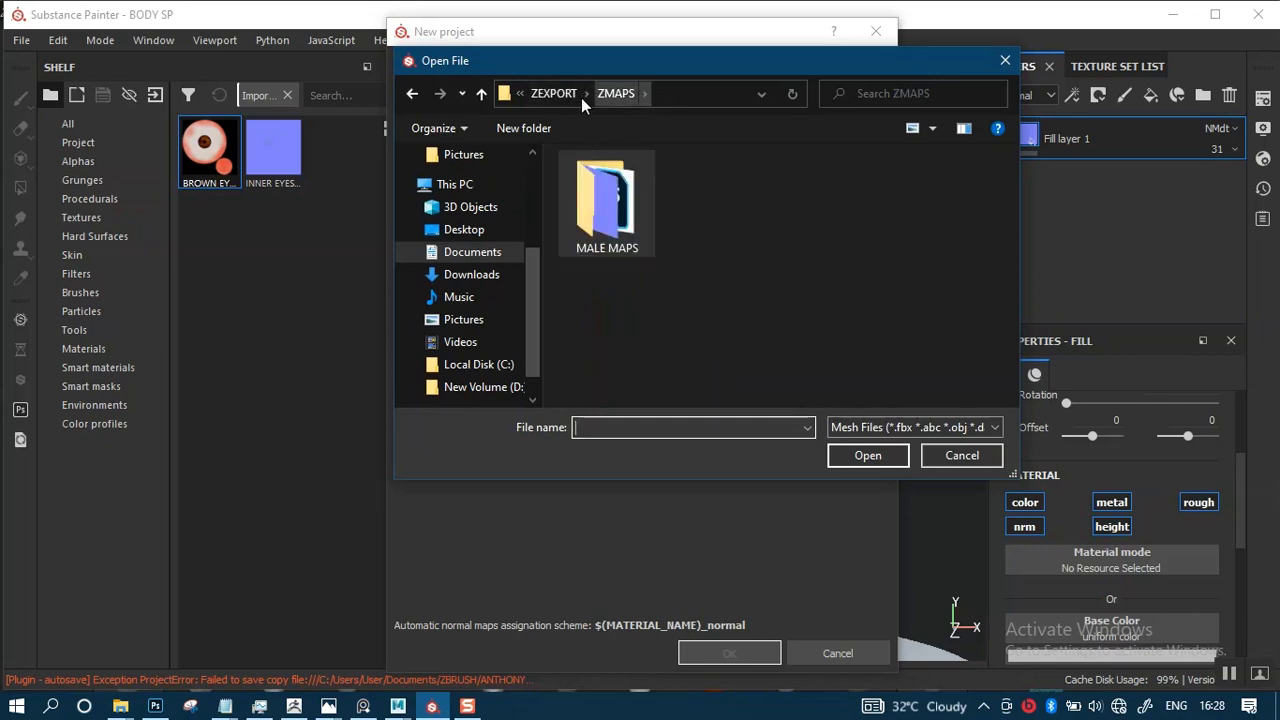
{"action": "left_click", "coordinate": [565, 95]}
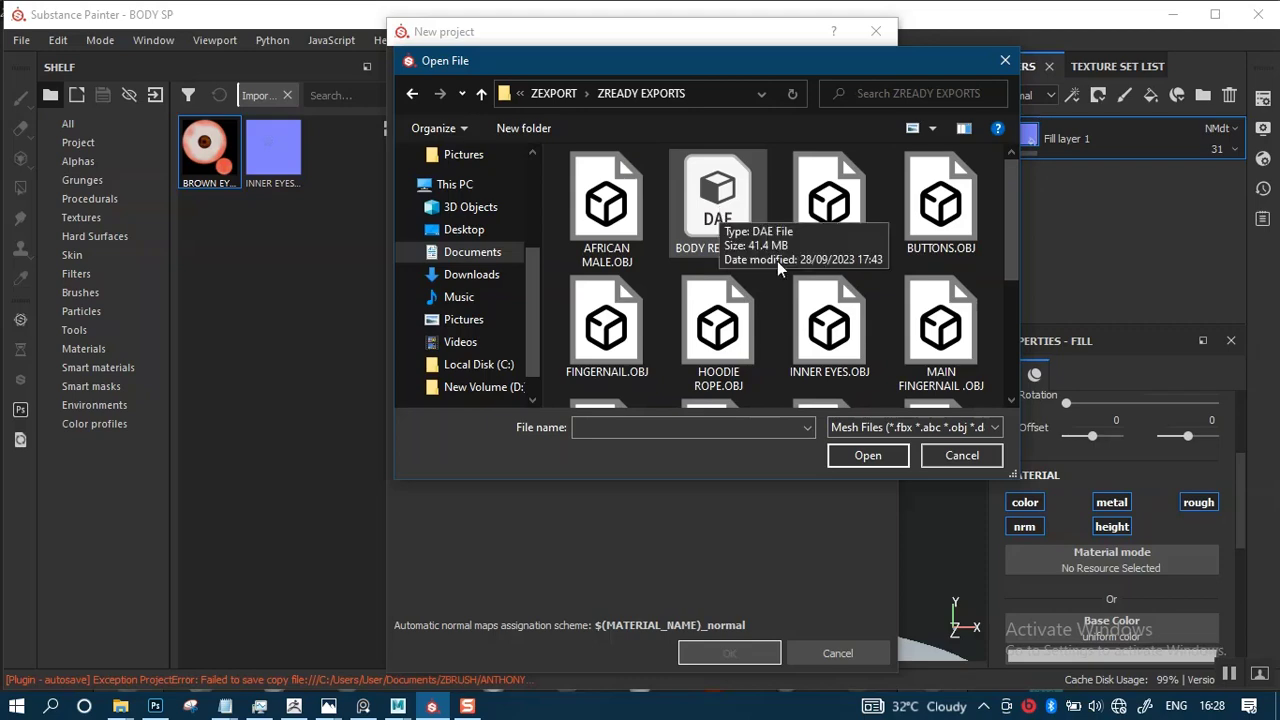
{"action": "left_click", "coordinate": [718, 205]}
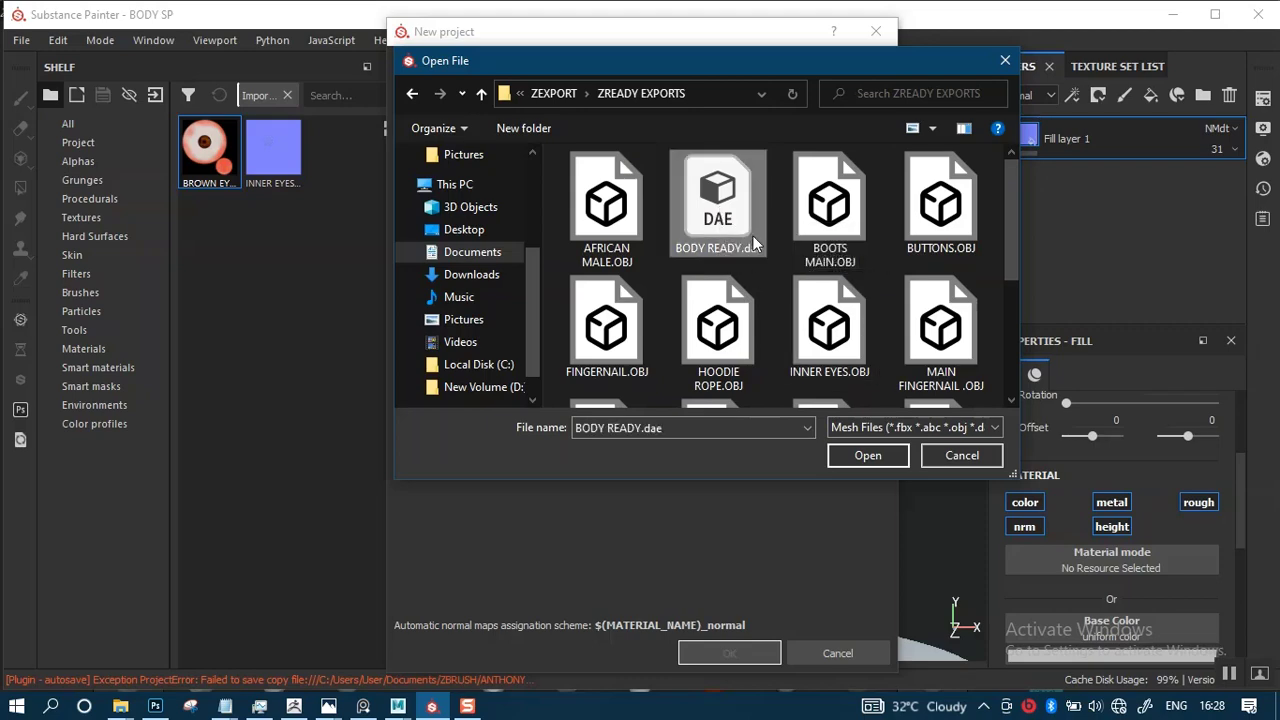
{"action": "left_click", "coordinate": [862, 457]}
- Add ZAFRICAN MALE-NM_u0_v0.tif from the ZREADY EXPORTS folder to the new project's imported maps
{"action": "left_click", "coordinate": [712, 460]}
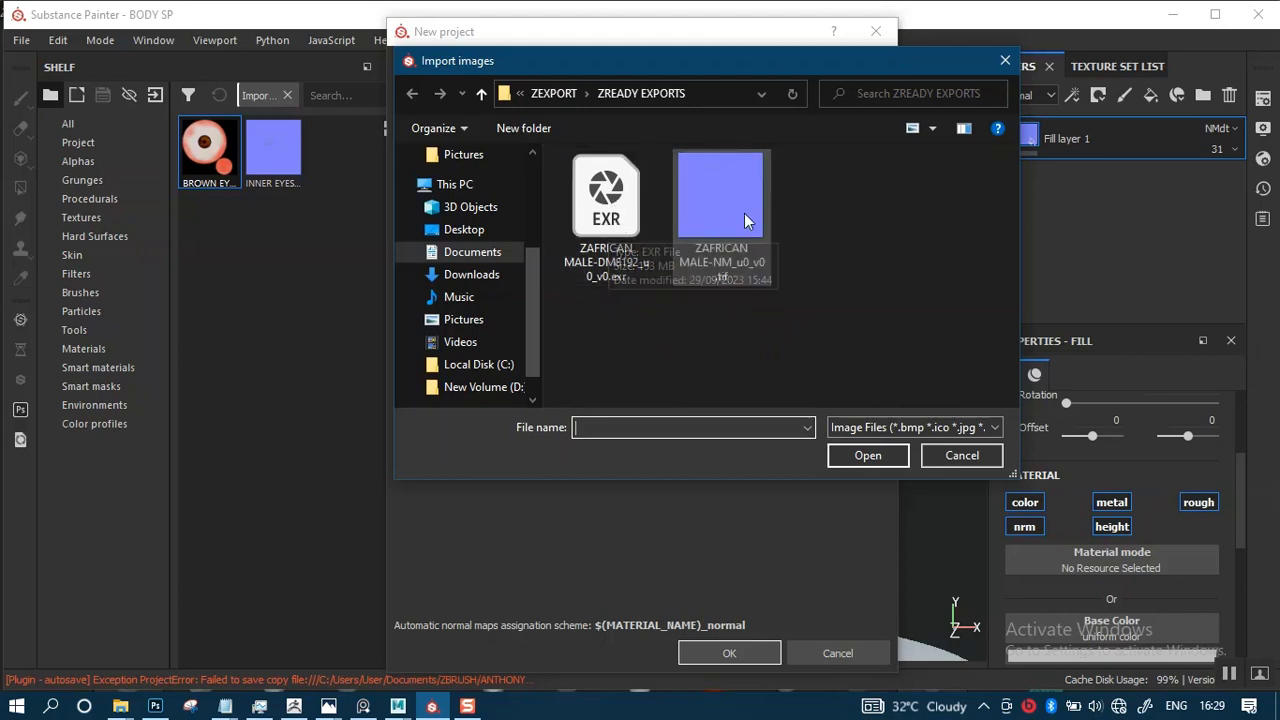
{"action": "left_click", "coordinate": [716, 255]}
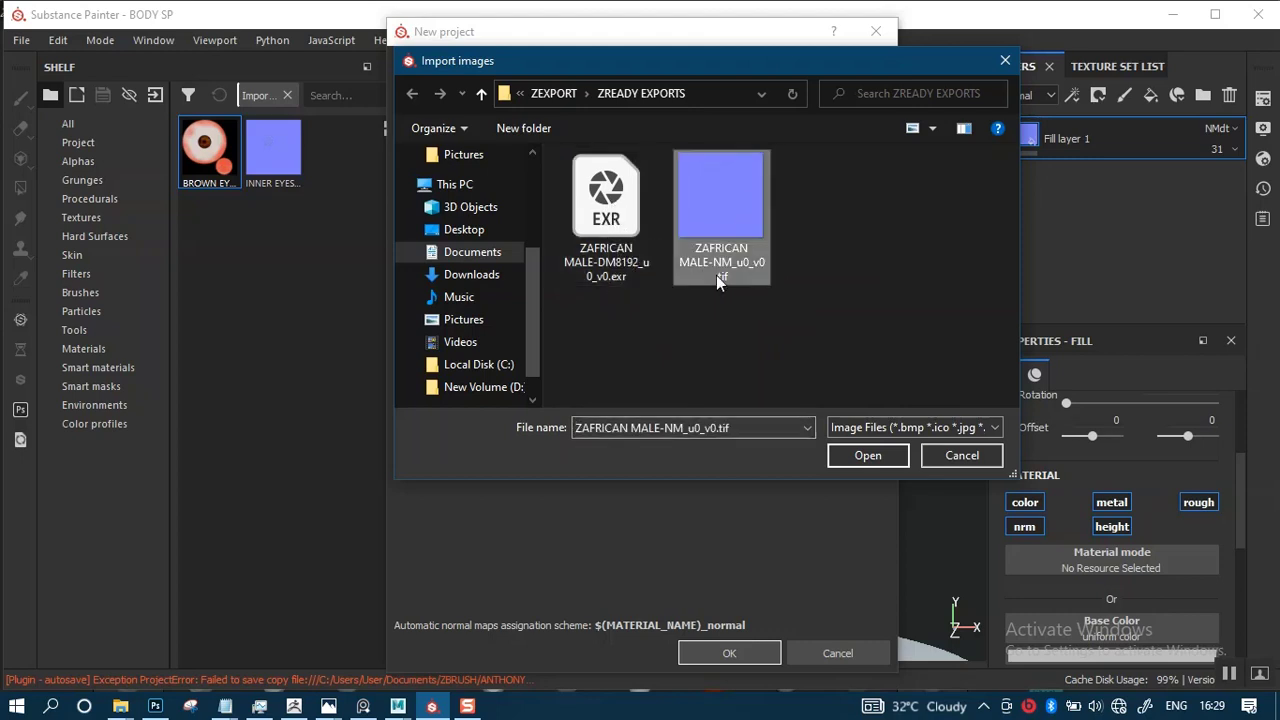
{"action": "left_click", "coordinate": [856, 455]}
- Add BROWN_EYES_COLOUR.png and INNER EYESPolySphere_1-NM_u0_v0.tif from the EYES > MAIN EYES TEXTURES folder to the imported maps
{"action": "left_click", "coordinate": [724, 465]}
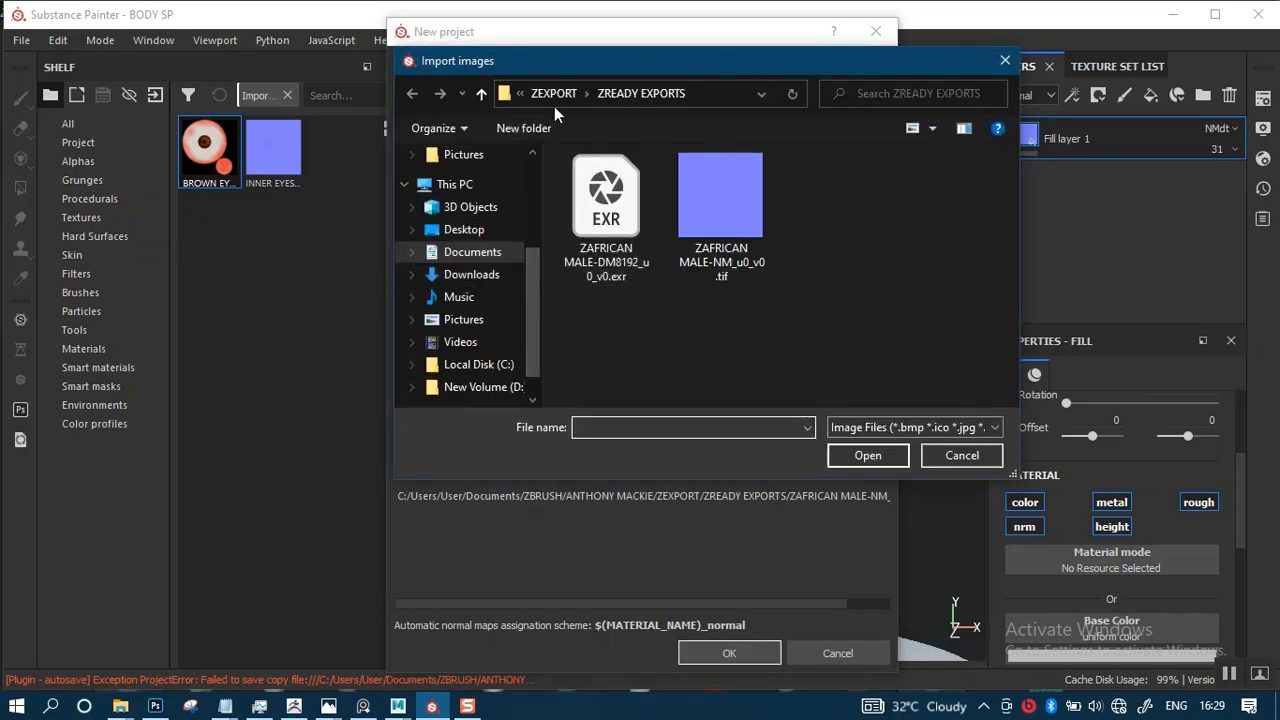
{"action": "left_click", "coordinate": [554, 100]}
{"action": "left_click", "coordinate": [556, 99]}
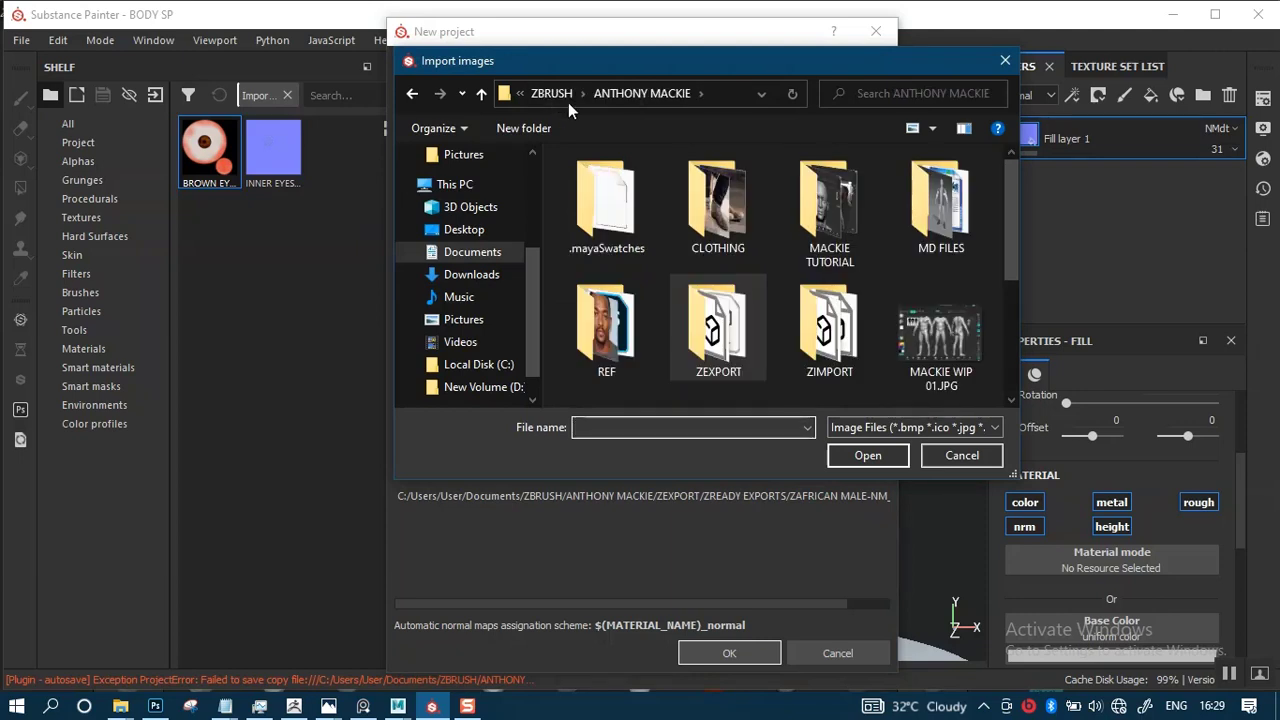
{"action": "left_click", "coordinate": [551, 93]}
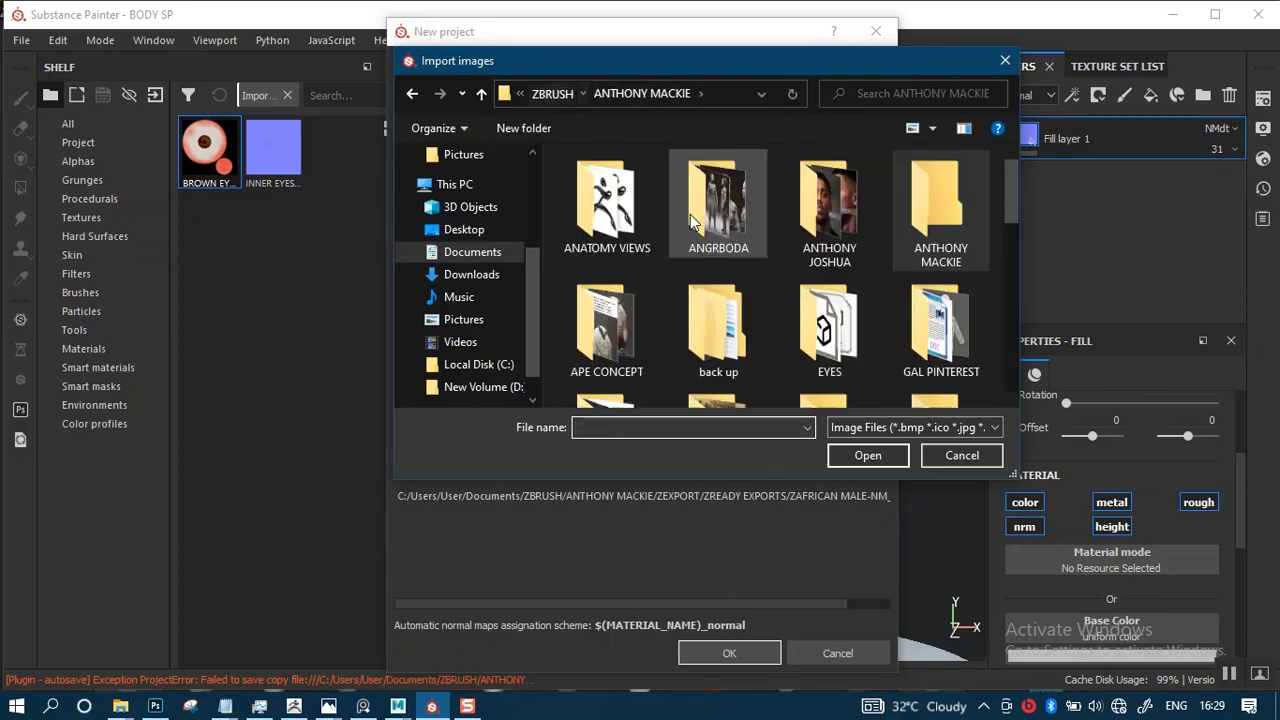
{"action": "double_click", "coordinate": [843, 334]}
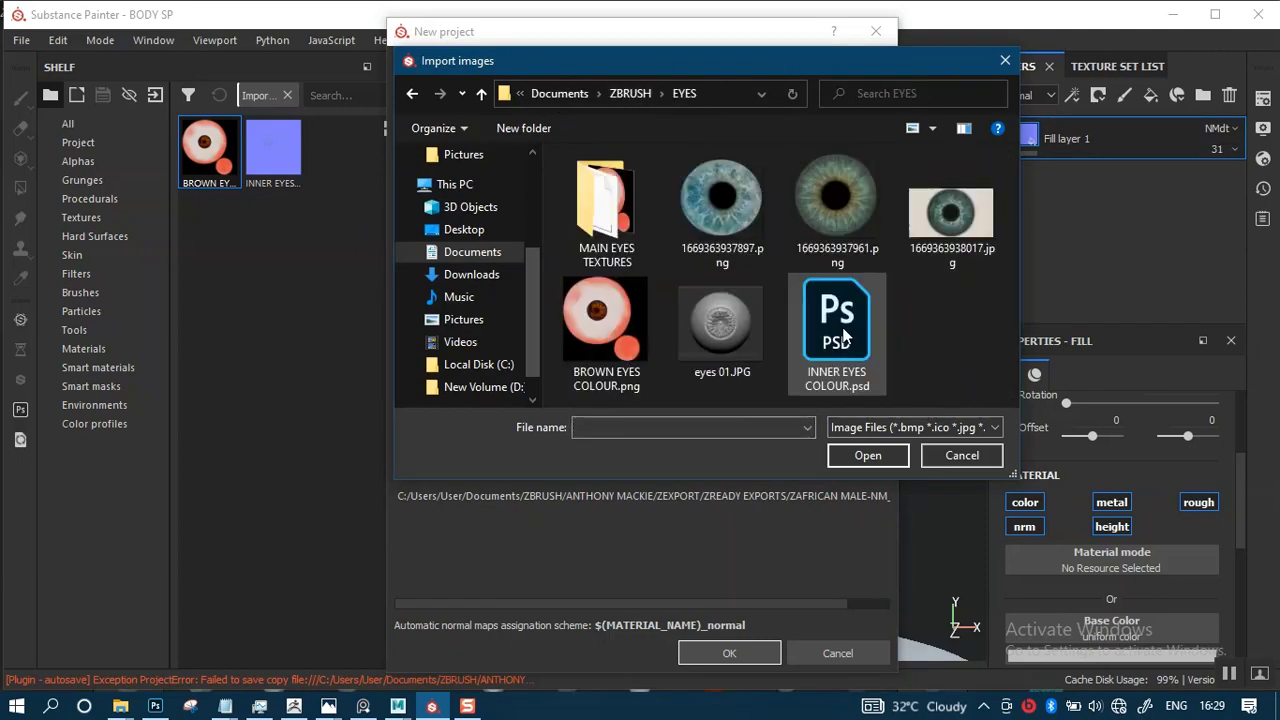
{"action": "double_click", "coordinate": [622, 227]}
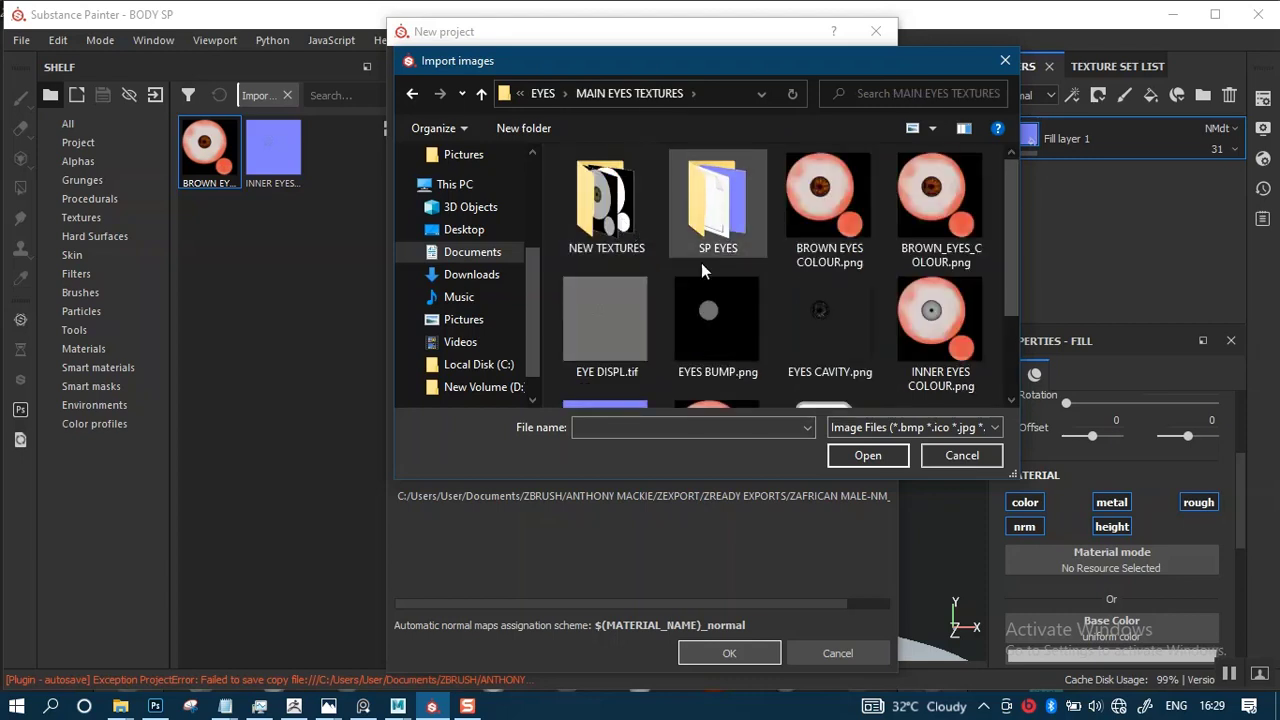
{"action": "scroll", "coordinate": [716, 318], "scroll_direction": "down", "scroll_amount": 2}
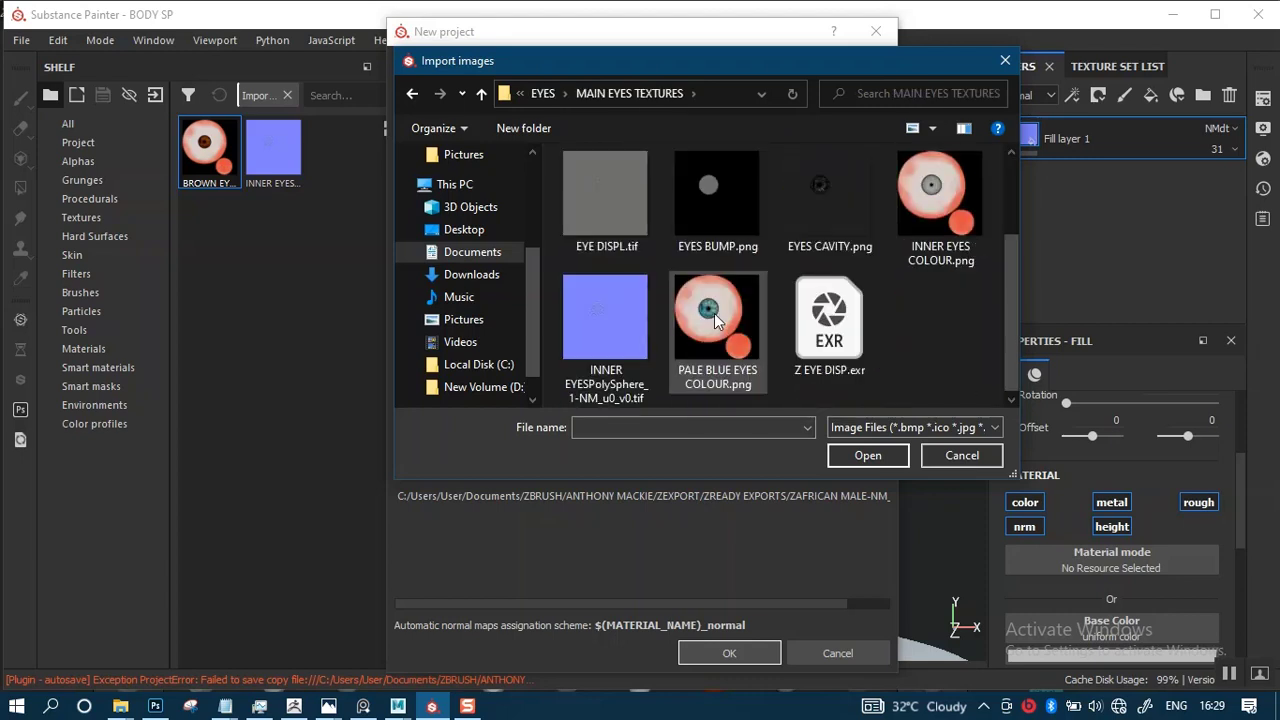
{"action": "left_click", "coordinate": [609, 317]}
{"action": "scroll", "coordinate": [751, 262], "scroll_direction": "up", "scroll_amount": 2}
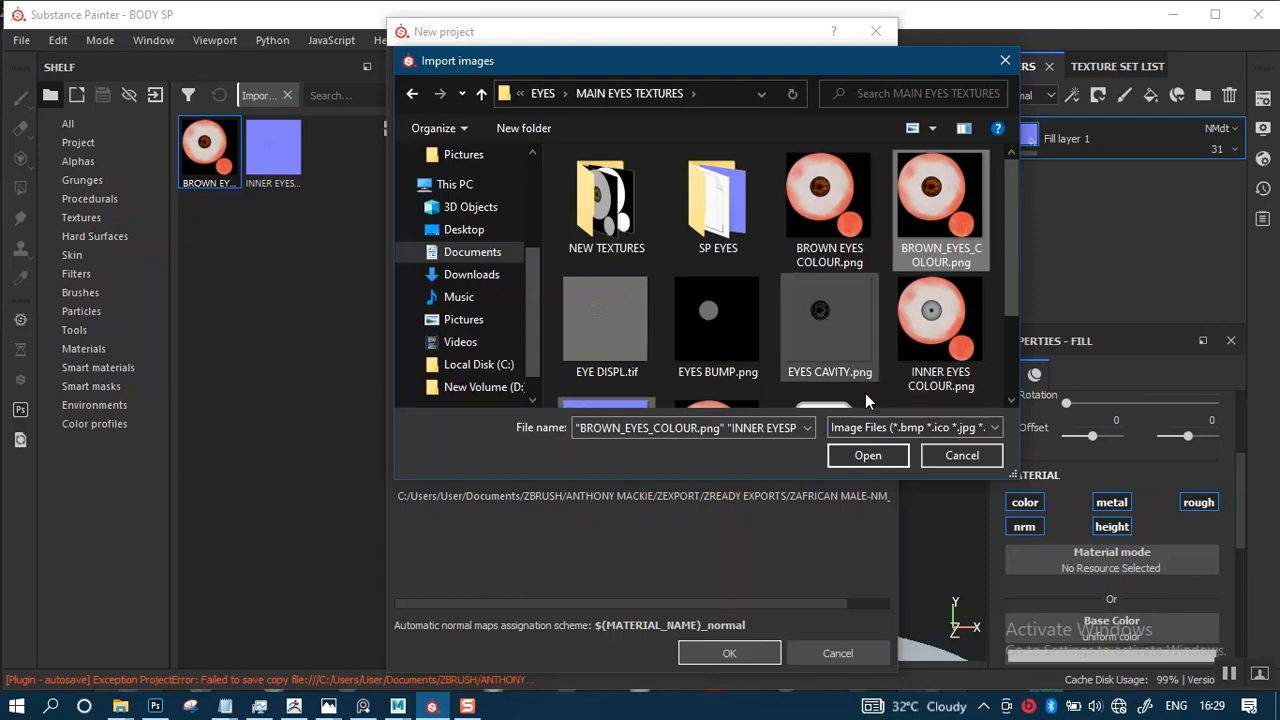
{"action": "left_click", "coordinate": [876, 456]}
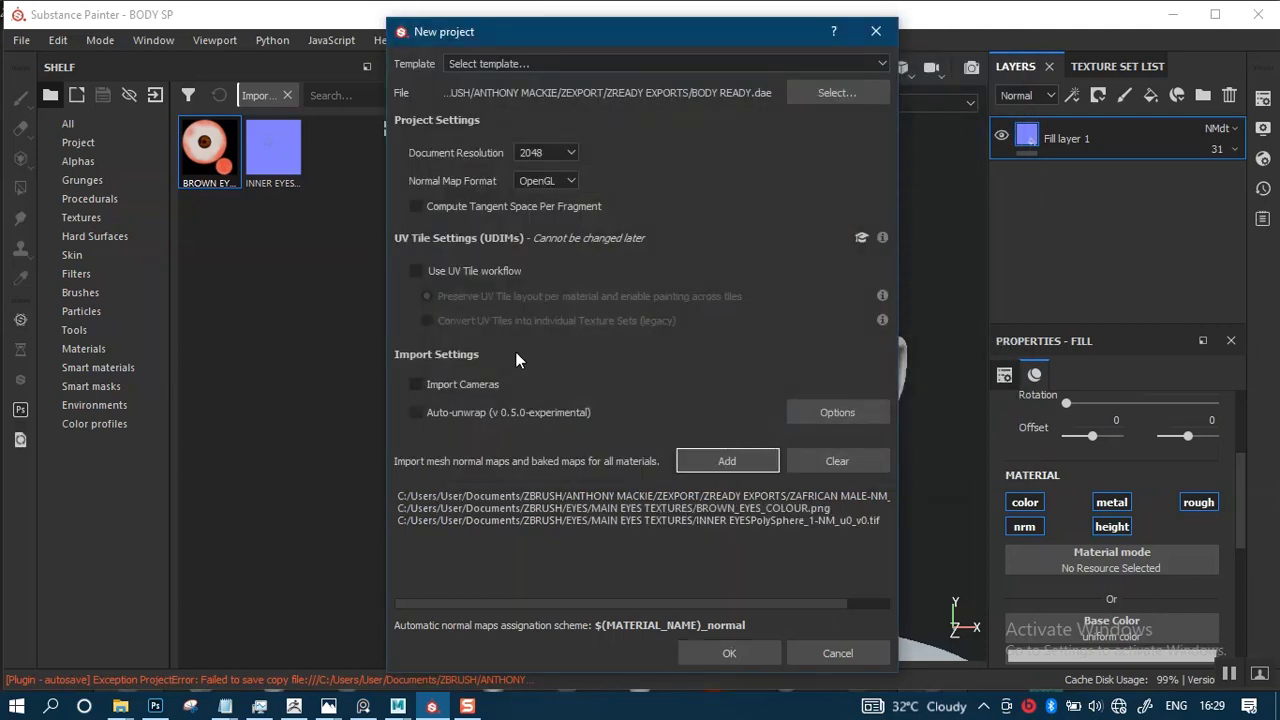
- Create the new project and discard the unsaved changes to the BODY SP project
{"action": "left_click", "coordinate": [728, 653]}
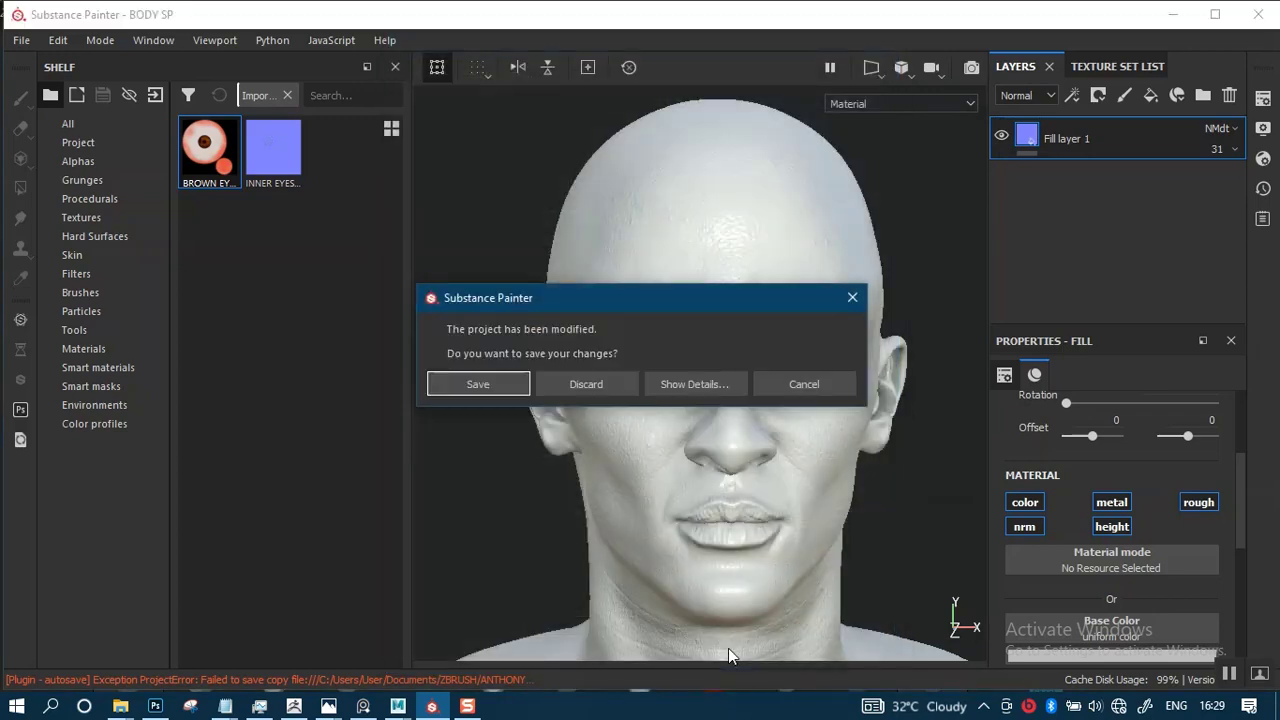
{"action": "left_click", "coordinate": [606, 384]}
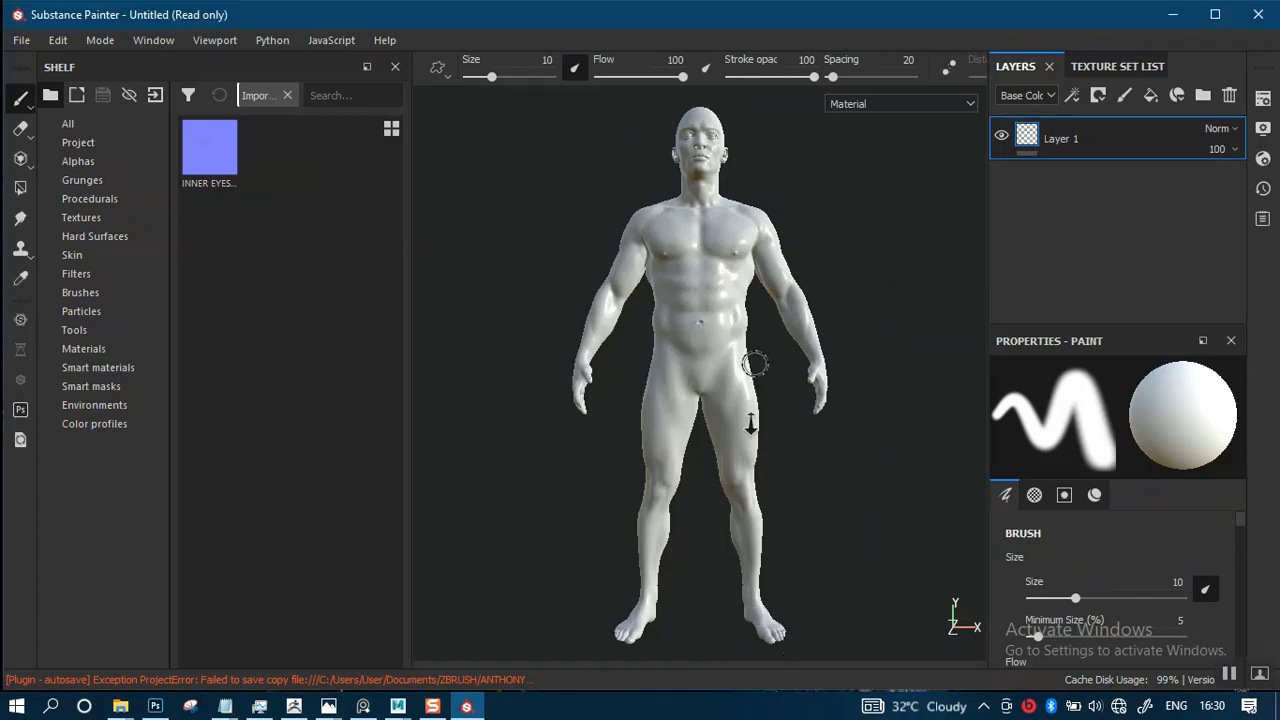
- Set the viewport camera's focal length to 85 mm and reframe the head and shoulders
{"action": "right_click_drag", "start_coordinate": [749, 354], "coordinate": [774, 520], "text": "alt"}
{"action": "middle_click_drag", "start_coordinate": [740, 376], "coordinate": [825, 394], "text": "alt"}
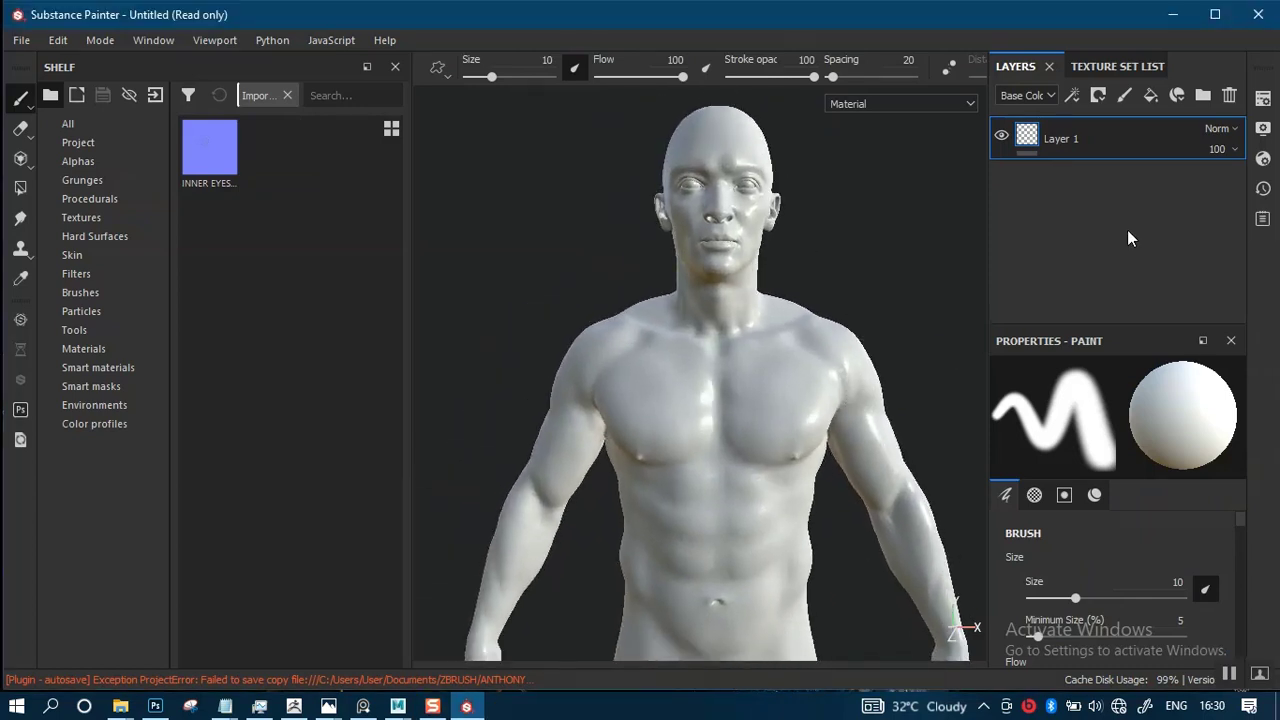
{"action": "left_click", "coordinate": [1263, 98]}
{"action": "scroll", "coordinate": [1148, 362], "scroll_direction": "down", "scroll_amount": 1}
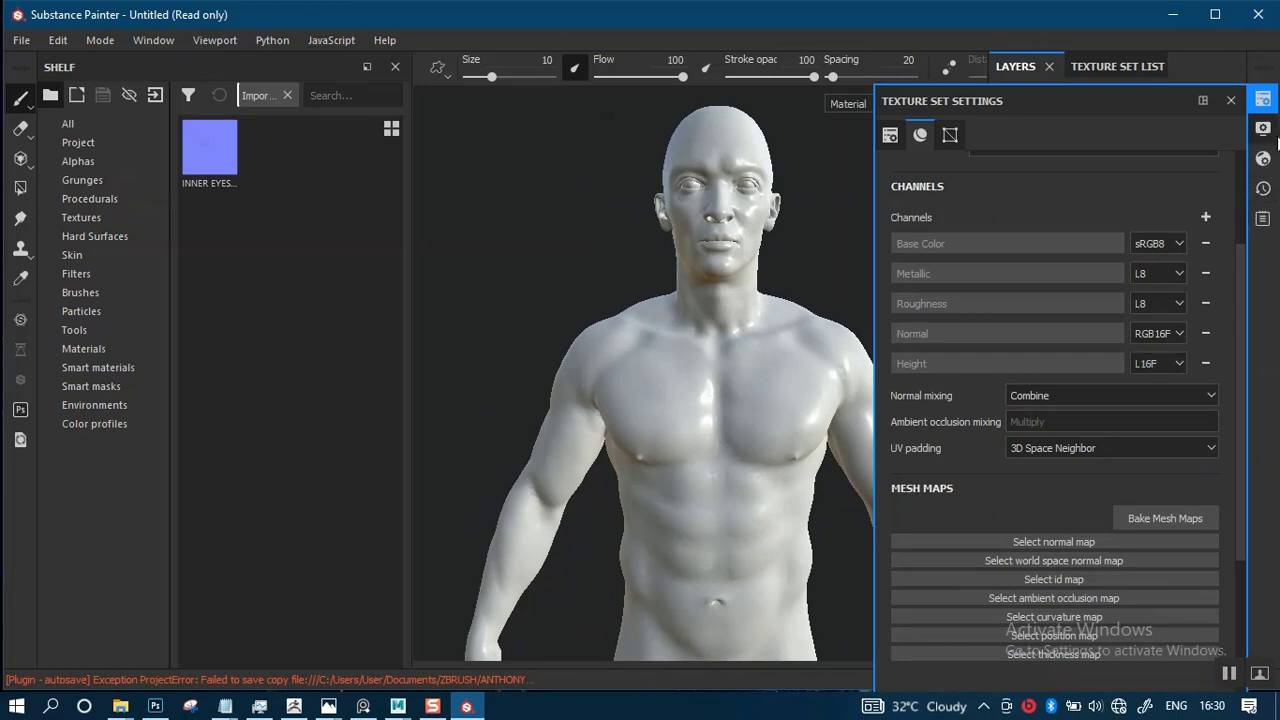
{"action": "left_click", "coordinate": [1263, 128]}
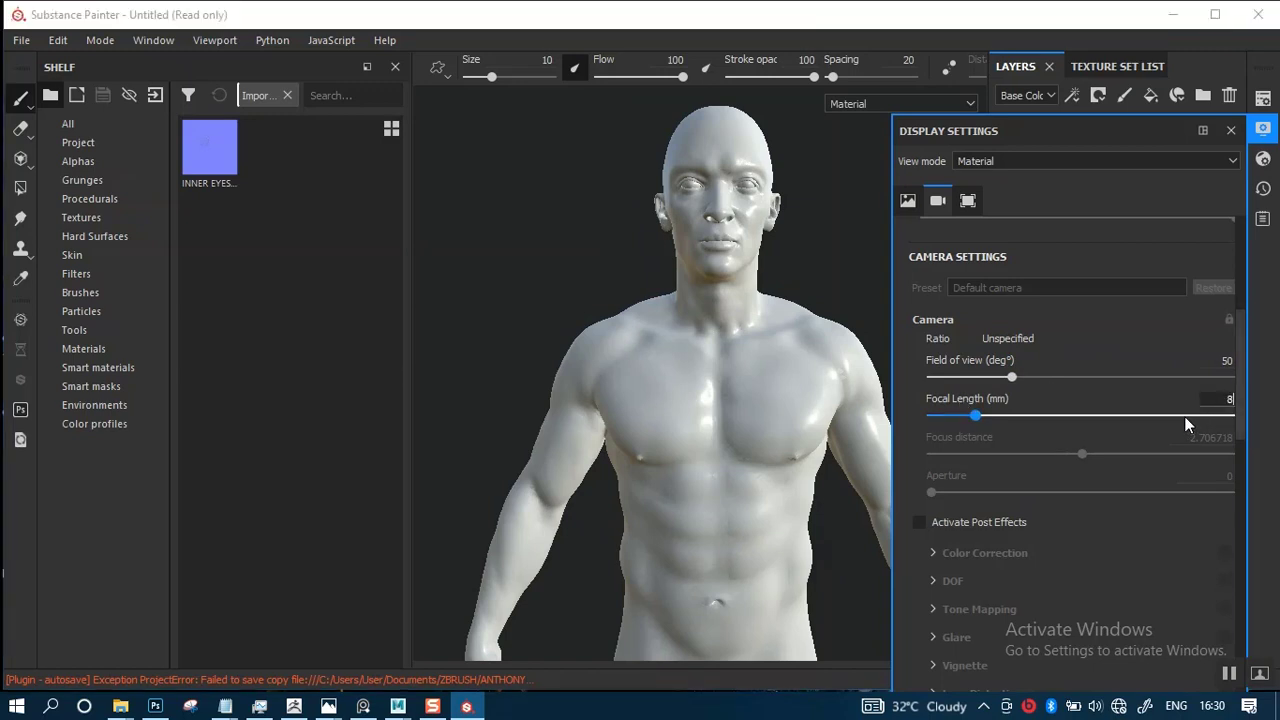
{"action": "type", "text": "5"}
{"action": "key", "text": "Return"}
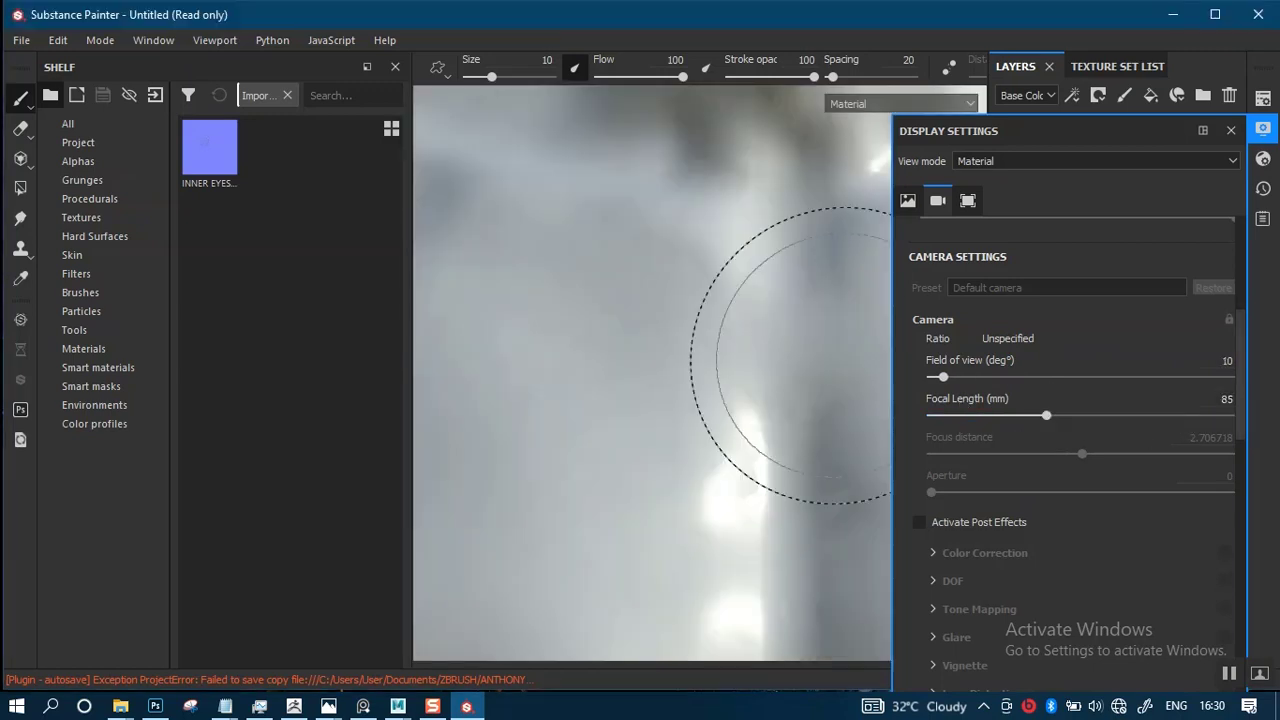
{"action": "scroll", "coordinate": [768, 400], "scroll_direction": "down", "scroll_amount": 5}
{"action": "left_click", "coordinate": [1232, 138]}
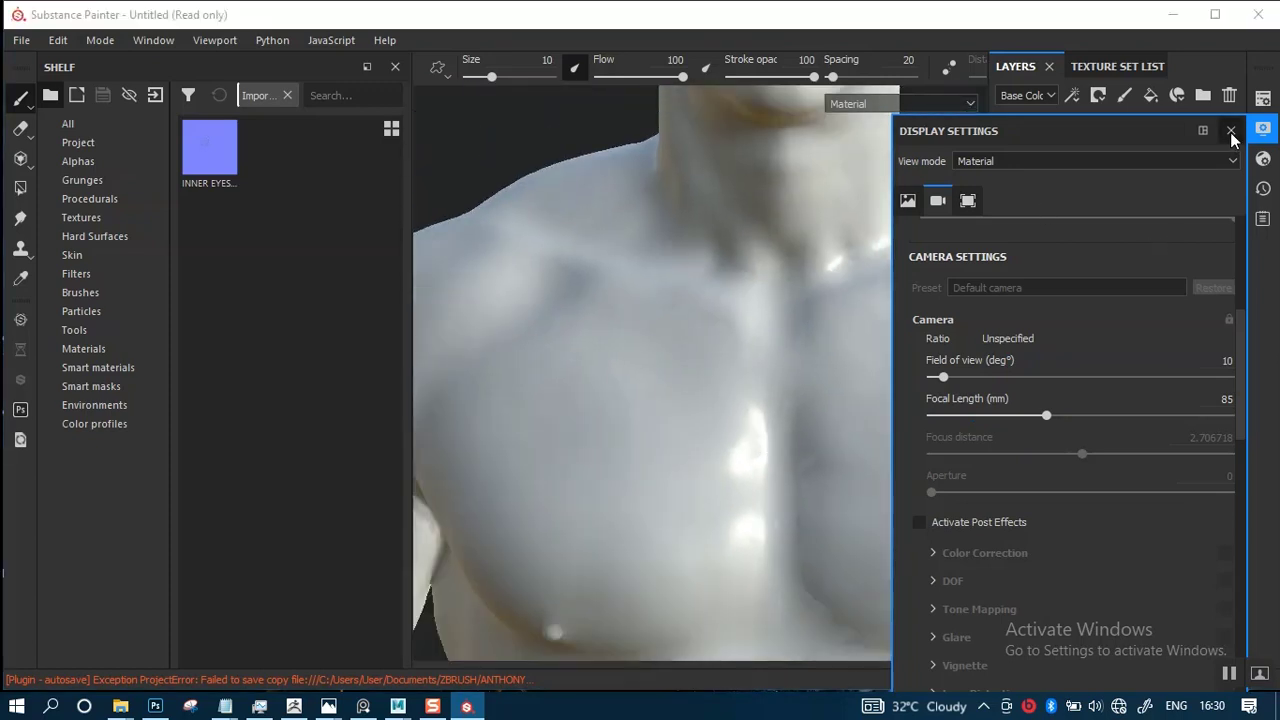
{"action": "left_click", "coordinate": [1231, 131]}
{"action": "scroll", "coordinate": [730, 380], "scroll_direction": "down", "scroll_amount": 6}
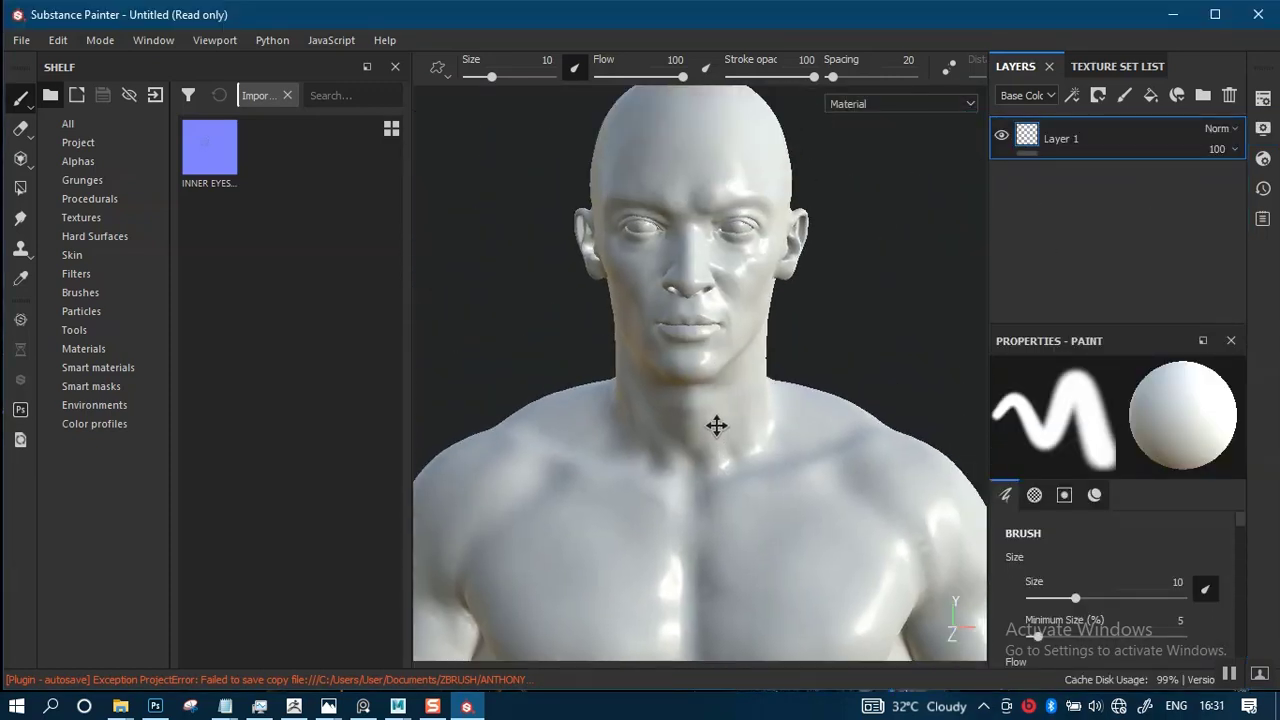
{"action": "middle_click_drag", "start_coordinate": [717, 427], "coordinate": [705, 465], "text": "alt"}
- Assign ZAFRICAN MALE-NM_u0_v0 as the normal mesh map of the AFRICA_MALE texture set
{"action": "left_click", "coordinate": [1263, 99]}
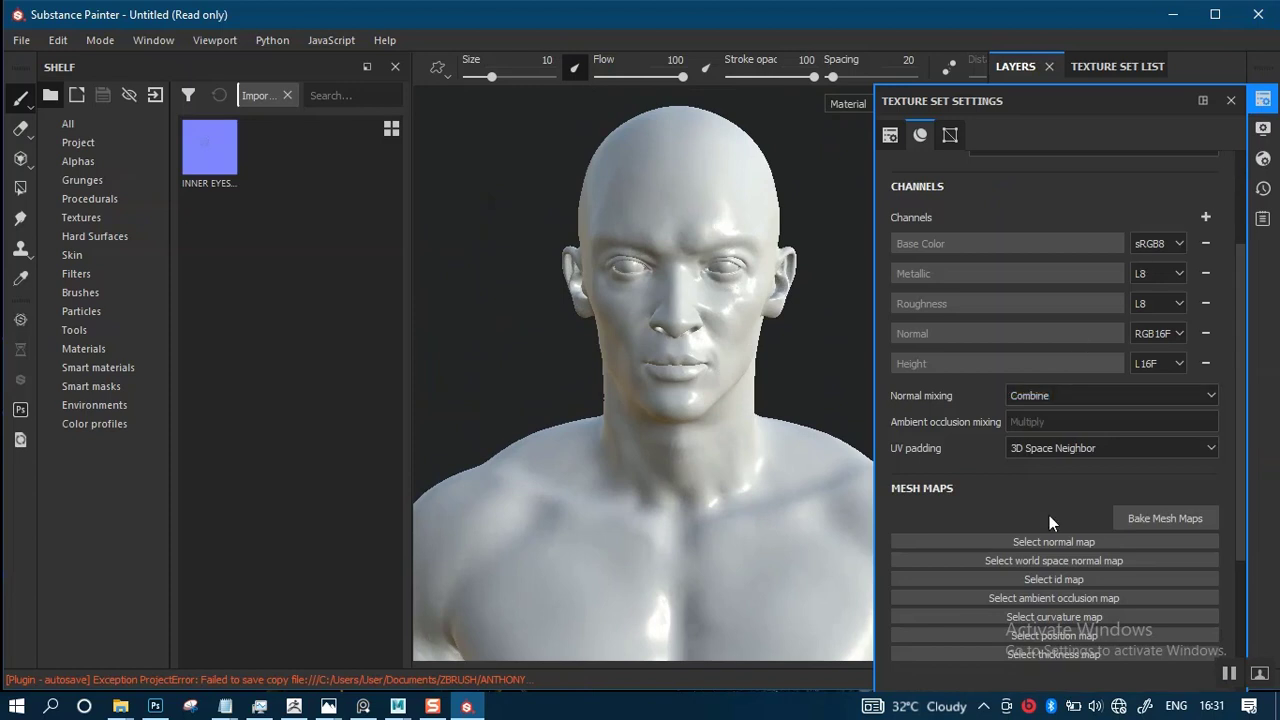
{"action": "left_click", "coordinate": [1231, 100]}
{"action": "left_click", "coordinate": [1117, 66]}
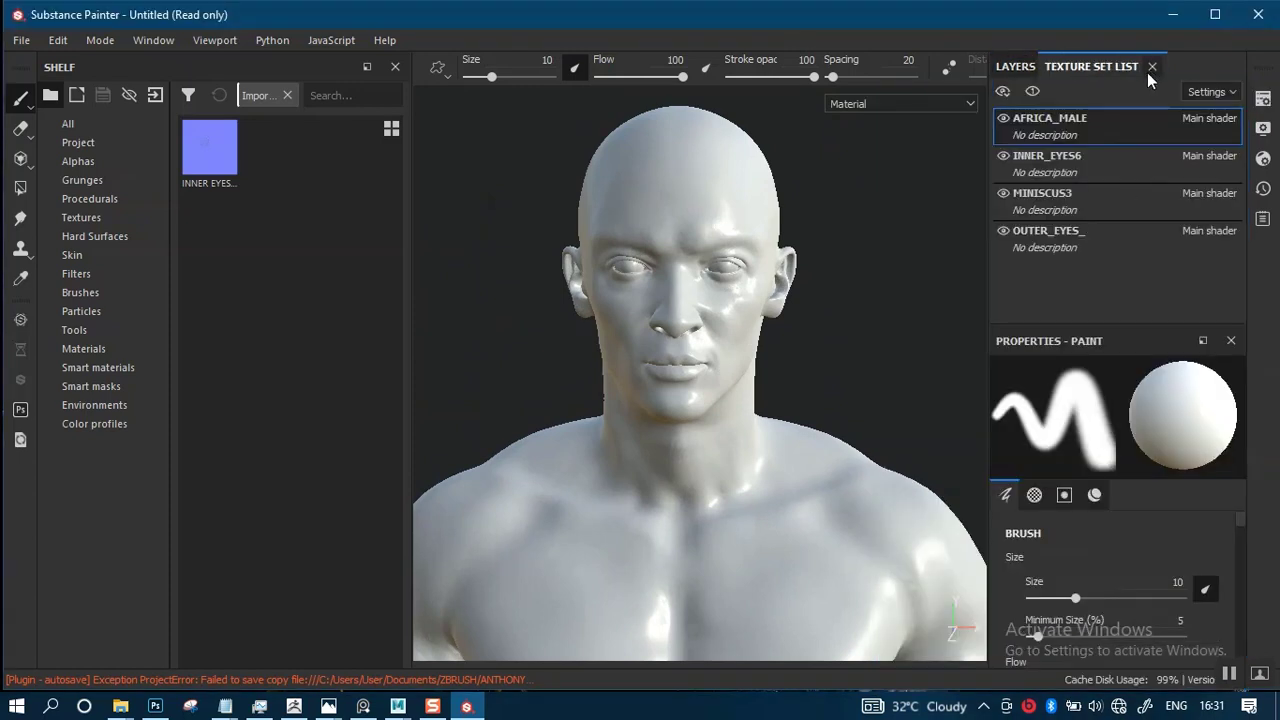
{"action": "left_click", "coordinate": [1263, 99]}
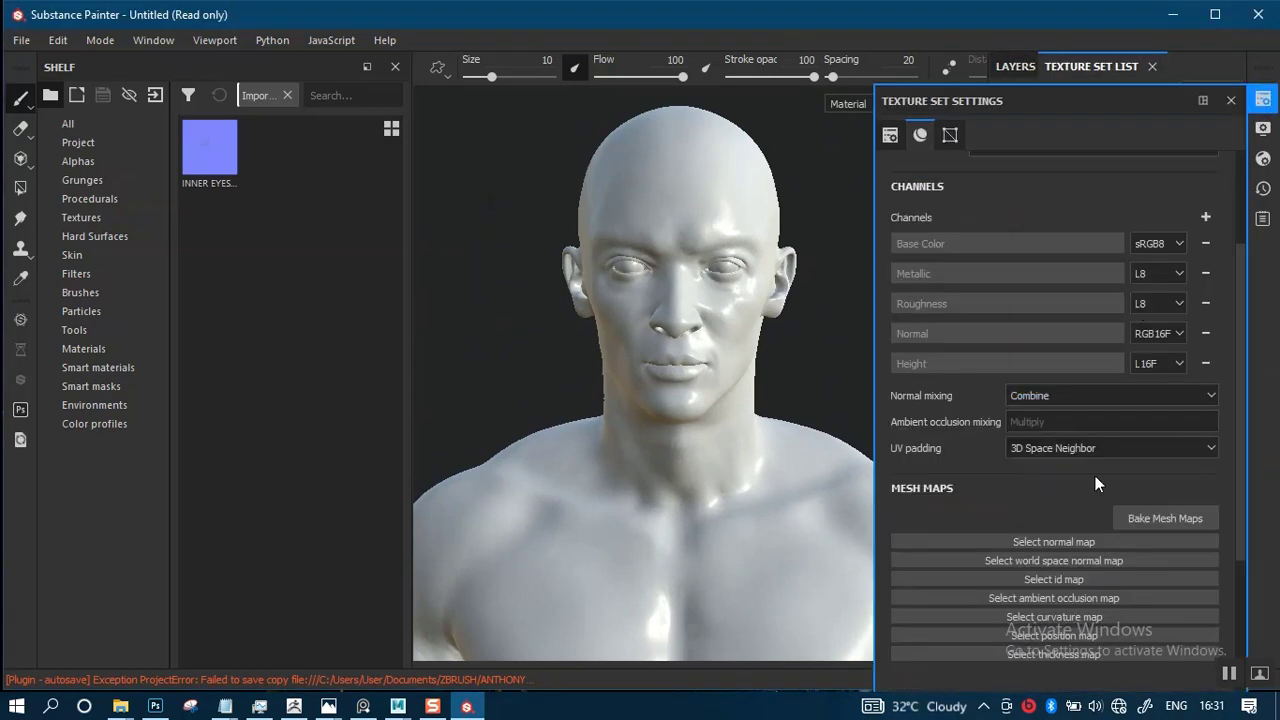
{"action": "left_click", "coordinate": [1142, 519]}
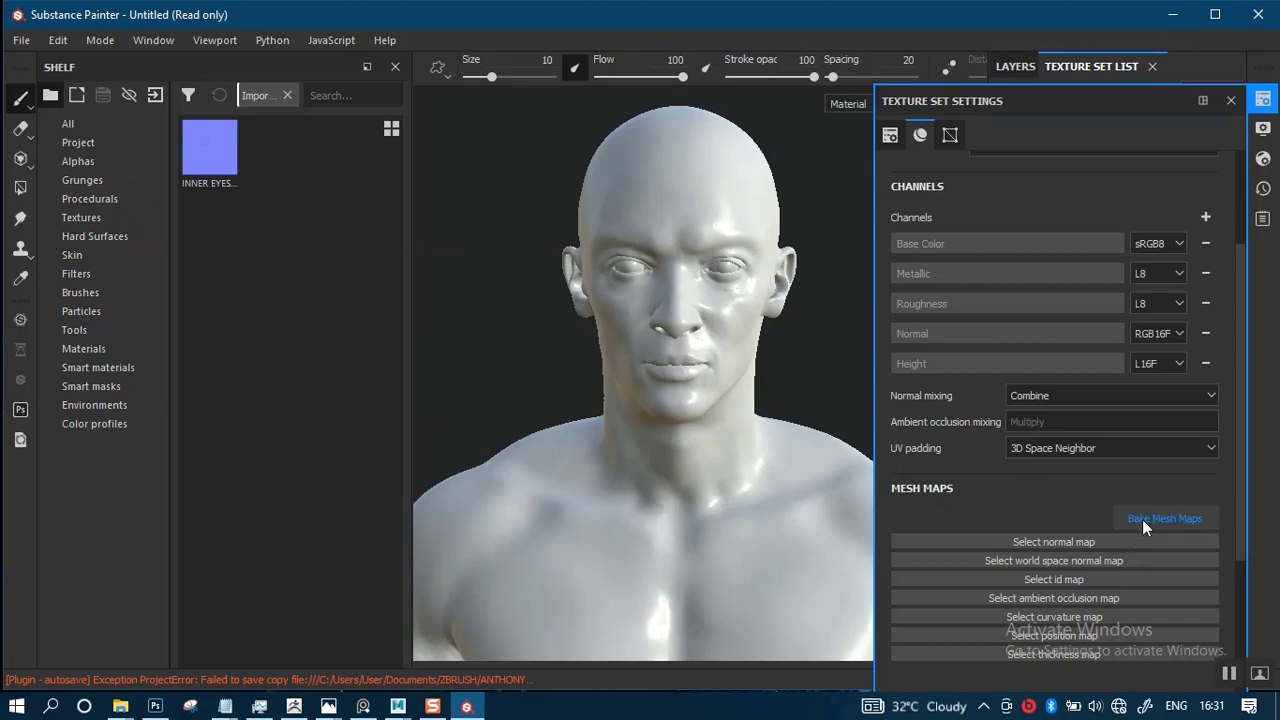
{"action": "left_click", "coordinate": [1092, 542]}
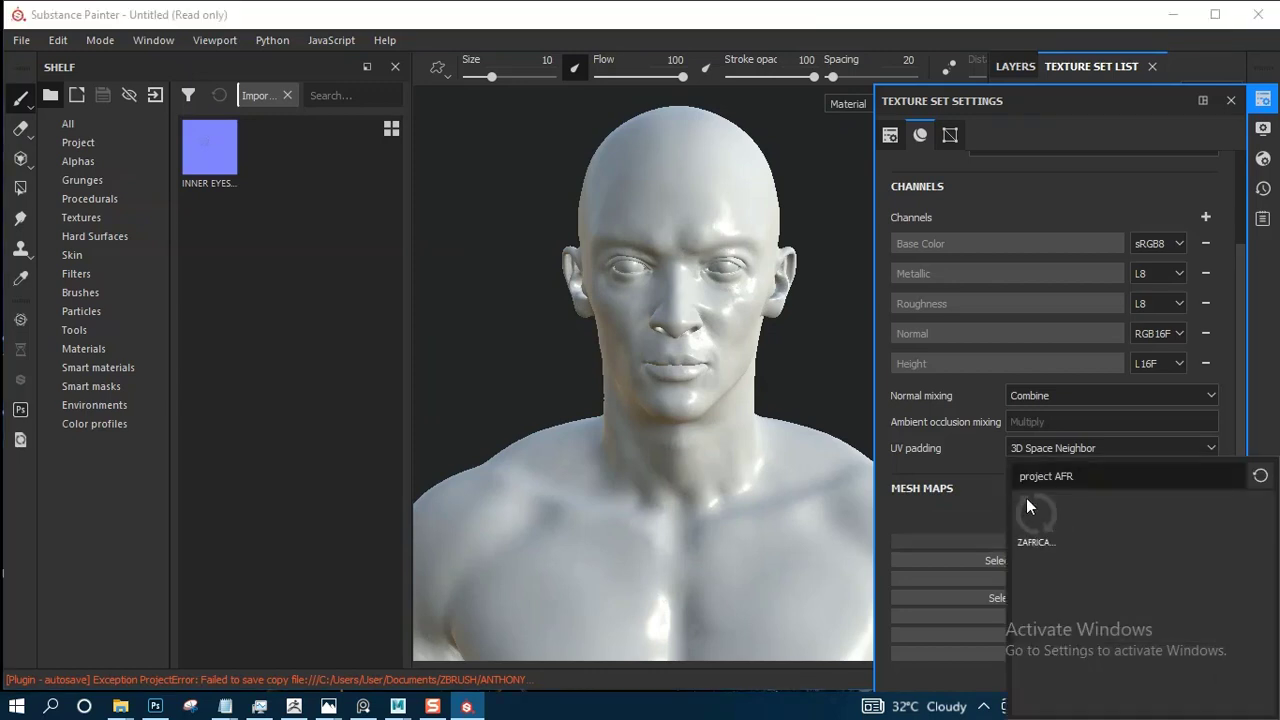
{"action": "left_click", "coordinate": [1036, 521]}
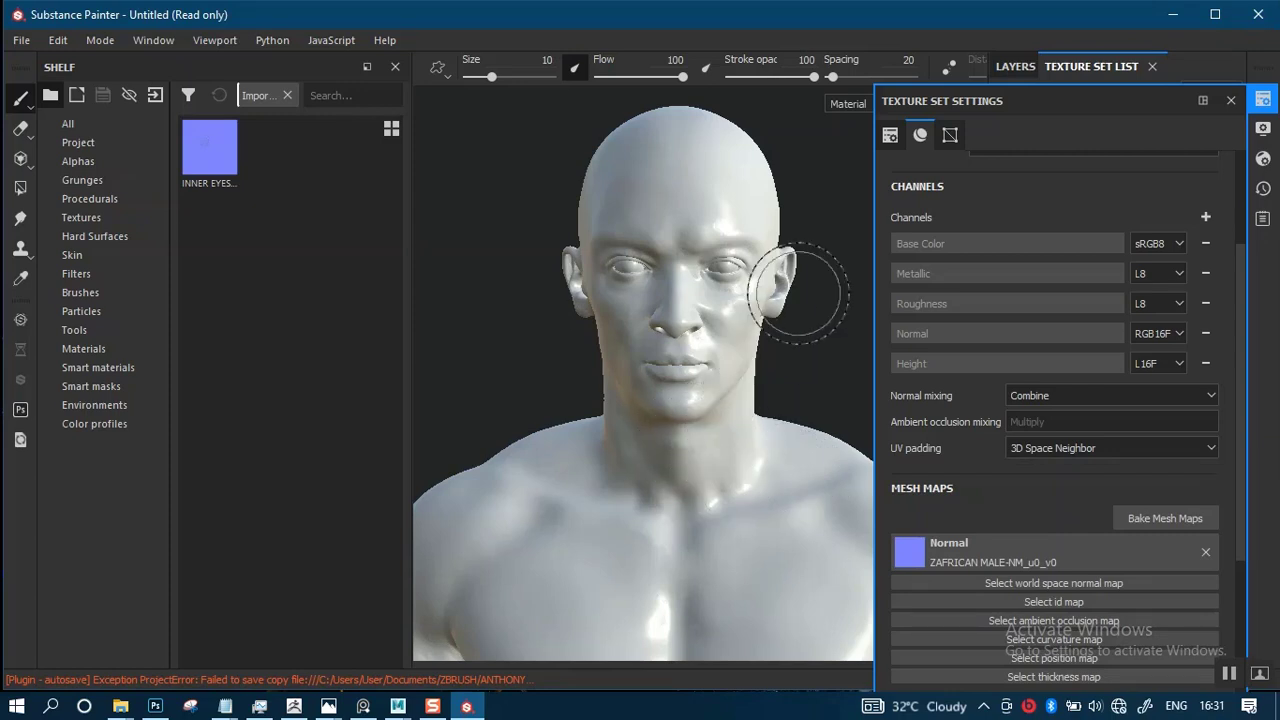
{"action": "left_click", "coordinate": [1230, 101]}
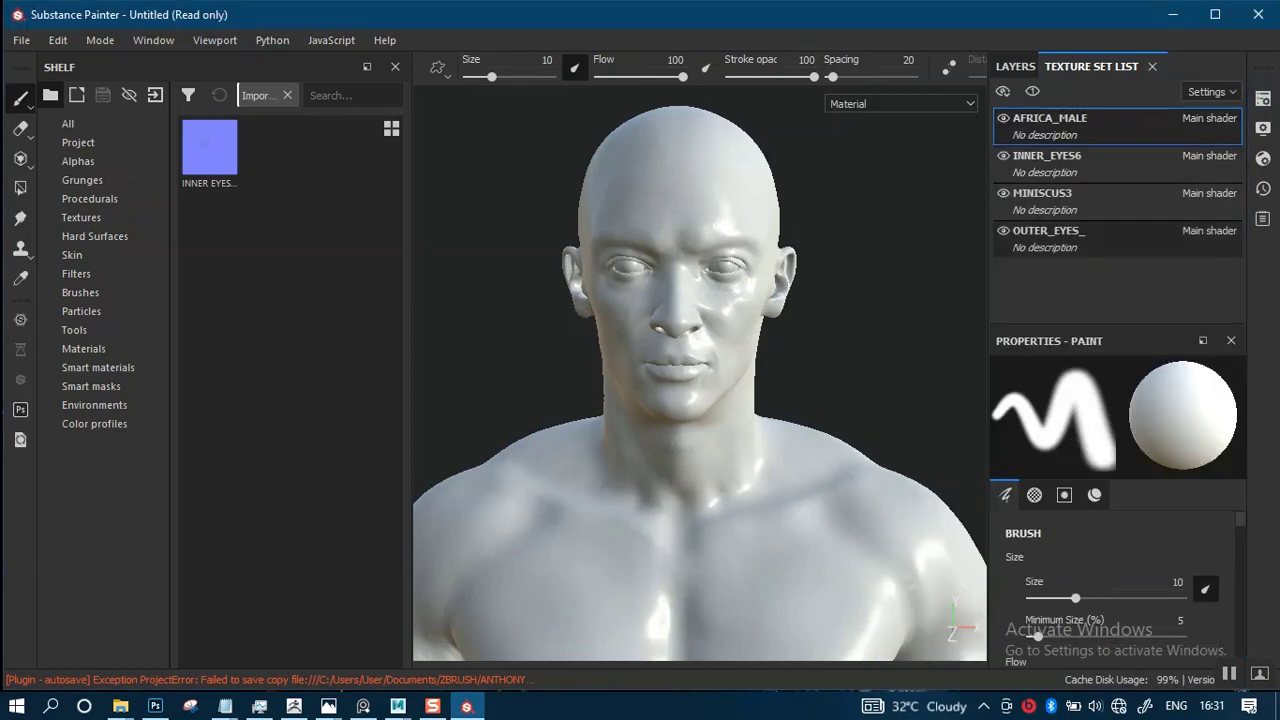
- Examine the normal map's skin detail on the face up close
{"action": "middle_click_drag", "start_coordinate": [819, 363], "coordinate": [795, 512], "text": "alt"}
{"action": "right_click_drag", "start_coordinate": [801, 396], "coordinate": [826, 557], "text": "alt"}
{"action": "left_click_drag", "start_coordinate": [854, 432], "coordinate": [791, 411], "text": "alt"}
{"action": "middle_click_drag", "start_coordinate": [806, 374], "coordinate": [791, 449], "text": "alt"}
{"action": "right_click_drag", "start_coordinate": [772, 418], "coordinate": [783, 485], "text": "alt"}
{"action": "left_click_drag", "start_coordinate": [783, 485], "coordinate": [771, 386], "text": "alt"}
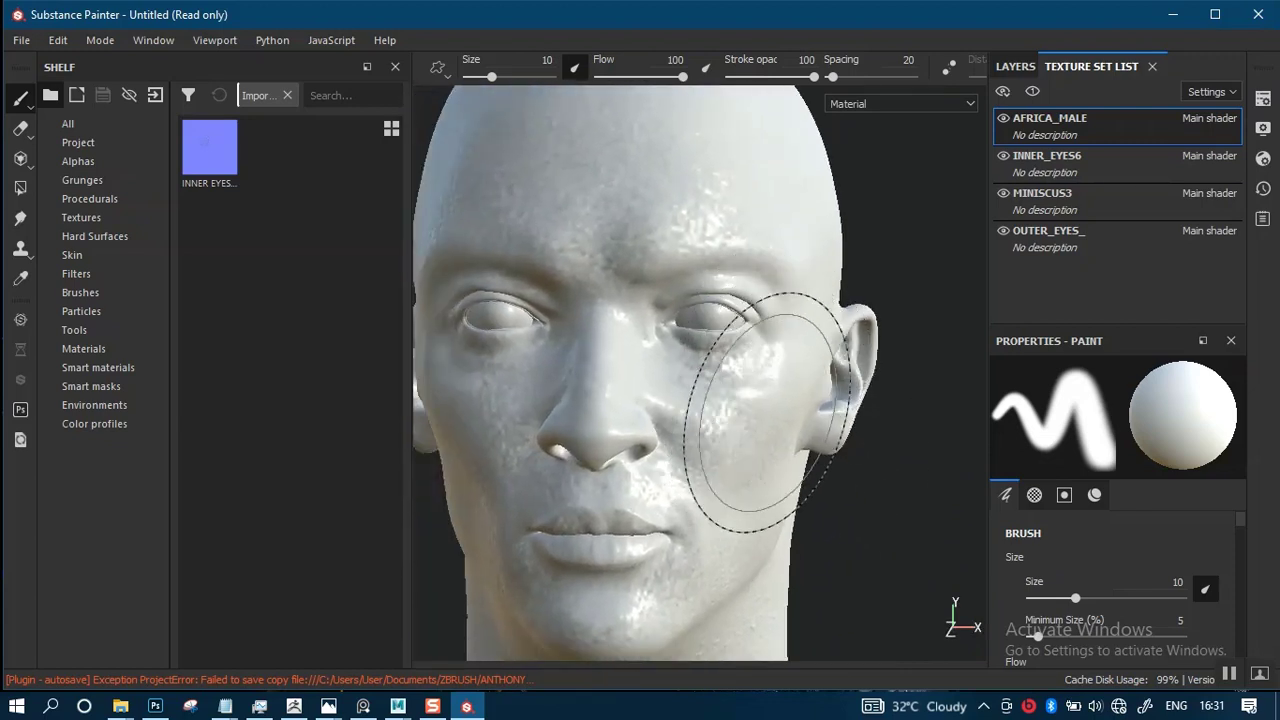
- Reduce the paint brush size to 3.85
{"action": "key", "text": "bracketleft"}
{"action": "key", "text": "bracketleft"}
{"action": "key", "text": "bracketleft"}
{"action": "key", "text": "bracketleft"}
{"action": "key", "text": "bracketleft"}
{"action": "key", "text": "bracketleft"}
{"action": "key", "text": "bracketleft"}
{"action": "key", "text": "bracketleft"}
{"action": "key", "text": "bracketleft"}
{"action": "key", "text": "bracketleft"}
{"action": "key", "text": "bracketleft"}
{"action": "key", "text": "bracketleft"}
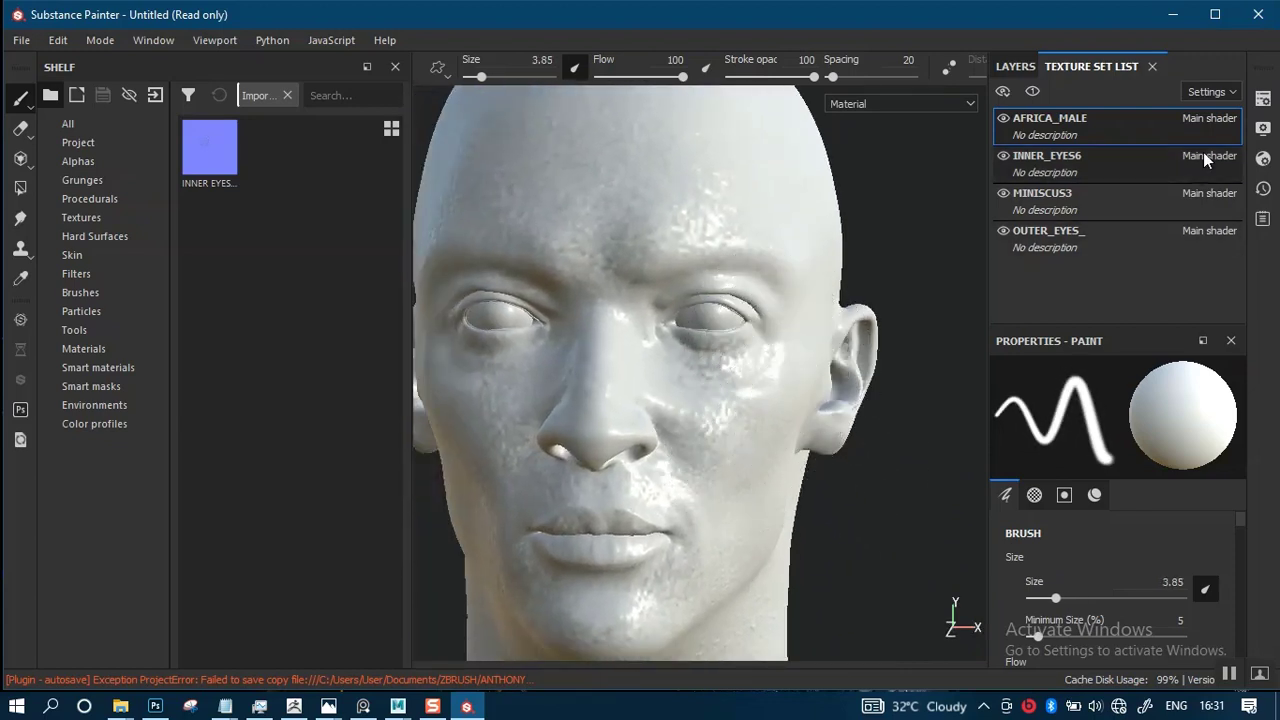
- Set the AFRICA_MALE texture set's size to 4096
{"action": "left_click", "coordinate": [1263, 98]}
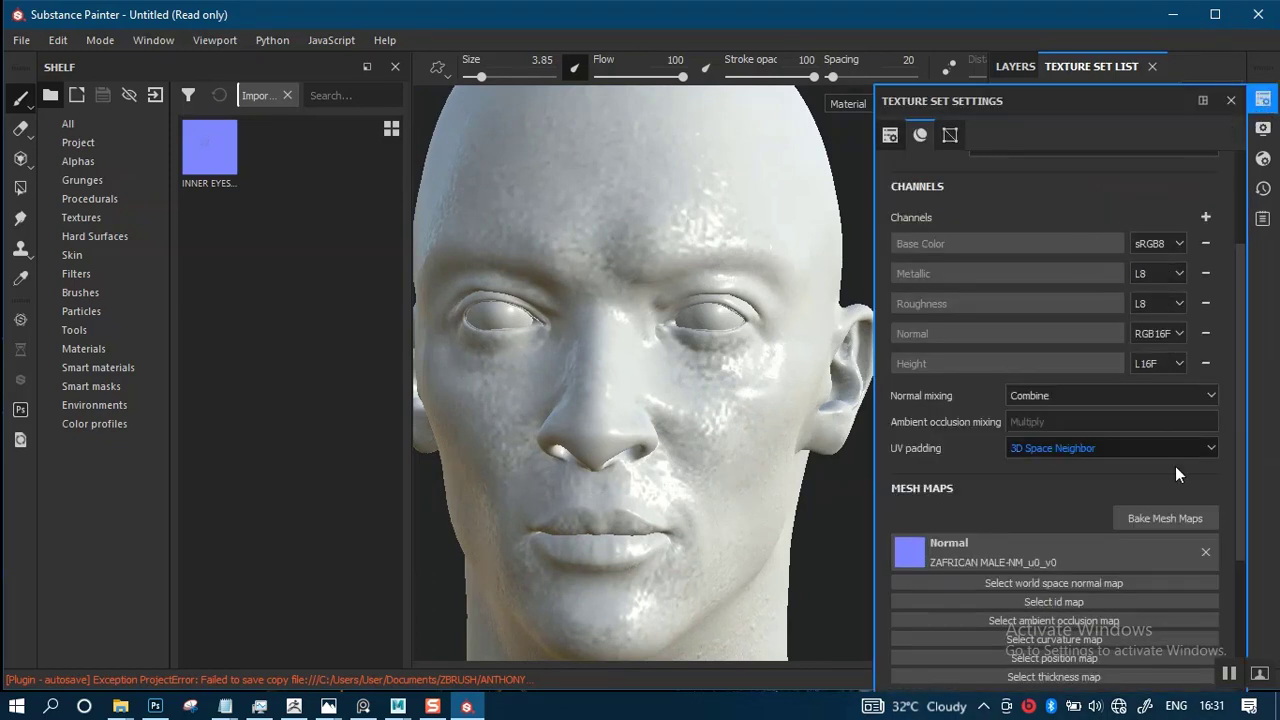
{"action": "left_click_drag", "start_coordinate": [1239, 490], "coordinate": [1240, 357]}
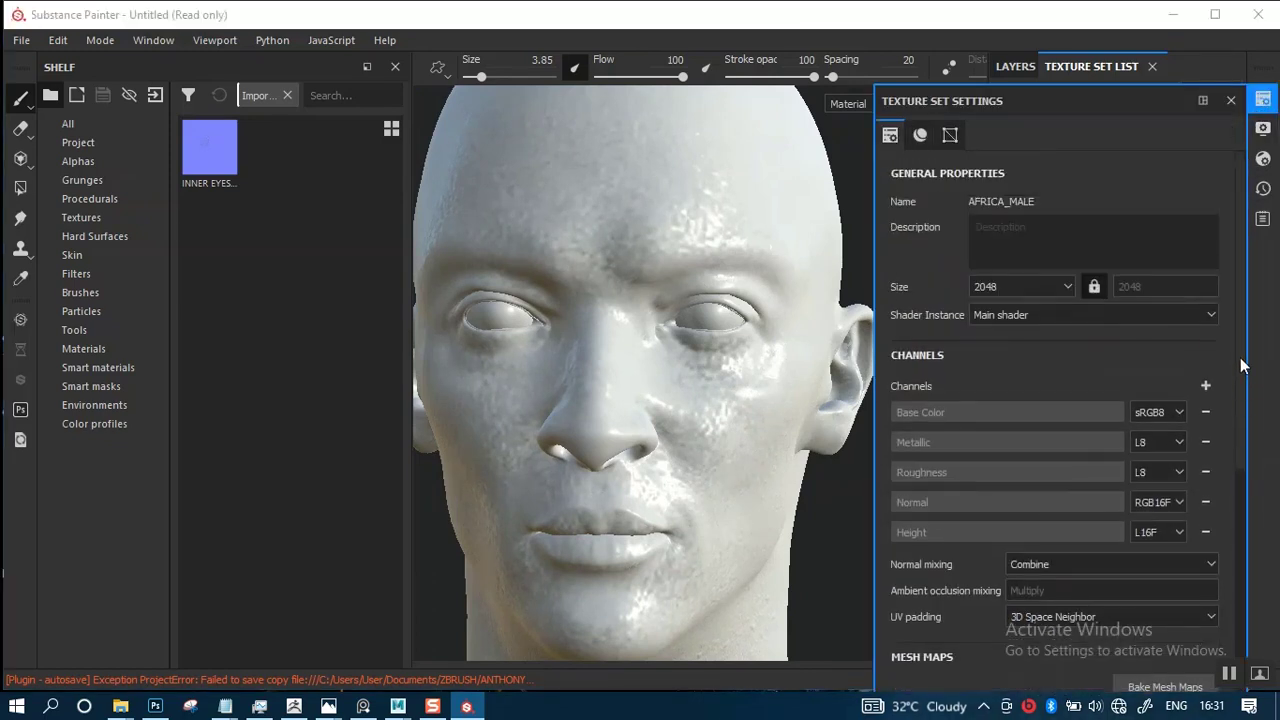
{"action": "left_click", "coordinate": [1030, 287]}
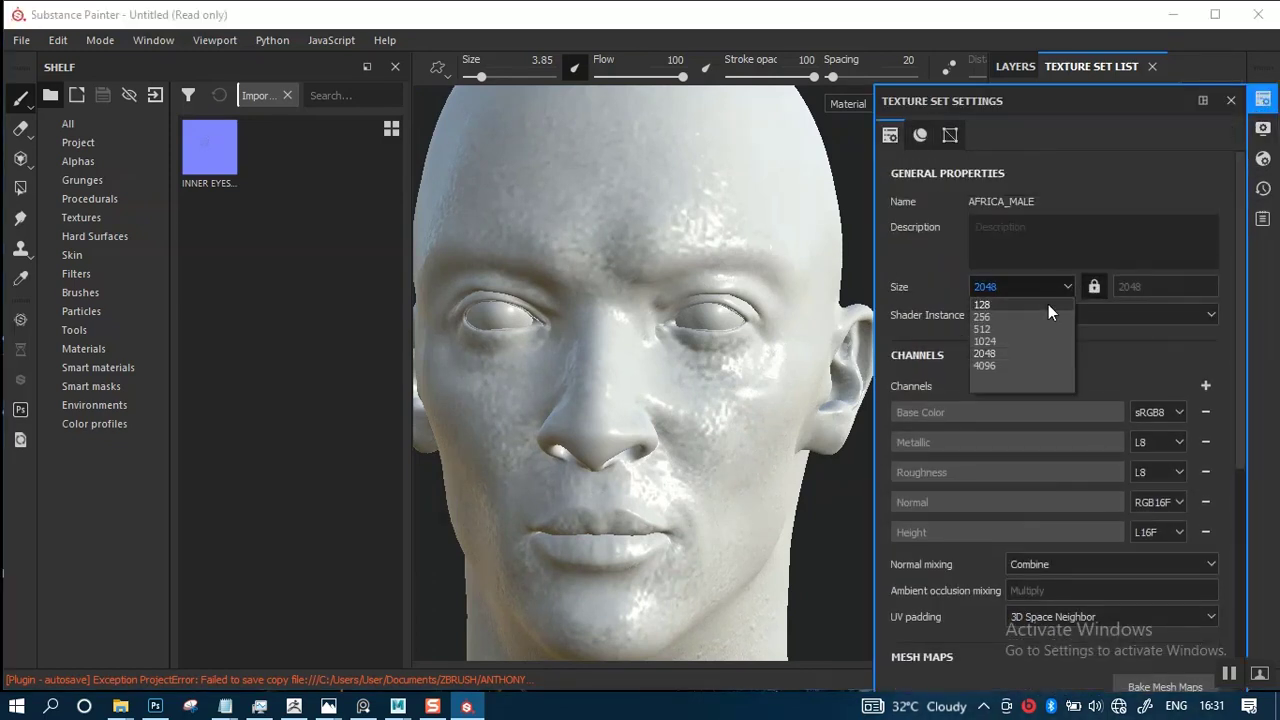
{"action": "left_click", "coordinate": [995, 372]}
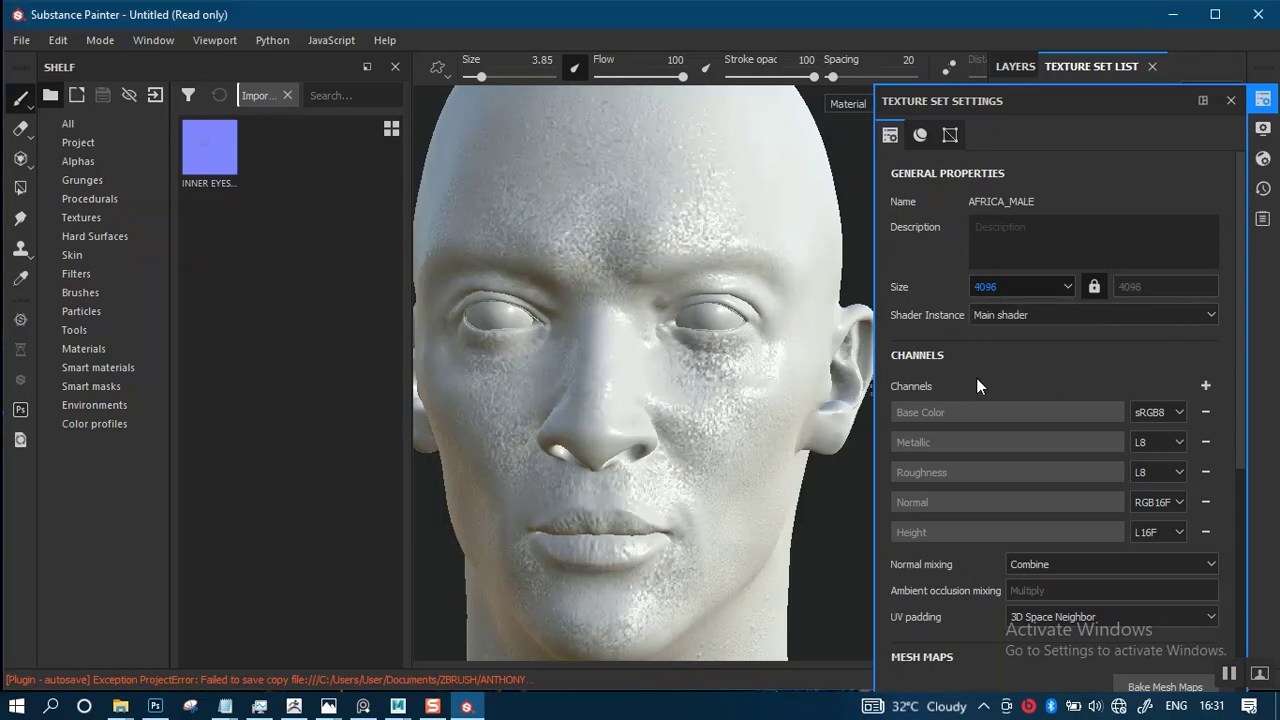
{"action": "left_click", "coordinate": [1231, 100]}
- Examine the skin and pore detail on the lower face, neck, chest and arm
{"action": "right_click_drag", "start_coordinate": [805, 420], "coordinate": [816, 567], "text": "alt"}
{"action": "mouse_move", "coordinate": [700, 440]}
{"action": "middle_mouse_down", "text": "alt"}
{"action": "mouse_move", "coordinate": [801, 414]}
{"action": "mouse_move", "coordinate": [846, 262]}
{"action": "middle_mouse_up", "text": "alt"}
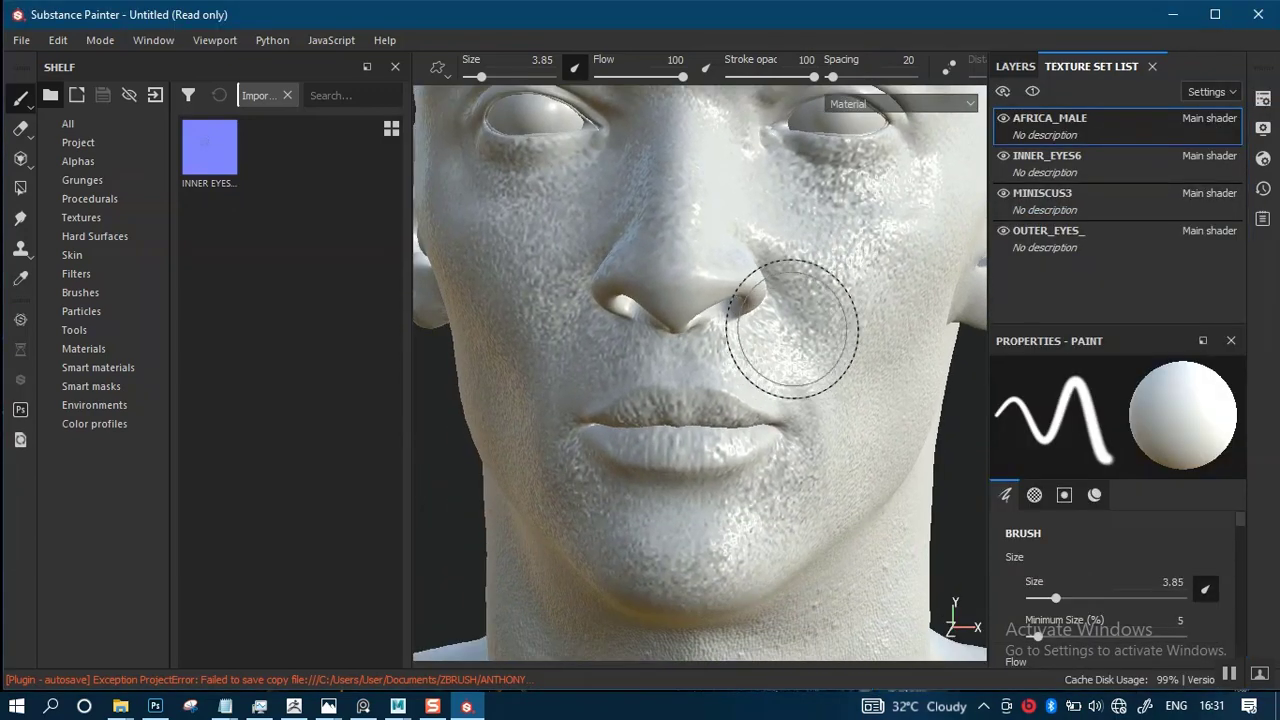
{"action": "left_click_drag", "start_coordinate": [795, 335], "coordinate": [780, 452], "text": "alt"}
{"action": "right_click_drag", "start_coordinate": [780, 457], "coordinate": [757, 346], "text": "alt"}
{"action": "middle_click_drag", "start_coordinate": [758, 488], "coordinate": [754, 306], "text": "alt"}
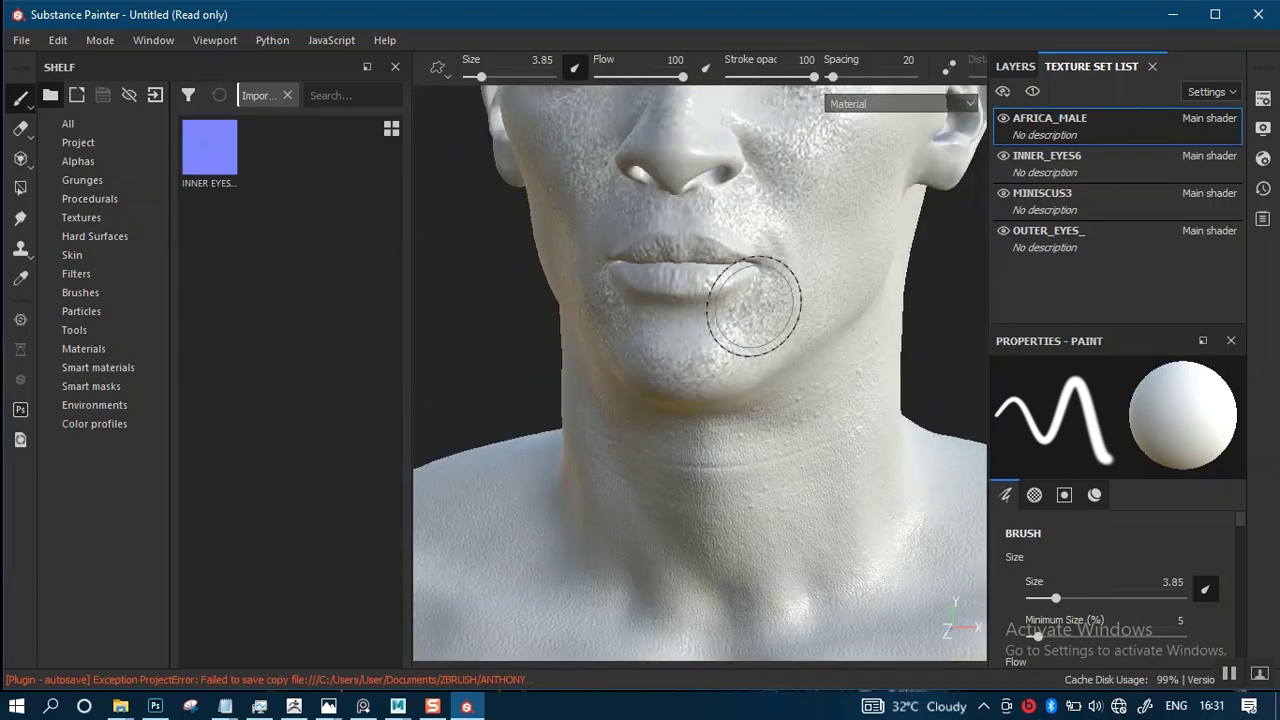
{"action": "middle_click_drag", "start_coordinate": [770, 387], "coordinate": [686, 209], "text": "alt"}
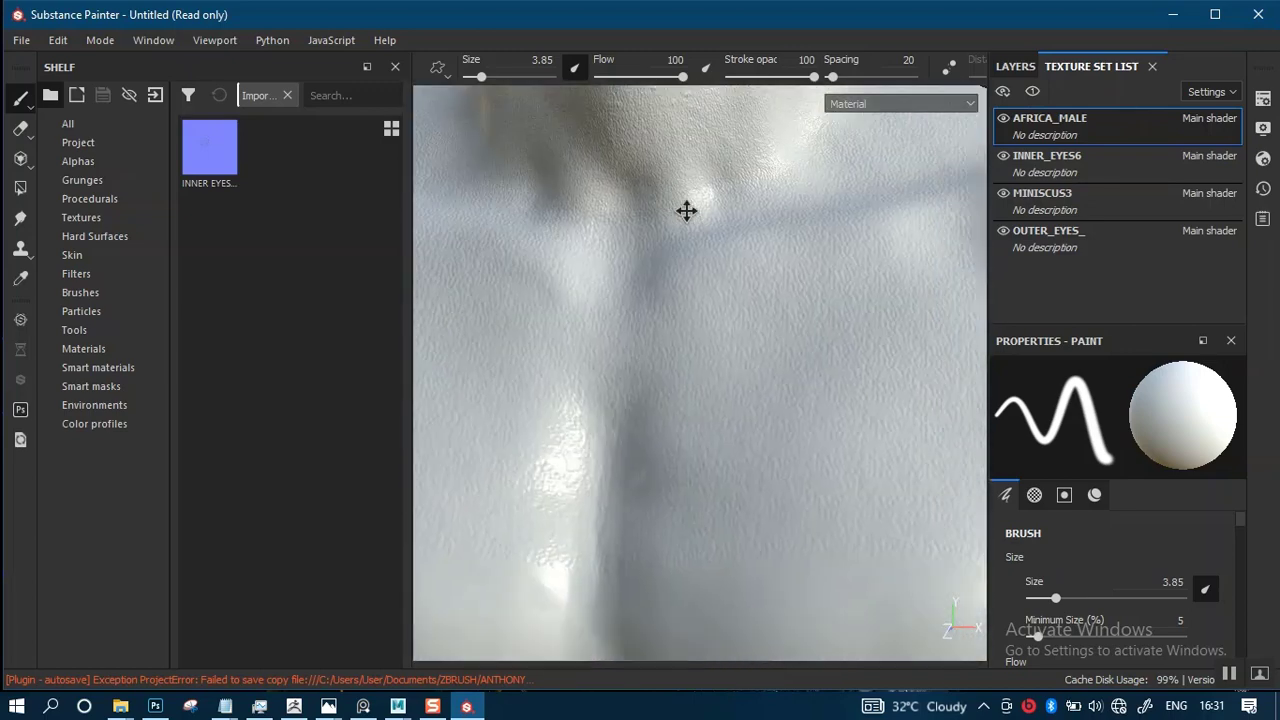
{"action": "right_click_drag", "start_coordinate": [686, 209], "coordinate": [640, 106], "text": "alt"}
{"action": "mouse_move", "coordinate": [820, 386]}
{"action": "middle_mouse_down", "text": "alt"}
{"action": "mouse_move", "coordinate": [656, 254]}
{"action": "mouse_move", "coordinate": [632, 252]}
{"action": "middle_mouse_up", "text": "alt"}
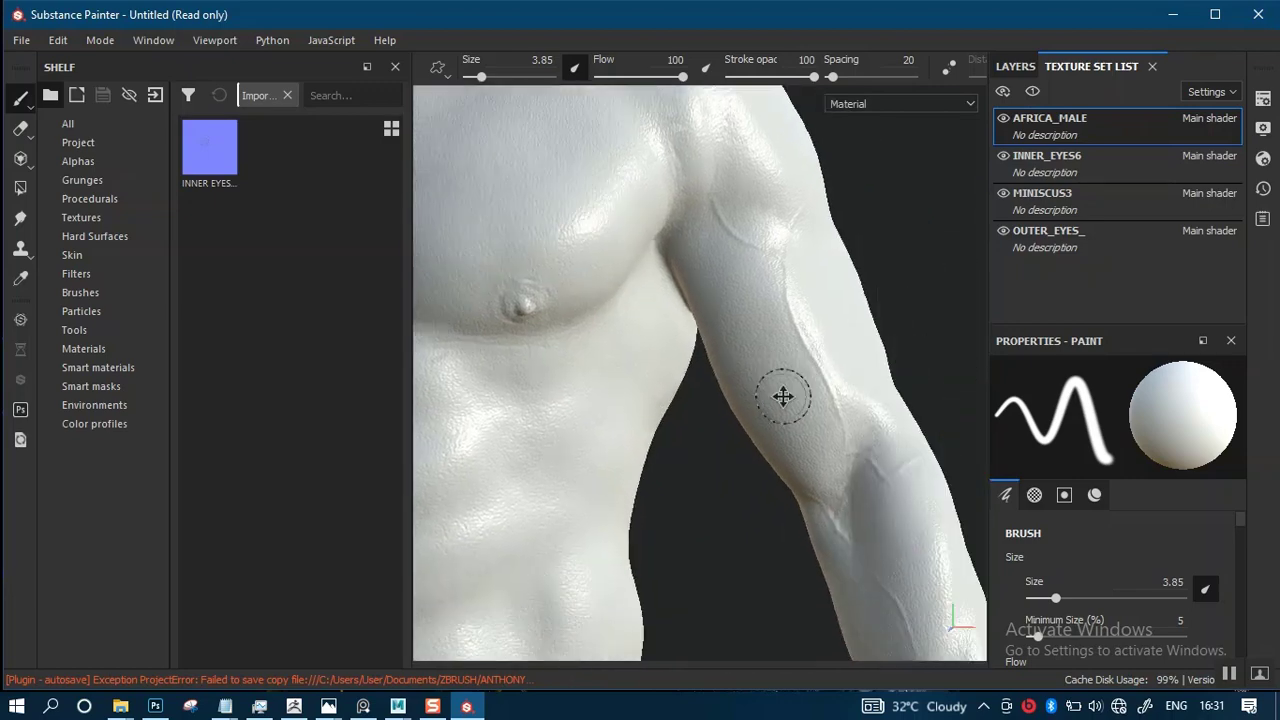
- Examine the normal map's skin detail along the forearm, wrist and back of the hand
{"action": "middle_click_drag", "start_coordinate": [783, 397], "coordinate": [670, 180], "text": "alt"}
{"action": "middle_click_drag", "start_coordinate": [769, 418], "coordinate": [608, 246], "text": "alt"}
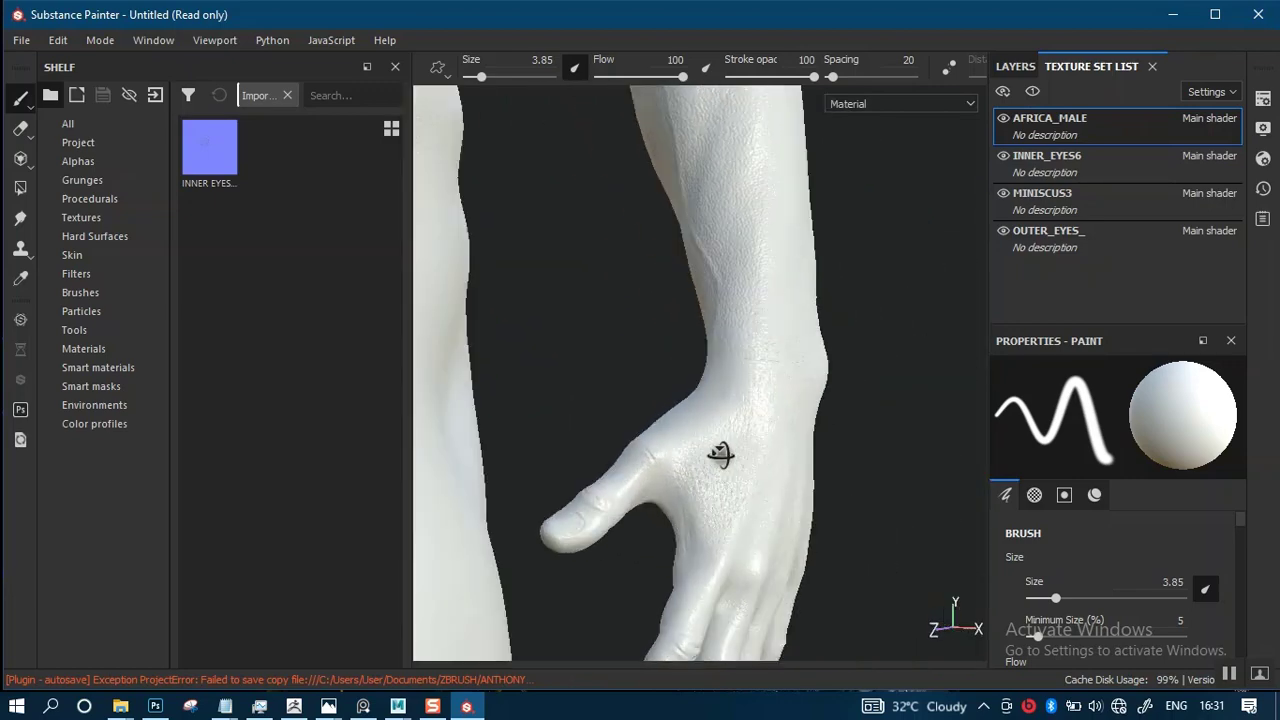
{"action": "left_click_drag", "start_coordinate": [720, 455], "coordinate": [656, 442], "text": "alt"}
{"action": "middle_click_drag", "start_coordinate": [712, 420], "coordinate": [728, 341], "text": "alt"}
{"action": "right_click_drag", "start_coordinate": [768, 490], "coordinate": [784, 508], "text": "alt"}
{"action": "left_click_drag", "start_coordinate": [754, 464], "coordinate": [777, 465], "text": "alt"}
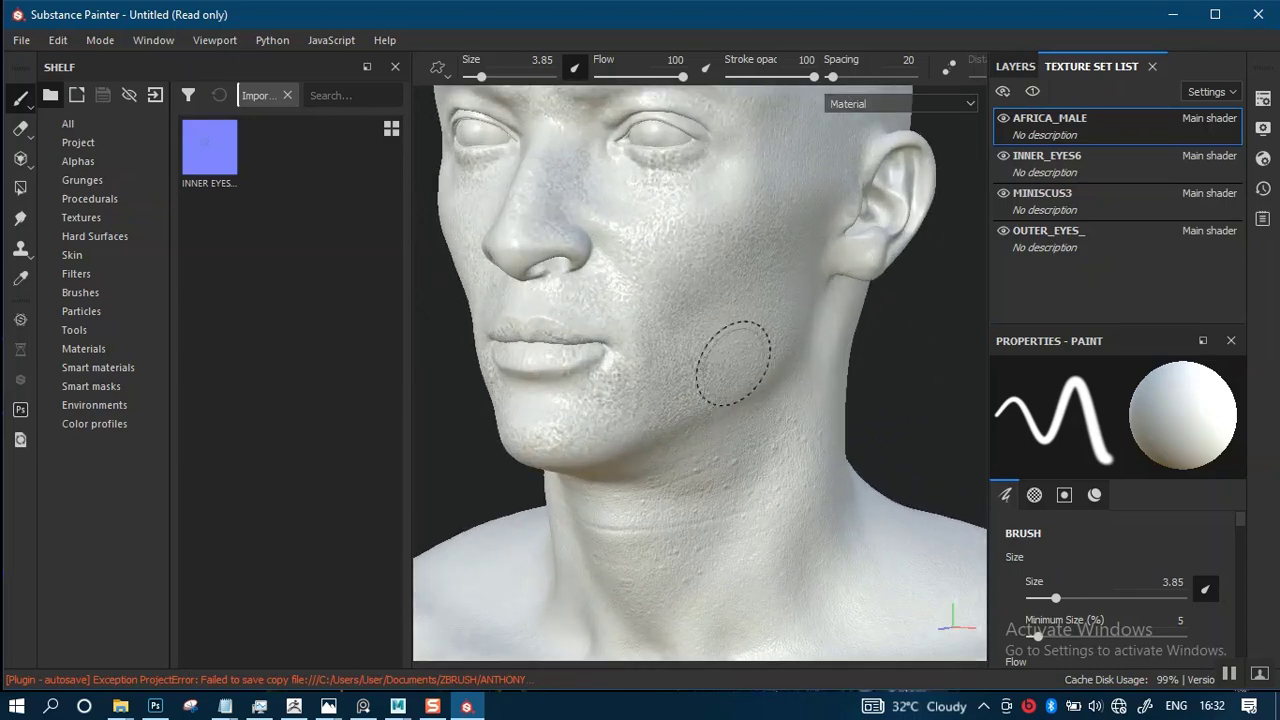
- Examine the pore detail on the cheek, jaw and neck, continuing up to the eyes and forehead
{"action": "right_click_drag", "start_coordinate": [725, 379], "coordinate": [702, 474], "text": "alt"}
{"action": "left_click_drag", "start_coordinate": [702, 474], "coordinate": [708, 464], "text": "alt"}
{"action": "middle_click_drag", "start_coordinate": [708, 464], "coordinate": [757, 366], "text": "alt"}
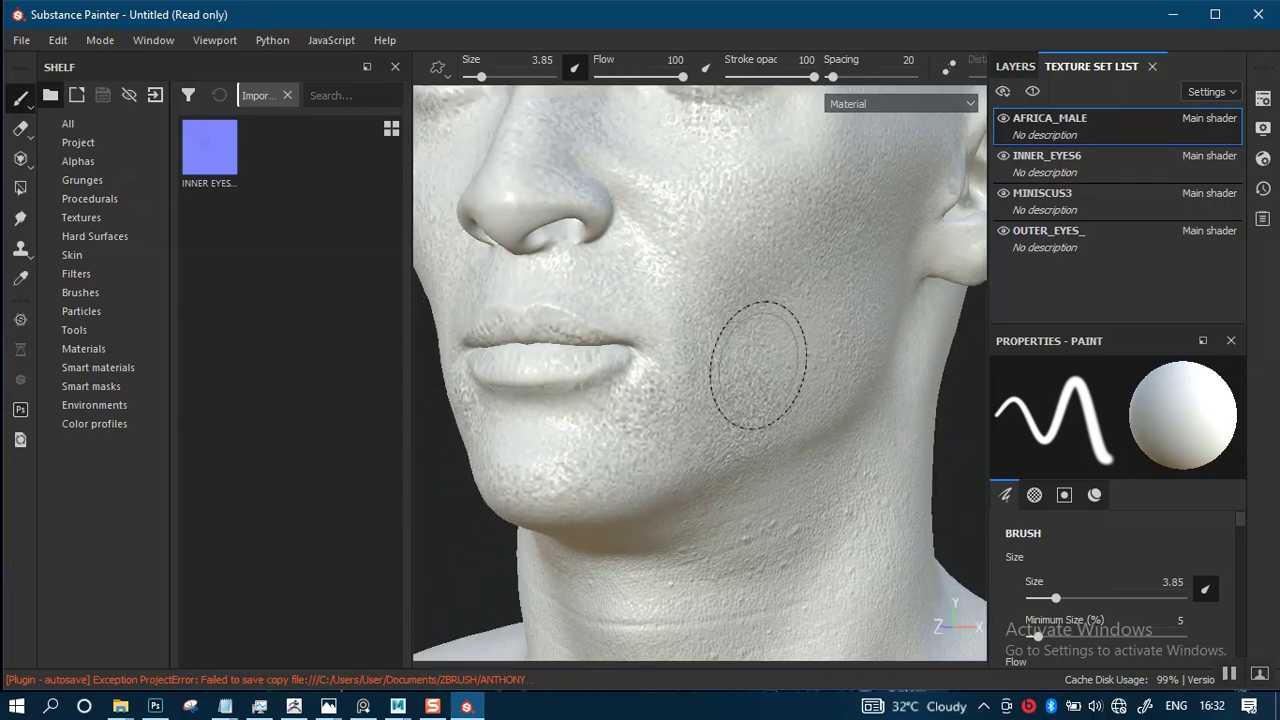
{"action": "right_click_drag", "start_coordinate": [757, 366], "coordinate": [761, 420], "text": "alt"}
{"action": "middle_click_drag", "start_coordinate": [761, 420], "coordinate": [735, 600], "text": "alt"}
{"action": "left_click_drag", "start_coordinate": [738, 488], "coordinate": [682, 434], "text": "alt"}
{"action": "middle_click_drag", "start_coordinate": [672, 457], "coordinate": [692, 564], "text": "alt"}
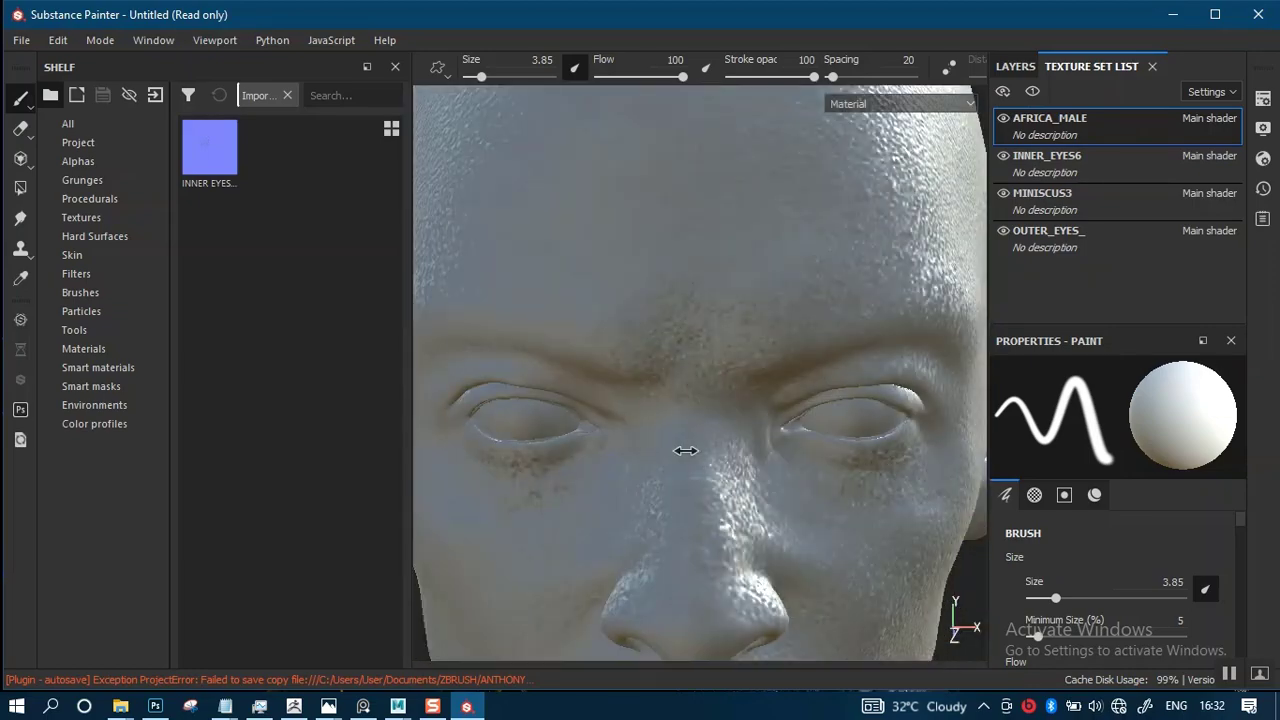
- Rotate the environment lighting and inspect how the skin detail reads on the nose, cheek, jaw and neck
{"action": "mouse_move", "coordinate": [673, 447]}
{"action": "right_mouse_down", "text": "shift"}
{"action": "mouse_move", "coordinate": [634, 446]}
{"action": "mouse_move", "coordinate": [677, 437]}
{"action": "mouse_move", "coordinate": [637, 442]}
{"action": "right_mouse_up", "text": "shift"}
{"action": "middle_click_drag", "start_coordinate": [709, 479], "coordinate": [709, 306], "text": "alt"}
{"action": "middle_click_drag", "start_coordinate": [720, 431], "coordinate": [697, 304], "text": "alt"}
{"action": "right_click_drag", "start_coordinate": [691, 358], "coordinate": [678, 237], "text": "alt"}
{"action": "mouse_move", "coordinate": [677, 237]}
{"action": "left_mouse_down", "text": "alt"}
{"action": "mouse_move", "coordinate": [705, 360]}
{"action": "mouse_move", "coordinate": [674, 331]}
{"action": "mouse_move", "coordinate": [640, 343]}
{"action": "mouse_move", "coordinate": [649, 360]}
{"action": "mouse_move", "coordinate": [716, 372]}
{"action": "left_mouse_up", "text": "alt"}
{"action": "middle_click_drag", "start_coordinate": [716, 372], "coordinate": [683, 300], "text": "alt"}
{"action": "right_click_drag", "start_coordinate": [683, 300], "coordinate": [723, 474], "text": "alt"}
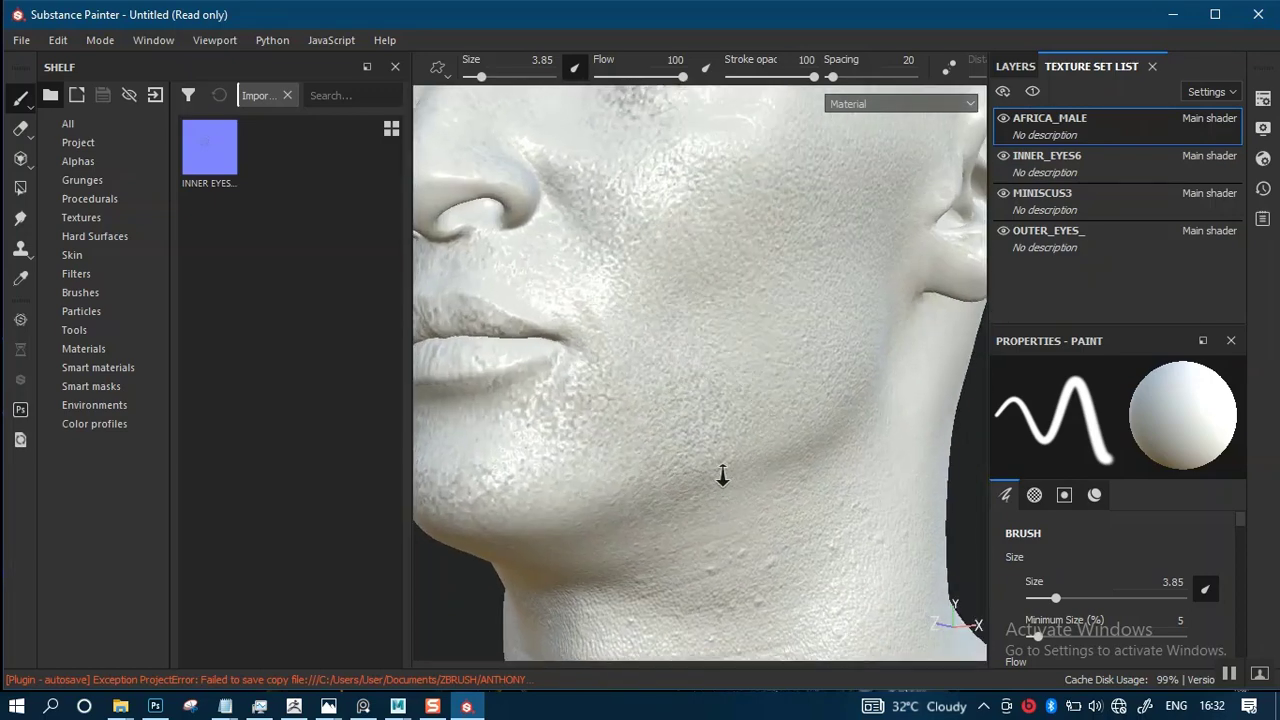
{"action": "left_click_drag", "start_coordinate": [723, 474], "coordinate": [714, 431], "text": "alt"}
{"action": "mouse_move", "coordinate": [714, 431]}
{"action": "middle_mouse_down", "text": "alt"}
{"action": "mouse_move", "coordinate": [754, 456]}
{"action": "mouse_move", "coordinate": [737, 420]}
{"action": "middle_mouse_up", "text": "alt"}
{"action": "left_click_drag", "start_coordinate": [737, 420], "coordinate": [749, 386], "text": "alt"}
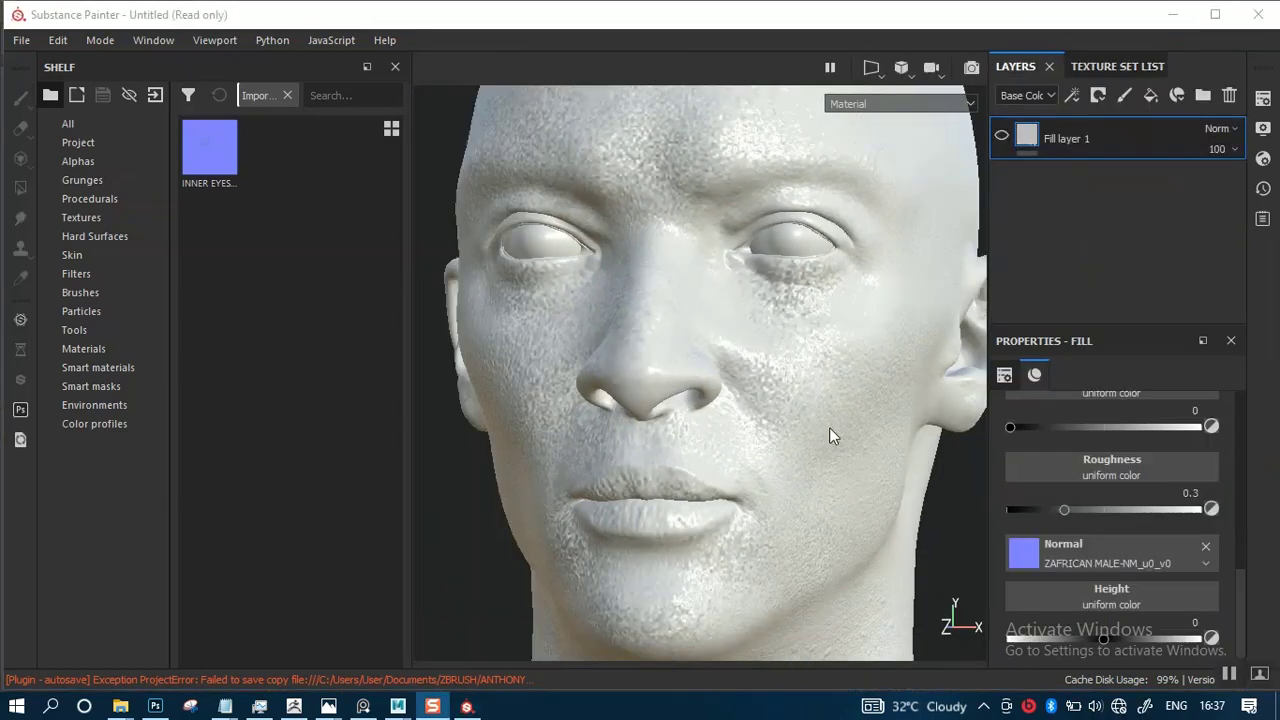
- Inspect the fill layer's normal map detail across the front of the face and down to the neck
{"action": "left_click_drag", "start_coordinate": [829, 427], "coordinate": [750, 318], "text": "alt"}
{"action": "right_click_drag", "start_coordinate": [750, 318], "coordinate": [787, 410], "text": "alt"}
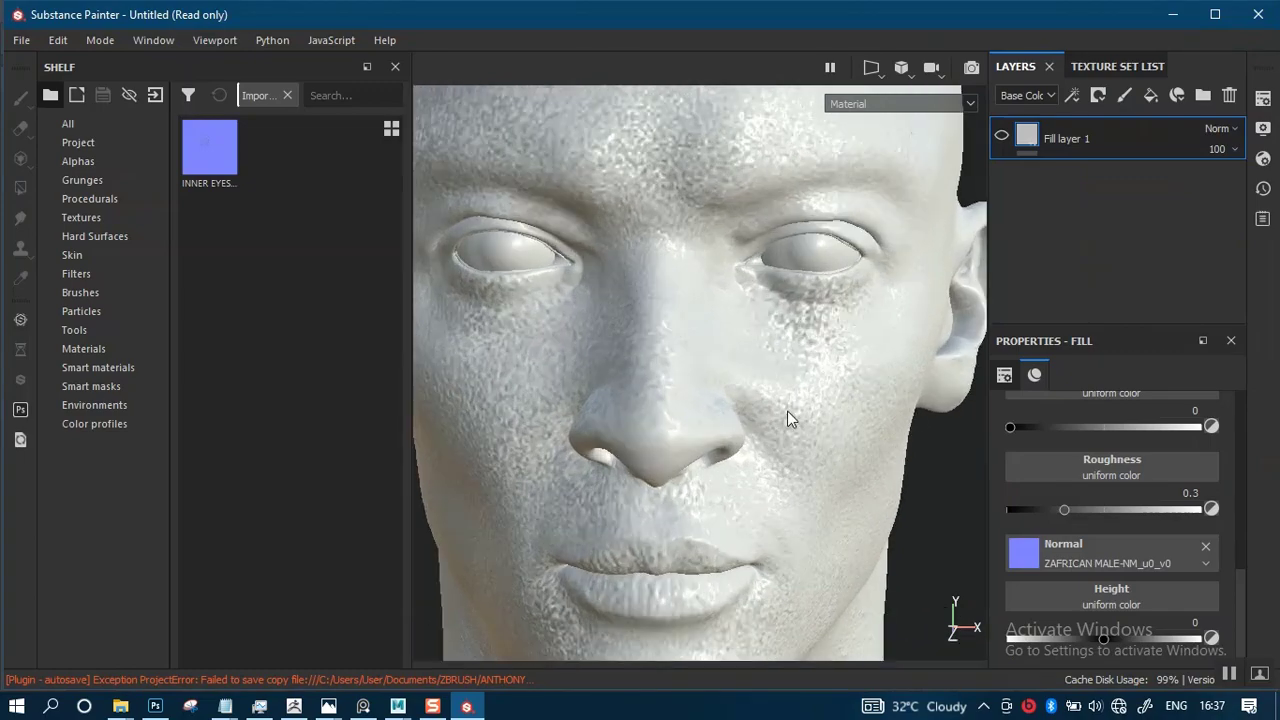
{"action": "left_click_drag", "start_coordinate": [787, 410], "coordinate": [772, 439], "text": "alt"}
{"action": "middle_click_drag", "start_coordinate": [772, 439], "coordinate": [741, 278], "text": "alt"}
{"action": "left_click_drag", "start_coordinate": [741, 285], "coordinate": [706, 271], "text": "alt"}
{"action": "left_click_drag", "start_coordinate": [711, 366], "coordinate": [742, 430], "text": "alt"}
{"action": "right_click_drag", "start_coordinate": [717, 112], "coordinate": [720, 306], "text": "alt"}
{"action": "middle_click_drag", "start_coordinate": [704, 312], "coordinate": [614, 172], "text": "alt"}
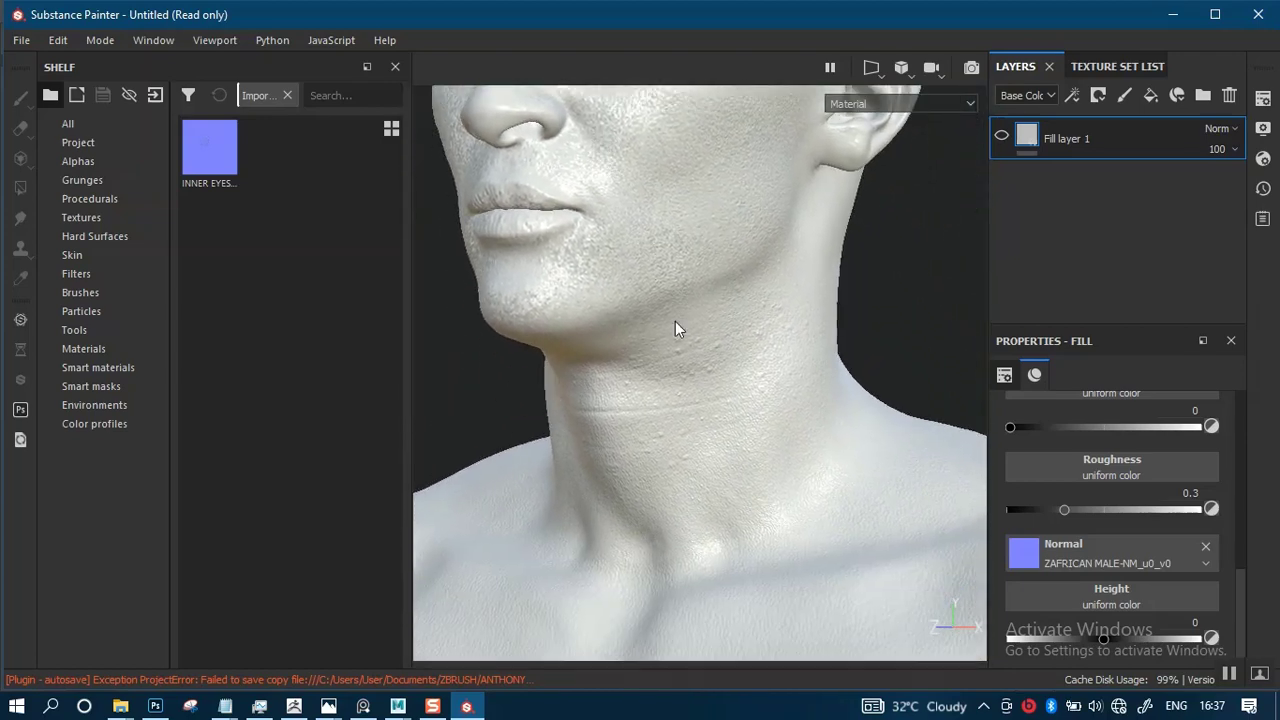
- Inspect the pores on the neck, jaw, mouth corner and cheek at close range
{"action": "right_click_drag", "start_coordinate": [714, 322], "coordinate": [711, 486], "text": "alt"}
{"action": "middle_click_drag", "start_coordinate": [700, 306], "coordinate": [745, 492], "text": "alt"}
{"action": "right_click_drag", "start_coordinate": [700, 325], "coordinate": [700, 400], "text": "alt"}
{"action": "middle_click_drag", "start_coordinate": [655, 305], "coordinate": [732, 475], "text": "alt"}
{"action": "right_click_drag", "start_coordinate": [643, 271], "coordinate": [643, 298], "text": "alt"}
{"action": "middle_click_drag", "start_coordinate": [643, 300], "coordinate": [760, 460], "text": "alt"}
{"action": "middle_click_drag", "start_coordinate": [630, 360], "coordinate": [729, 374], "text": "alt"}
{"action": "right_click_drag", "start_coordinate": [728, 373], "coordinate": [718, 426], "text": "alt"}
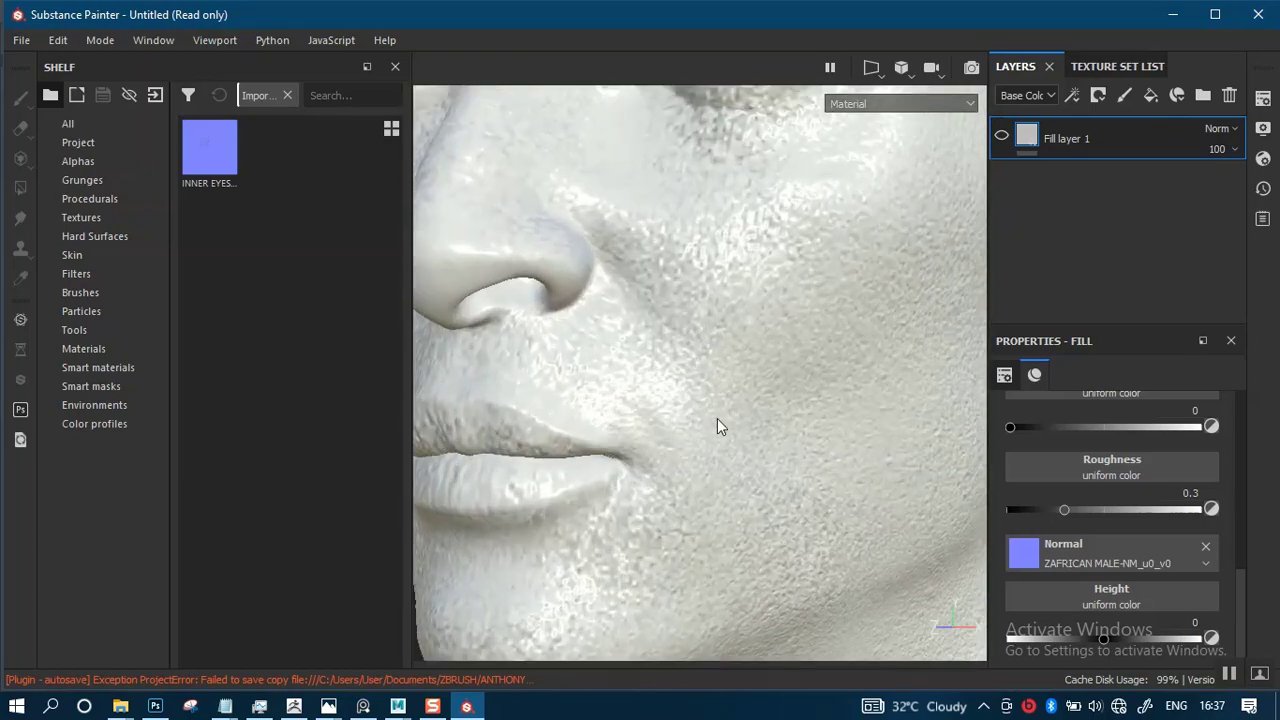
{"action": "middle_click_drag", "start_coordinate": [729, 363], "coordinate": [686, 446], "text": "alt"}
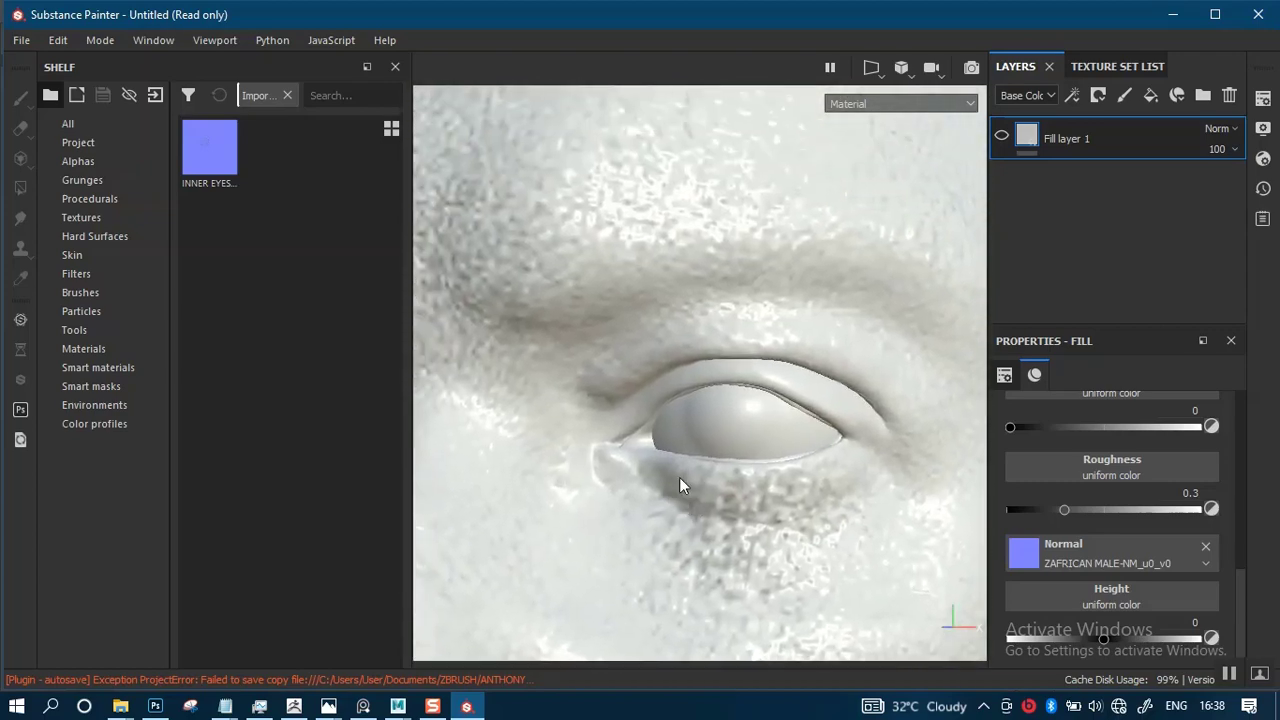
- Inspect the skin detail around the eye, between the brows and on the forehead
{"action": "right_click_drag", "start_coordinate": [686, 446], "coordinate": [644, 320], "text": "alt"}
{"action": "left_click_drag", "start_coordinate": [644, 320], "coordinate": [842, 326], "text": "alt"}
{"action": "middle_click_drag", "start_coordinate": [731, 333], "coordinate": [766, 317], "text": "alt"}
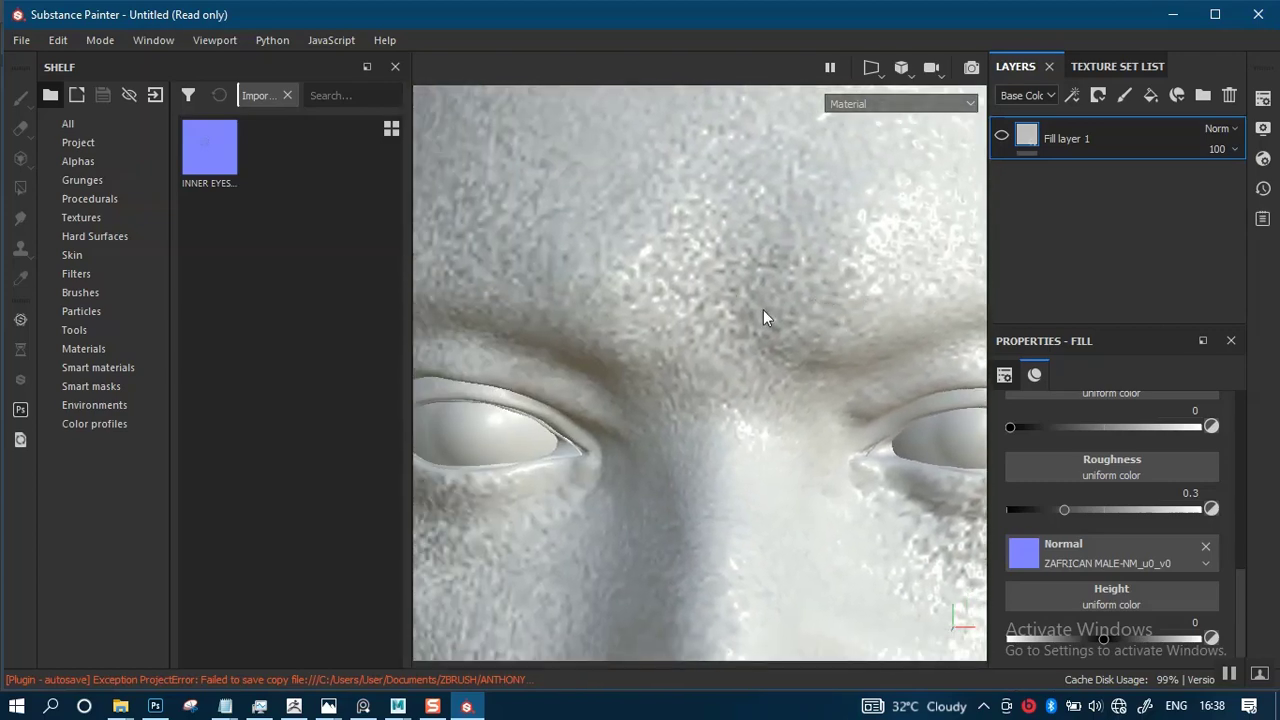
{"action": "right_click_drag", "start_coordinate": [720, 328], "coordinate": [737, 420], "text": "alt"}
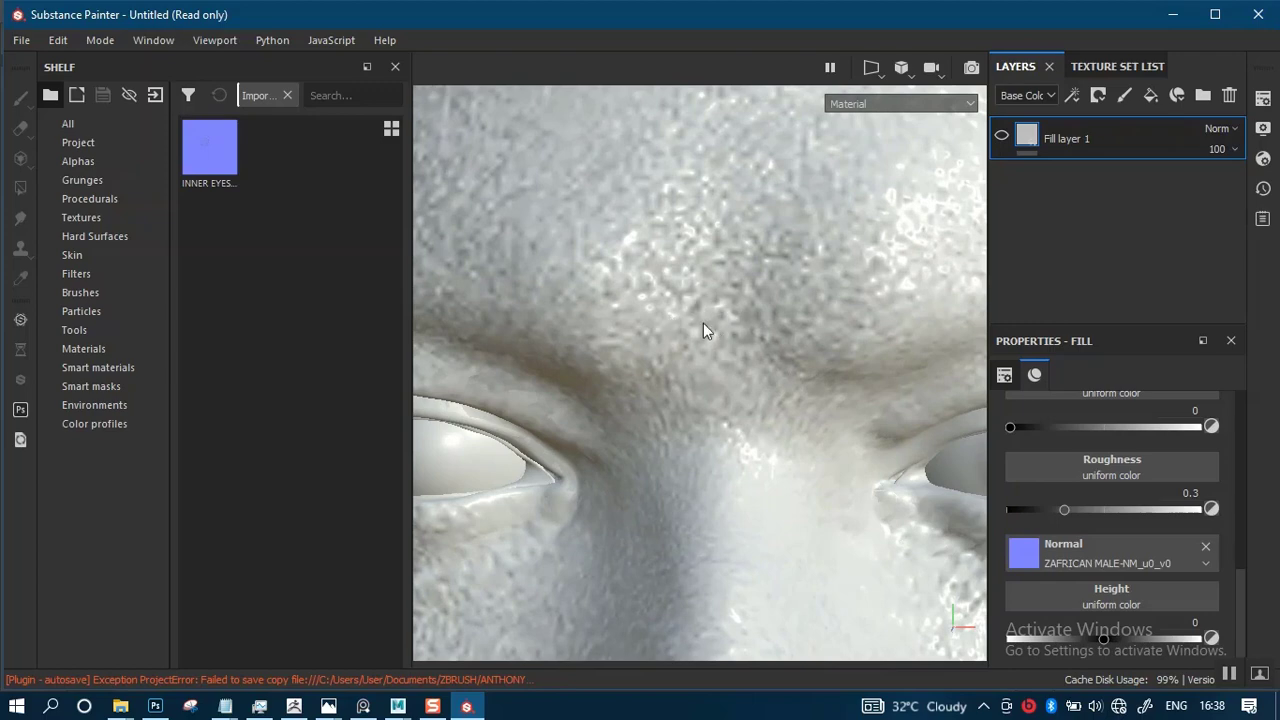
{"action": "right_click_drag", "start_coordinate": [715, 396], "coordinate": [723, 270], "text": "alt"}
{"action": "middle_click_drag", "start_coordinate": [723, 270], "coordinate": [714, 140], "text": "alt"}
{"action": "right_click_drag", "start_coordinate": [714, 140], "coordinate": [706, 380], "text": "alt"}
- Inspect the skin creases and pores on the back of the hand and wrist from several angles
{"action": "middle_click_drag", "start_coordinate": [706, 380], "coordinate": [648, 90], "text": "alt"}
{"action": "left_click_drag", "start_coordinate": [800, 386], "coordinate": [700, 388], "text": "alt"}
{"action": "middle_click_drag", "start_coordinate": [700, 388], "coordinate": [750, 350], "text": "alt"}
{"action": "right_click_drag", "start_coordinate": [750, 350], "coordinate": [852, 622], "text": "alt"}
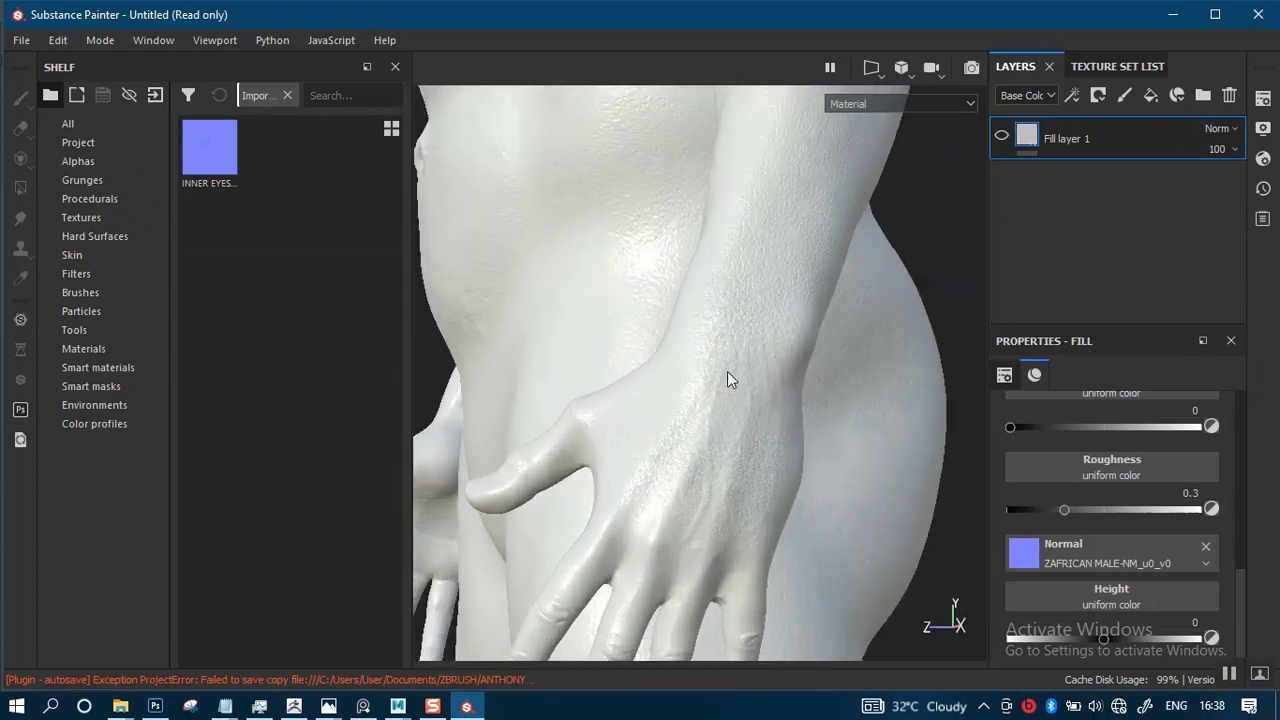
{"action": "middle_click_drag", "start_coordinate": [720, 348], "coordinate": [702, 185], "text": "alt"}
{"action": "right_click_drag", "start_coordinate": [702, 185], "coordinate": [734, 511], "text": "alt"}
{"action": "middle_click_drag", "start_coordinate": [734, 511], "coordinate": [728, 465], "text": "alt"}
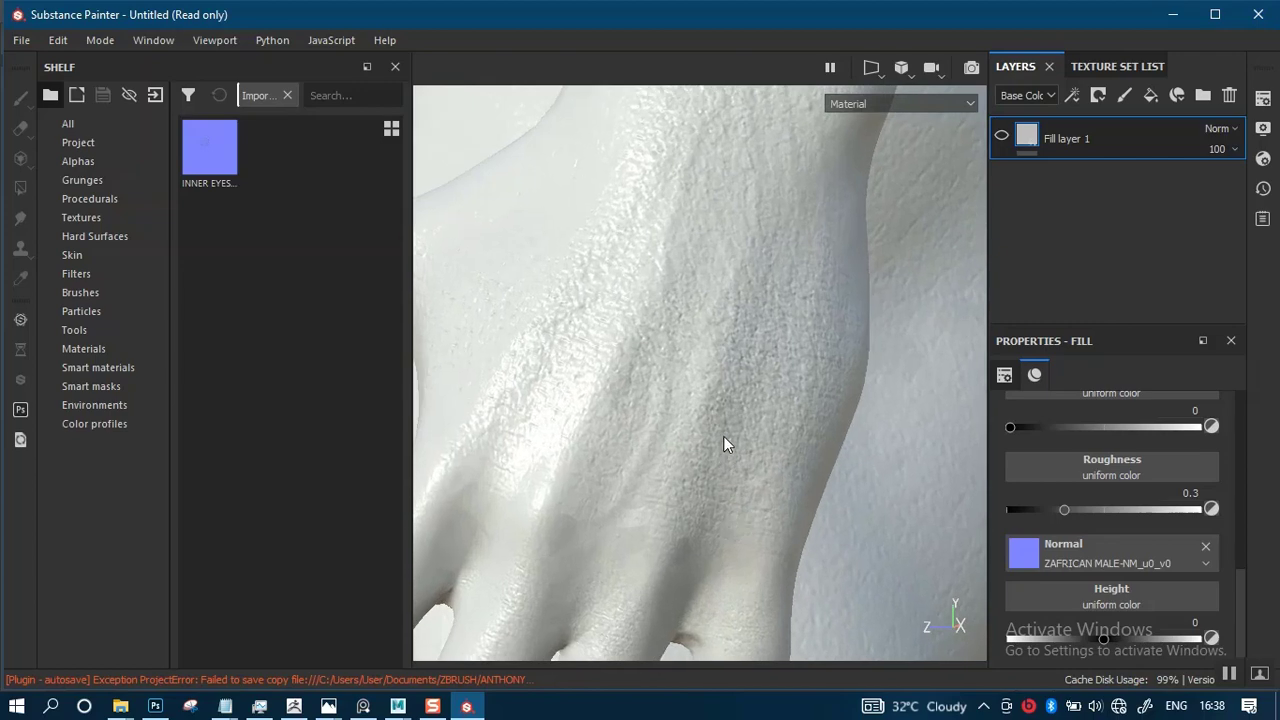
{"action": "mouse_move", "coordinate": [726, 436]}
{"action": "left_mouse_down", "text": "alt"}
{"action": "mouse_move", "coordinate": [716, 446]}
{"action": "mouse_move", "coordinate": [712, 434]}
{"action": "left_mouse_up", "text": "alt"}
{"action": "middle_click_drag", "start_coordinate": [708, 373], "coordinate": [766, 389], "text": "alt"}
{"action": "right_click_drag", "start_coordinate": [766, 389], "coordinate": [751, 438], "text": "alt"}
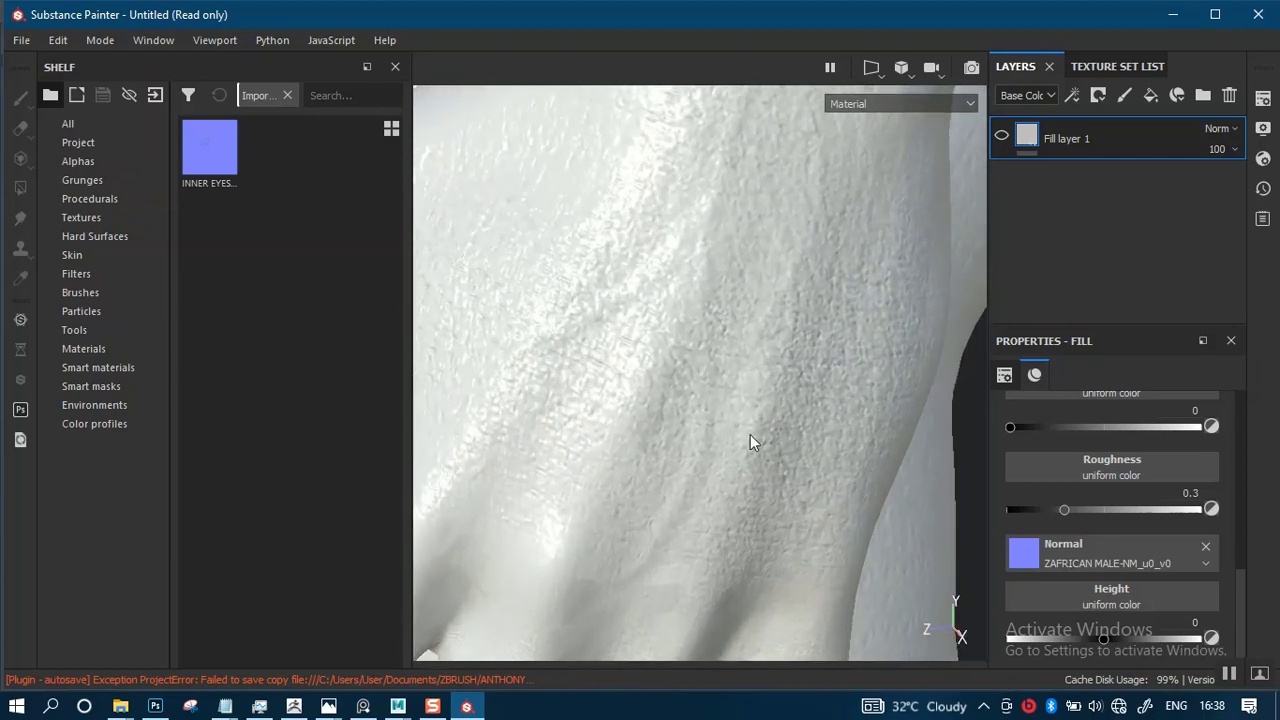
{"action": "left_click_drag", "start_coordinate": [751, 438], "coordinate": [748, 399], "text": "alt"}
{"action": "middle_click_drag", "start_coordinate": [742, 372], "coordinate": [780, 376], "text": "alt"}
{"action": "left_click_drag", "start_coordinate": [781, 377], "coordinate": [797, 251], "text": "alt"}
{"action": "middle_click_drag", "start_coordinate": [797, 251], "coordinate": [777, 417], "text": "alt"}
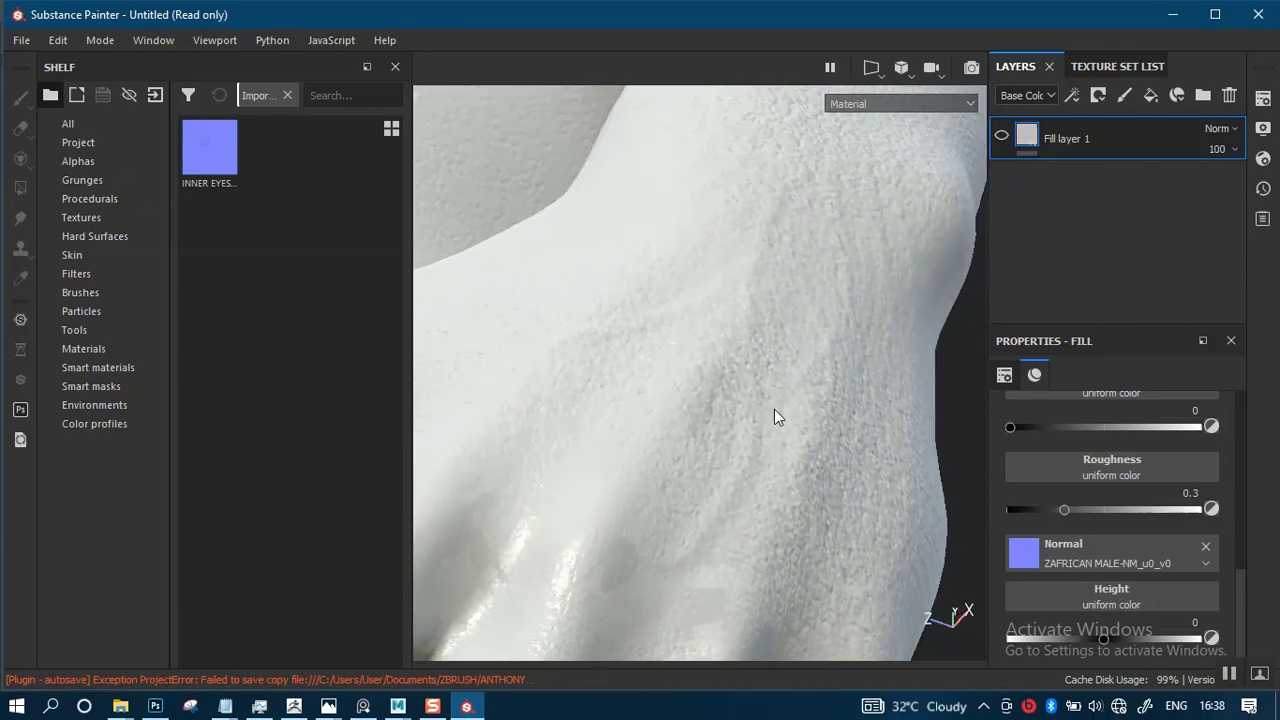
{"action": "left_click_drag", "start_coordinate": [777, 417], "coordinate": [757, 477], "text": "alt"}
{"action": "middle_click_drag", "start_coordinate": [757, 477], "coordinate": [783, 323], "text": "alt"}
{"action": "right_click_drag", "start_coordinate": [753, 458], "coordinate": [715, 426], "text": "alt"}
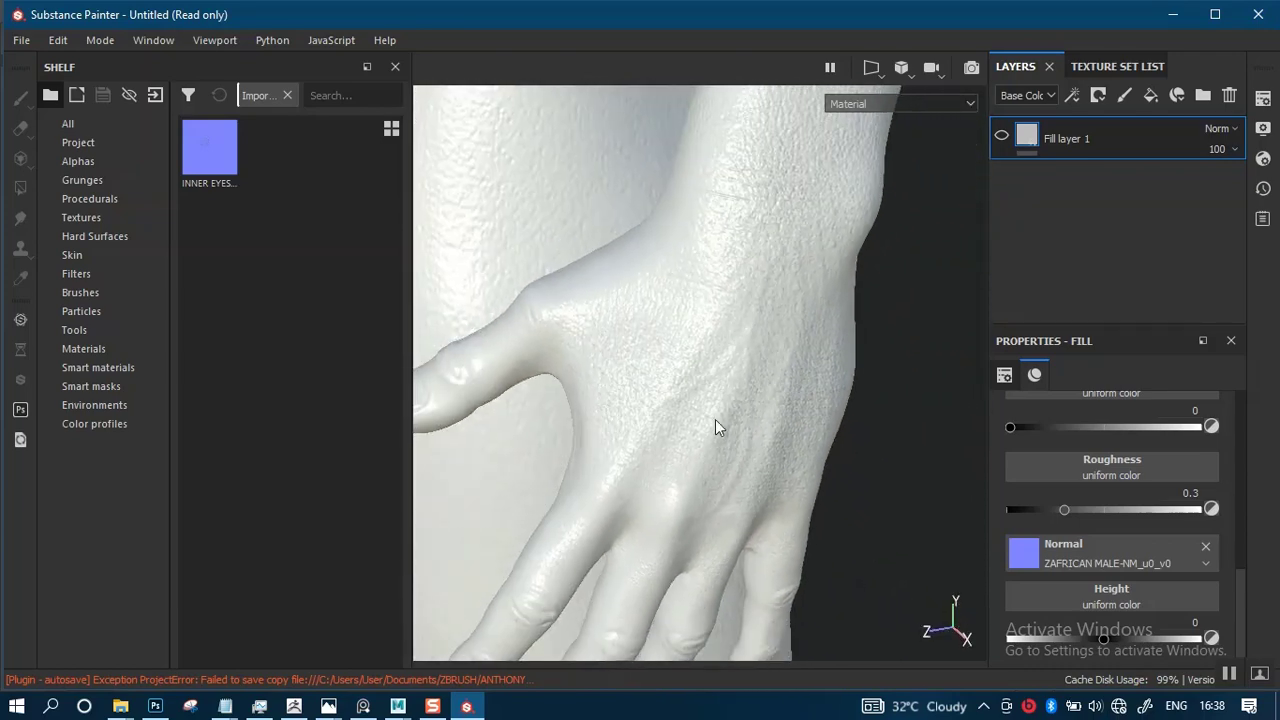
- Check the skin detail along the forearm and torso, then compare it with the side of the head and neck
{"action": "middle_click_drag", "start_coordinate": [687, 381], "coordinate": [722, 528], "text": "alt"}
{"action": "middle_click_drag", "start_coordinate": [692, 296], "coordinate": [710, 512], "text": "alt"}
{"action": "right_click_drag", "start_coordinate": [710, 512], "coordinate": [681, 357], "text": "alt"}
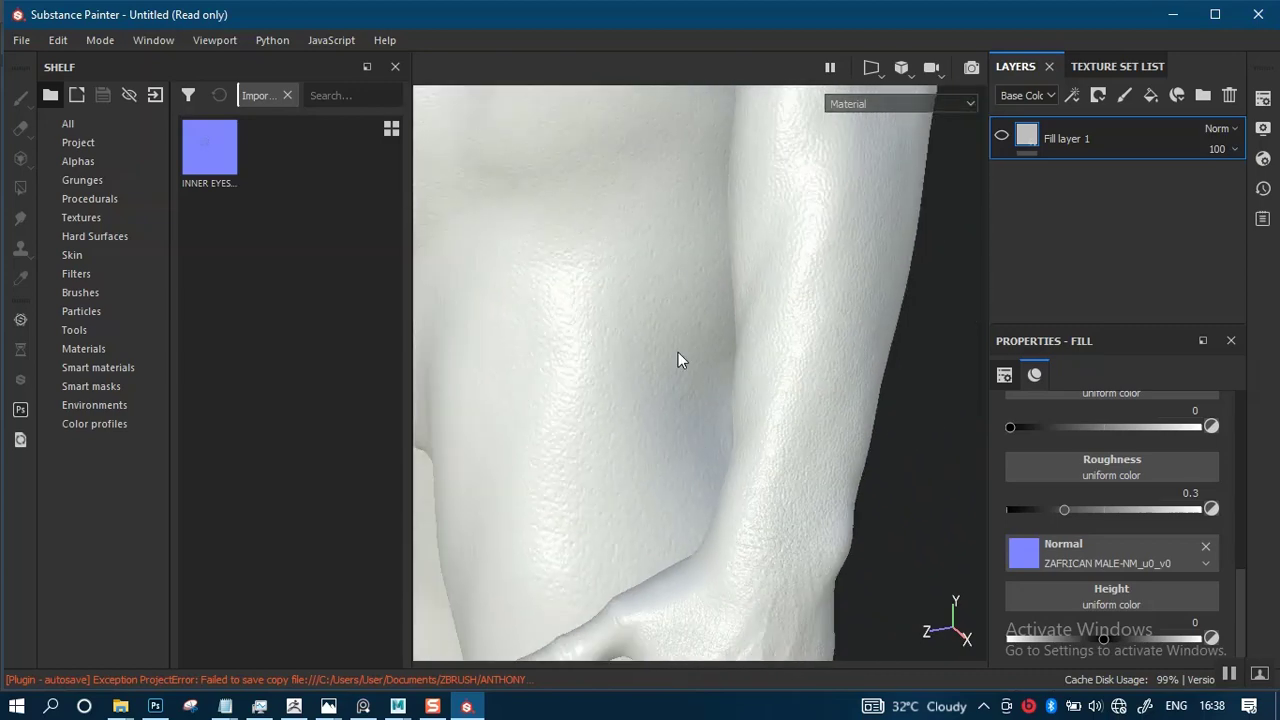
{"action": "middle_click_drag", "start_coordinate": [700, 325], "coordinate": [754, 509], "text": "alt"}
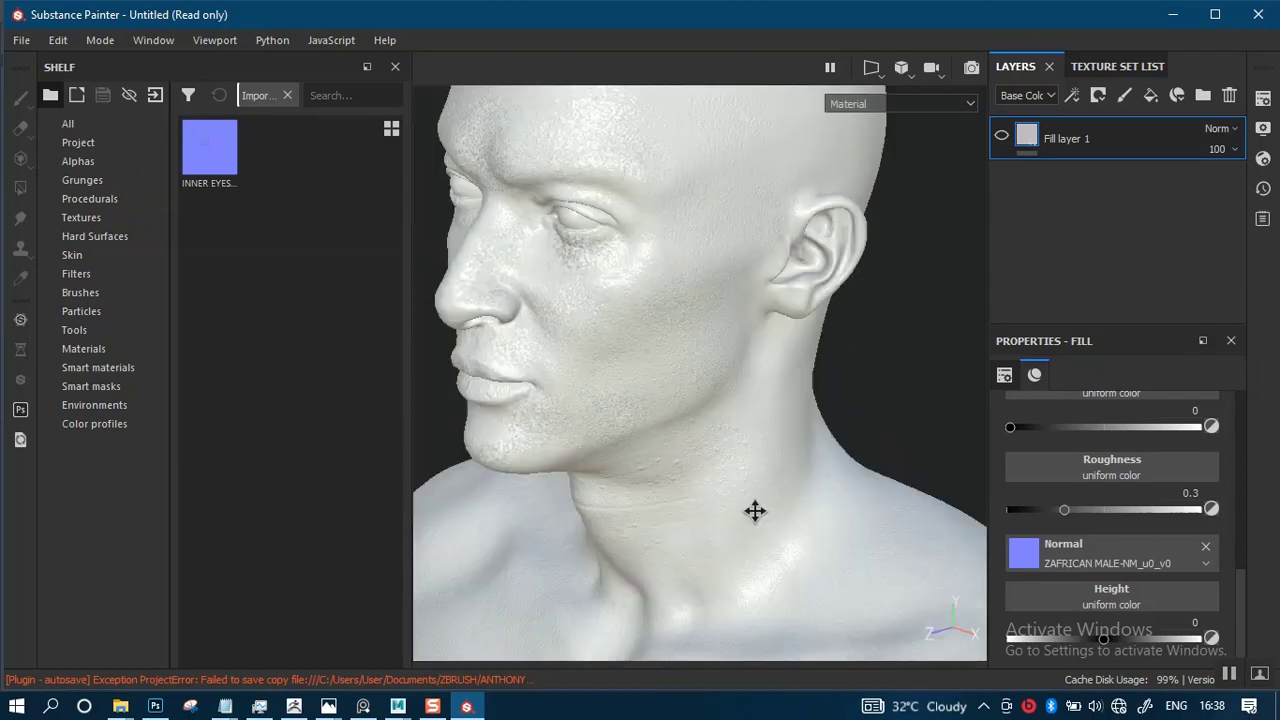
{"action": "right_click_drag", "start_coordinate": [754, 509], "coordinate": [726, 524], "text": "alt"}
{"action": "left_click_drag", "start_coordinate": [643, 437], "coordinate": [712, 485], "text": "alt"}
{"action": "left_click_drag", "start_coordinate": [667, 440], "coordinate": [731, 432], "text": "alt"}
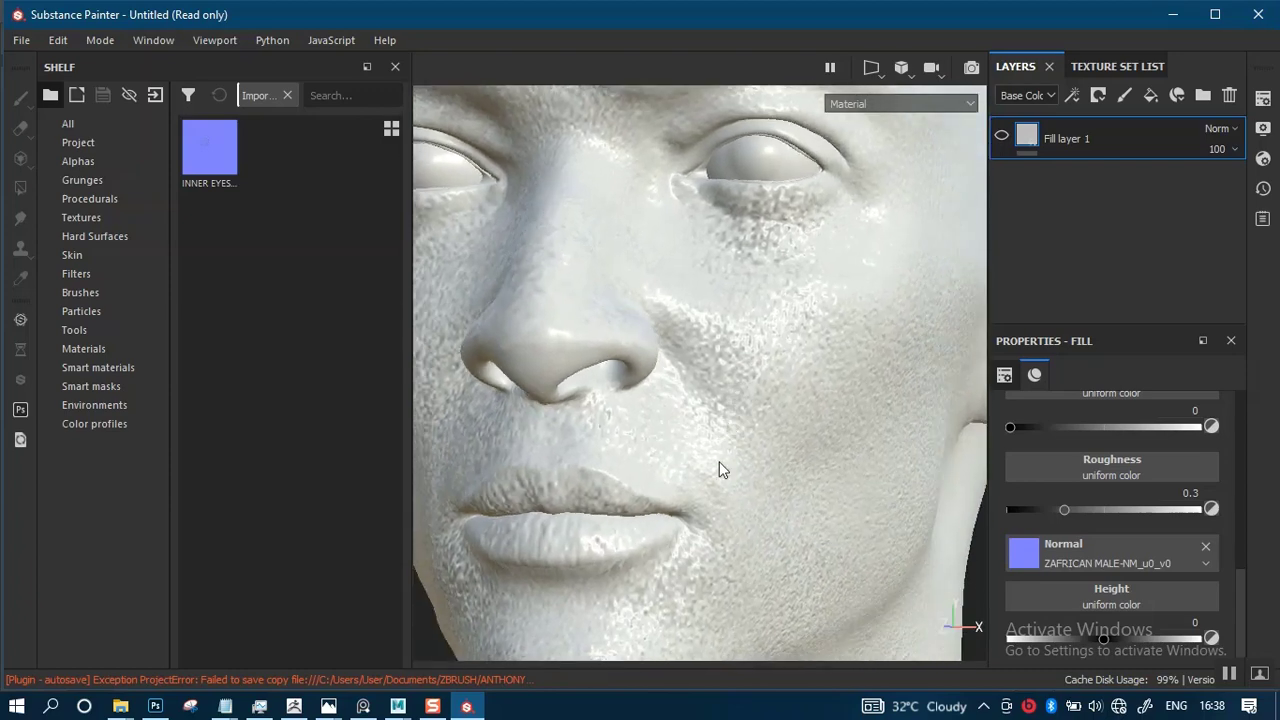
- Inspect the facial skin detail in three-quarter views, both close up and at head distance
{"action": "right_click_drag", "start_coordinate": [720, 467], "coordinate": [704, 274], "text": "alt"}
{"action": "left_click_drag", "start_coordinate": [716, 397], "coordinate": [701, 435], "text": "alt"}
{"action": "middle_click_drag", "start_coordinate": [701, 435], "coordinate": [646, 463], "text": "alt"}
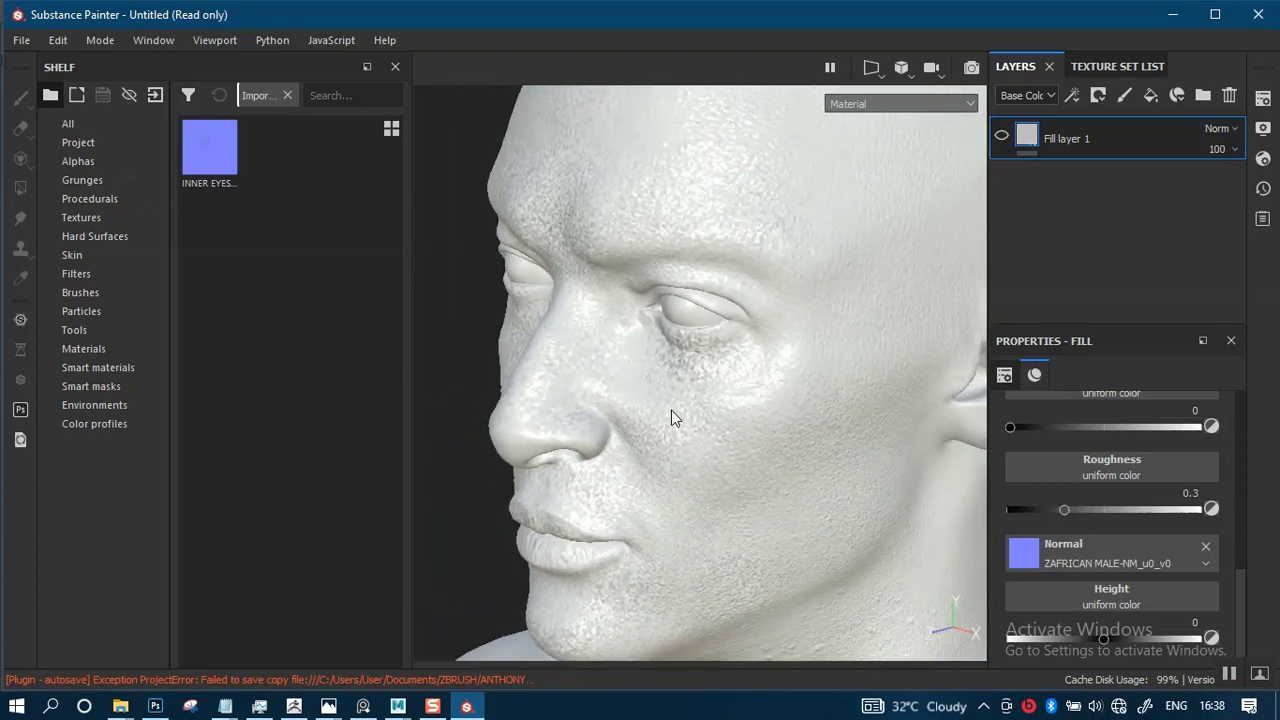
{"action": "left_click_drag", "start_coordinate": [674, 417], "coordinate": [677, 443], "text": "alt"}
{"action": "middle_click_drag", "start_coordinate": [677, 443], "coordinate": [714, 309], "text": "alt"}
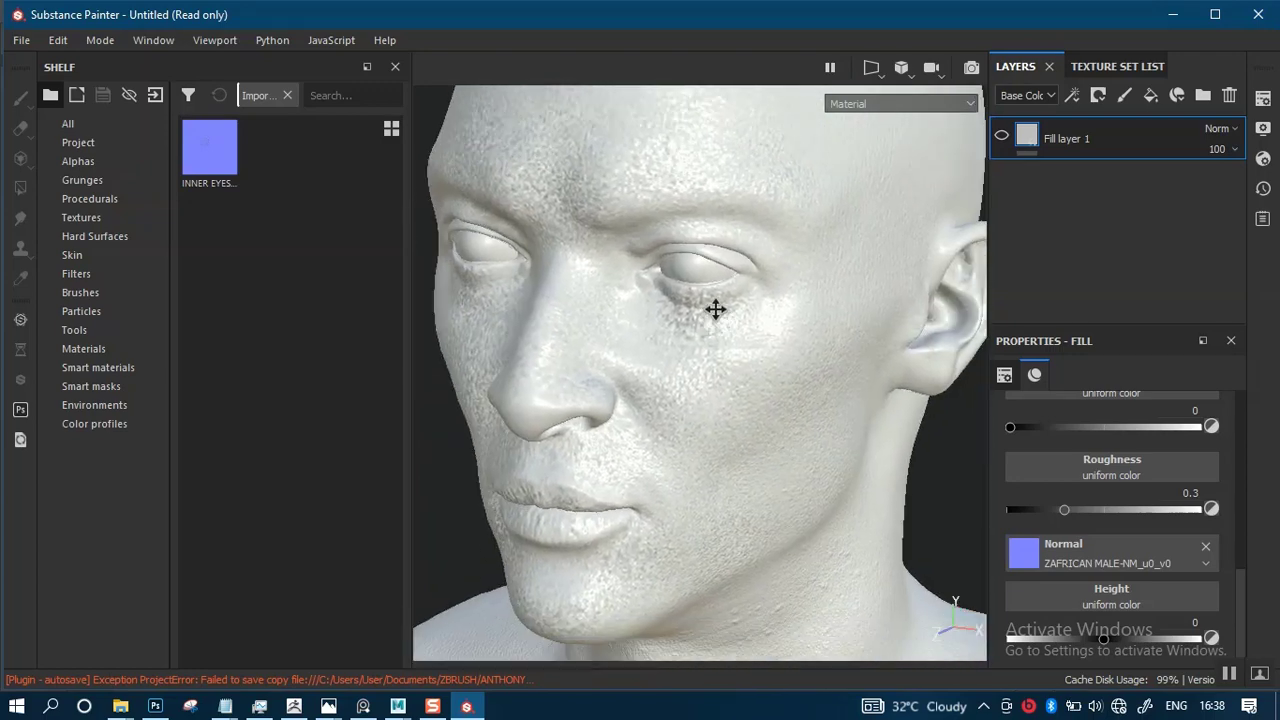
{"action": "right_click_drag", "start_coordinate": [714, 309], "coordinate": [706, 276], "text": "alt"}
{"action": "left_click_drag", "start_coordinate": [700, 296], "coordinate": [709, 371], "text": "alt"}
{"action": "middle_click_drag", "start_coordinate": [709, 371], "coordinate": [726, 346], "text": "alt"}
{"action": "right_click_drag", "start_coordinate": [726, 346], "coordinate": [700, 330], "text": "alt"}
{"action": "mouse_move", "coordinate": [700, 330]}
{"action": "left_mouse_down", "text": "alt"}
{"action": "mouse_move", "coordinate": [694, 303]}
{"action": "mouse_move", "coordinate": [751, 309]}
{"action": "mouse_move", "coordinate": [689, 340]}
{"action": "left_mouse_up", "text": "alt"}
{"action": "middle_click_drag", "start_coordinate": [689, 340], "coordinate": [670, 405], "text": "alt"}
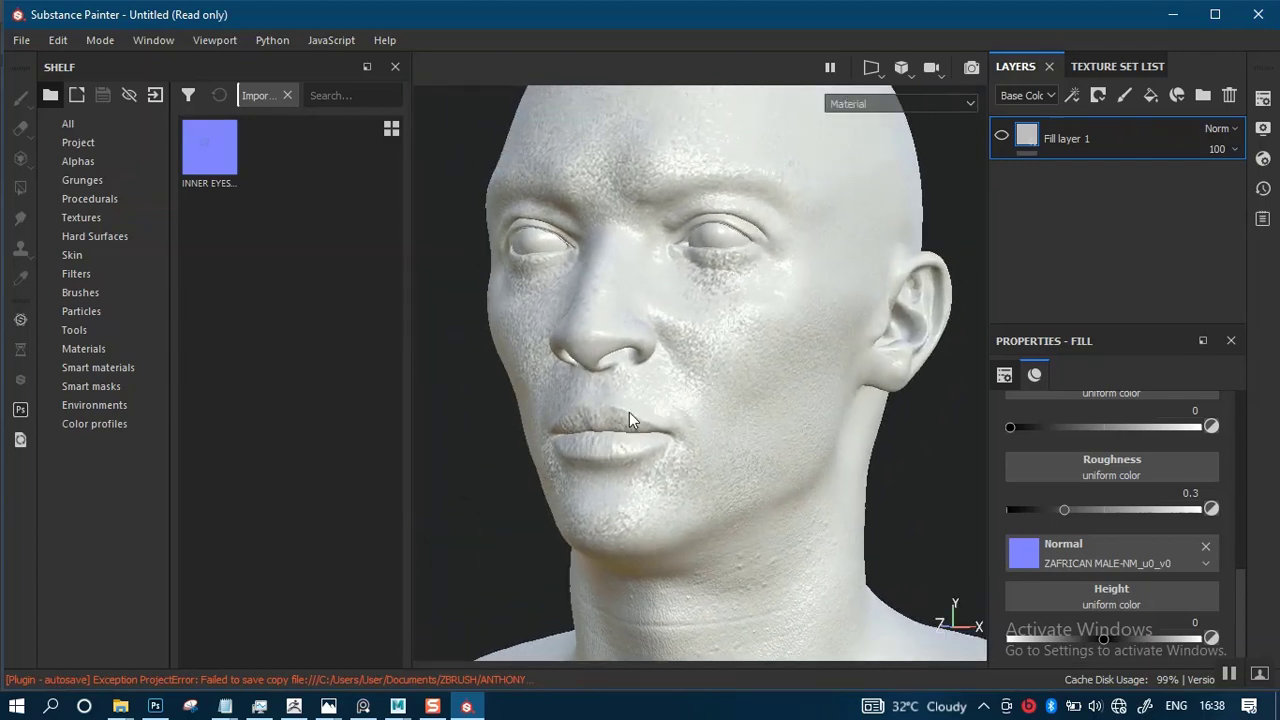
- Inspect the forehead, brow and nose detail from the front and from above
{"action": "left_click_drag", "start_coordinate": [640, 408], "coordinate": [632, 378], "text": "alt"}
{"action": "right_click_drag", "start_coordinate": [632, 371], "coordinate": [600, 354], "text": "alt"}
{"action": "middle_click_drag", "start_coordinate": [600, 354], "coordinate": [639, 360], "text": "alt"}
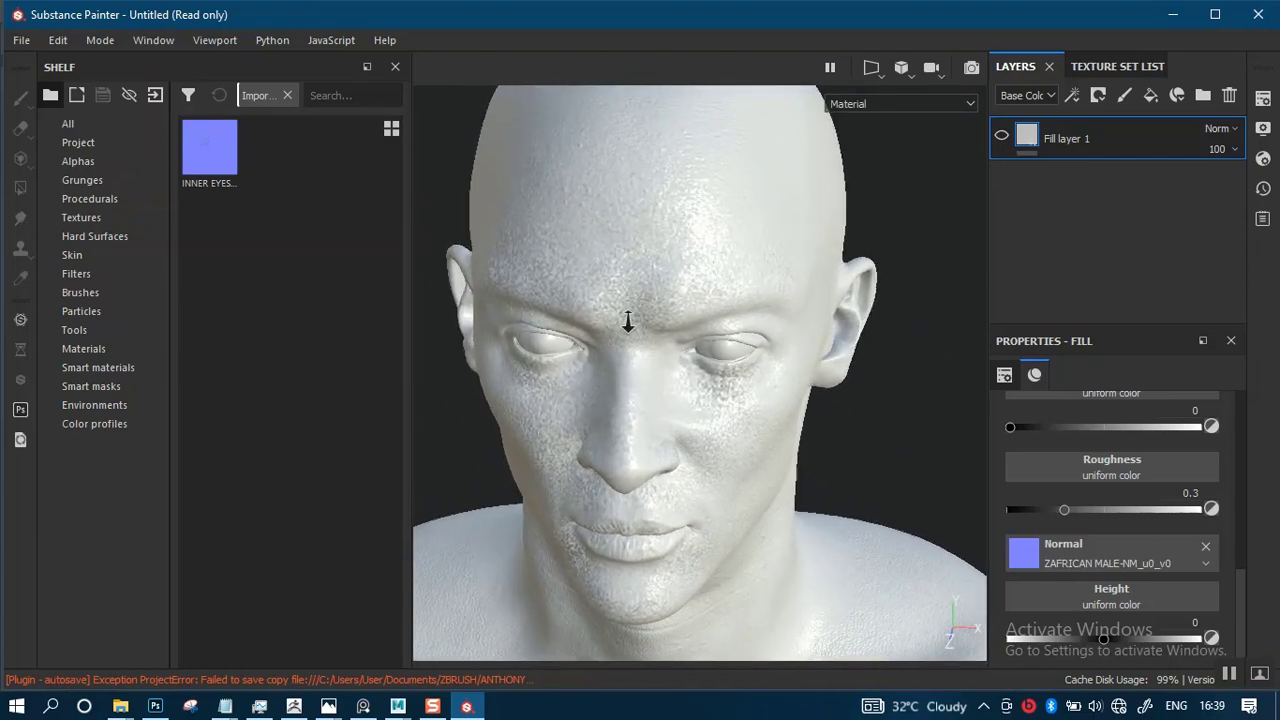
{"action": "right_click_drag", "start_coordinate": [629, 323], "coordinate": [587, 365], "text": "alt"}
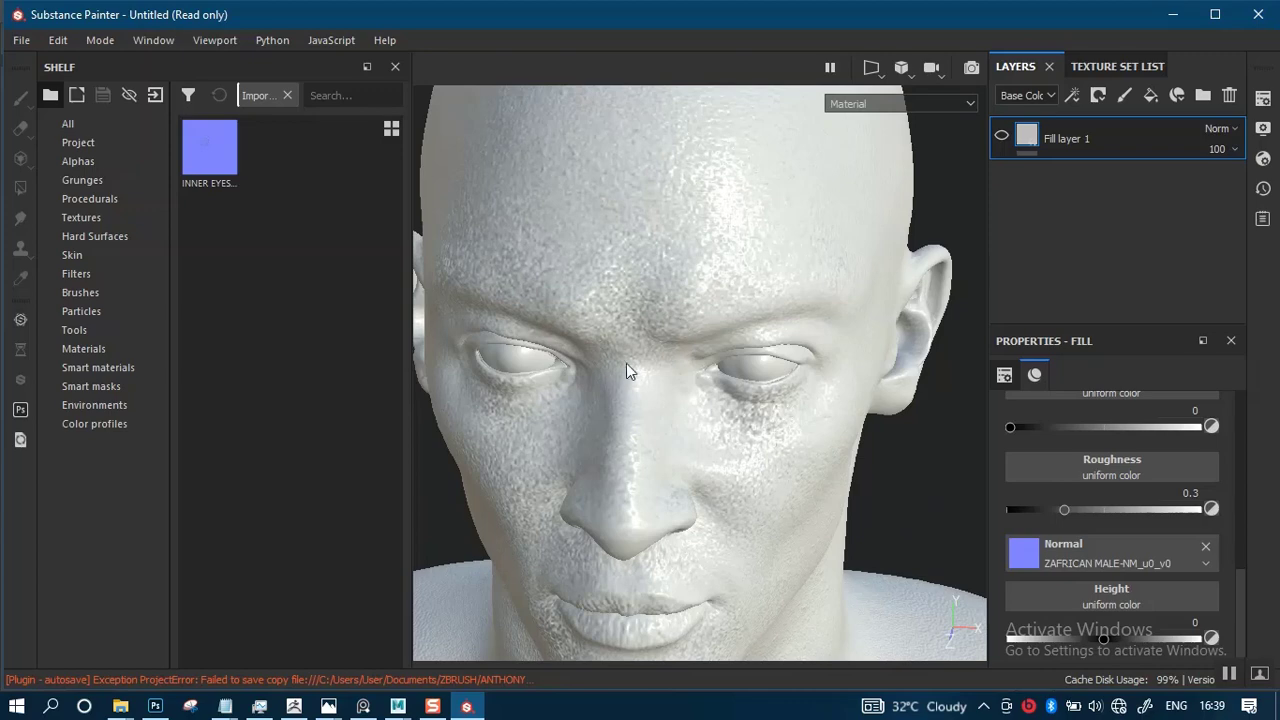
{"action": "middle_click_drag", "start_coordinate": [638, 332], "coordinate": [660, 272], "text": "alt"}
{"action": "right_click_drag", "start_coordinate": [658, 290], "coordinate": [629, 406], "text": "alt"}
{"action": "left_click_drag", "start_coordinate": [629, 406], "coordinate": [716, 263], "text": "alt"}
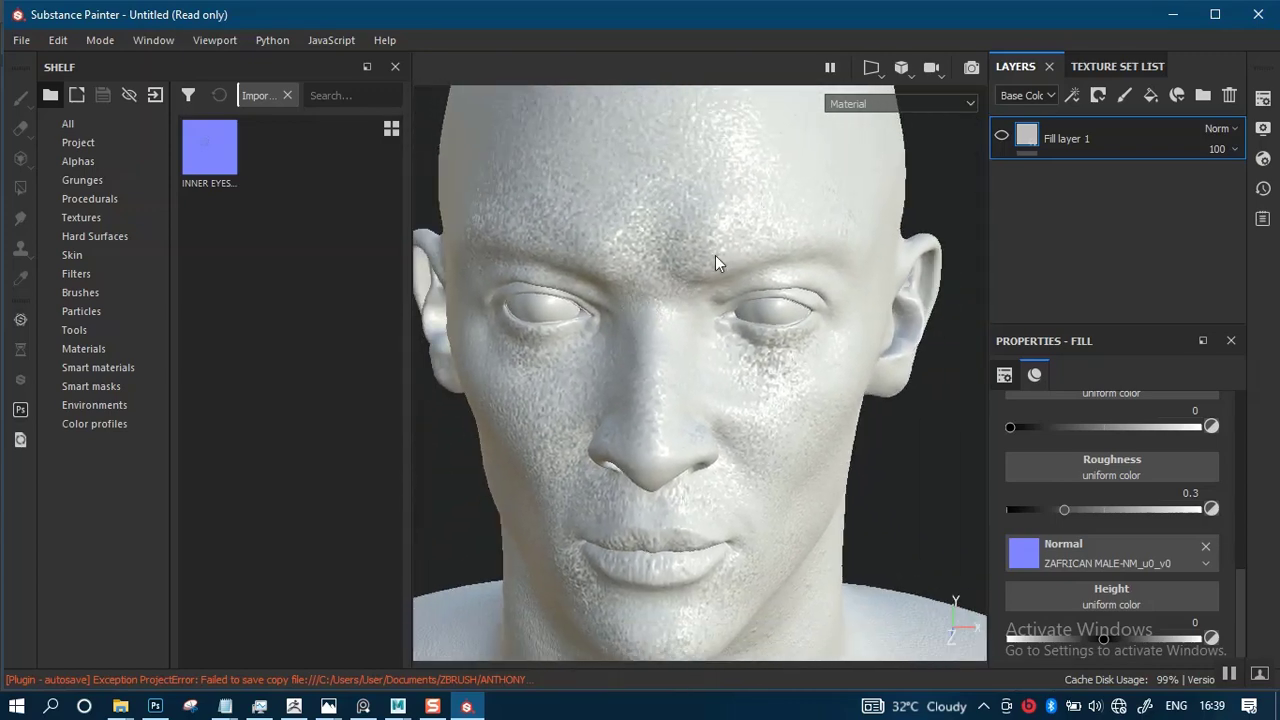
- Review the AFRICA_MALE texture set's size, channels and mesh maps while checking the face detail
{"action": "left_click", "coordinate": [1263, 100]}
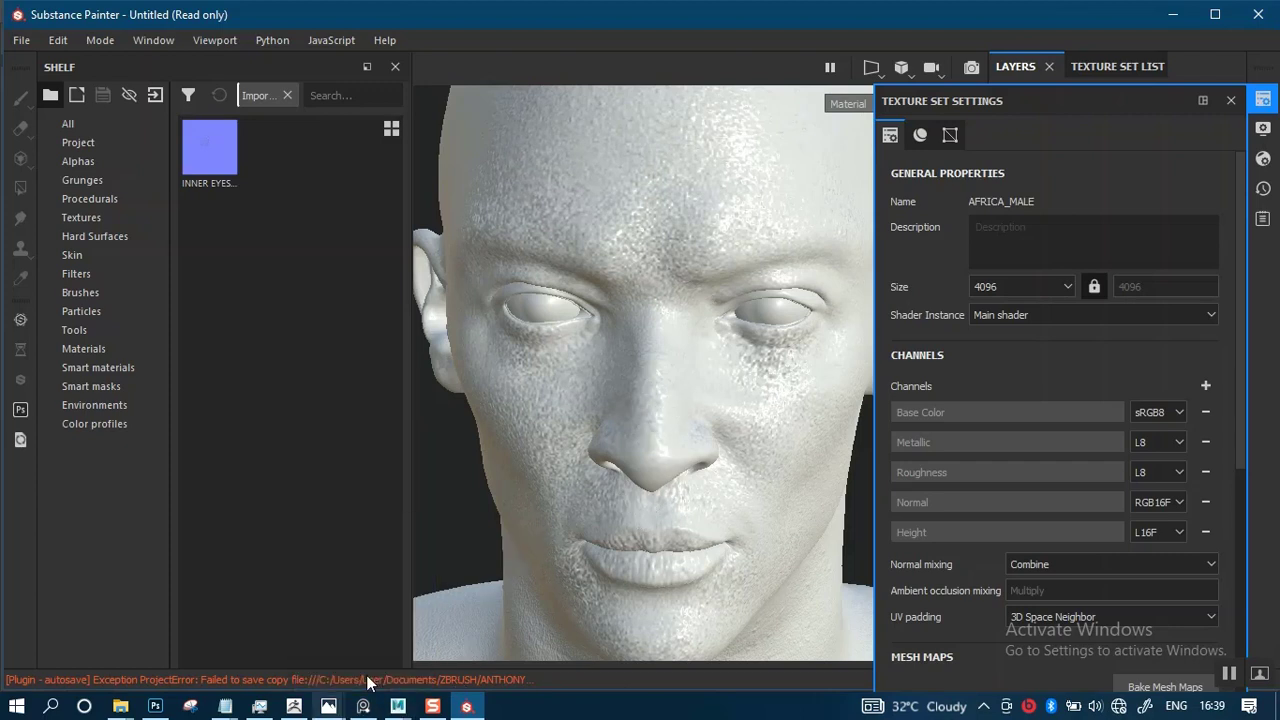
{"action": "scroll", "coordinate": [651, 452], "scroll_direction": "up", "scroll_amount": 2}
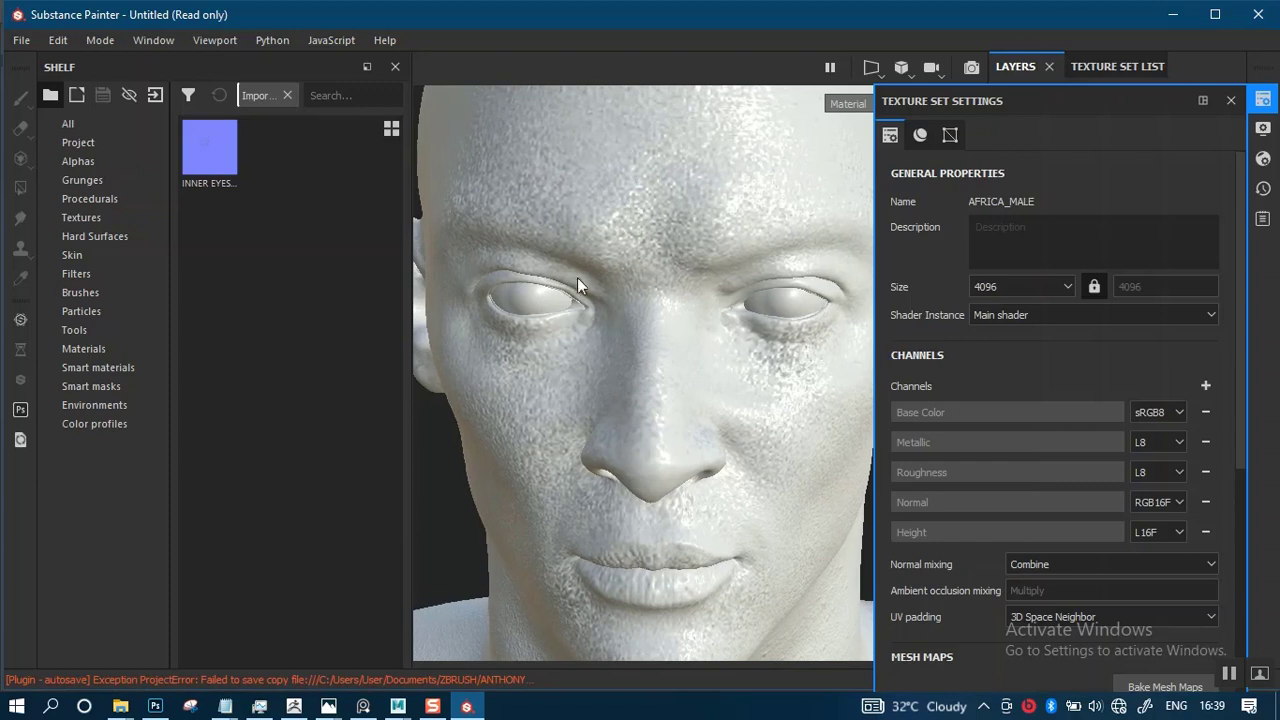
{"action": "left_click_drag", "start_coordinate": [635, 305], "coordinate": [641, 208], "text": "alt"}
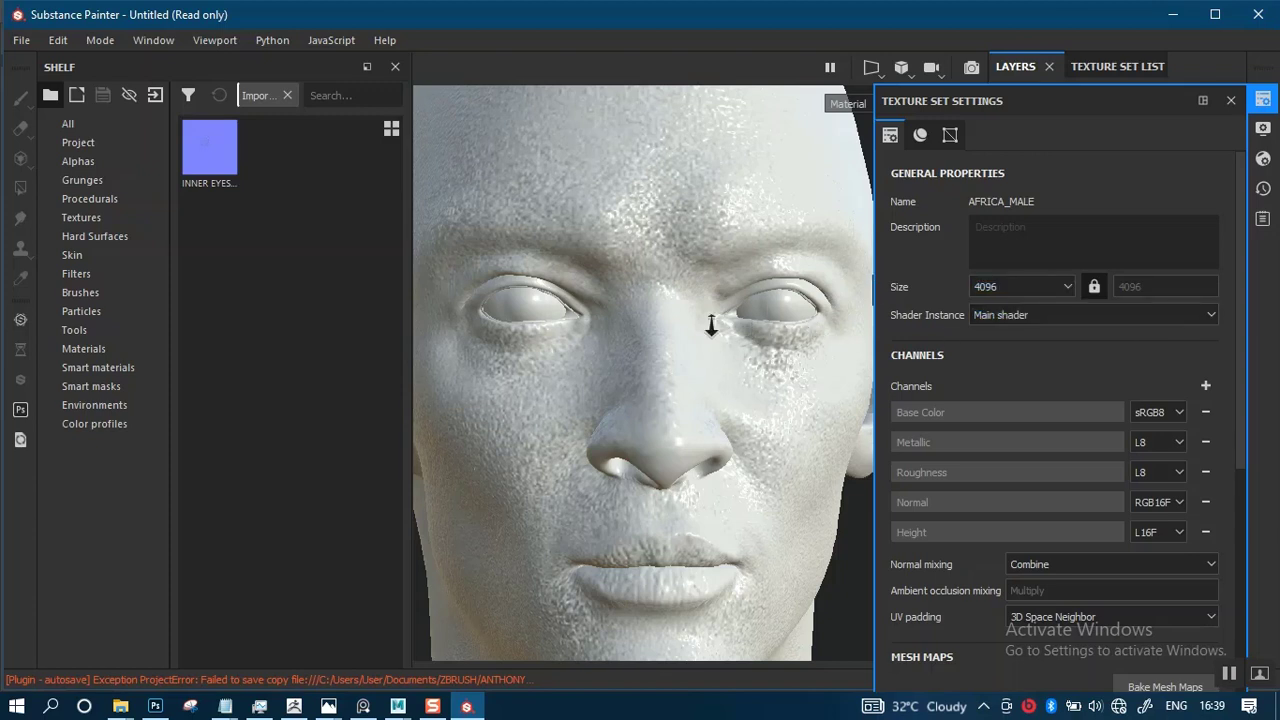
{"action": "right_click_drag", "start_coordinate": [711, 325], "coordinate": [839, 289], "text": "alt"}
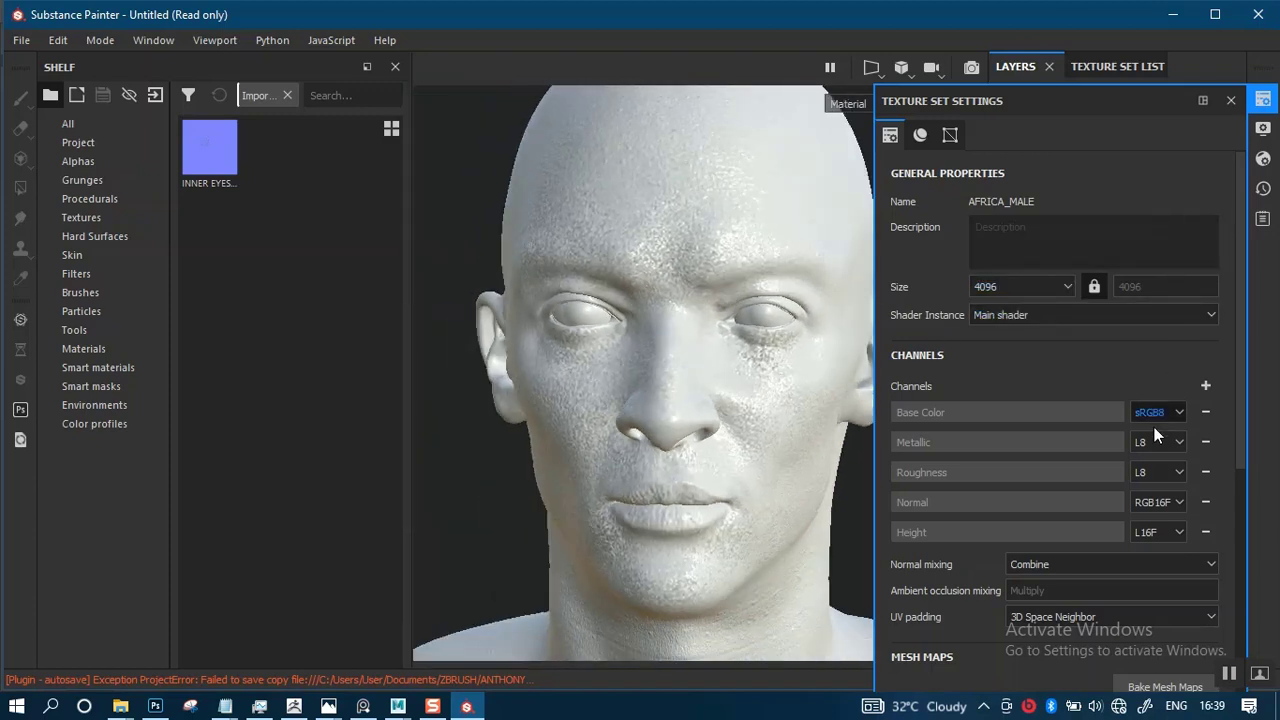
{"action": "scroll", "coordinate": [1239, 500], "scroll_direction": "down", "scroll_amount": 3}
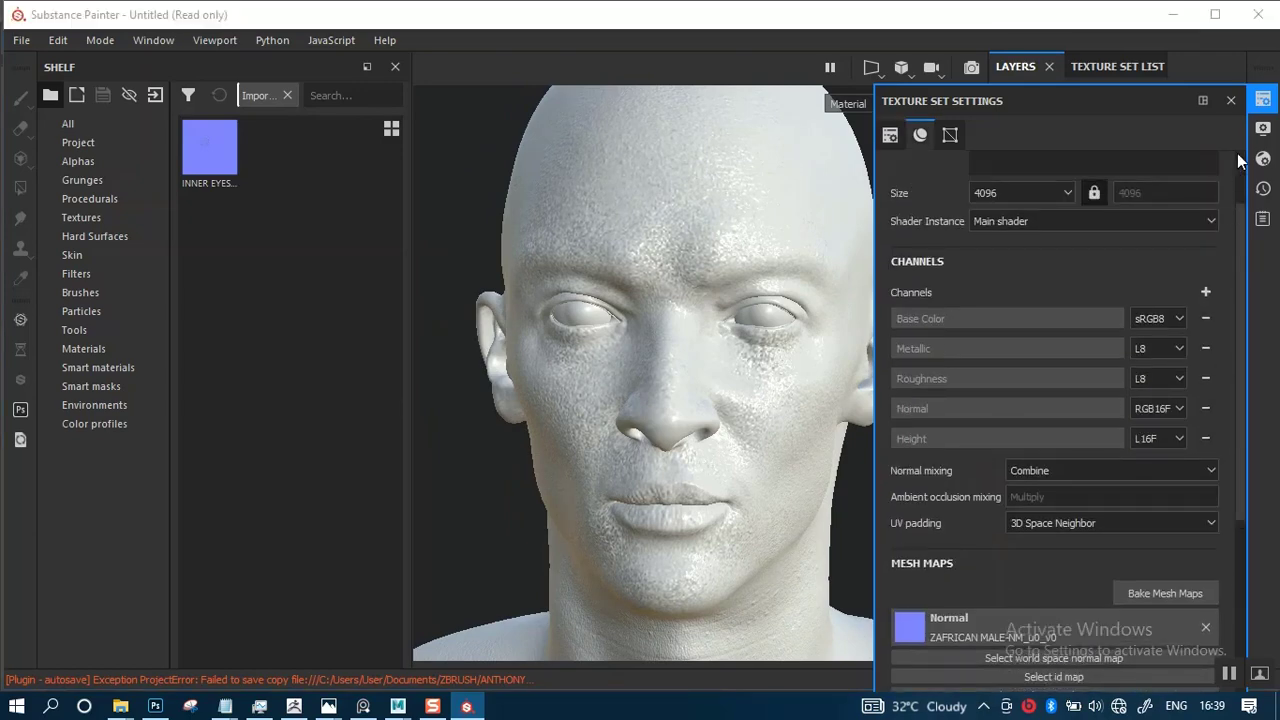
{"action": "left_click", "coordinate": [1231, 101]}
- Isolate the INNER_EYES6 texture set and assign the imported INNER EYES normal texture as its Normal mesh map
{"action": "left_click", "coordinate": [1118, 66]}
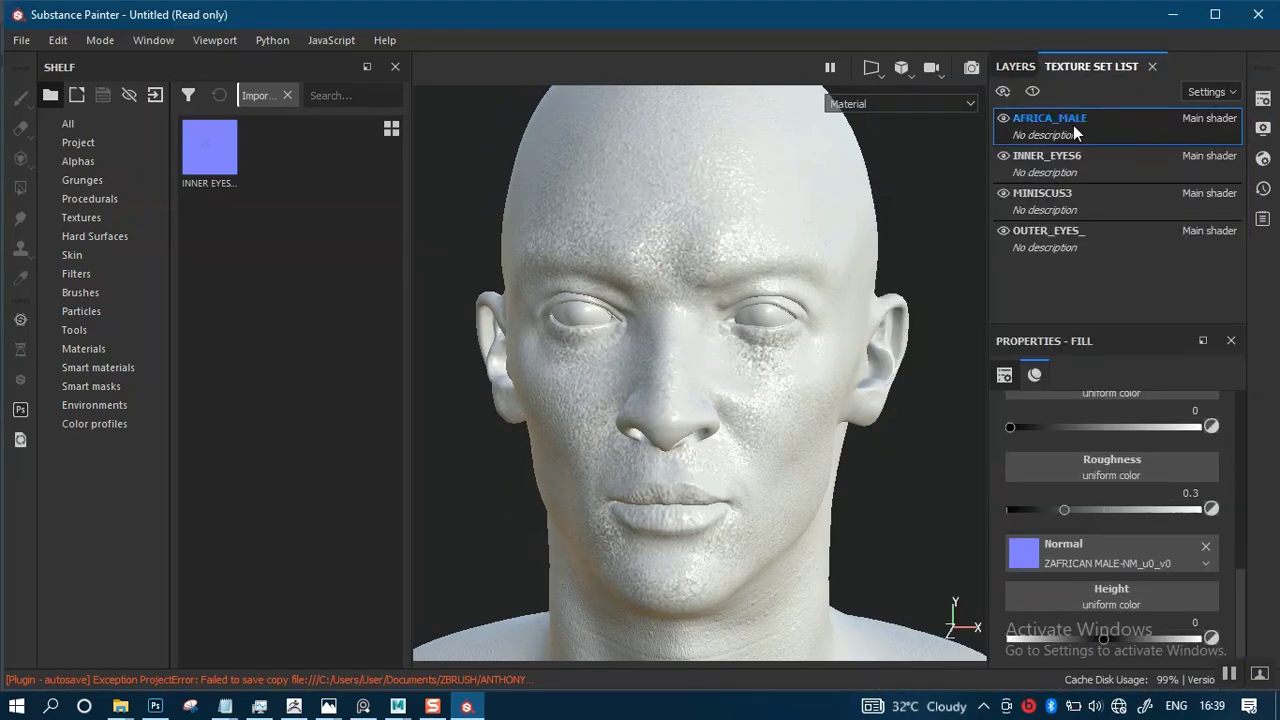
{"action": "left_click", "coordinate": [1070, 157]}
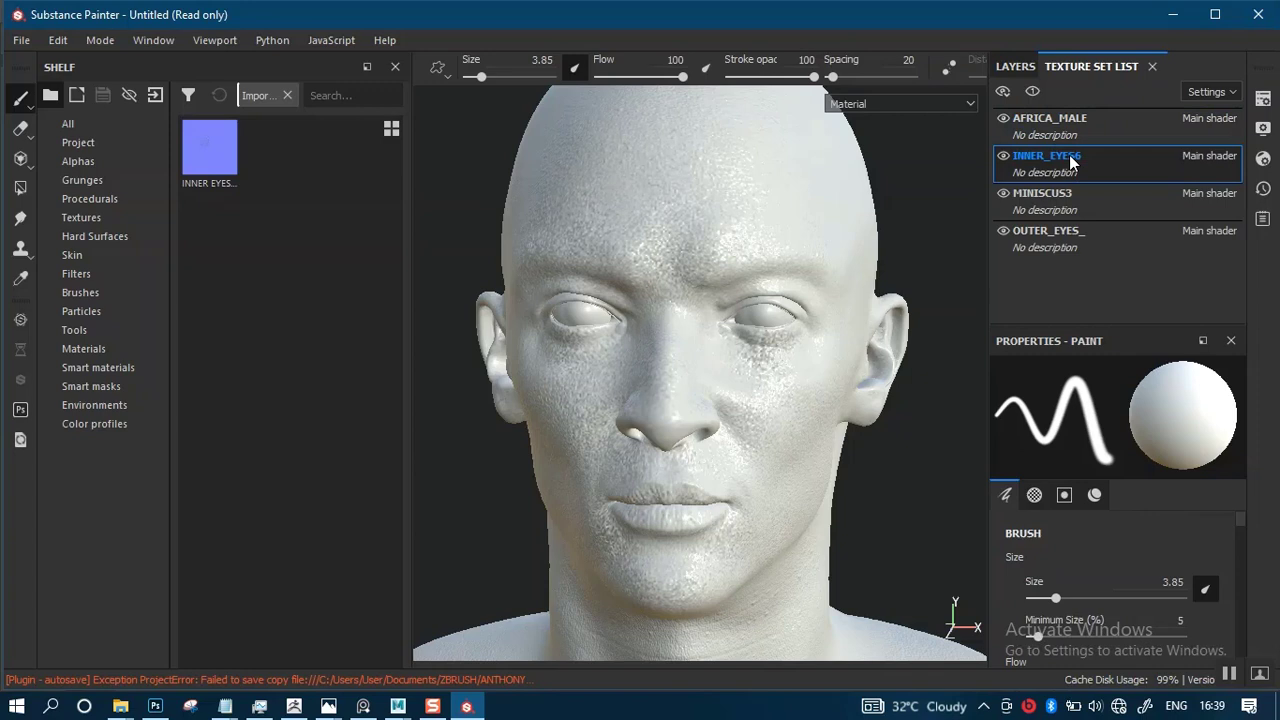
{"action": "left_click", "coordinate": [1034, 94]}
{"action": "left_click", "coordinate": [1263, 100]}
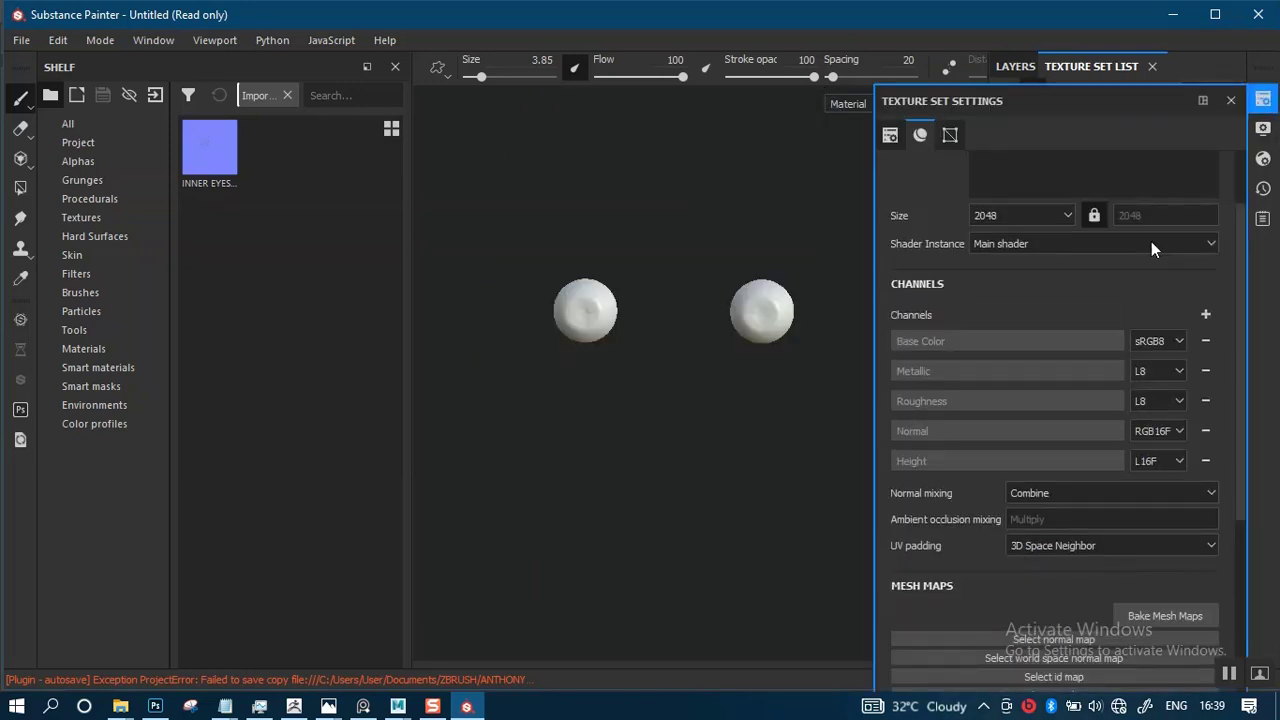
{"action": "left_click", "coordinate": [1074, 615]}
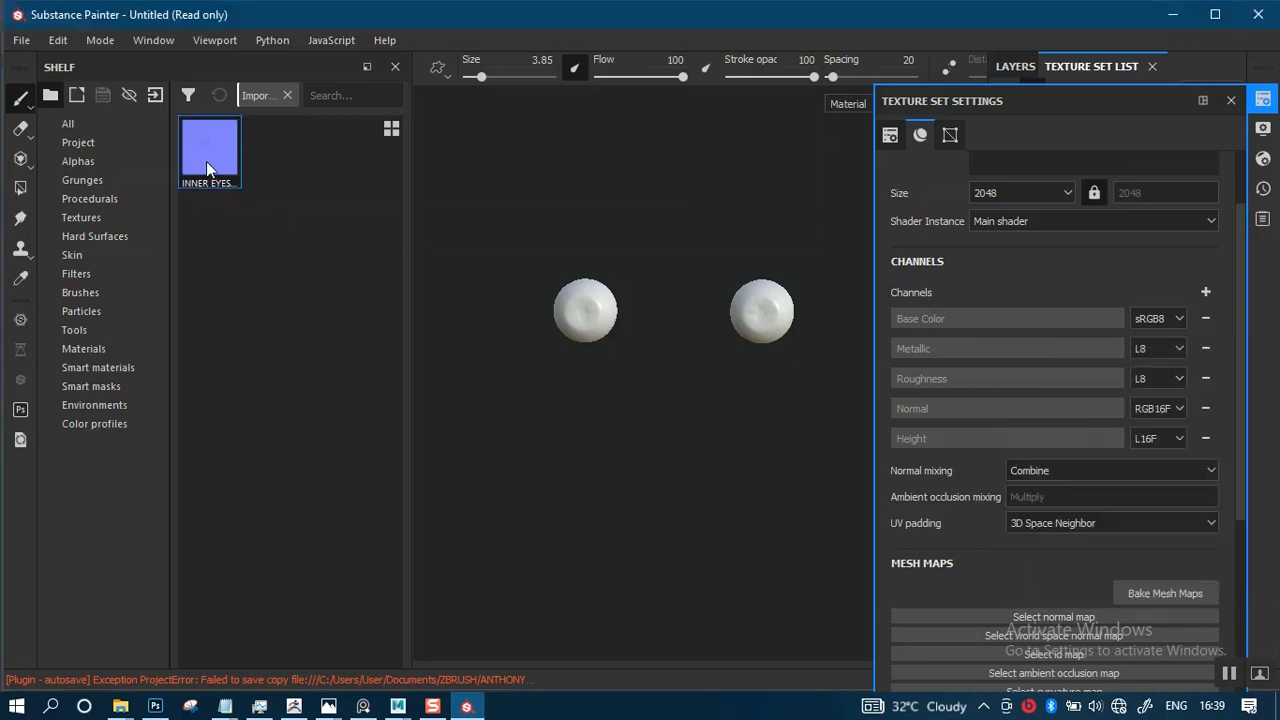
{"action": "left_click_drag", "start_coordinate": [206, 161], "coordinate": [924, 624]}
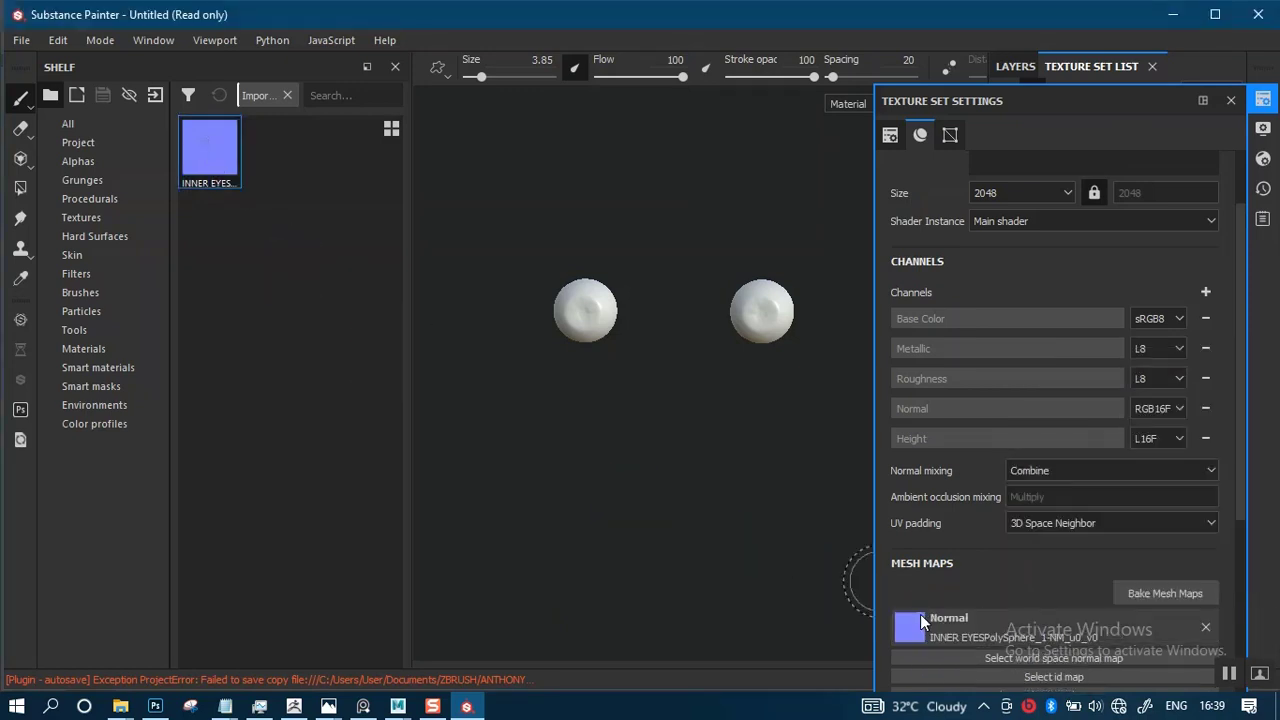
- Inspect the iris relief on one inner eye up close
{"action": "mouse_move", "coordinate": [671, 334]}
{"action": "right_mouse_down", "text": "alt"}
{"action": "mouse_move", "coordinate": [694, 537]}
{"action": "mouse_move", "coordinate": [677, 591]}
{"action": "right_mouse_up", "text": "alt"}
{"action": "right_click_drag", "start_coordinate": [688, 358], "coordinate": [674, 526], "text": "alt"}
{"action": "right_click_drag", "start_coordinate": [656, 424], "coordinate": [643, 312], "text": "alt"}
{"action": "middle_click_drag", "start_coordinate": [643, 334], "coordinate": [598, 328], "text": "alt"}
{"action": "right_click_drag", "start_coordinate": [643, 334], "coordinate": [648, 359], "text": "alt"}
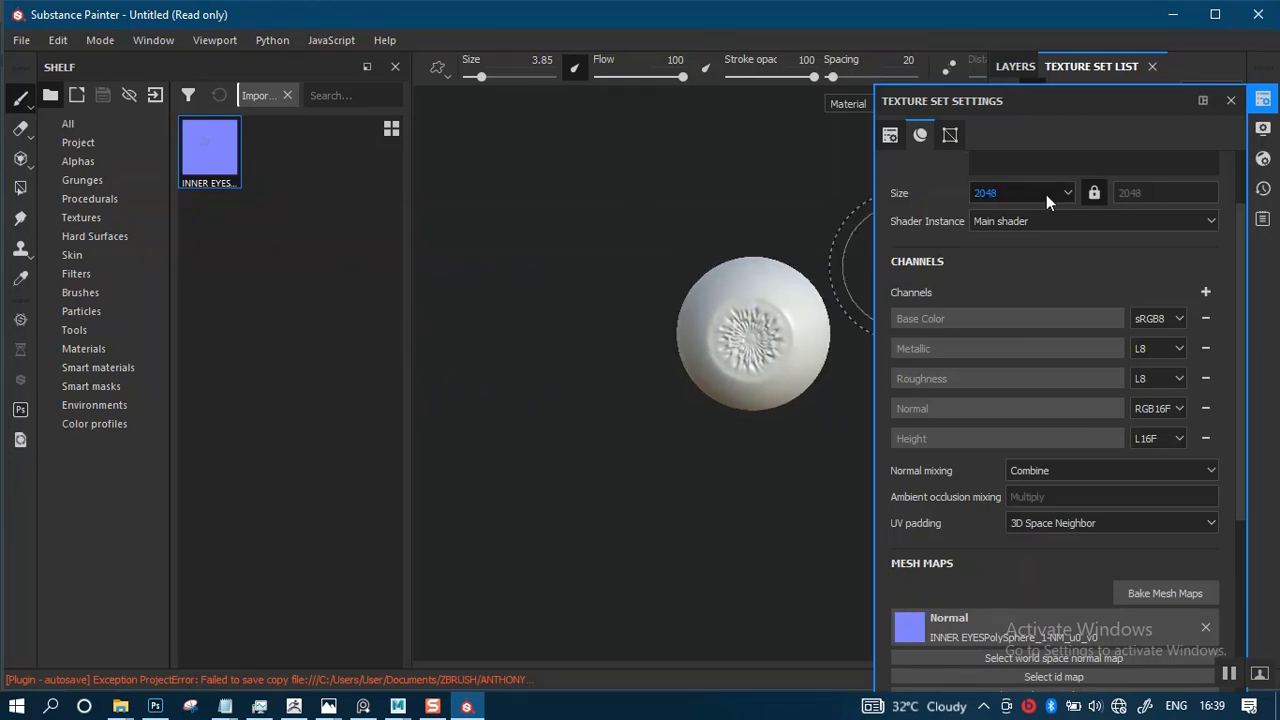
{"action": "left_click", "coordinate": [1230, 103]}
- Compare the normal detail on both inner eyes from angled views at several distances
{"action": "right_click_drag", "start_coordinate": [624, 406], "coordinate": [687, 180], "text": "alt"}
{"action": "middle_click_drag", "start_coordinate": [677, 304], "coordinate": [738, 321], "text": "alt"}
{"action": "right_click_drag", "start_coordinate": [708, 276], "coordinate": [707, 450], "text": "alt"}
{"action": "left_click_drag", "start_coordinate": [734, 400], "coordinate": [706, 390], "text": "alt"}
{"action": "middle_click_drag", "start_coordinate": [760, 302], "coordinate": [712, 345], "text": "alt"}
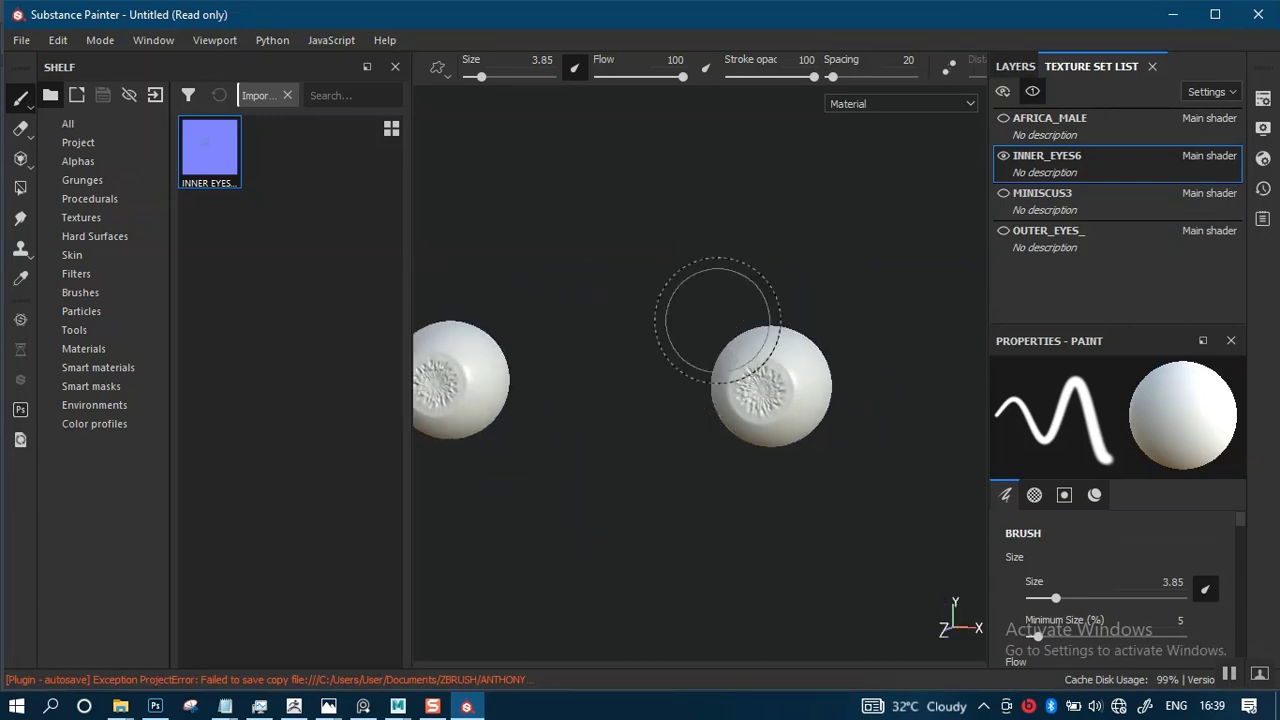
{"action": "right_click_drag", "start_coordinate": [717, 322], "coordinate": [727, 372], "text": "alt"}
{"action": "mouse_move", "coordinate": [735, 374]}
{"action": "left_mouse_down", "text": "alt"}
{"action": "mouse_move", "coordinate": [735, 398]}
{"action": "mouse_move", "coordinate": [720, 380]}
{"action": "mouse_move", "coordinate": [583, 374]}
{"action": "mouse_move", "coordinate": [715, 383]}
{"action": "left_mouse_up", "text": "alt"}
{"action": "right_click_drag", "start_coordinate": [722, 386], "coordinate": [718, 350], "text": "alt"}
{"action": "middle_click_drag", "start_coordinate": [773, 345], "coordinate": [763, 337], "text": "alt"}
{"action": "right_click_drag", "start_coordinate": [765, 332], "coordinate": [763, 298], "text": "alt"}
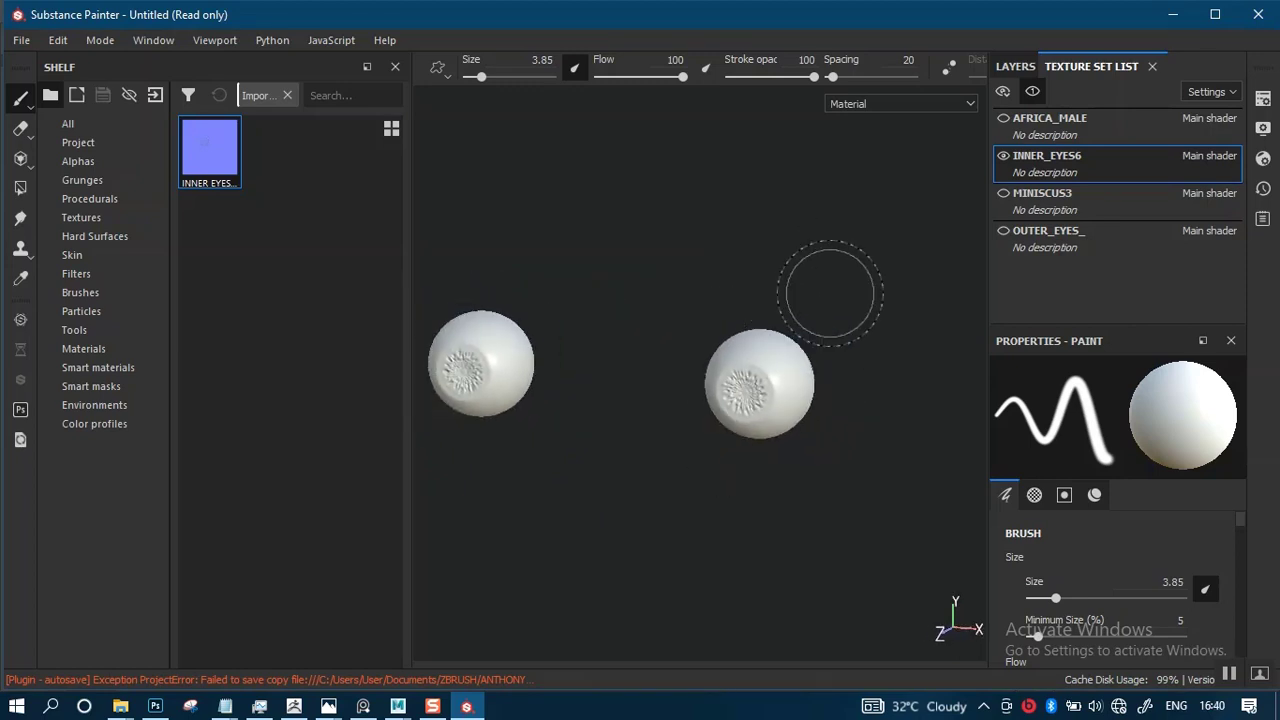
{"action": "middle_click_drag", "start_coordinate": [778, 310], "coordinate": [795, 307], "text": "alt"}
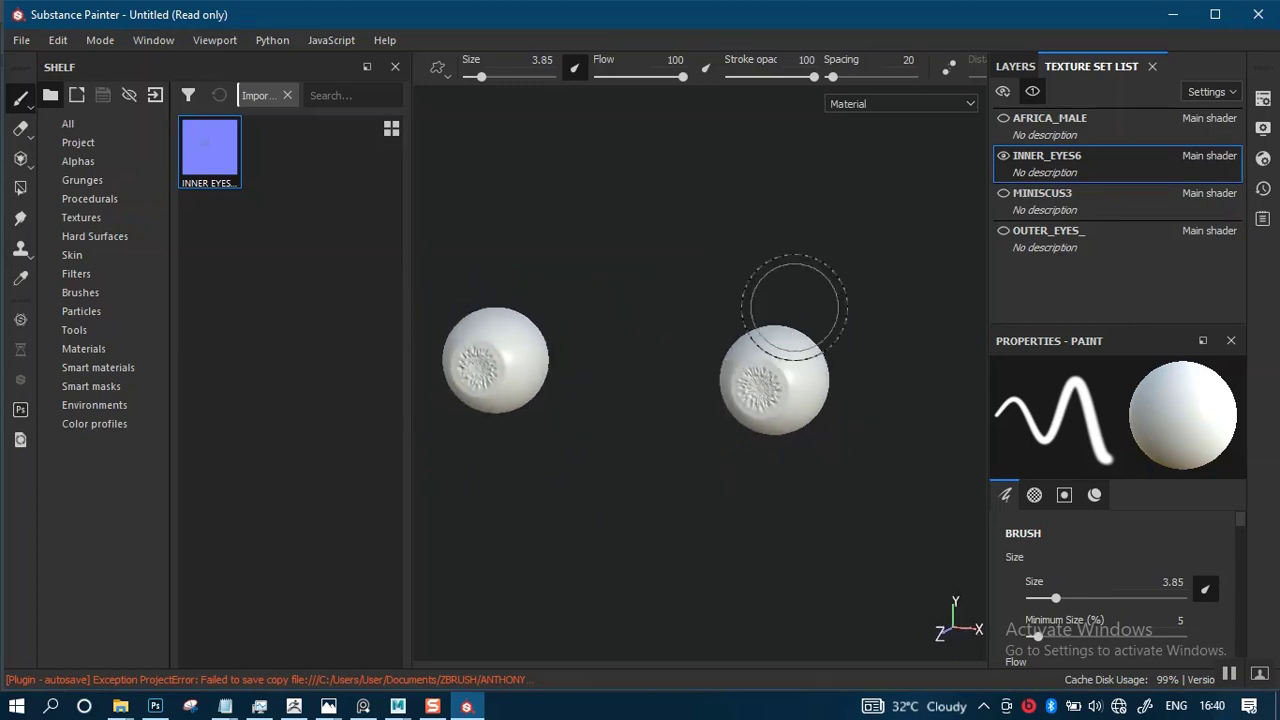
- Start a mesh map bake with output size 2048, limited to the AFRICA_MALE and INNER_EYES6 texture sets
{"action": "left_click", "coordinate": [1262, 100]}
{"action": "left_click", "coordinate": [1133, 593]}
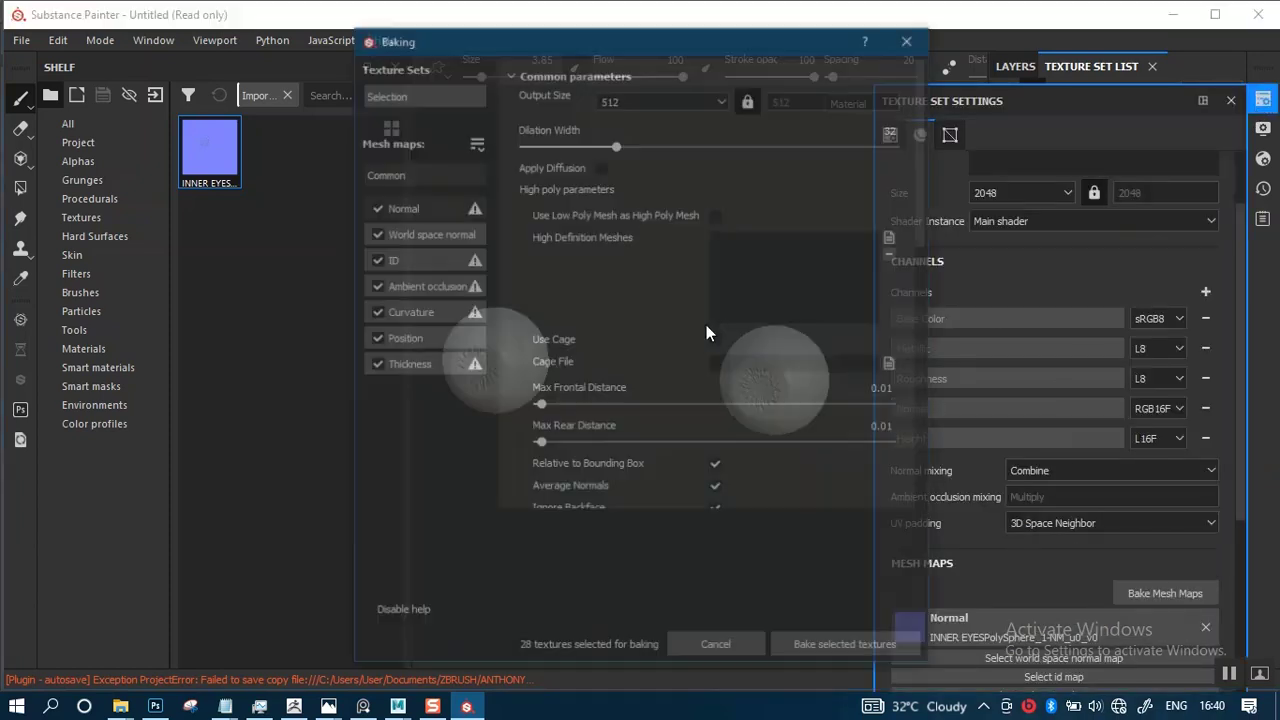
{"action": "left_click", "coordinate": [641, 101]}
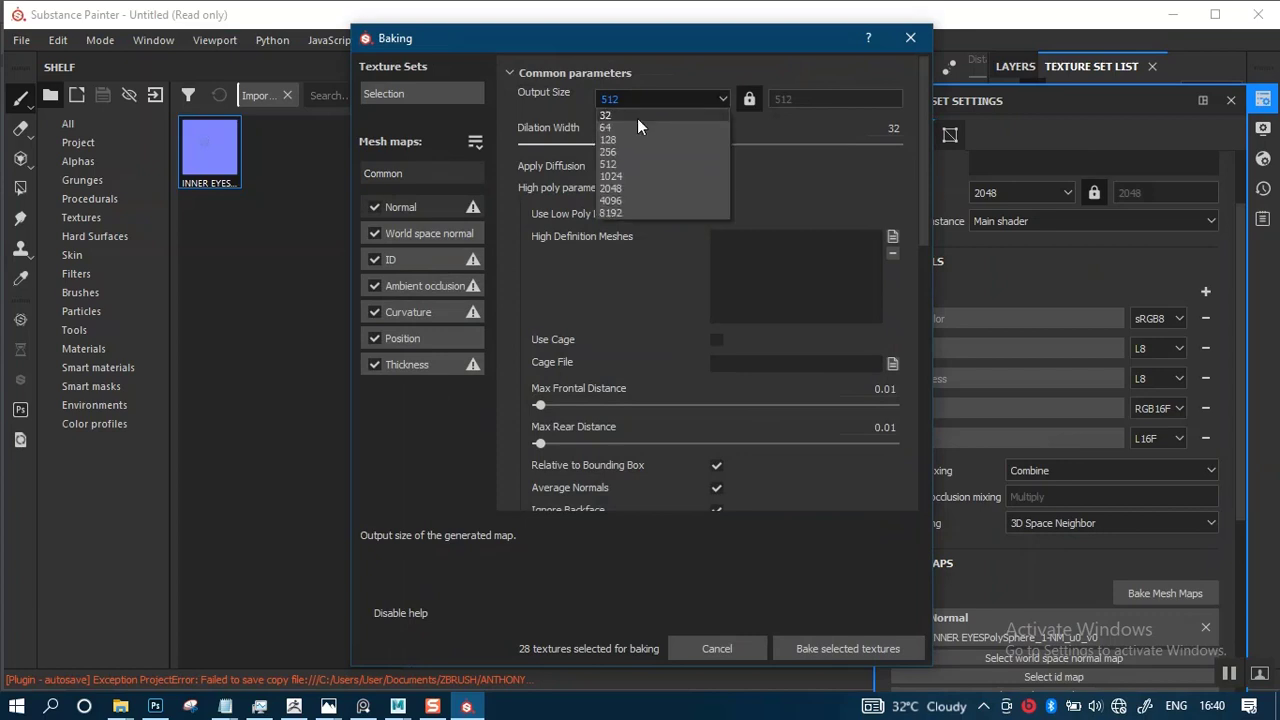
{"action": "left_click", "coordinate": [615, 200]}
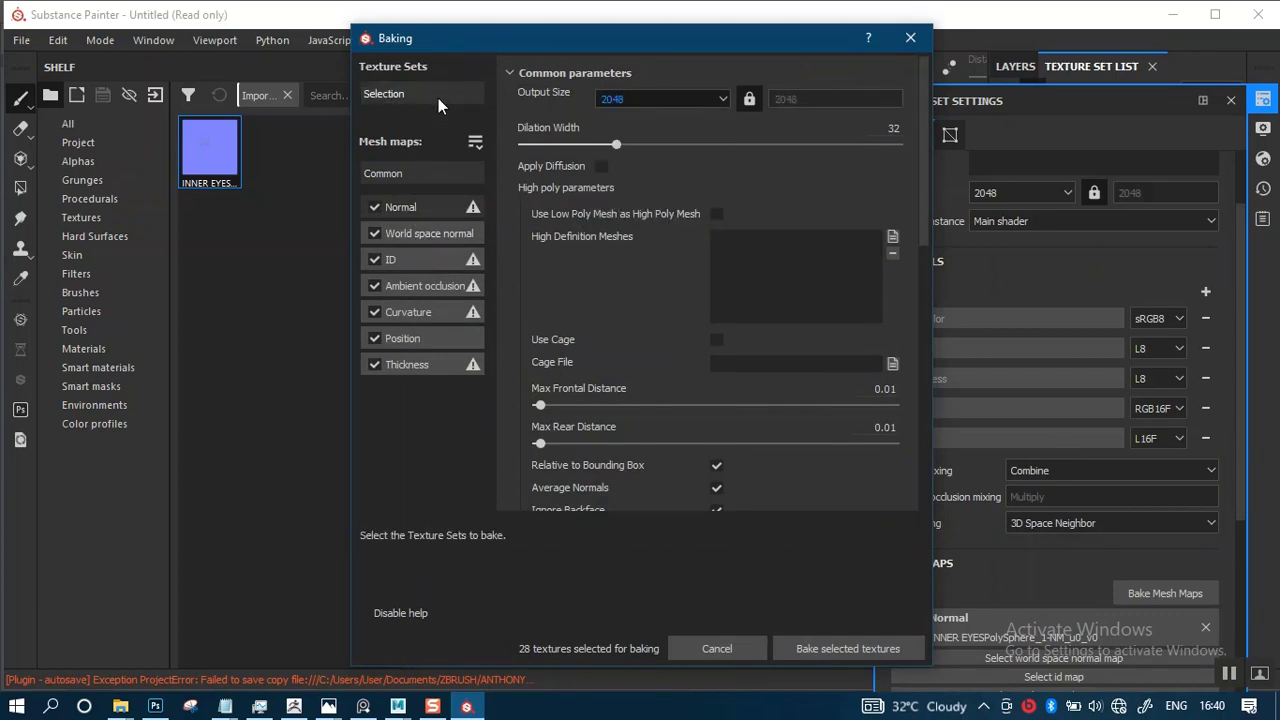
{"action": "left_click", "coordinate": [438, 98]}
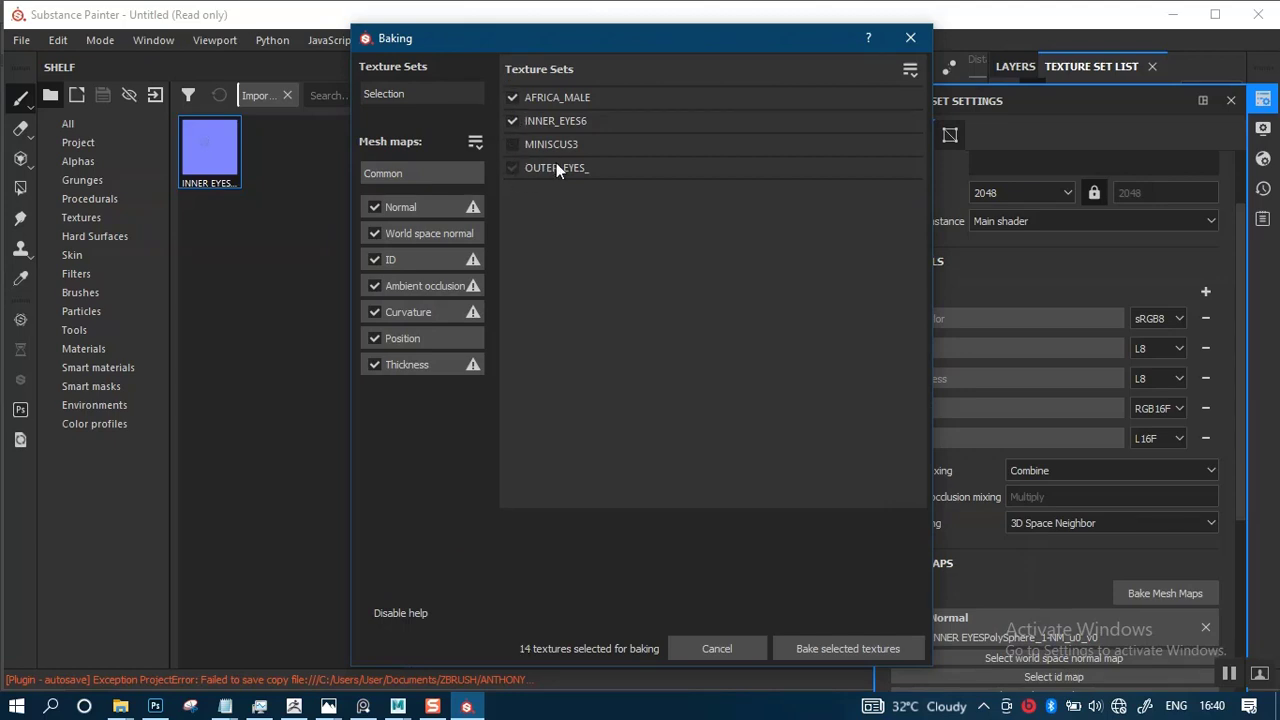
- Exclude the Normal map from the bake and set the Curvature method to Generate from Normal Map (Deprecated)
{"action": "mouse_move", "coordinate": [410, 211]}
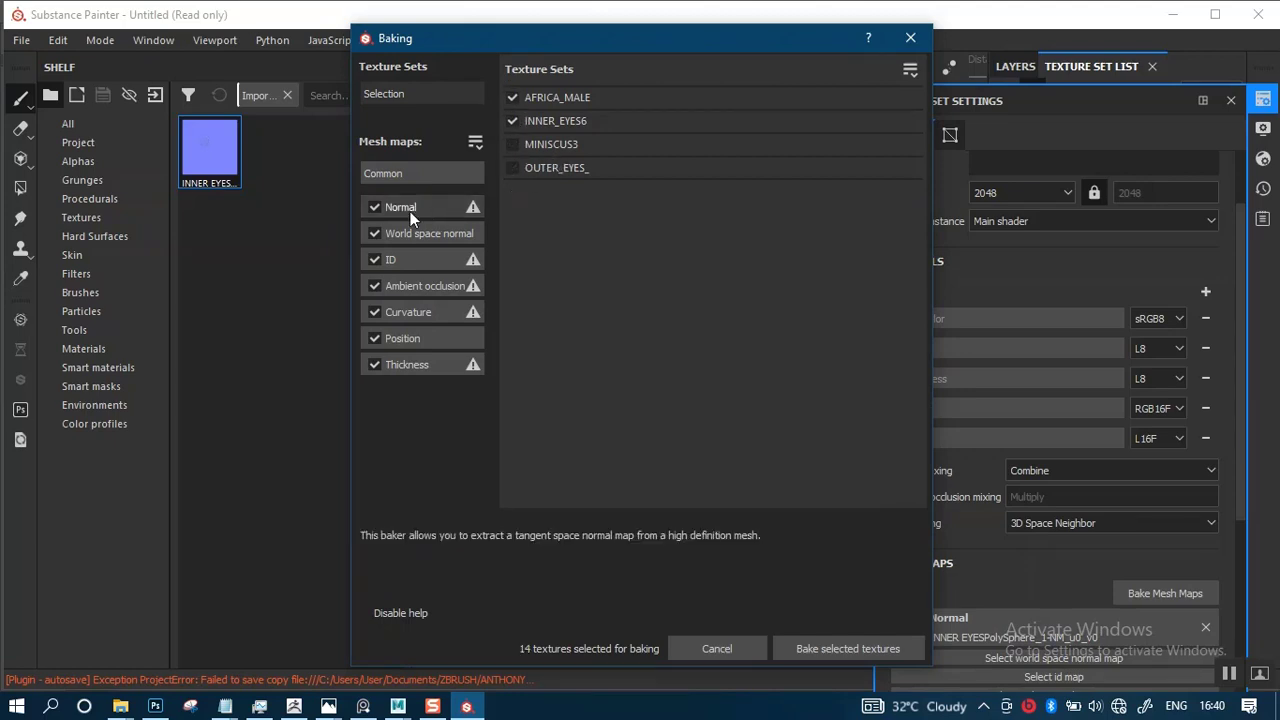
{"action": "left_click", "coordinate": [429, 311]}
{"action": "left_click", "coordinate": [672, 121]}
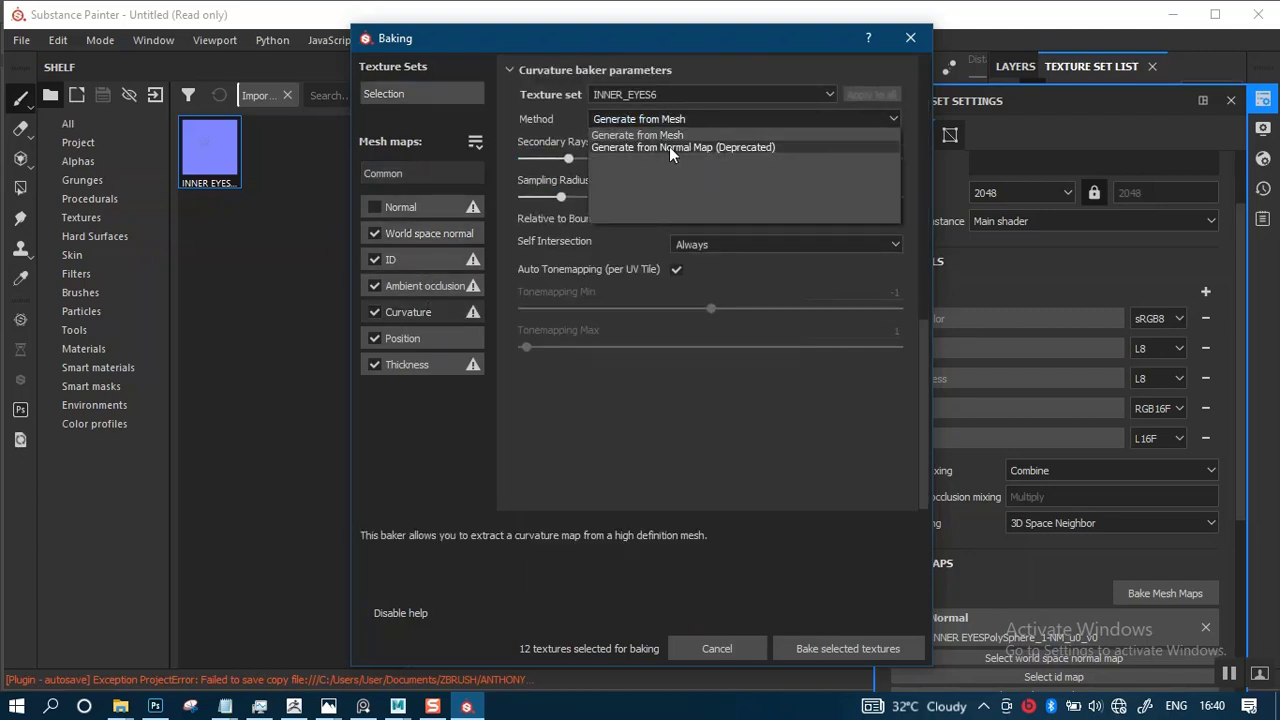
{"action": "left_click", "coordinate": [669, 147]}
{"action": "mouse_move", "coordinate": [366, 288]}
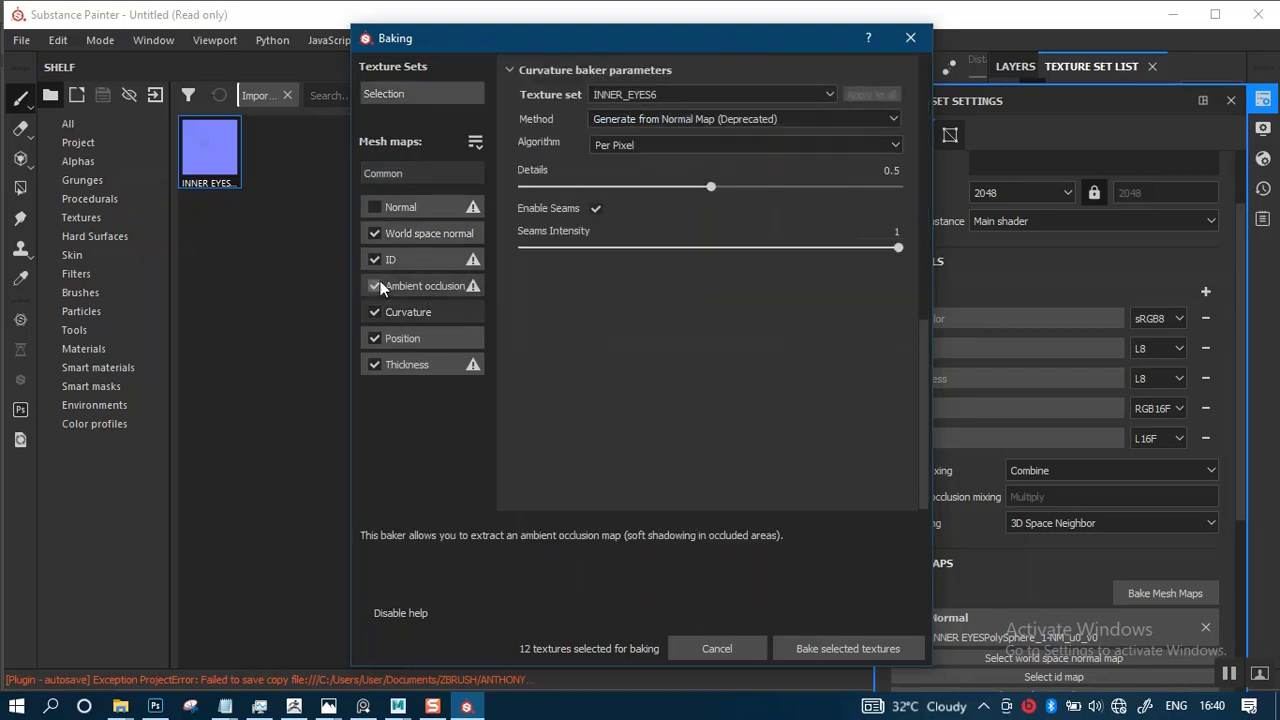
{"action": "mouse_move", "coordinate": [419, 206]}
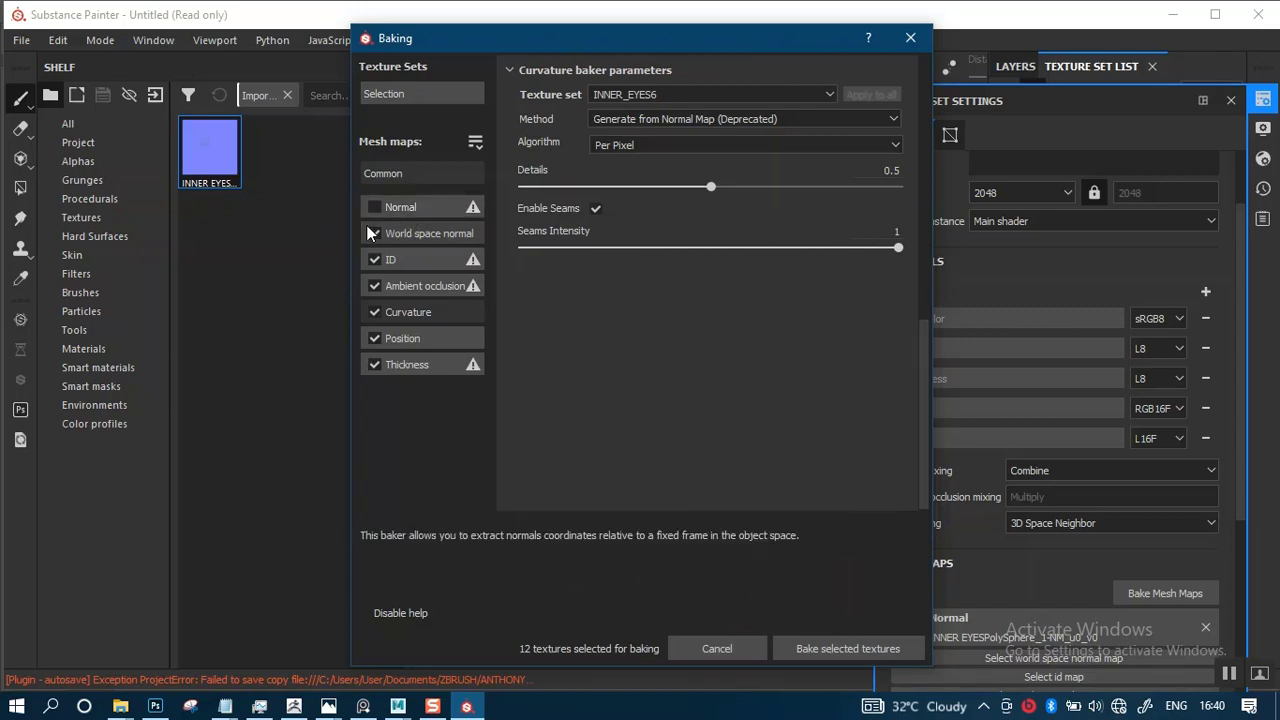
{"action": "mouse_move", "coordinate": [376, 233]}
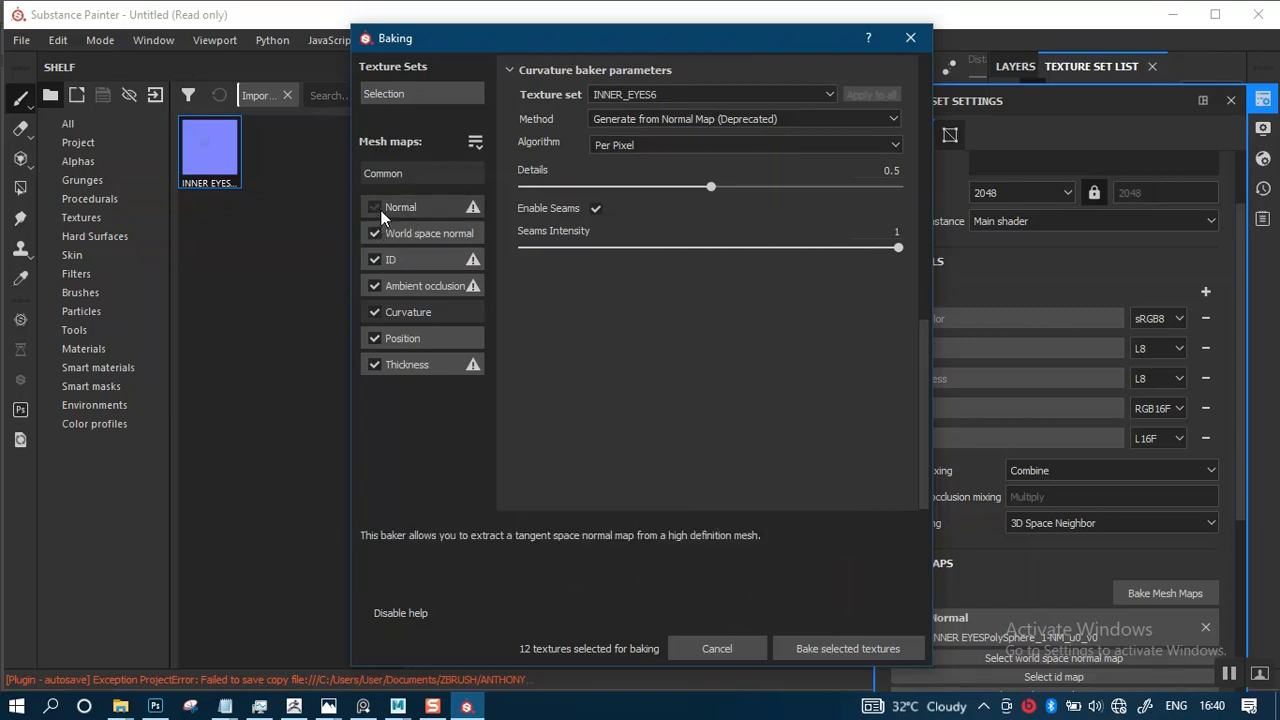
{"action": "left_click", "coordinate": [375, 207]}
{"action": "left_click", "coordinate": [400, 210]}
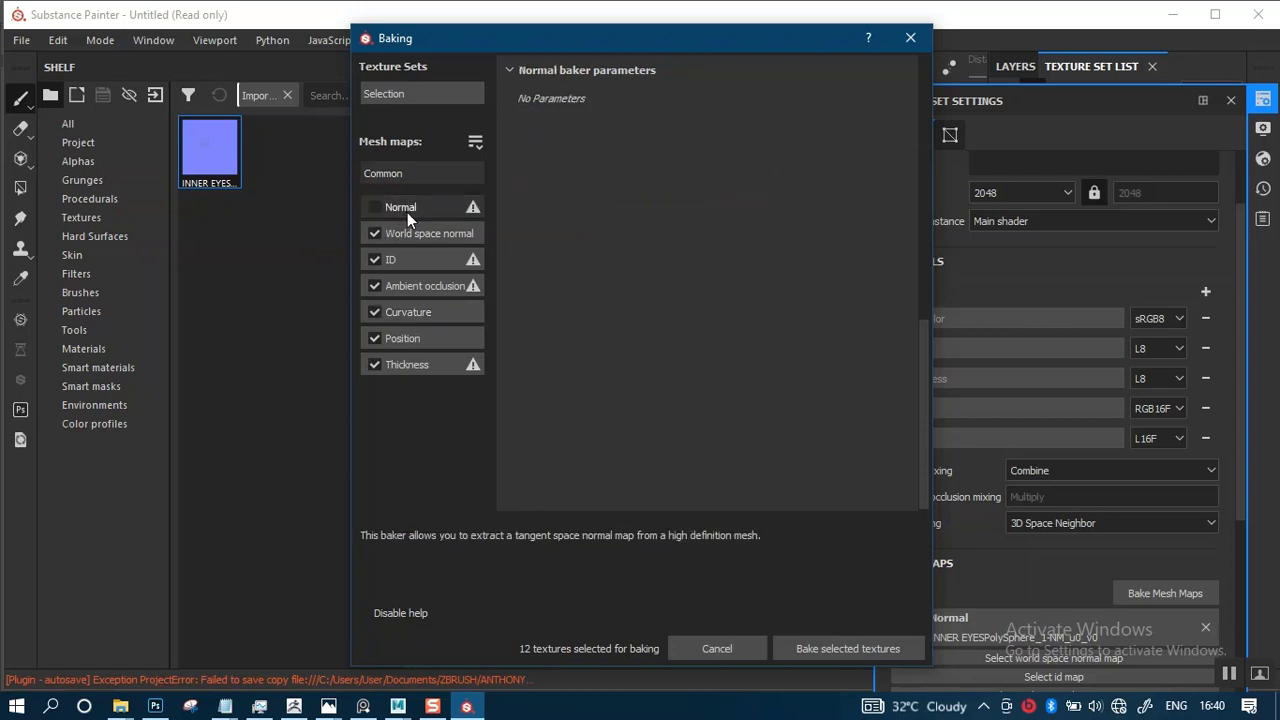
- Set the bake output size to 4096, recheck the chosen texture sets and bake the selected mesh maps
{"action": "left_click", "coordinate": [421, 96]}
{"action": "left_click", "coordinate": [412, 174]}
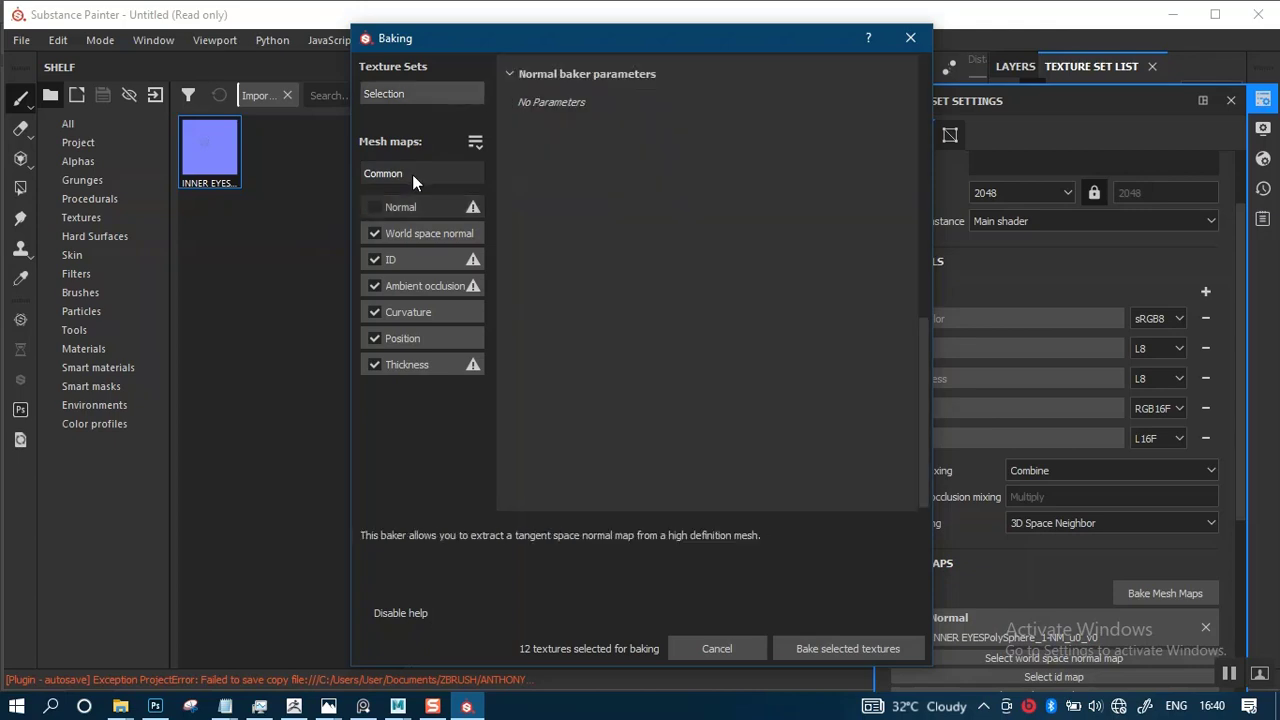
{"action": "left_click", "coordinate": [673, 96]}
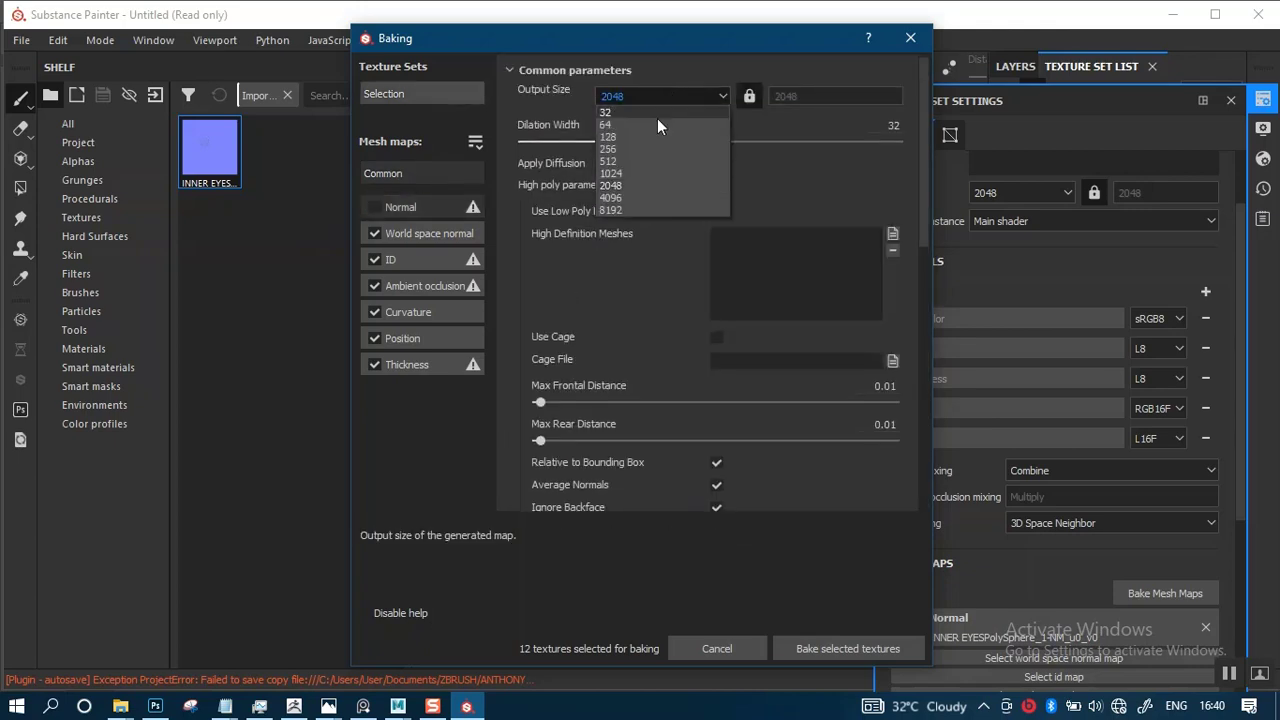
{"action": "left_click", "coordinate": [625, 196]}
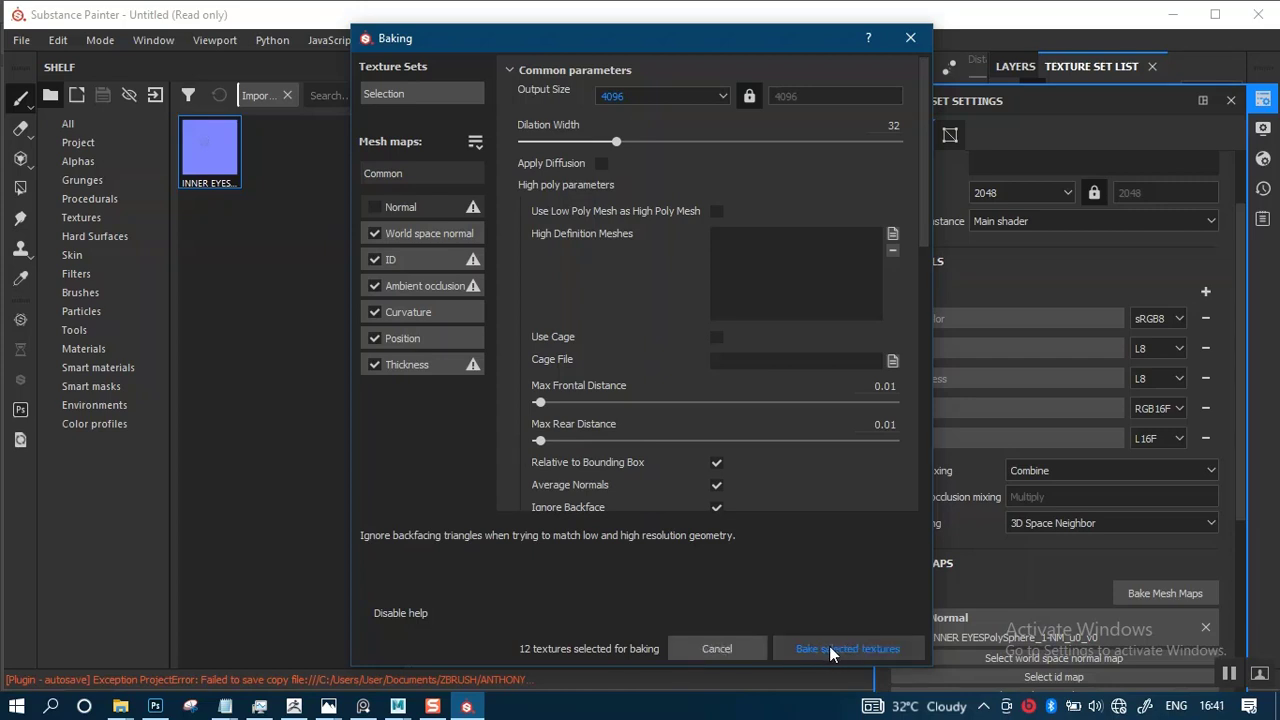
{"action": "left_click", "coordinate": [385, 93]}
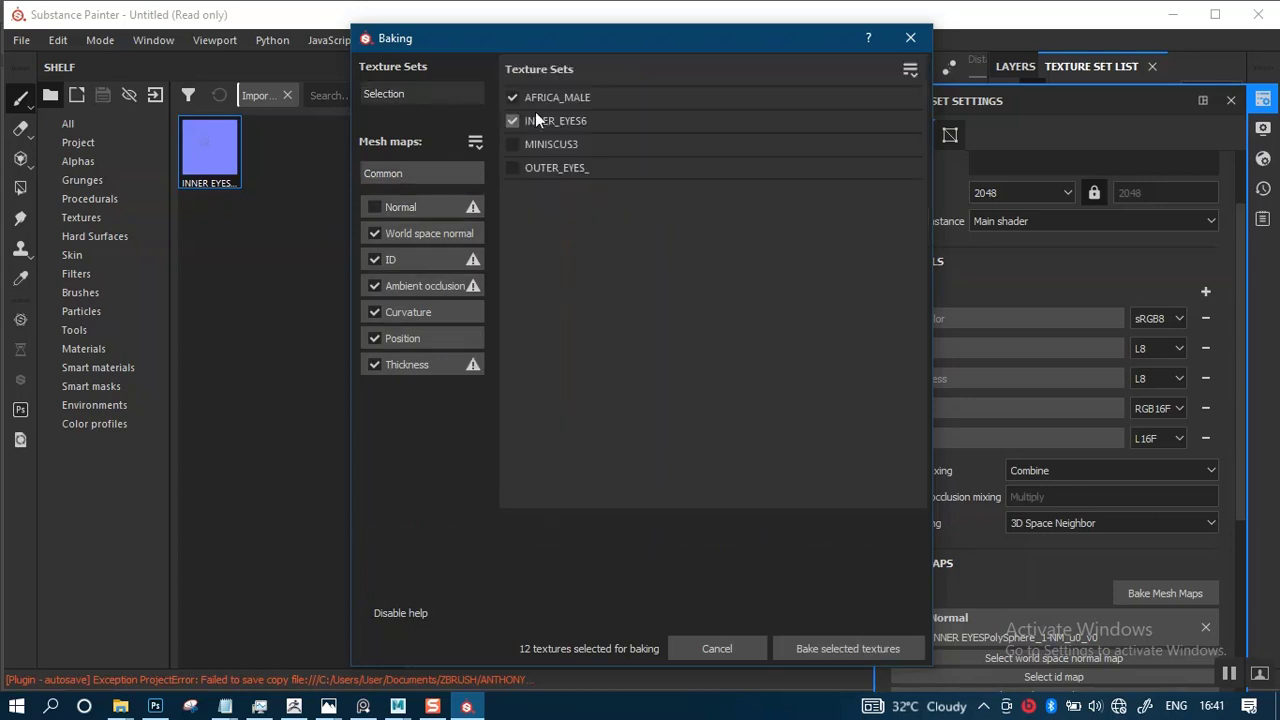
{"action": "left_click", "coordinate": [822, 649]}
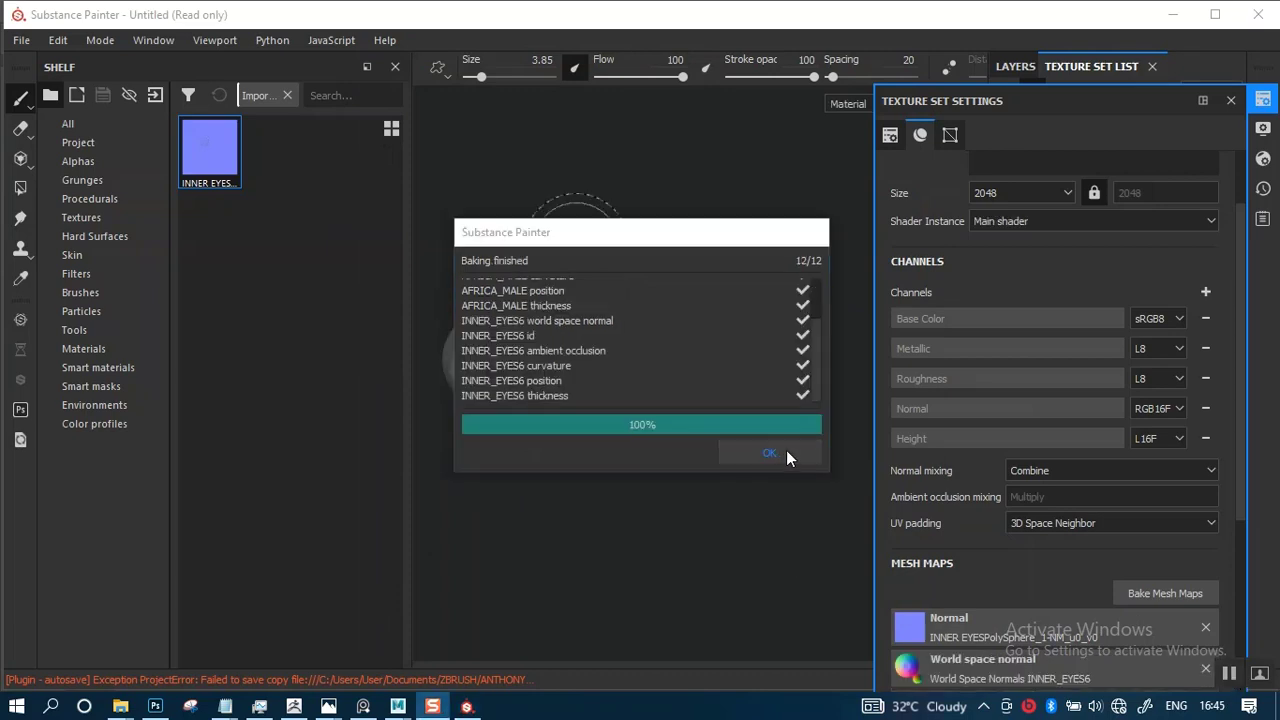
{"action": "left_click", "coordinate": [789, 459]}
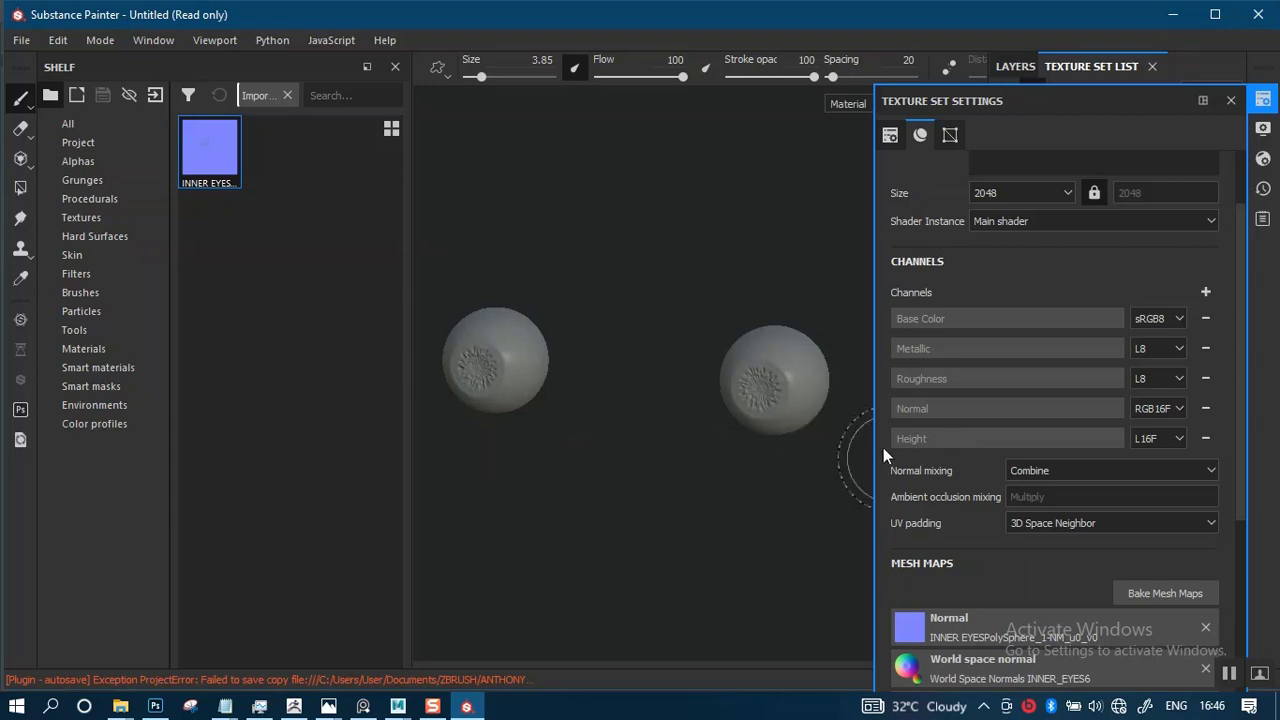
- Review the baking settings without baking again, and make all texture sets visible in the viewport
{"action": "left_click", "coordinate": [1157, 593]}
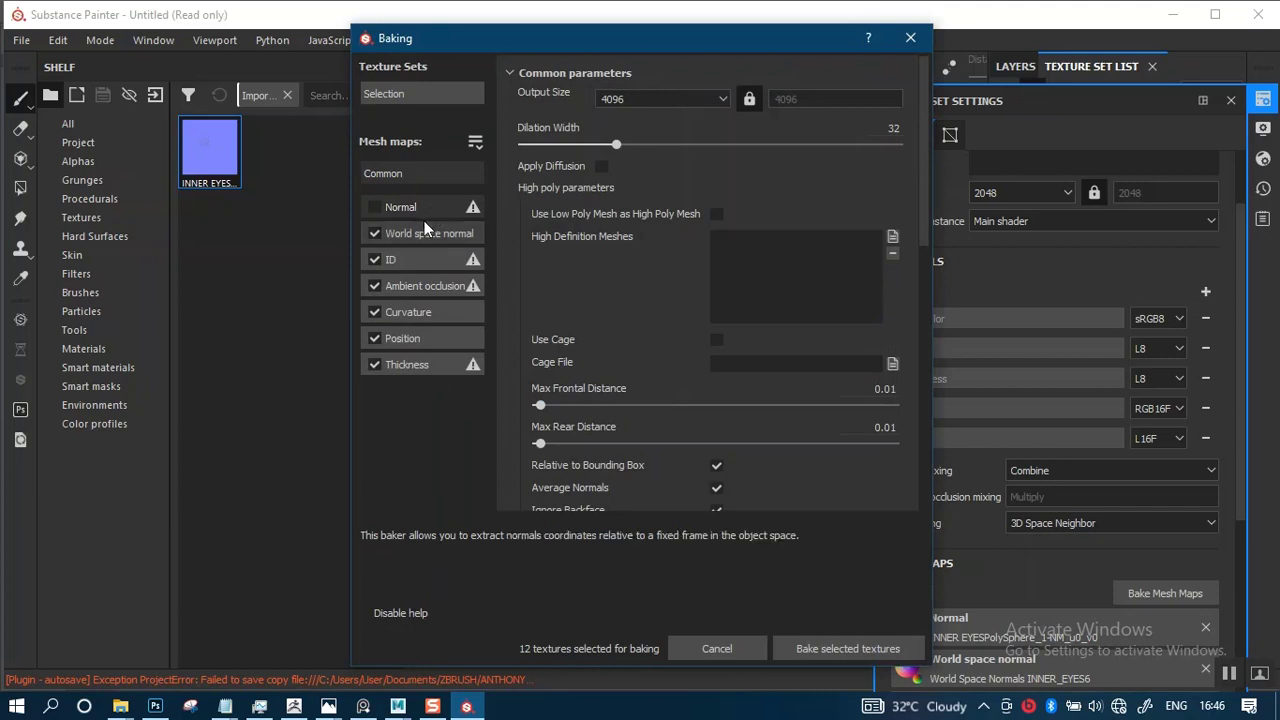
{"action": "left_click", "coordinate": [910, 40]}
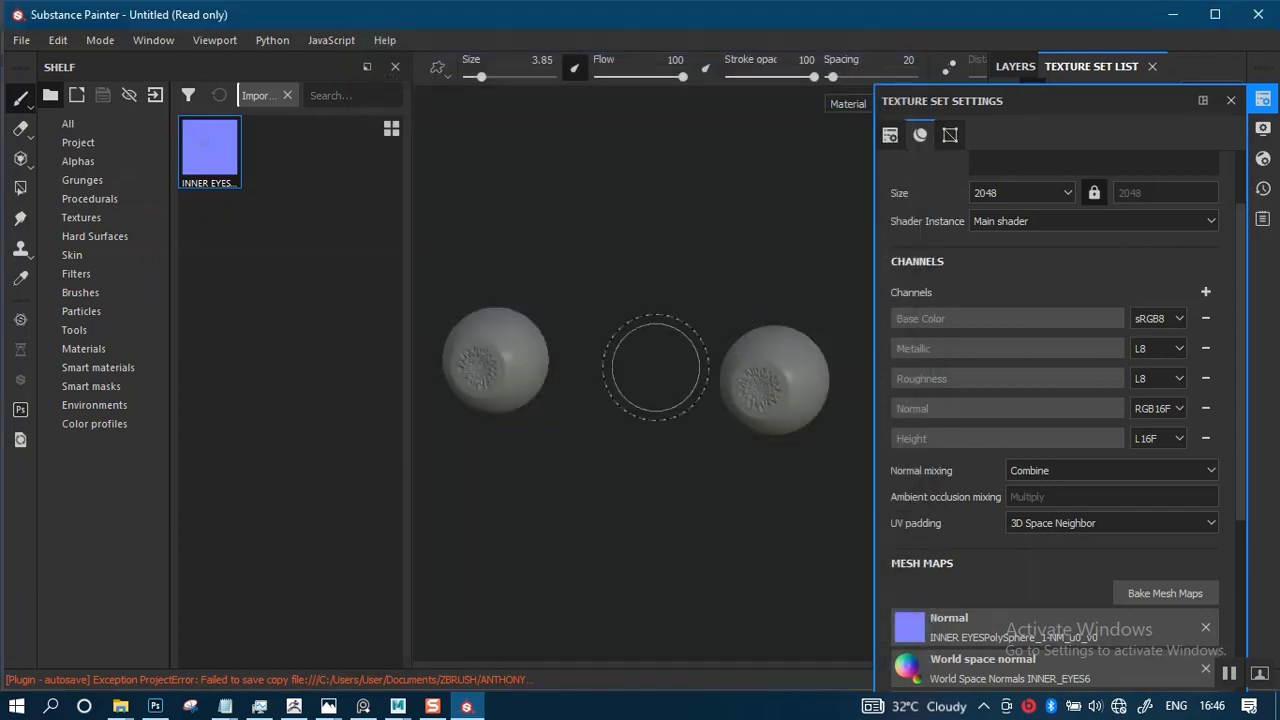
{"action": "left_click", "coordinate": [1231, 100]}
{"action": "left_click", "coordinate": [1030, 68]}
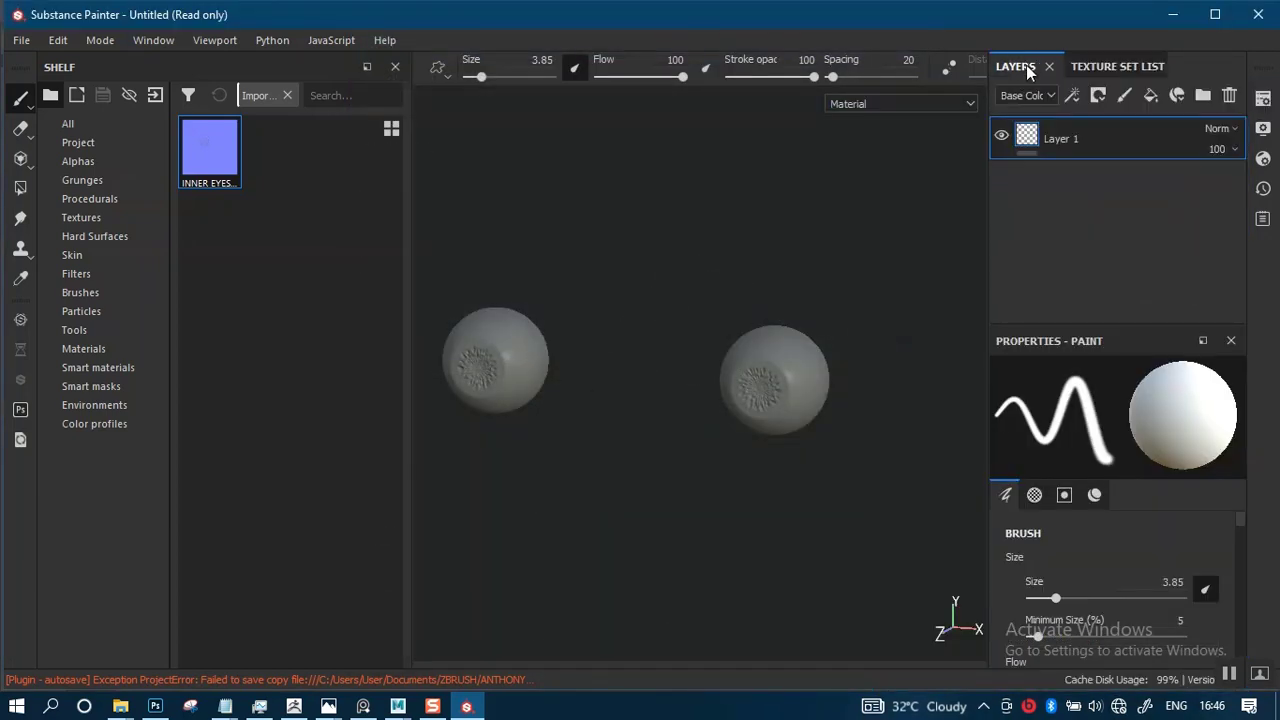
{"action": "left_click", "coordinate": [1090, 66]}
{"action": "left_click", "coordinate": [1032, 92]}
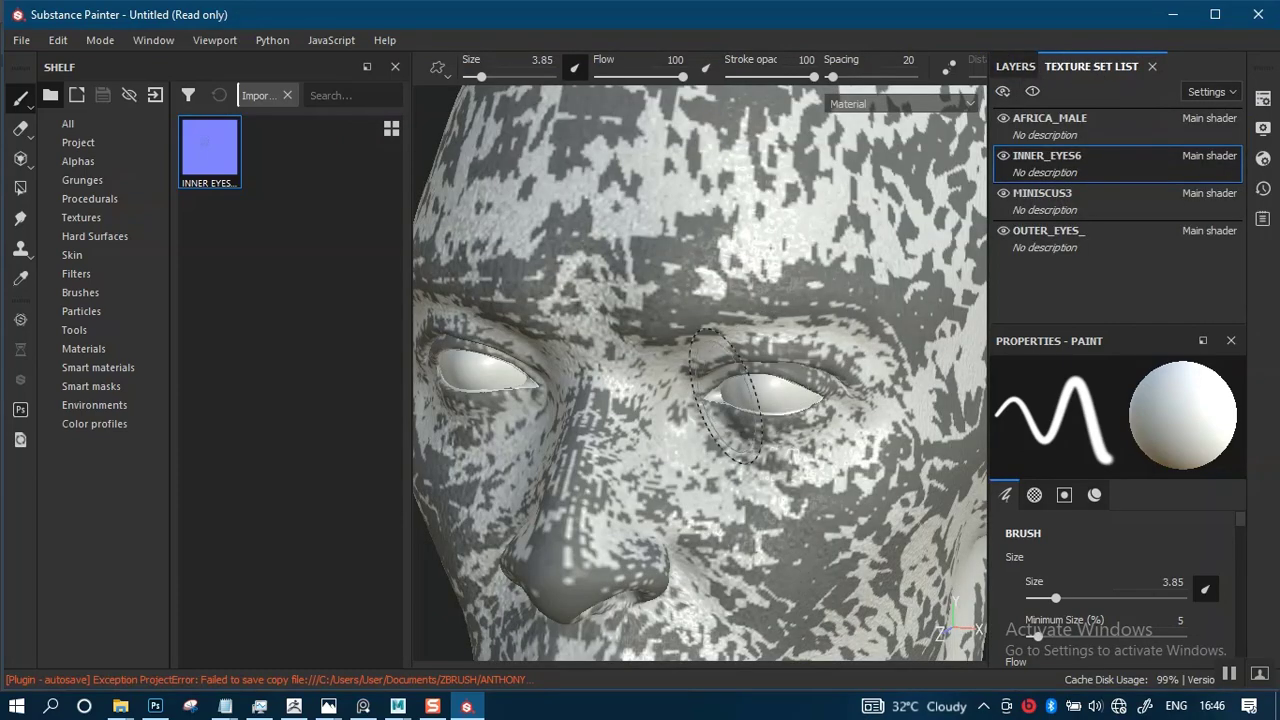
- Examine the baked result across the face, neck and shoulders
{"action": "right_click_drag", "start_coordinate": [713, 443], "coordinate": [710, 132], "text": "alt"}
{"action": "right_click_drag", "start_coordinate": [658, 370], "coordinate": [673, 463], "text": "alt"}
{"action": "middle_click_drag", "start_coordinate": [673, 463], "coordinate": [641, 150], "text": "alt"}
{"action": "right_click_drag", "start_coordinate": [641, 235], "coordinate": [694, 603], "text": "alt"}
{"action": "left_click_drag", "start_coordinate": [716, 520], "coordinate": [697, 464], "text": "alt"}
{"action": "right_click_drag", "start_coordinate": [697, 464], "coordinate": [677, 434], "text": "alt"}
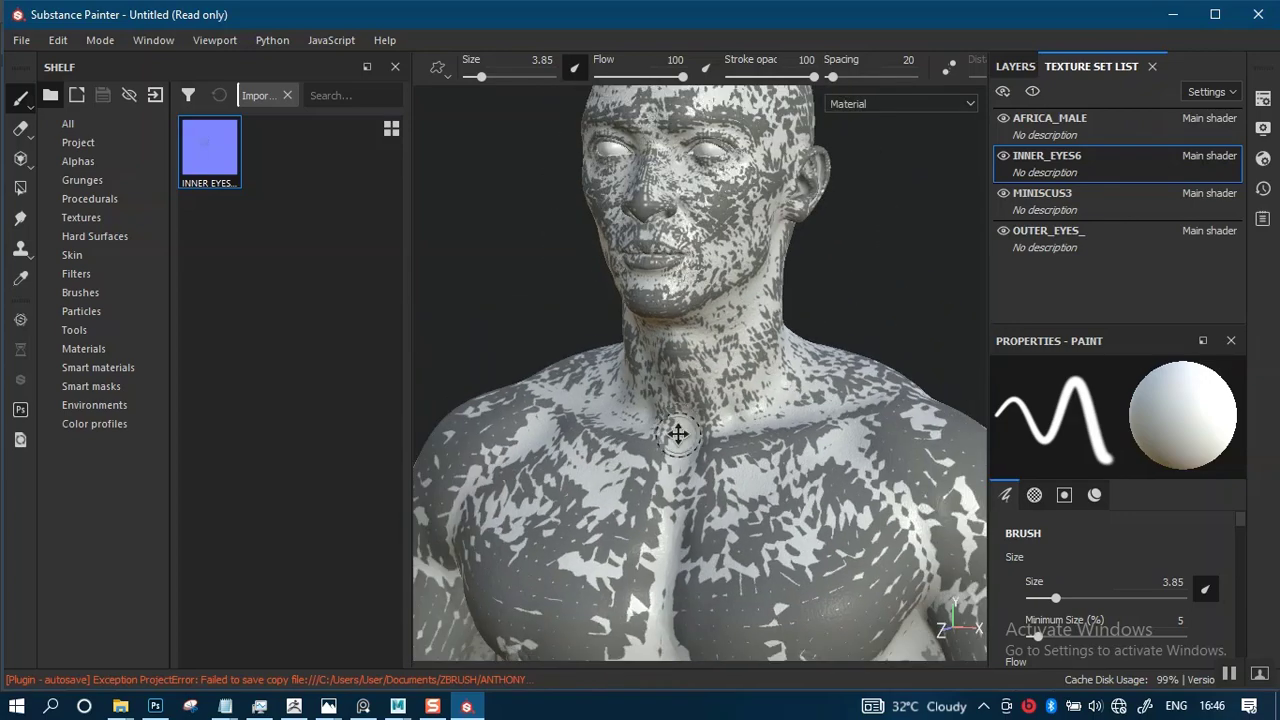
- Examine the baked result over the chest and abdomen from several angles
{"action": "middle_click_drag", "start_coordinate": [677, 434], "coordinate": [640, 400], "text": "alt"}
{"action": "right_click_drag", "start_coordinate": [640, 400], "coordinate": [709, 427], "text": "alt"}
{"action": "left_click_drag", "start_coordinate": [718, 415], "coordinate": [783, 396], "text": "alt"}
{"action": "middle_click_drag", "start_coordinate": [742, 312], "coordinate": [683, 440], "text": "alt"}
{"action": "right_click_drag", "start_coordinate": [697, 338], "coordinate": [700, 312], "text": "alt"}
{"action": "left_click_drag", "start_coordinate": [697, 346], "coordinate": [657, 386], "text": "alt"}
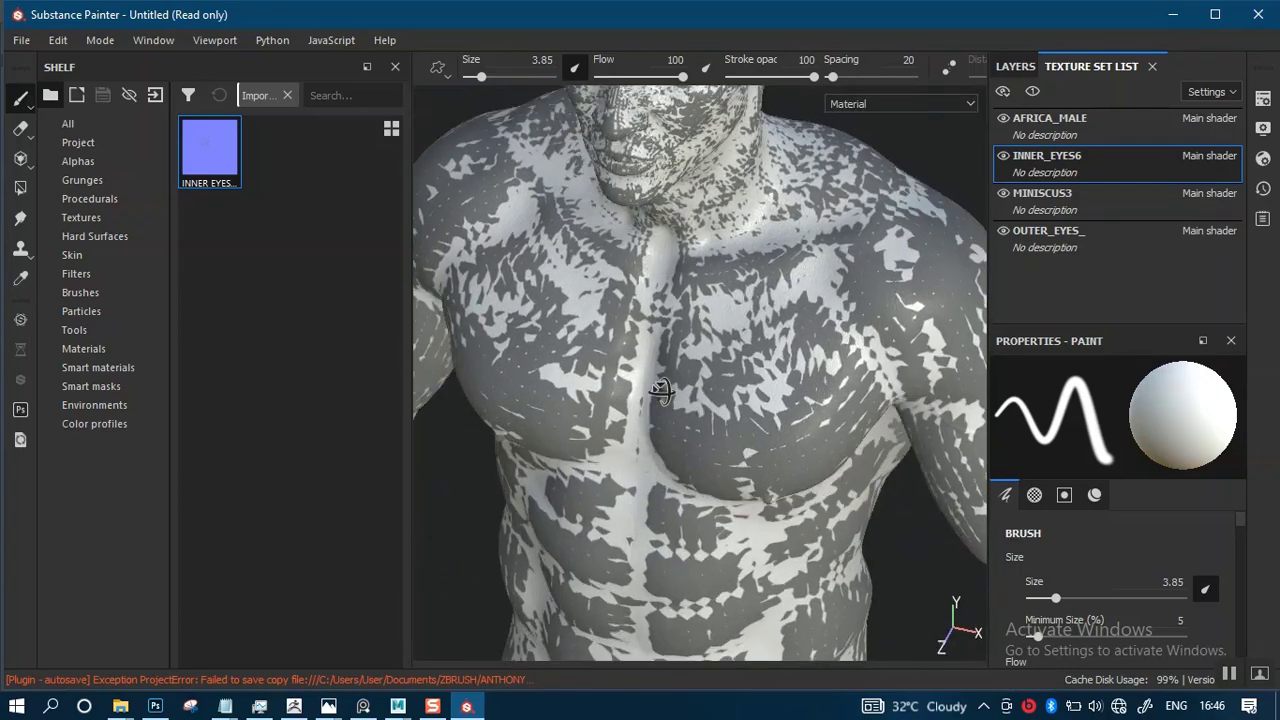
{"action": "middle_click_drag", "start_coordinate": [657, 386], "coordinate": [679, 286], "text": "alt"}
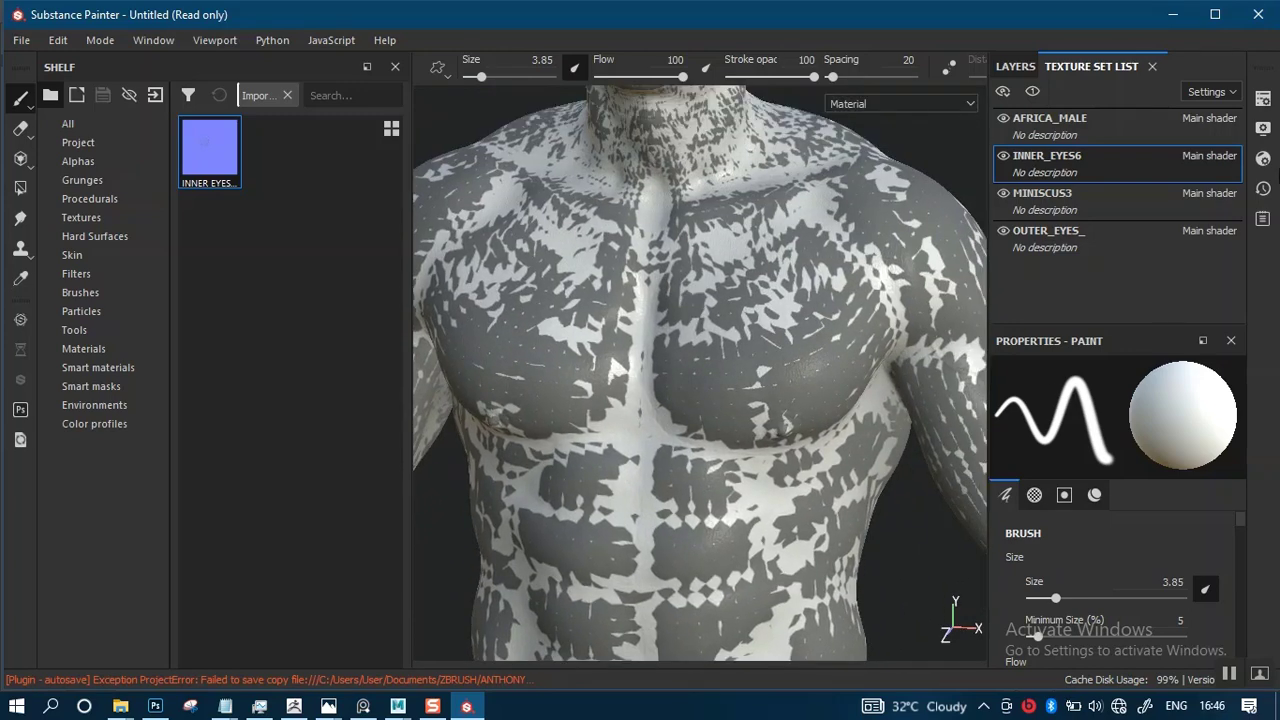
- Review the mesh maps baked for INNER_EYES6 and make AFRICA_MALE the active texture set
{"action": "left_click", "coordinate": [1265, 98]}
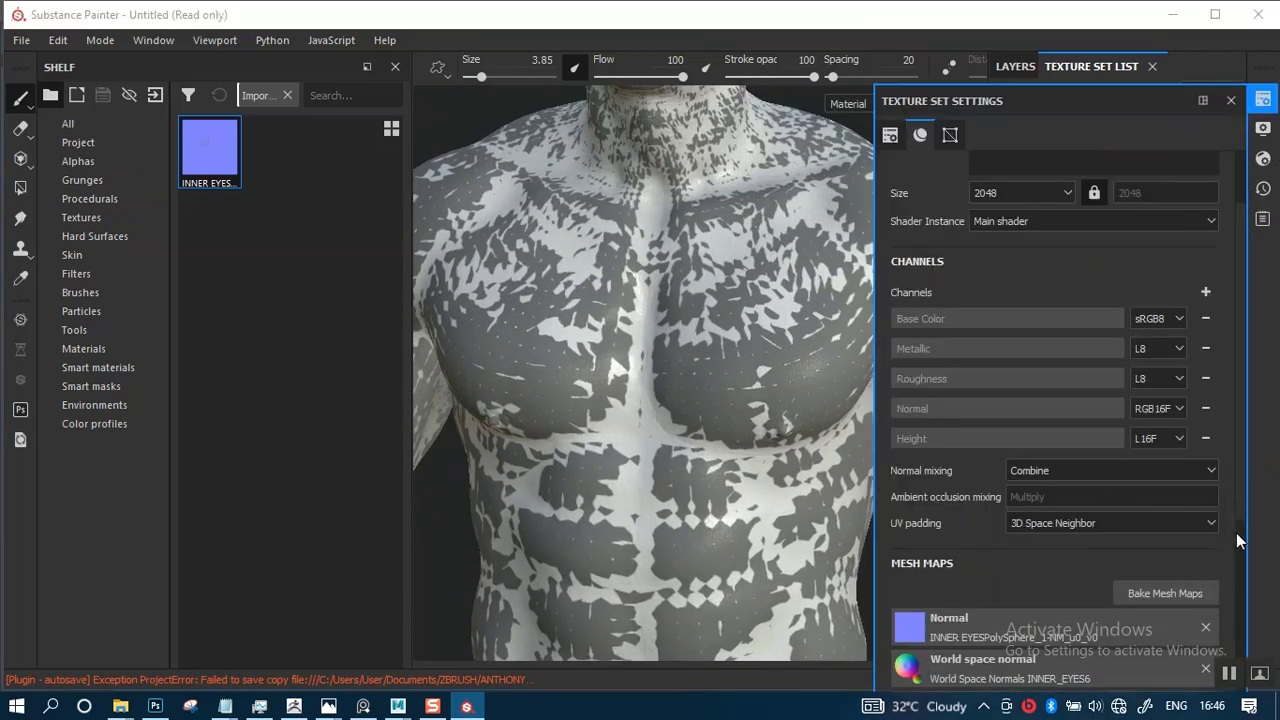
{"action": "scroll", "coordinate": [1215, 500], "scroll_direction": "down", "scroll_amount": 5}
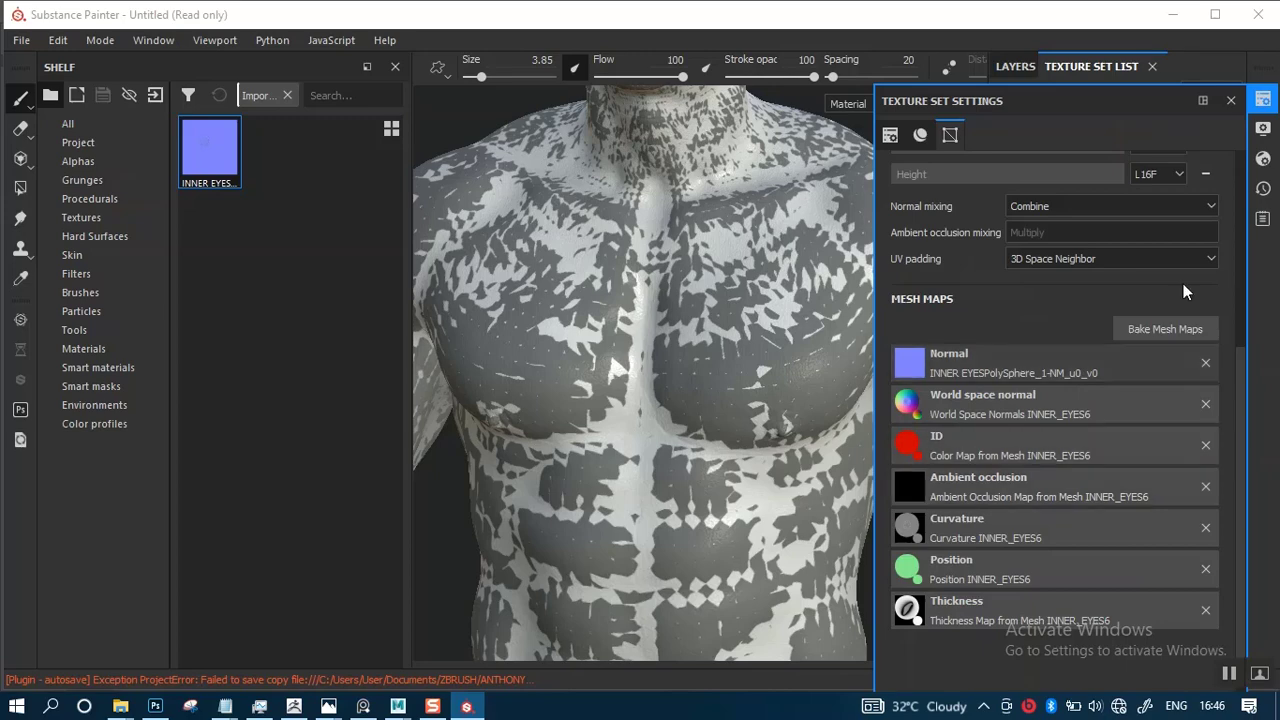
{"action": "left_click", "coordinate": [1231, 101]}
{"action": "left_click", "coordinate": [1065, 124]}
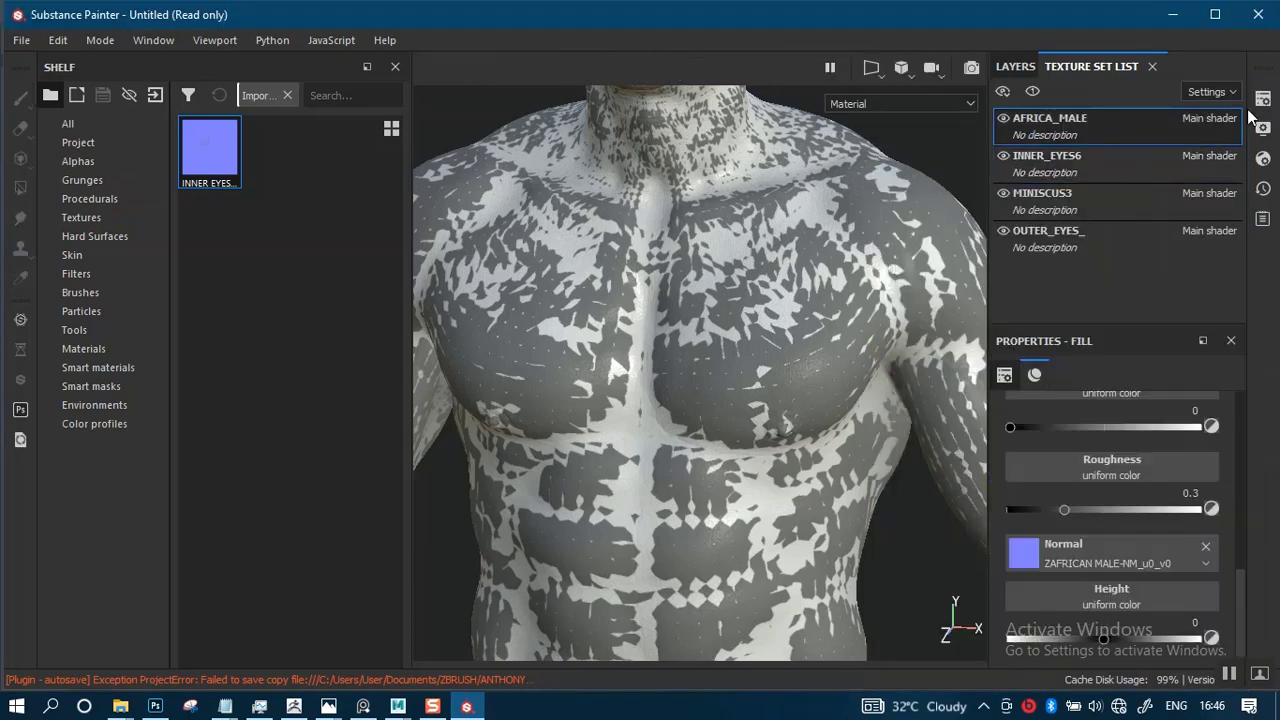
- Remove the baked ambient occlusion map from the AFRICA_MALE texture set's mesh maps
{"action": "left_click", "coordinate": [1262, 98]}
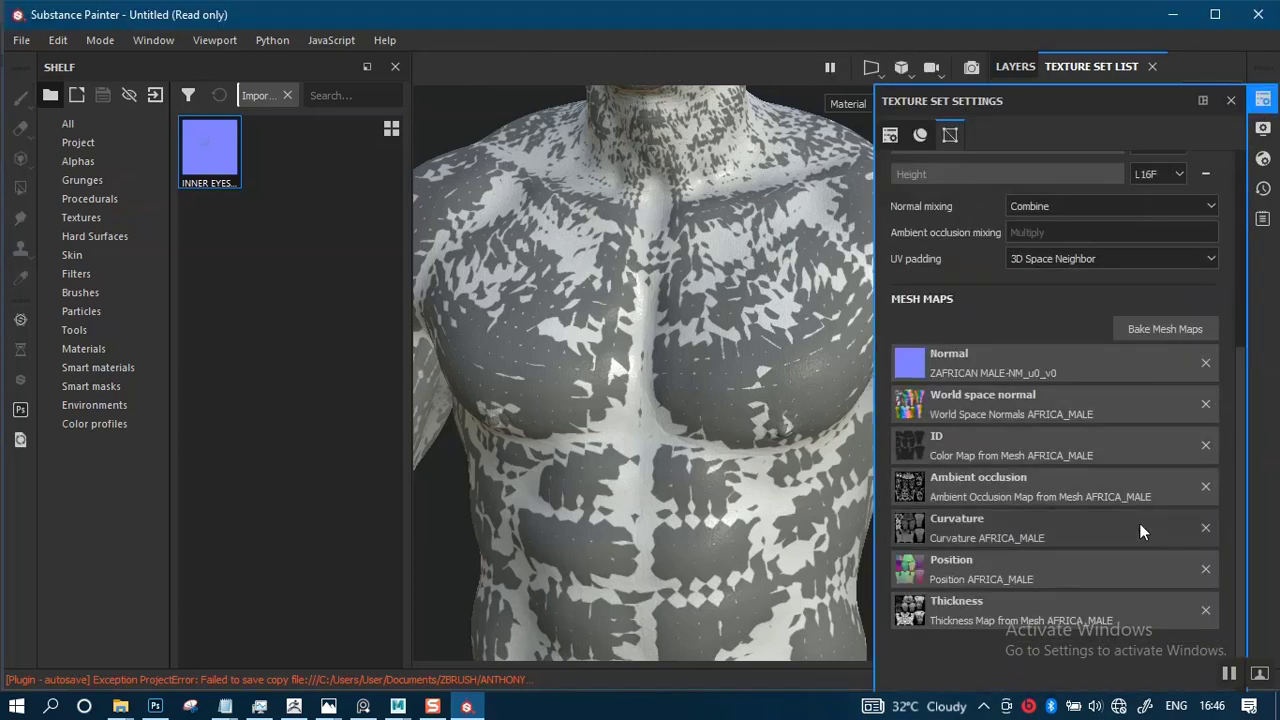
{"action": "left_click", "coordinate": [1206, 487]}
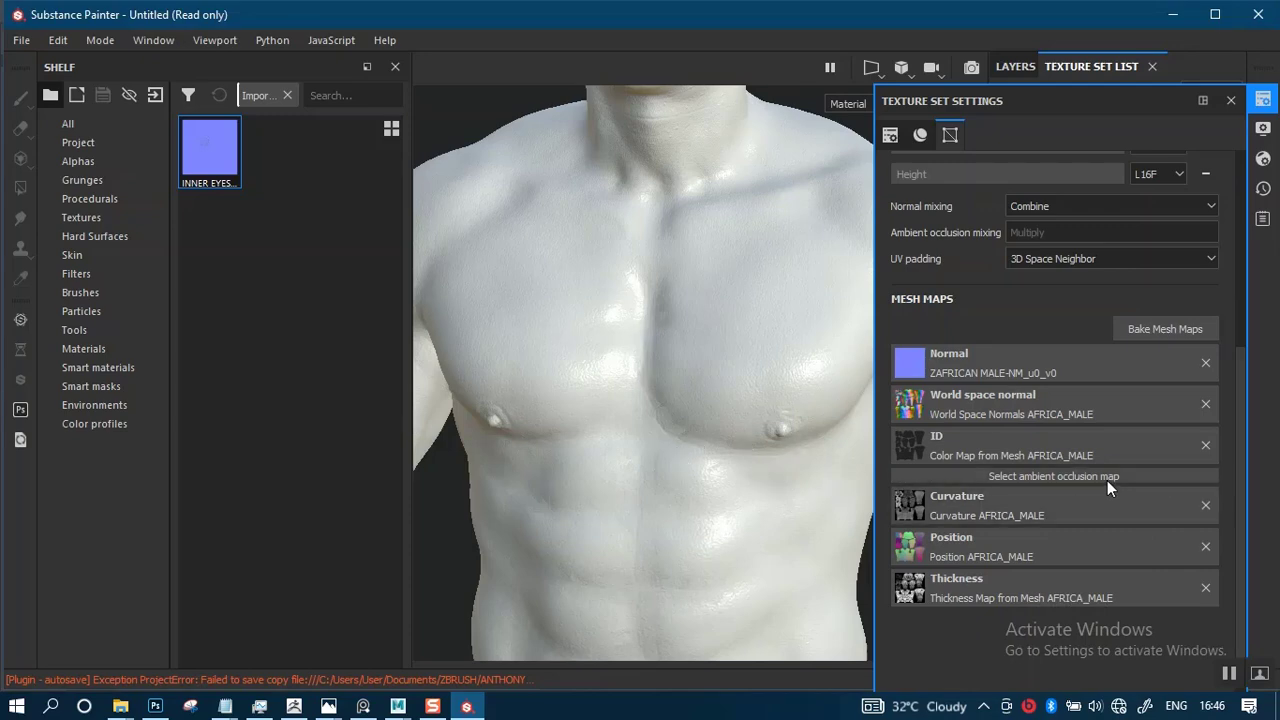
- Examine the head and face from several angles and distances without the ambient occlusion map
{"action": "right_click_drag", "start_coordinate": [640, 457], "coordinate": [621, 317], "text": "alt"}
{"action": "middle_click_drag", "start_coordinate": [621, 317], "coordinate": [595, 450], "text": "alt"}
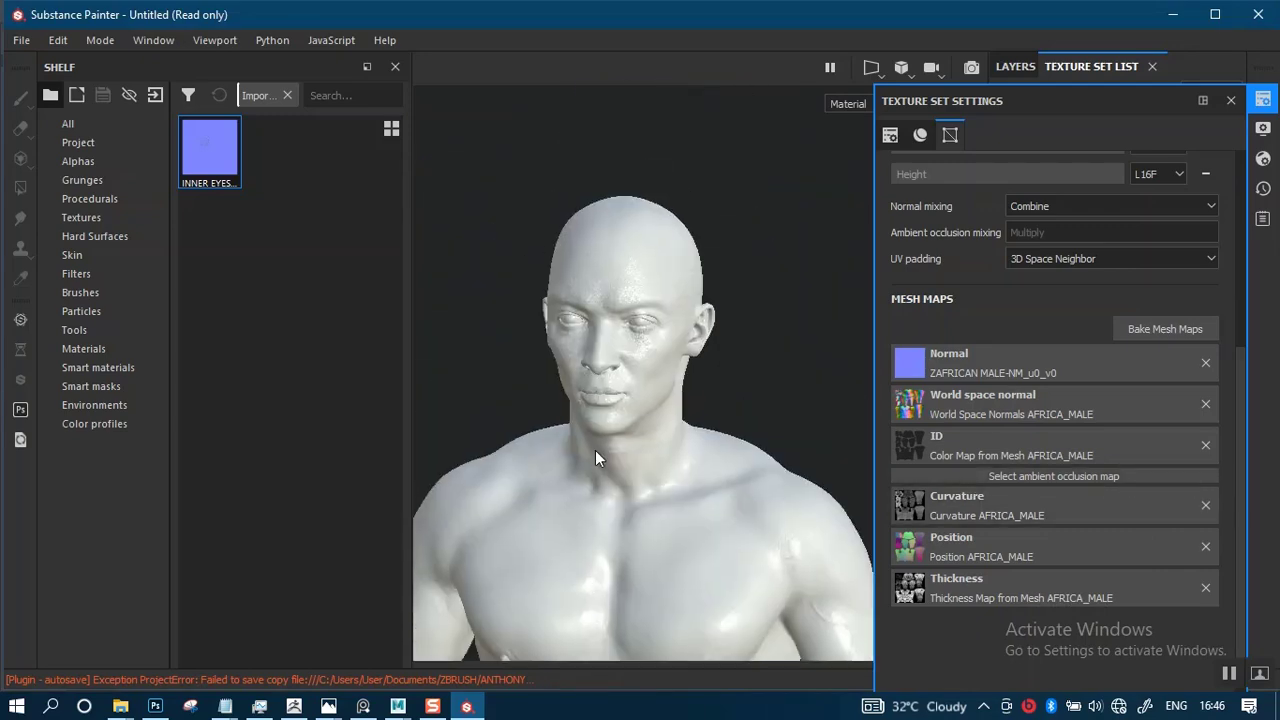
{"action": "right_click_drag", "start_coordinate": [595, 450], "coordinate": [632, 451], "text": "alt"}
{"action": "middle_click_drag", "start_coordinate": [632, 451], "coordinate": [645, 500], "text": "alt"}
{"action": "mouse_move", "coordinate": [645, 500]}
{"action": "right_mouse_down", "text": "alt"}
{"action": "mouse_move", "coordinate": [677, 540]}
{"action": "mouse_move", "coordinate": [675, 571]}
{"action": "mouse_move", "coordinate": [655, 522]}
{"action": "right_mouse_up", "text": "alt"}
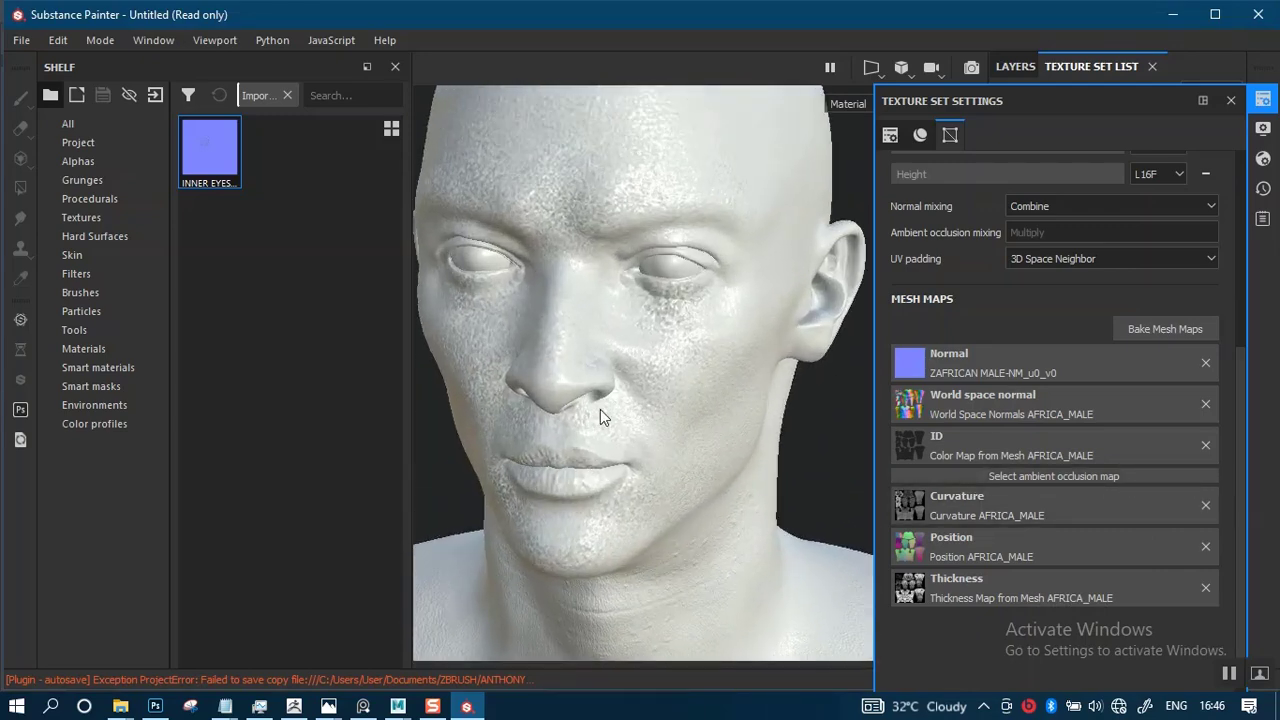
{"action": "left_click_drag", "start_coordinate": [603, 415], "coordinate": [606, 382], "text": "alt"}
{"action": "middle_click_drag", "start_coordinate": [606, 382], "coordinate": [638, 322], "text": "alt"}
{"action": "right_click_drag", "start_coordinate": [638, 322], "coordinate": [651, 381], "text": "alt"}
{"action": "left_click_drag", "start_coordinate": [651, 381], "coordinate": [682, 424], "text": "alt"}
{"action": "right_click_drag", "start_coordinate": [682, 424], "coordinate": [664, 215], "text": "alt"}
{"action": "middle_click_drag", "start_coordinate": [716, 372], "coordinate": [703, 471], "text": "alt"}
{"action": "right_click_drag", "start_coordinate": [706, 471], "coordinate": [772, 341], "text": "alt"}
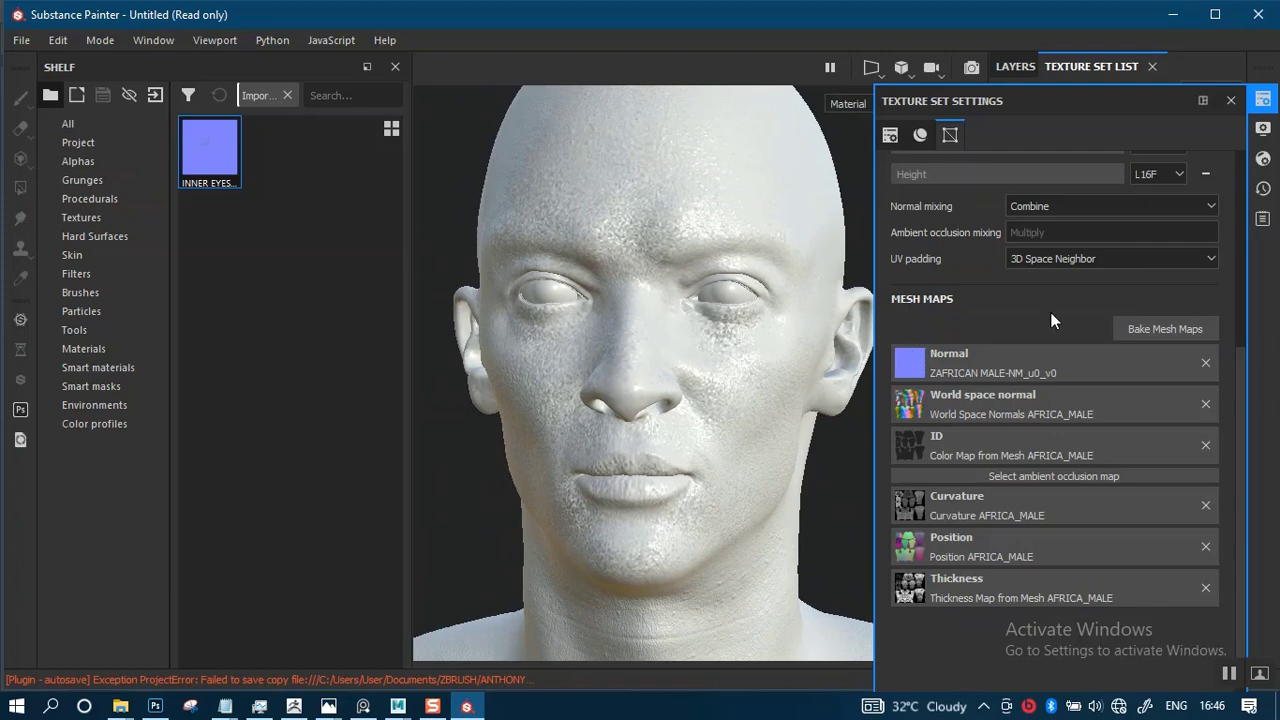
- Start a new mesh map bake and set its output size to 2048
{"action": "left_click", "coordinate": [1156, 330]}
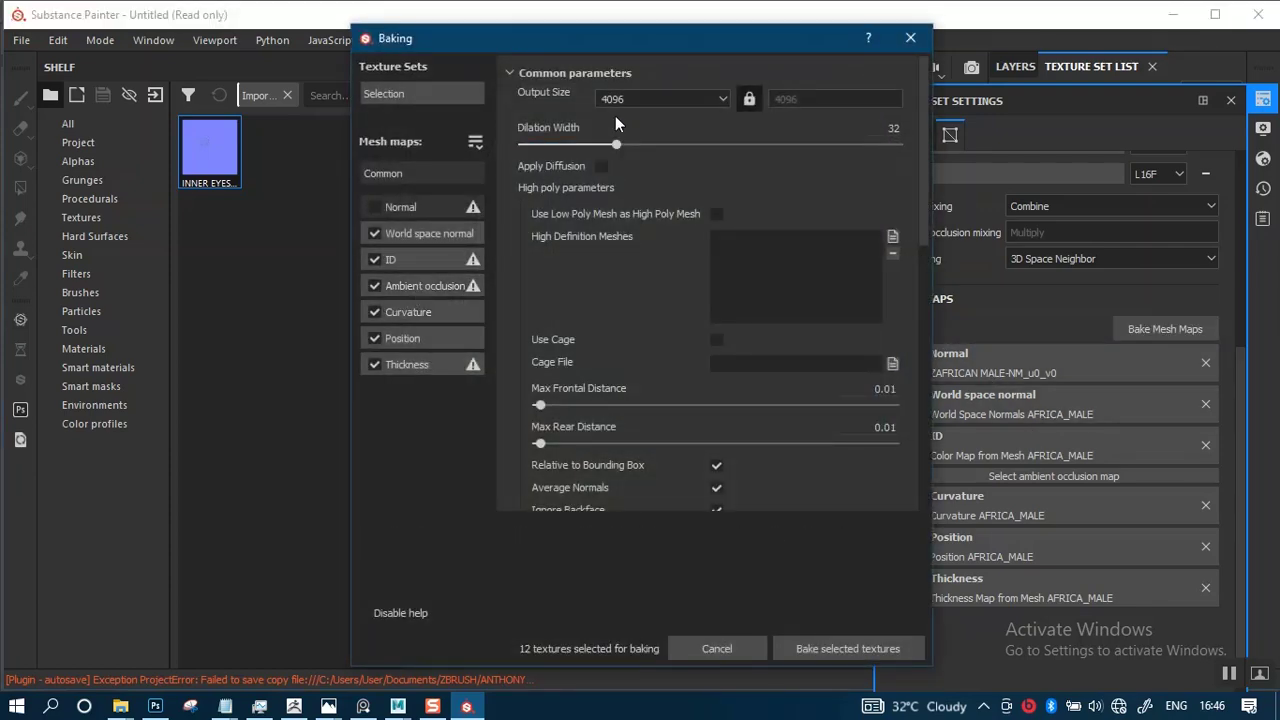
{"action": "left_click", "coordinate": [650, 98]}
{"action": "left_click", "coordinate": [607, 194]}
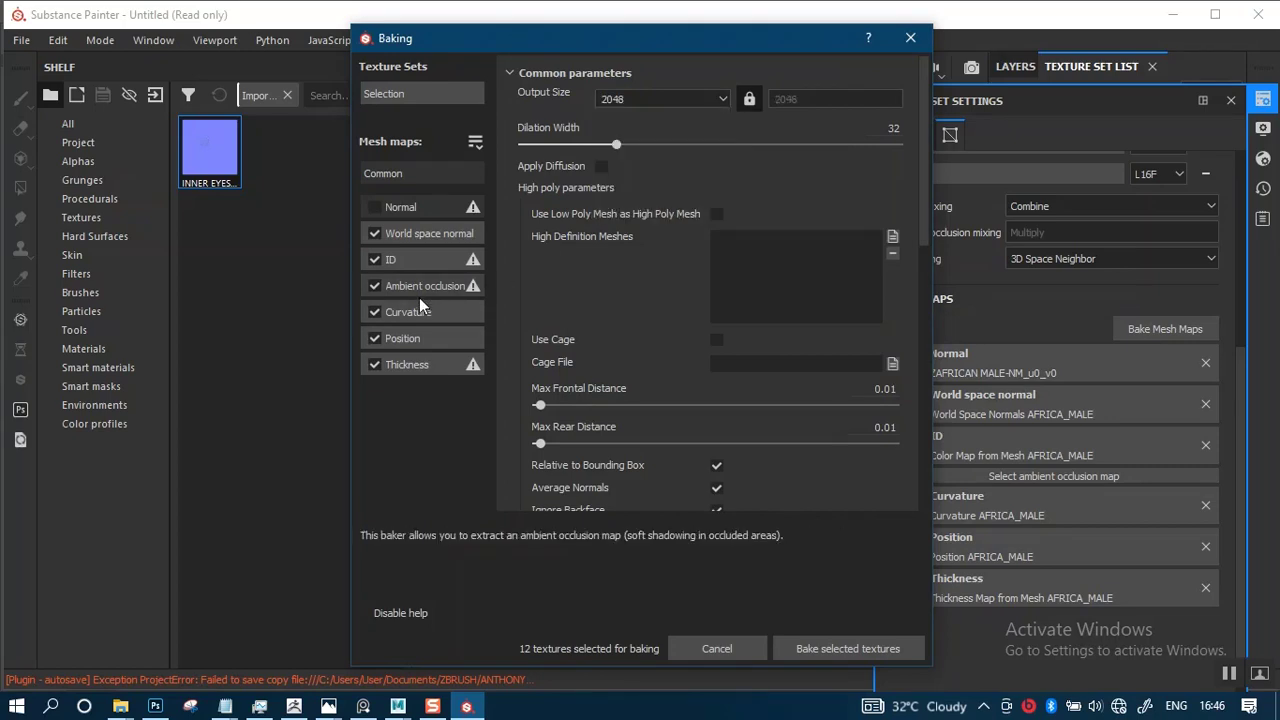
- Set the ambient occlusion baker's Self Occlusion to Only Same Mesh Name for all texture sets, and bake the selected maps
{"action": "left_click", "coordinate": [453, 291]}
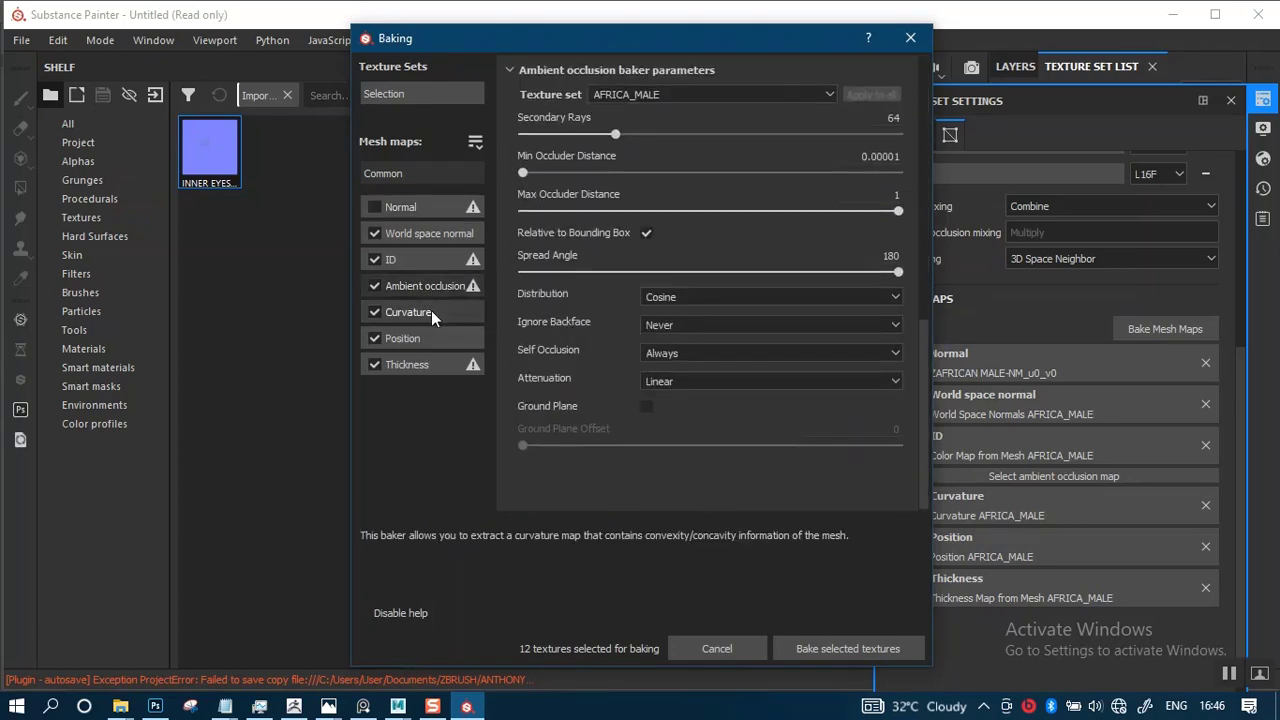
{"action": "left_click", "coordinate": [682, 350]}
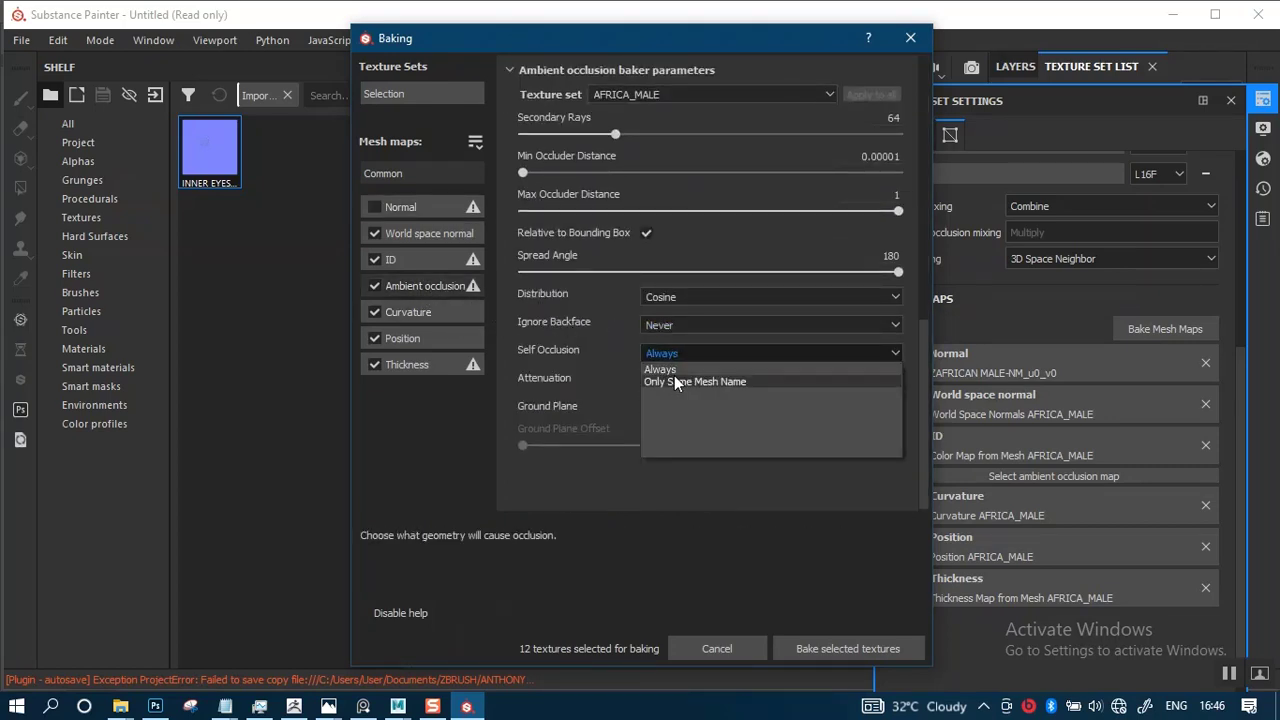
{"action": "left_click", "coordinate": [674, 382]}
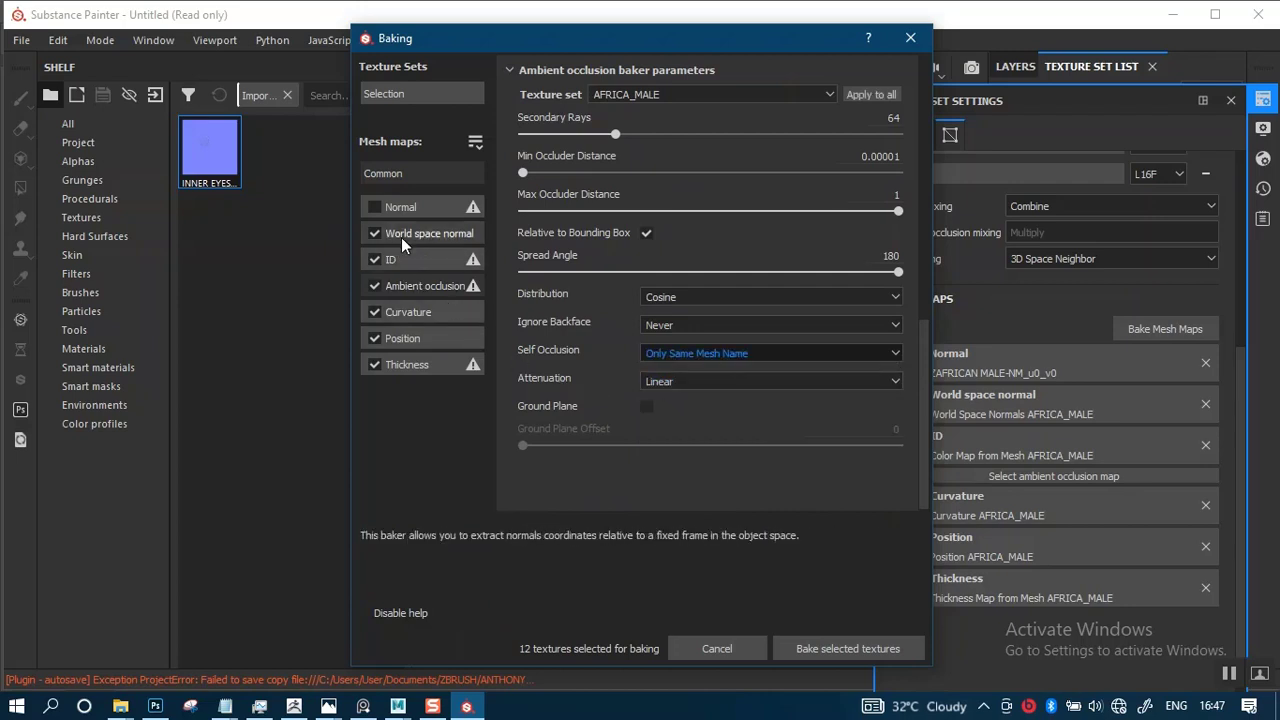
{"action": "left_click", "coordinate": [867, 97]}
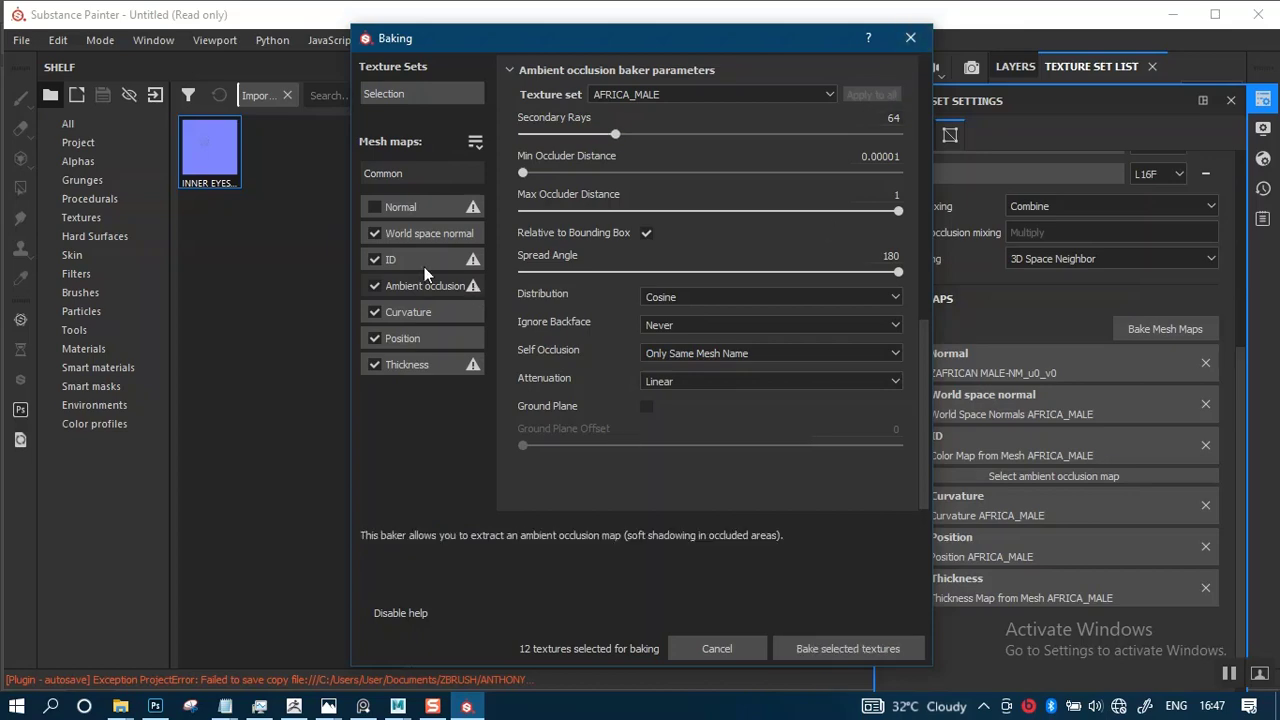
{"action": "left_click", "coordinate": [436, 173]}
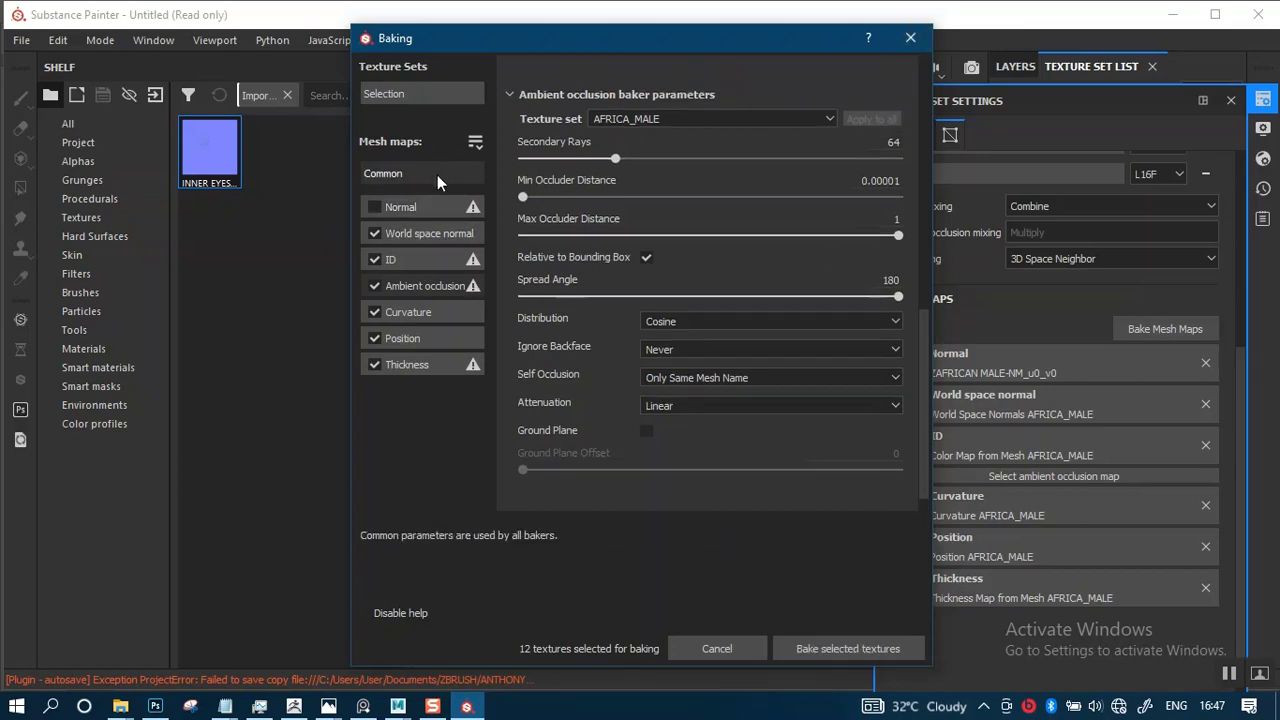
{"action": "left_click", "coordinate": [823, 645]}
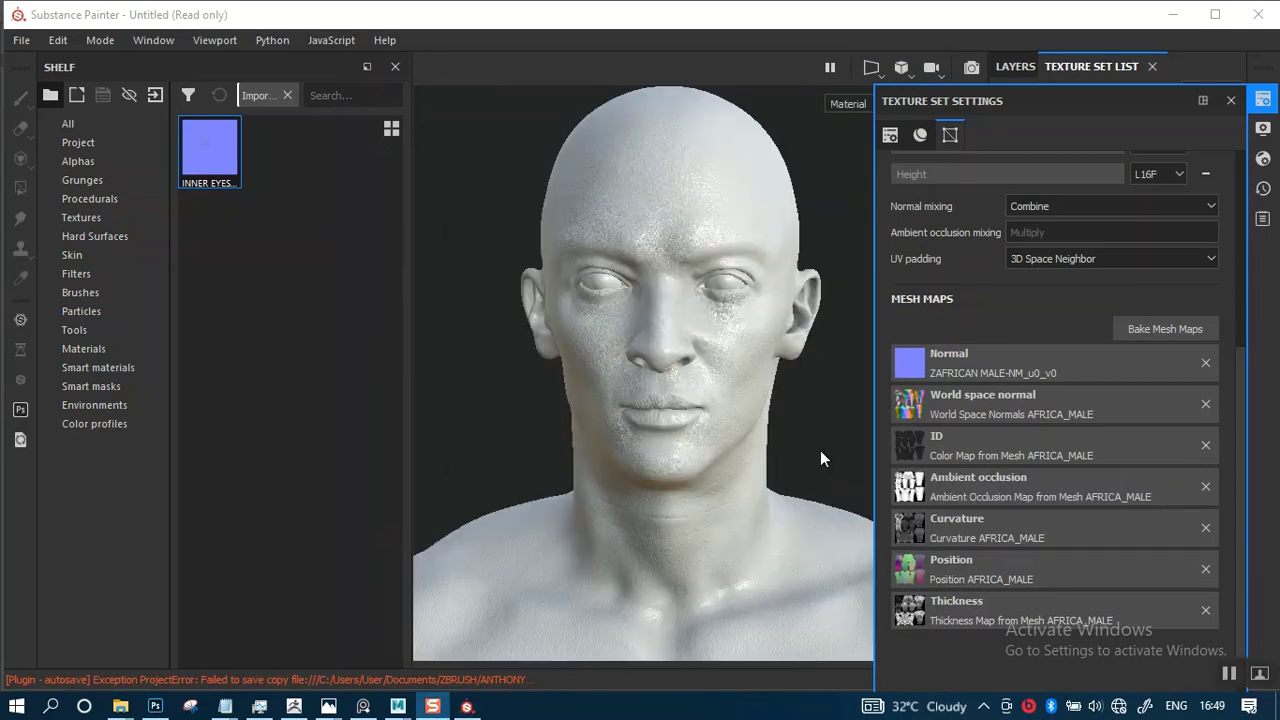
- Bake the mesh maps, including Normal, for only the MINISCUS3 and OUTER_EYES_ texture sets
{"action": "left_click", "coordinate": [1150, 329]}
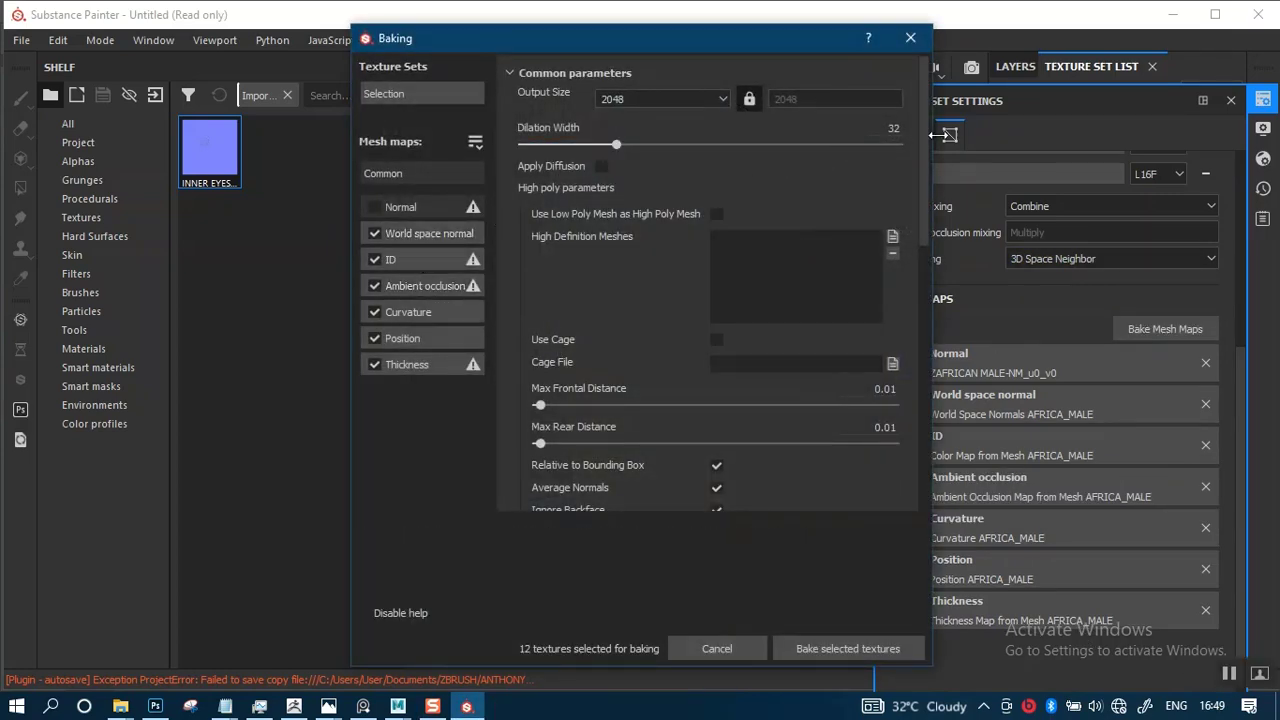
{"action": "left_click", "coordinate": [432, 92]}
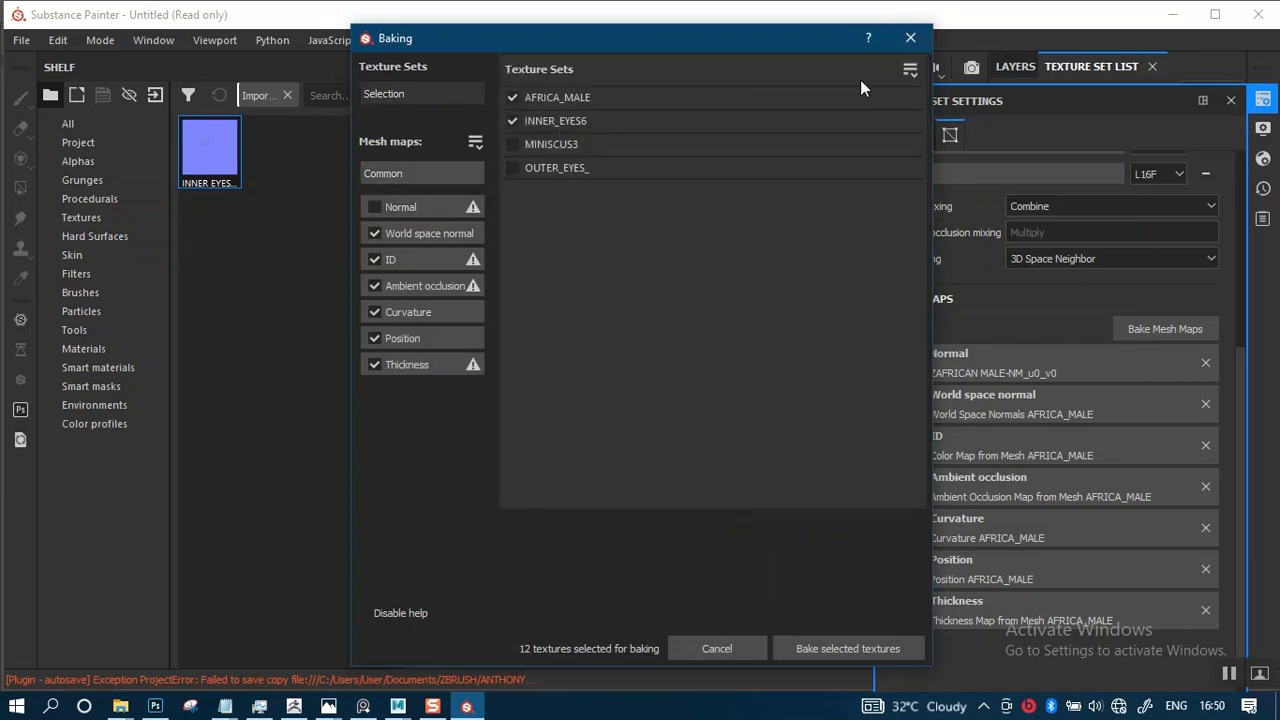
{"action": "left_click", "coordinate": [910, 70]}
{"action": "left_click", "coordinate": [926, 151]}
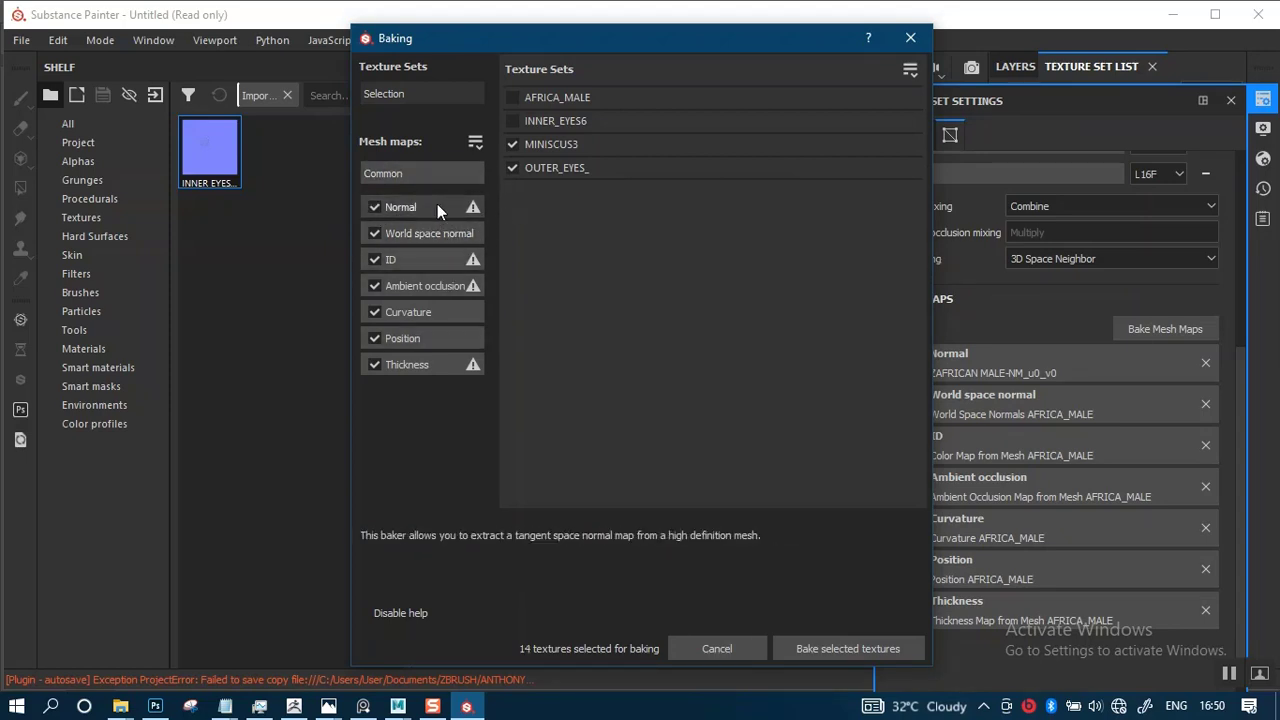
{"action": "left_click", "coordinate": [844, 648]}
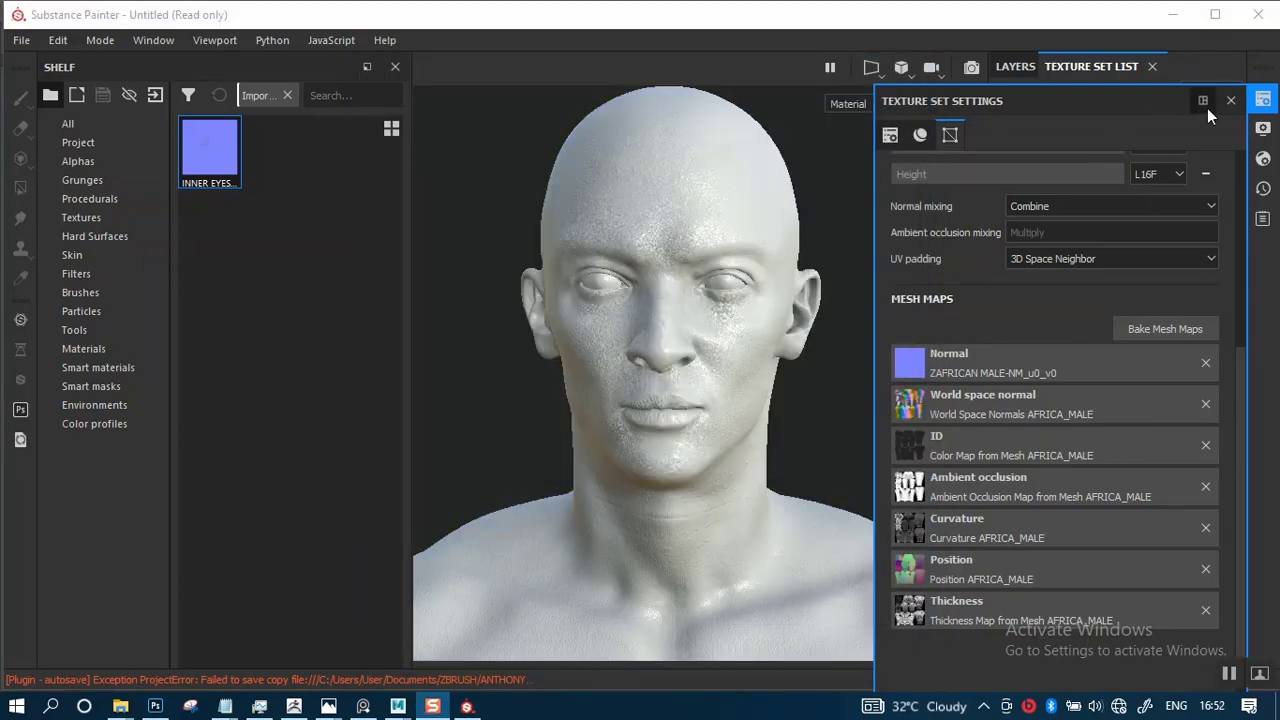
- Hide the texture set settings and delete Fill layer 1 from the AFRICA_MALE texture set
{"action": "left_click", "coordinate": [1204, 102]}
{"action": "right_click_drag", "start_coordinate": [708, 327], "coordinate": [702, 690], "text": "alt"}
{"action": "middle_click_drag", "start_coordinate": [691, 370], "coordinate": [700, 496], "text": "alt"}
{"action": "mouse_move", "coordinate": [689, 366]}
{"action": "left_mouse_down", "text": "alt"}
{"action": "mouse_move", "coordinate": [689, 240]}
{"action": "mouse_move", "coordinate": [703, 366]}
{"action": "left_mouse_up", "text": "alt"}
{"action": "scroll", "coordinate": [703, 366], "scroll_direction": "down", "scroll_amount": 3}
{"action": "left_click", "coordinate": [1019, 64]}
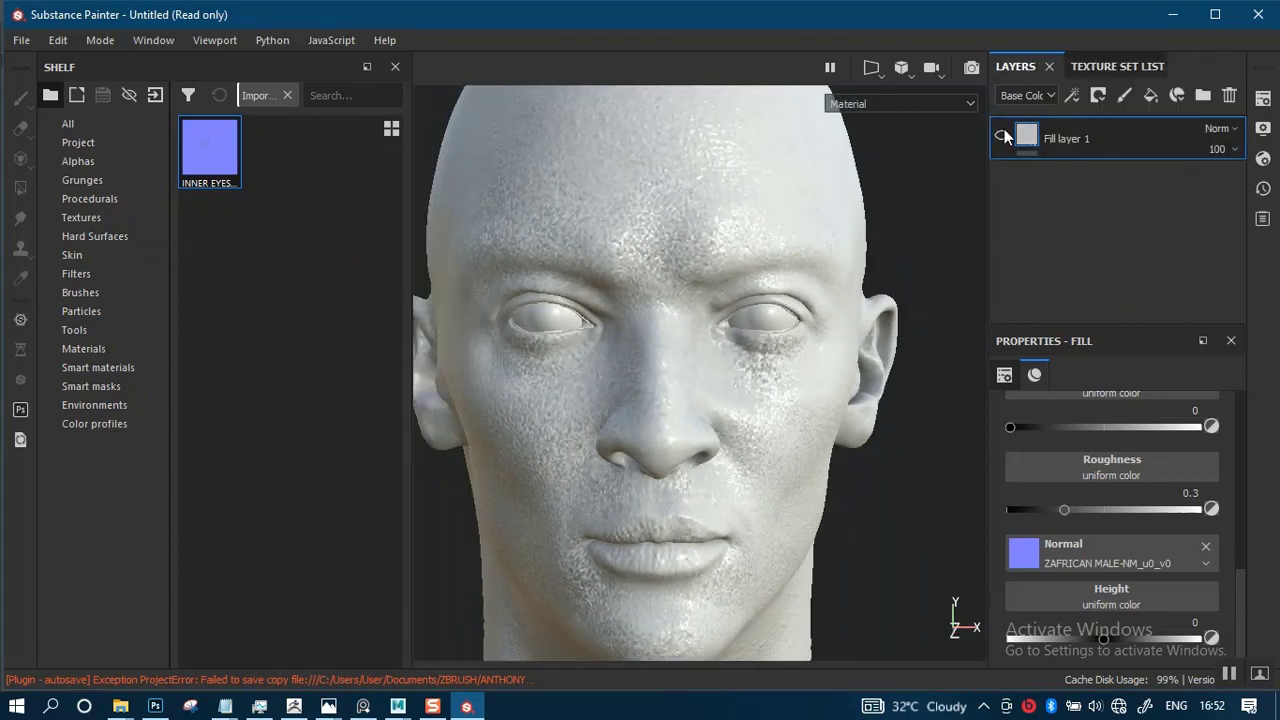
{"action": "left_click", "coordinate": [1125, 68]}
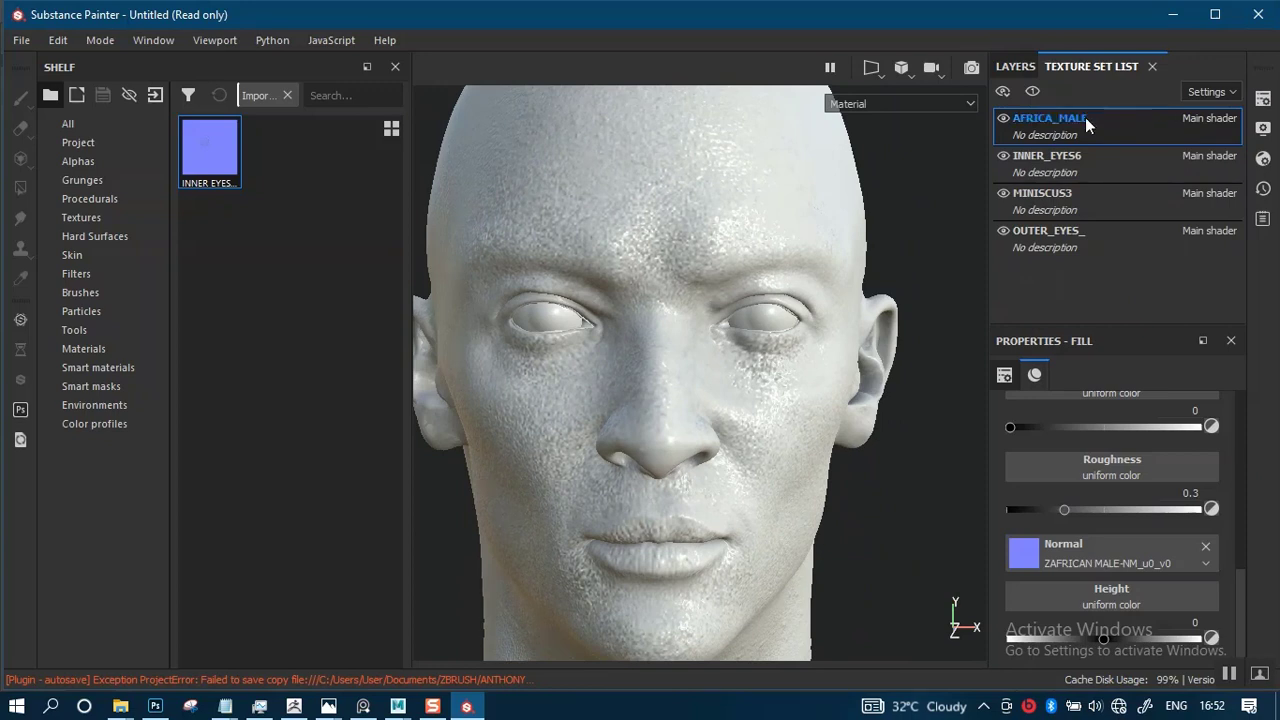
{"action": "left_click", "coordinate": [1012, 64]}
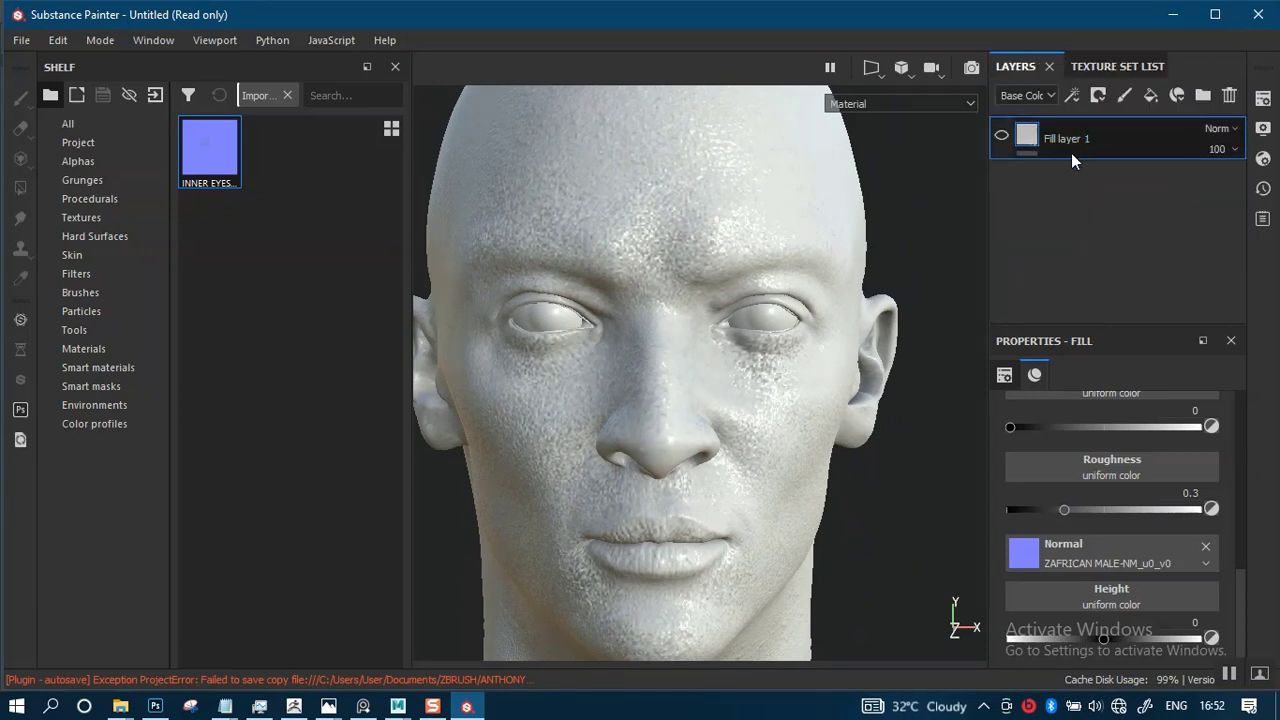
{"action": "key", "text": "Delete"}
- Add a new fill layer to the AFRICA_MALE texture set
{"action": "right_click_drag", "start_coordinate": [715, 385], "coordinate": [678, 322], "text": "alt"}
{"action": "left_click_drag", "start_coordinate": [729, 367], "coordinate": [714, 363], "text": "alt"}
{"action": "right_click_drag", "start_coordinate": [714, 363], "coordinate": [770, 328], "text": "alt"}
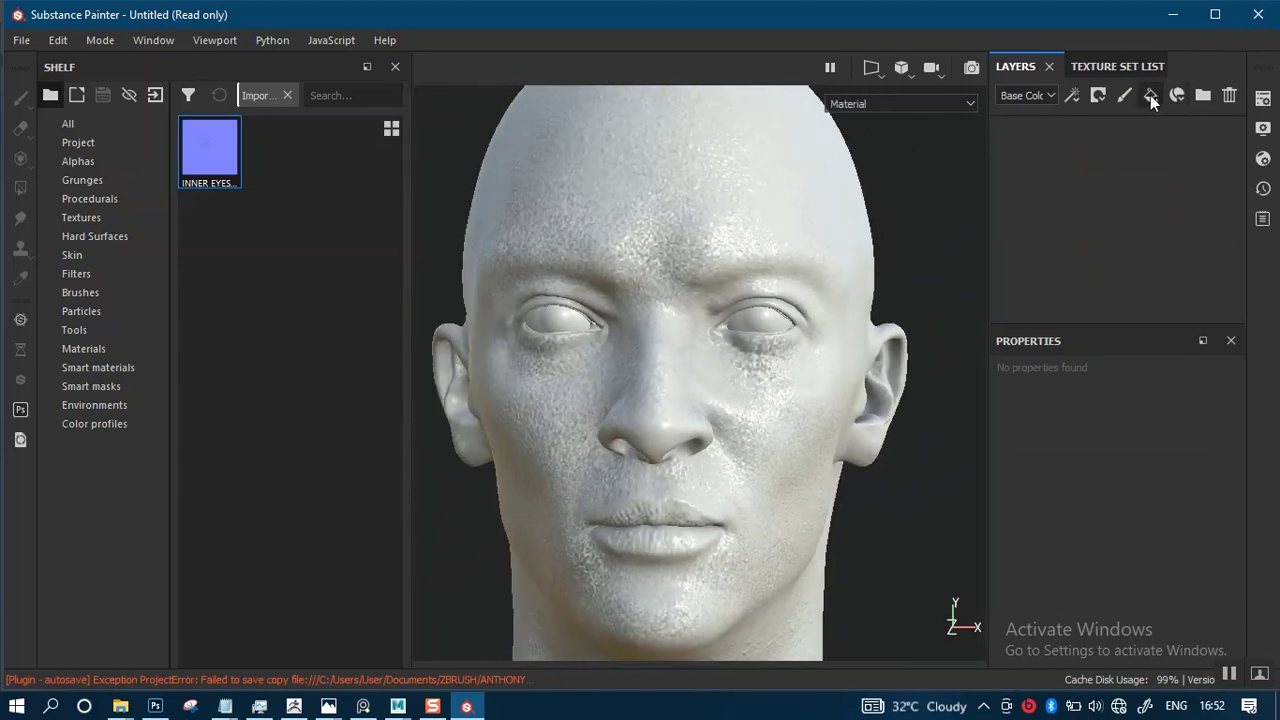
{"action": "key", "text": "ctrl+z"}
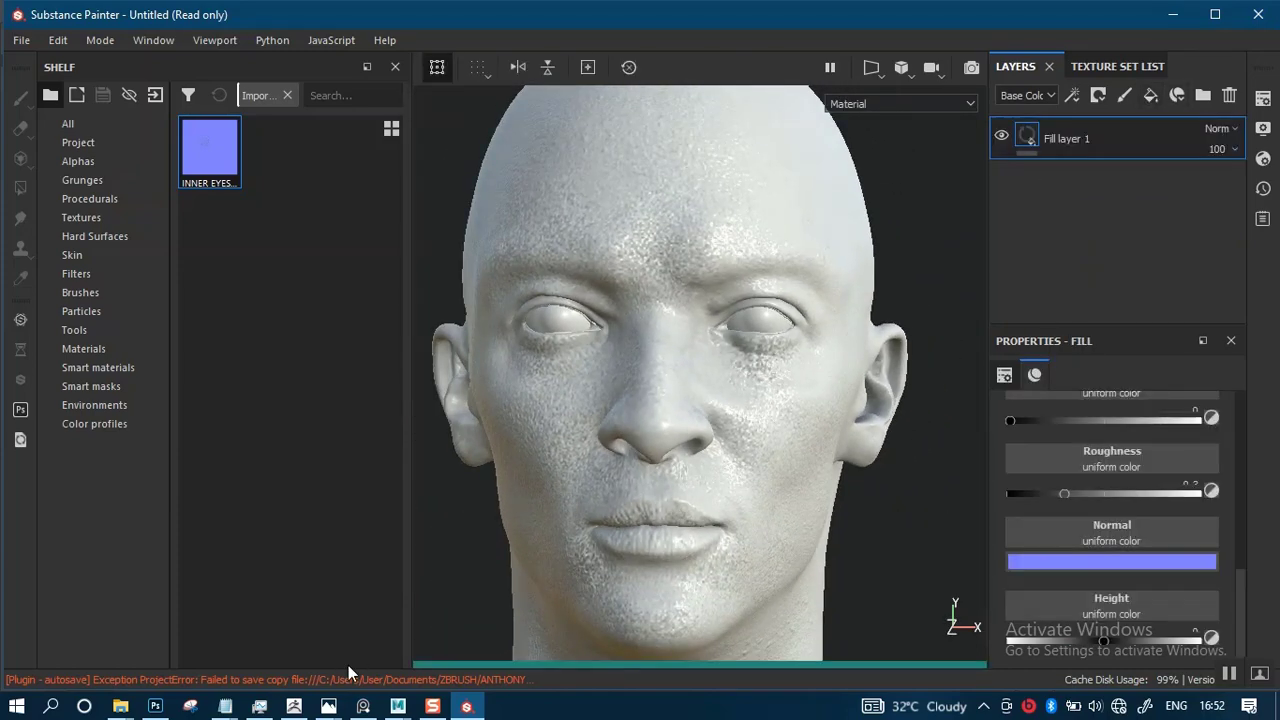
- Bring up the reference image board and place it over the viewport beside the character's head
{"action": "left_click", "coordinate": [363, 706]}
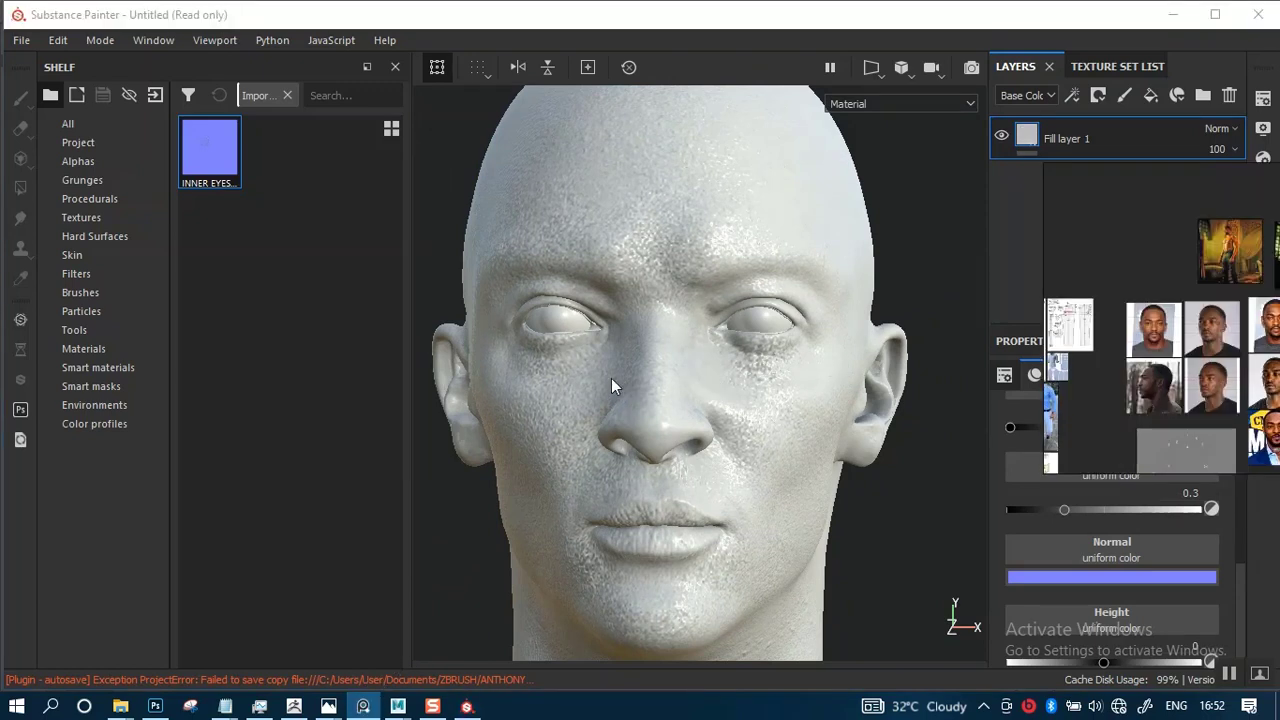
{"action": "left_click", "coordinate": [964, 377]}
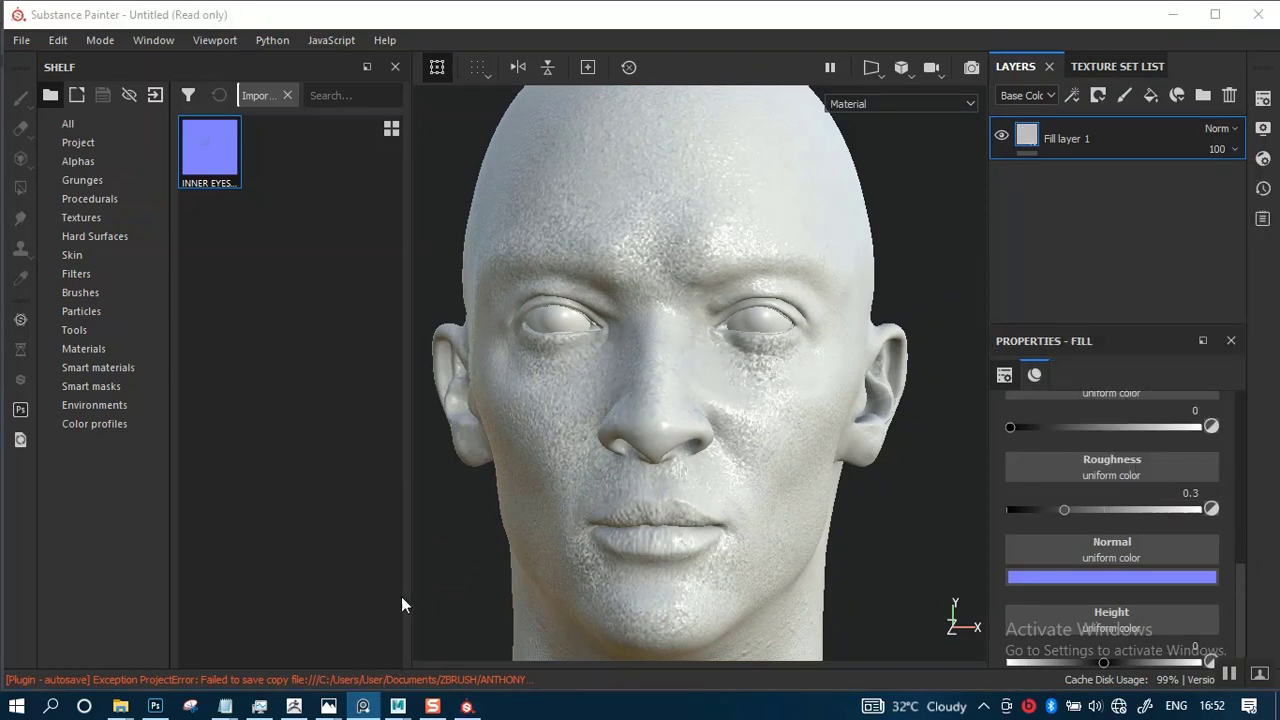
{"action": "left_click", "coordinate": [357, 706]}
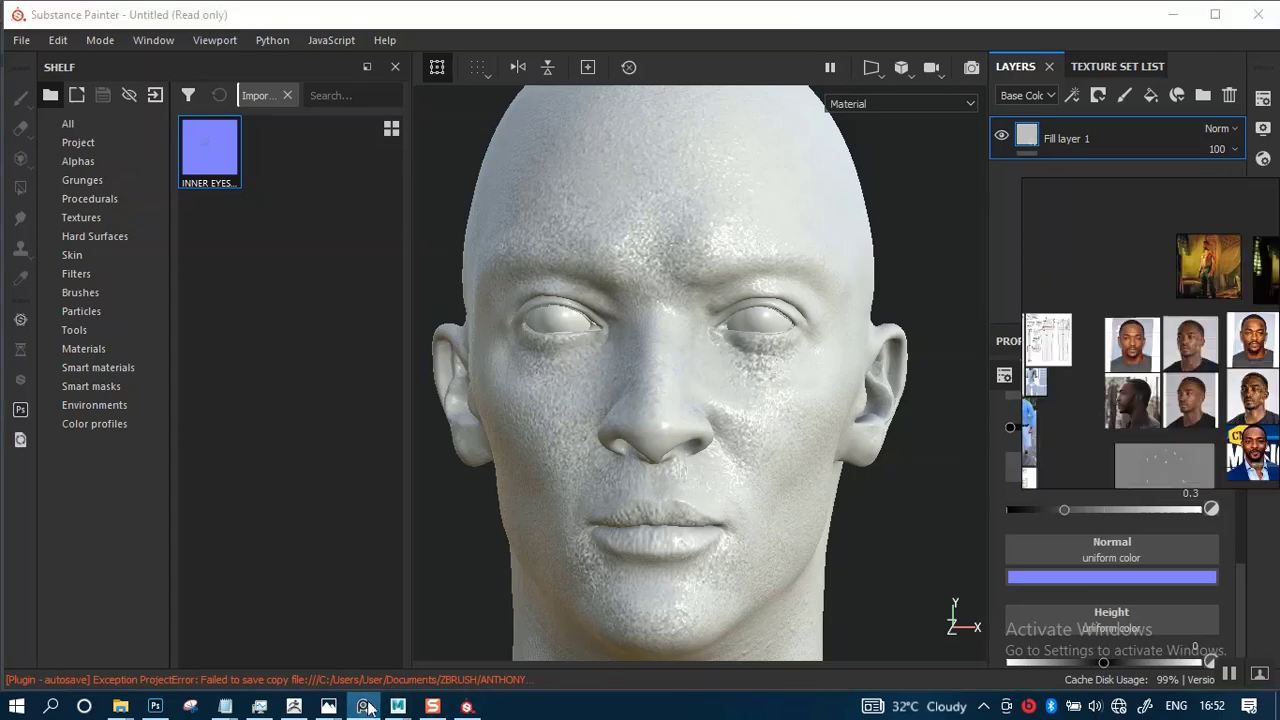
{"action": "left_click_drag", "start_coordinate": [1074, 427], "coordinate": [805, 232]}
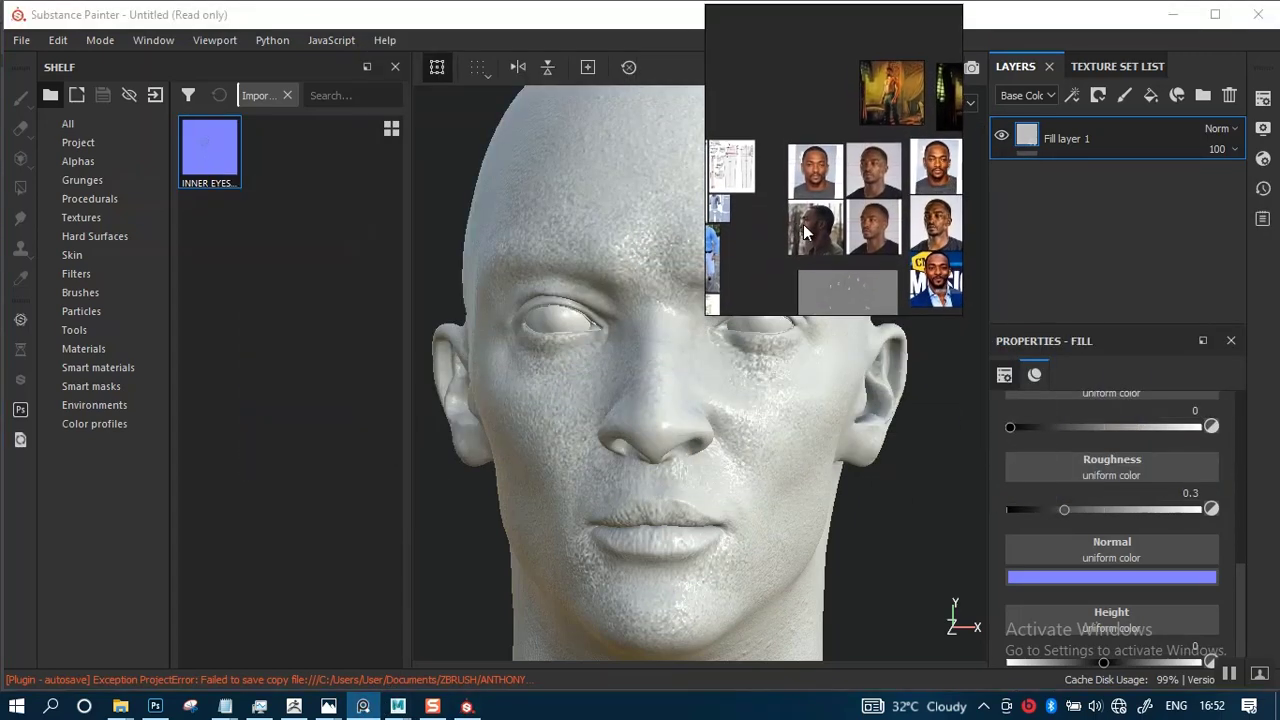
{"action": "scroll", "coordinate": [697, 482], "scroll_direction": "down", "scroll_amount": 3}
{"action": "scroll", "coordinate": [654, 314], "scroll_direction": "up", "scroll_amount": 2}
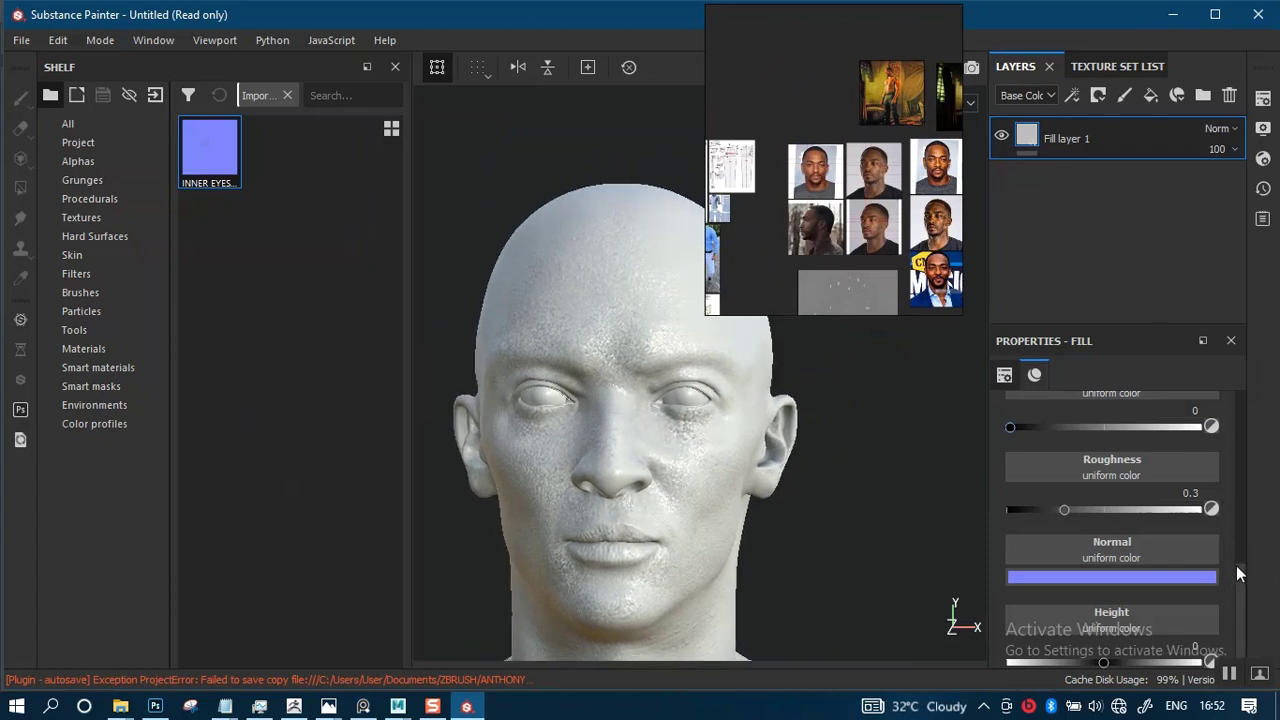
- Set the fill layer's base color to red, with RGB 0.660, 0.027, 0.027
{"action": "left_click_drag", "start_coordinate": [1235, 531], "coordinate": [1127, 521]}
{"action": "left_click", "coordinate": [1127, 521]}
{"action": "left_click", "coordinate": [1128, 548]}
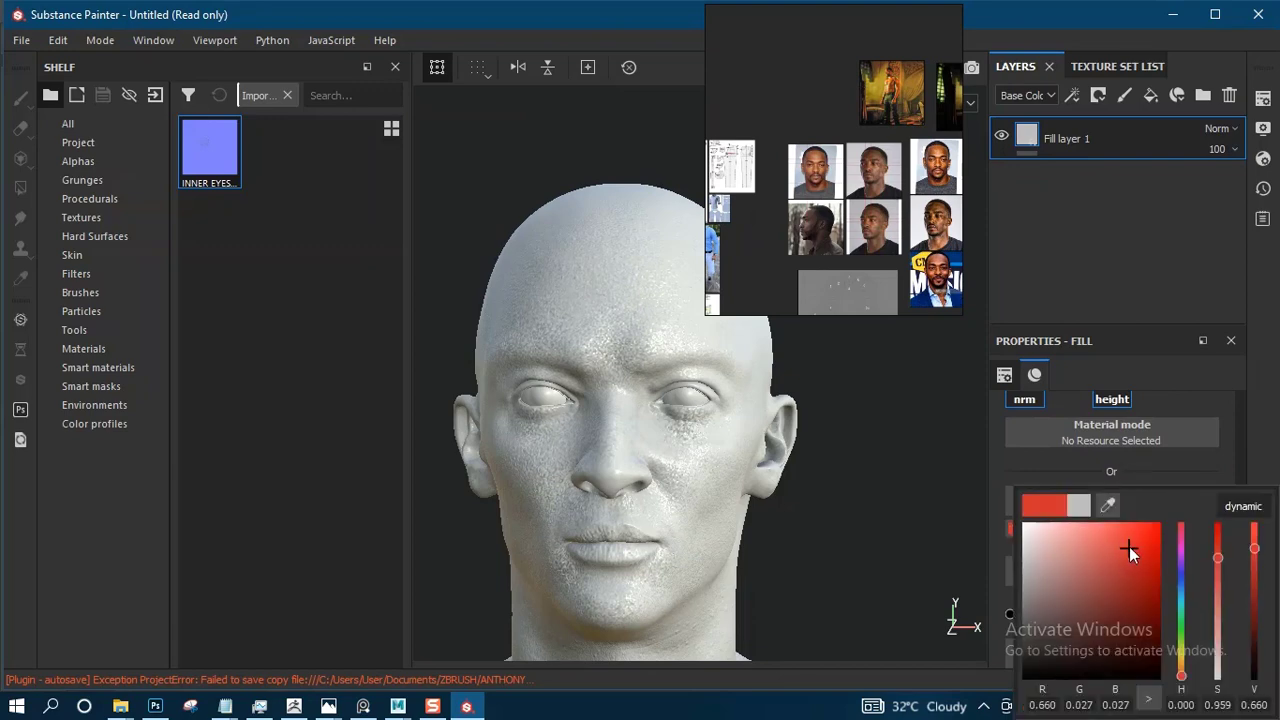
- Examine the skin detail under the red fill around the nose, mouth, cheek and ear
{"action": "right_click_drag", "start_coordinate": [662, 494], "coordinate": [670, 490], "text": "alt"}
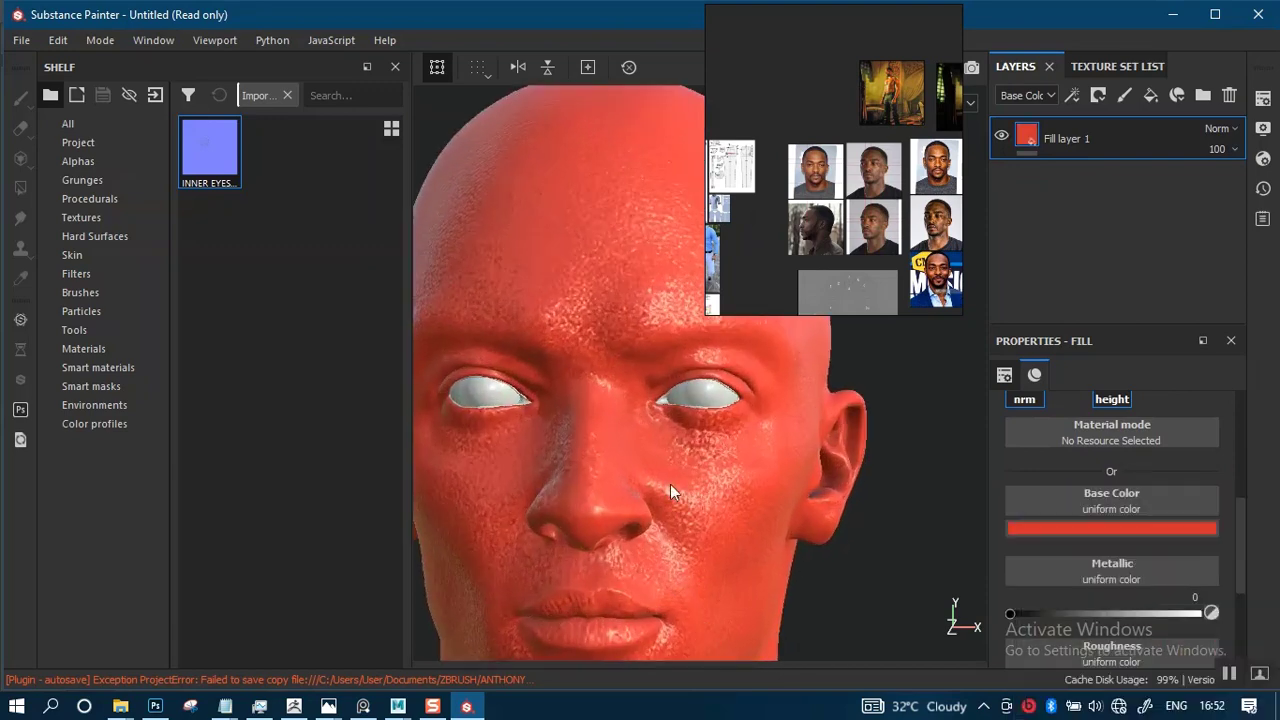
{"action": "middle_click_drag", "start_coordinate": [663, 506], "coordinate": [702, 397], "text": "alt"}
{"action": "right_click_drag", "start_coordinate": [702, 405], "coordinate": [690, 530], "text": "alt"}
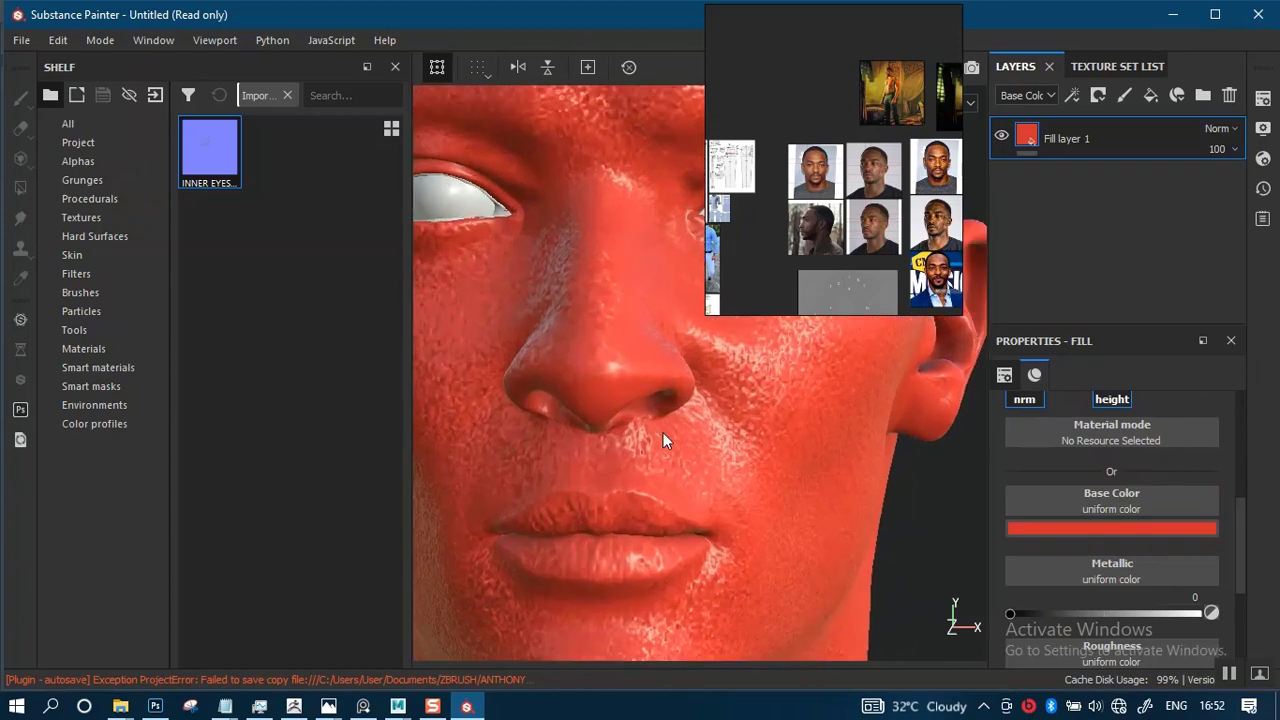
{"action": "middle_click_drag", "start_coordinate": [661, 352], "coordinate": [657, 501], "text": "alt"}
{"action": "left_click_drag", "start_coordinate": [662, 440], "coordinate": [649, 369], "text": "alt"}
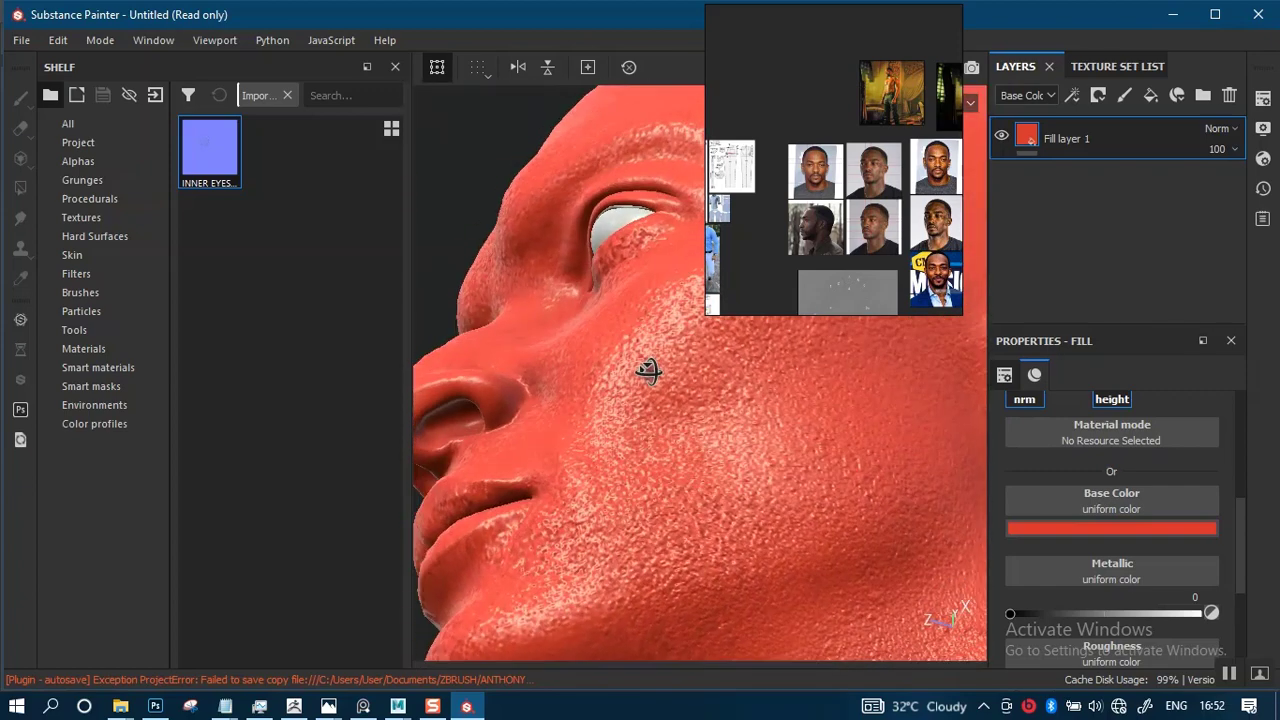
{"action": "middle_click_drag", "start_coordinate": [649, 369], "coordinate": [591, 335], "text": "alt"}
{"action": "right_click_drag", "start_coordinate": [591, 335], "coordinate": [689, 421], "text": "alt"}
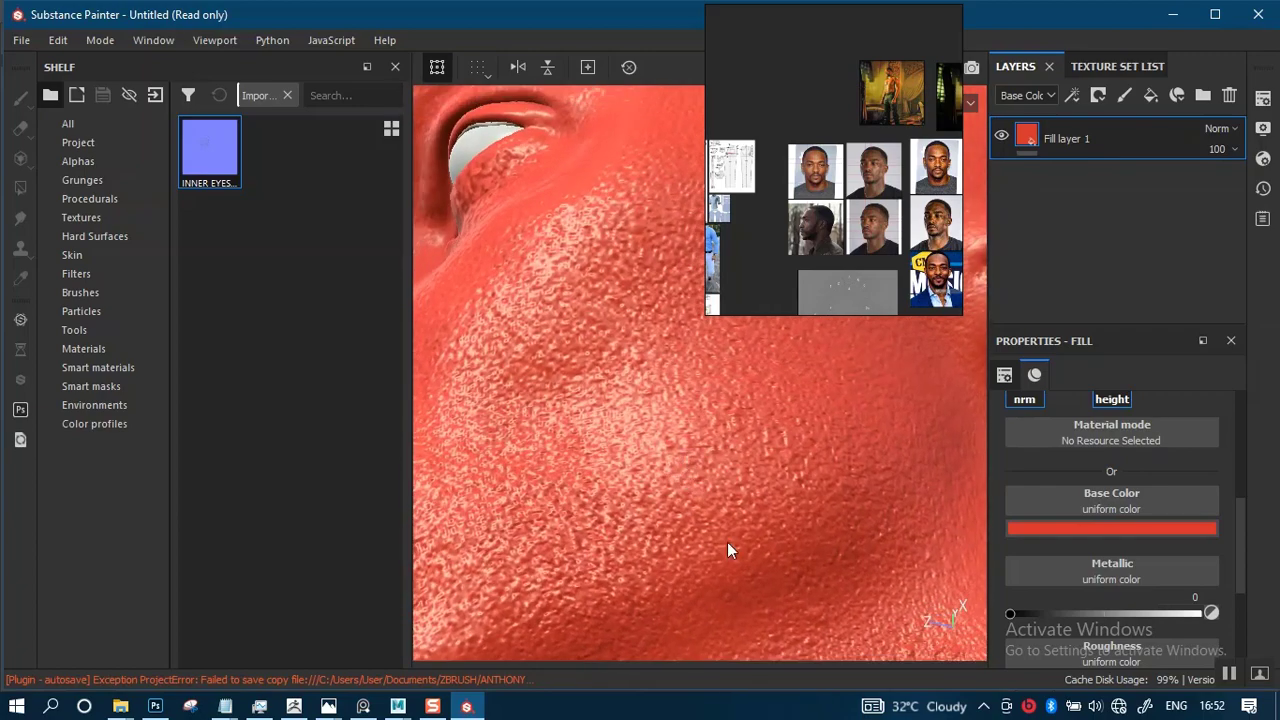
{"action": "right_click_drag", "start_coordinate": [709, 585], "coordinate": [714, 466], "text": "alt"}
{"action": "left_click_drag", "start_coordinate": [714, 466], "coordinate": [651, 483], "text": "alt"}
{"action": "middle_click_drag", "start_coordinate": [651, 483], "coordinate": [654, 591], "text": "alt"}
{"action": "left_click_drag", "start_coordinate": [654, 591], "coordinate": [744, 500], "text": "alt"}
{"action": "right_click_drag", "start_coordinate": [744, 500], "coordinate": [716, 440], "text": "alt"}
{"action": "left_click_drag", "start_coordinate": [715, 410], "coordinate": [743, 452], "text": "alt"}
{"action": "right_click_drag", "start_coordinate": [720, 514], "coordinate": [691, 311], "text": "alt"}
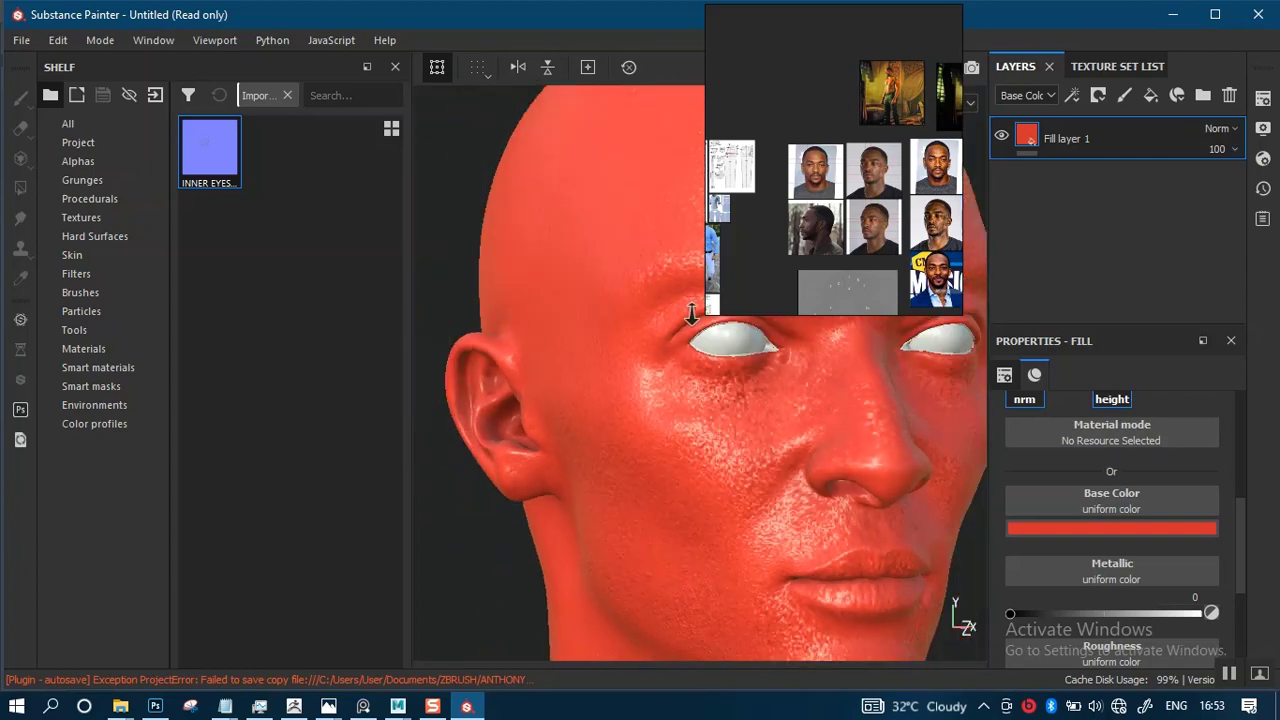
- Examine the red fill across the forehead and eyes, and over the neck and chest
{"action": "left_click_drag", "start_coordinate": [735, 458], "coordinate": [660, 432], "text": "alt"}
{"action": "right_click_drag", "start_coordinate": [660, 432], "coordinate": [696, 456], "text": "alt"}
{"action": "mouse_move", "coordinate": [696, 456]}
{"action": "left_mouse_down", "text": "alt"}
{"action": "mouse_move", "coordinate": [686, 469]}
{"action": "mouse_move", "coordinate": [677, 364]}
{"action": "mouse_move", "coordinate": [687, 469]}
{"action": "left_mouse_up", "text": "alt"}
{"action": "middle_click_drag", "start_coordinate": [678, 471], "coordinate": [624, 404], "text": "alt"}
{"action": "right_click_drag", "start_coordinate": [674, 496], "coordinate": [697, 583], "text": "alt"}
{"action": "left_click_drag", "start_coordinate": [718, 486], "coordinate": [672, 460], "text": "alt"}
{"action": "middle_click_drag", "start_coordinate": [689, 437], "coordinate": [714, 630], "text": "alt"}
{"action": "right_click_drag", "start_coordinate": [668, 345], "coordinate": [650, 325], "text": "alt"}
{"action": "middle_click_drag", "start_coordinate": [692, 455], "coordinate": [677, 574], "text": "alt"}
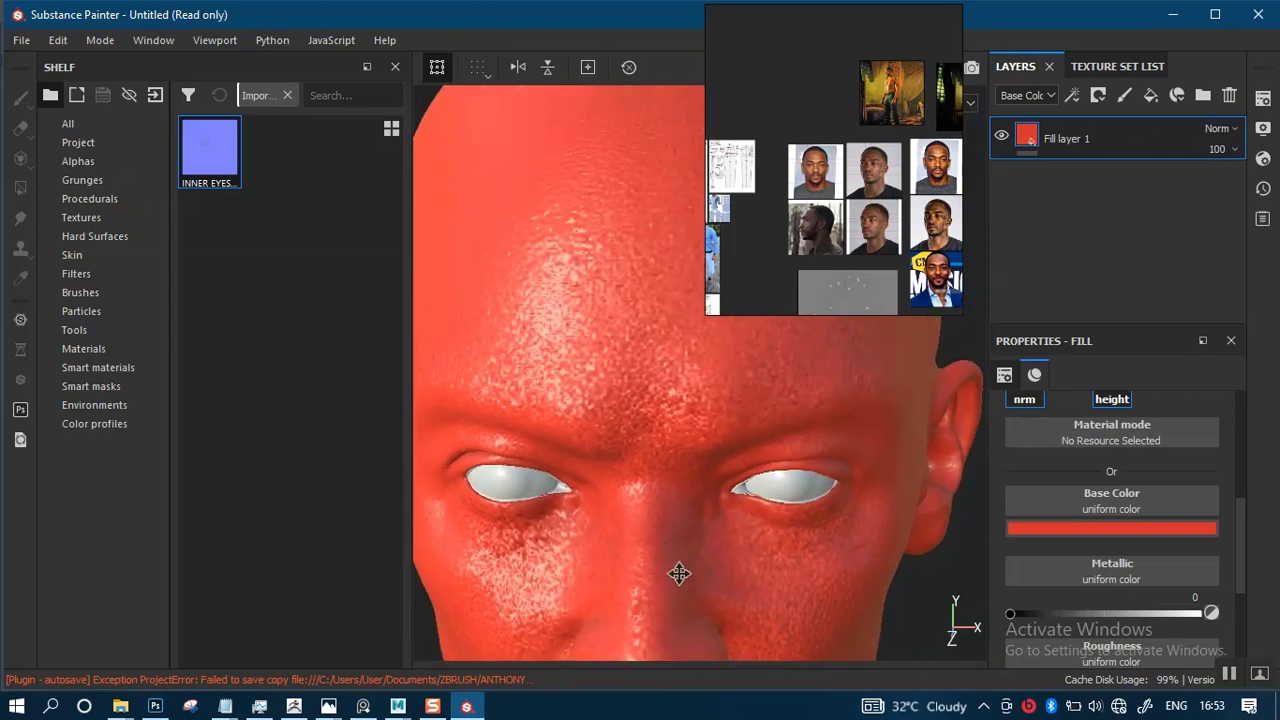
{"action": "left_click_drag", "start_coordinate": [697, 468], "coordinate": [640, 467], "text": "alt"}
{"action": "middle_click_drag", "start_coordinate": [658, 578], "coordinate": [703, 270], "text": "alt"}
{"action": "right_click_drag", "start_coordinate": [667, 434], "coordinate": [659, 170], "text": "alt"}
{"action": "middle_click_drag", "start_coordinate": [666, 479], "coordinate": [664, 352], "text": "alt"}
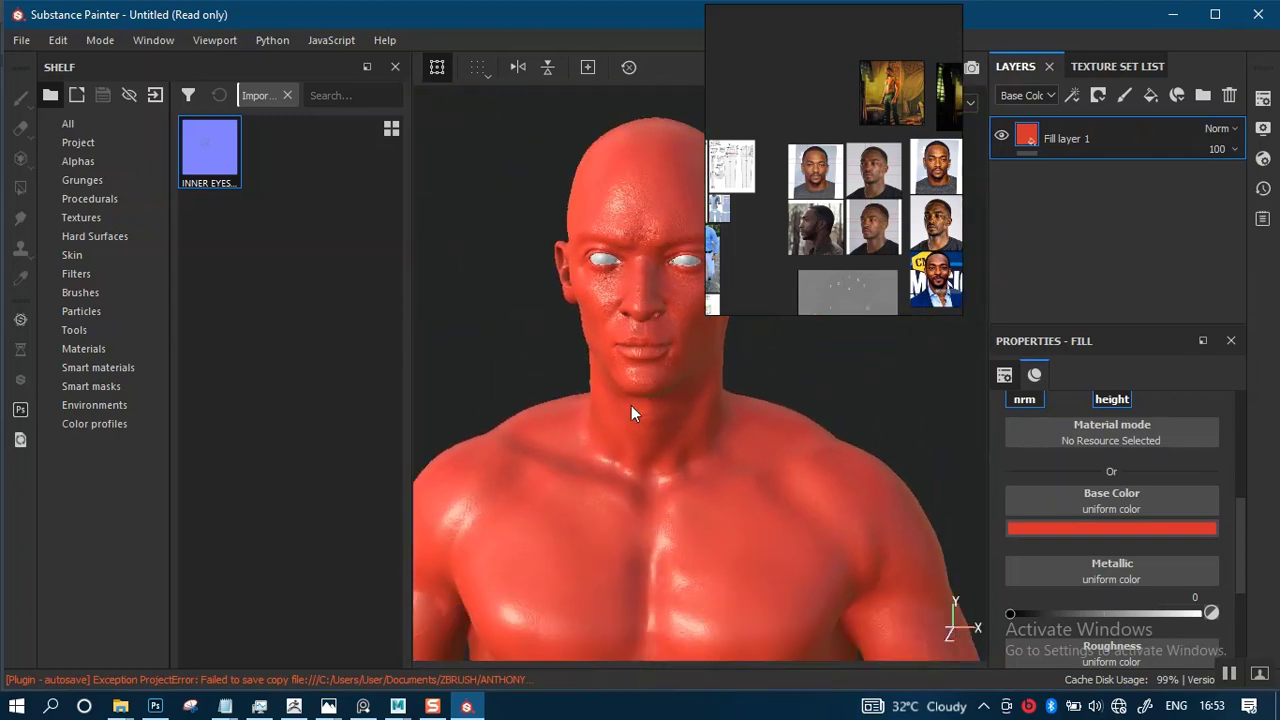
- Switch to ZBrush and raise the AFRICAN MALE body mesh to subdivision level 5
{"action": "left_click_drag", "start_coordinate": [631, 411], "coordinate": [680, 374], "text": "alt"}
{"action": "right_click_drag", "start_coordinate": [690, 450], "coordinate": [687, 541], "text": "alt"}
{"action": "middle_click_drag", "start_coordinate": [674, 428], "coordinate": [714, 537], "text": "alt"}
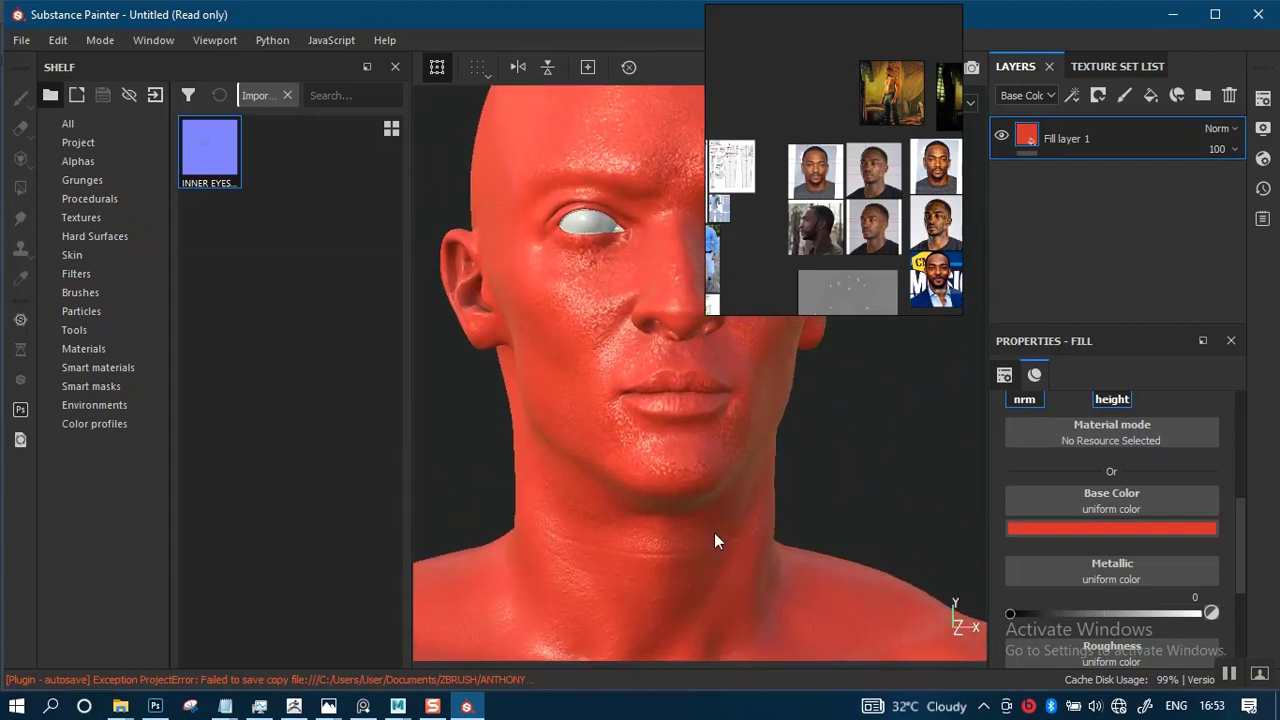
{"action": "left_click_drag", "start_coordinate": [714, 537], "coordinate": [591, 558], "text": "alt"}
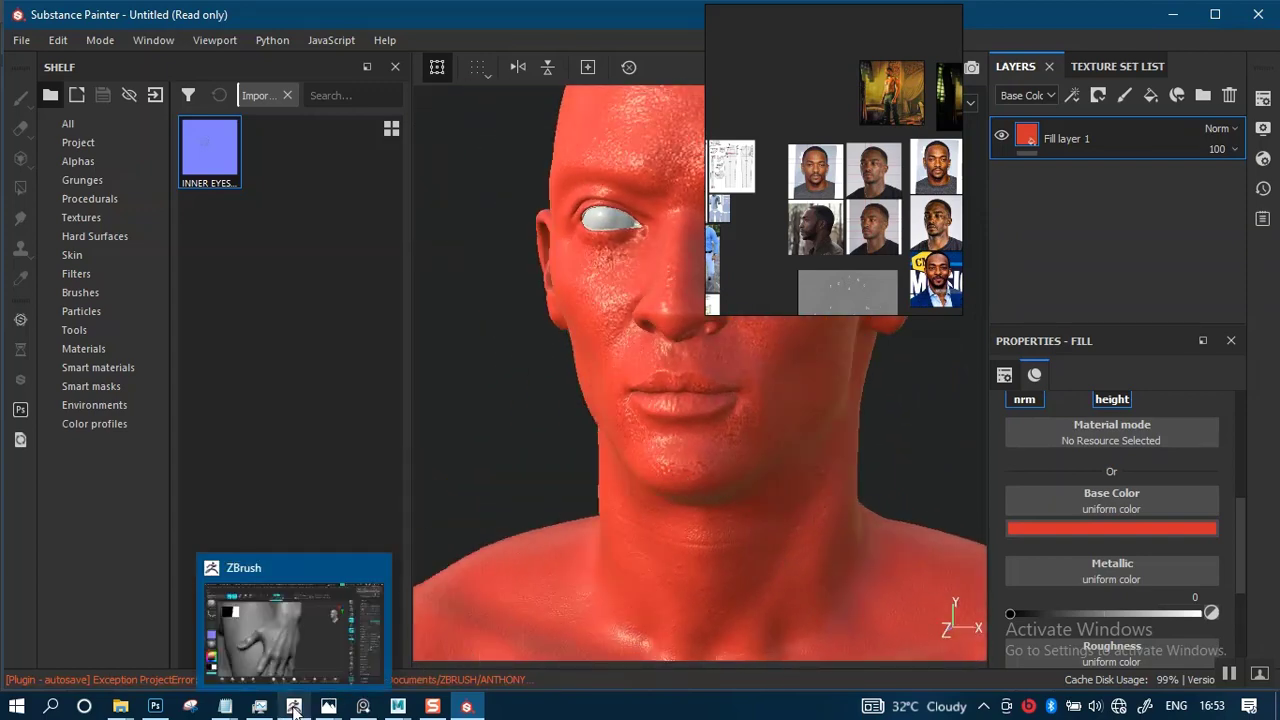
{"action": "left_click", "coordinate": [295, 706]}
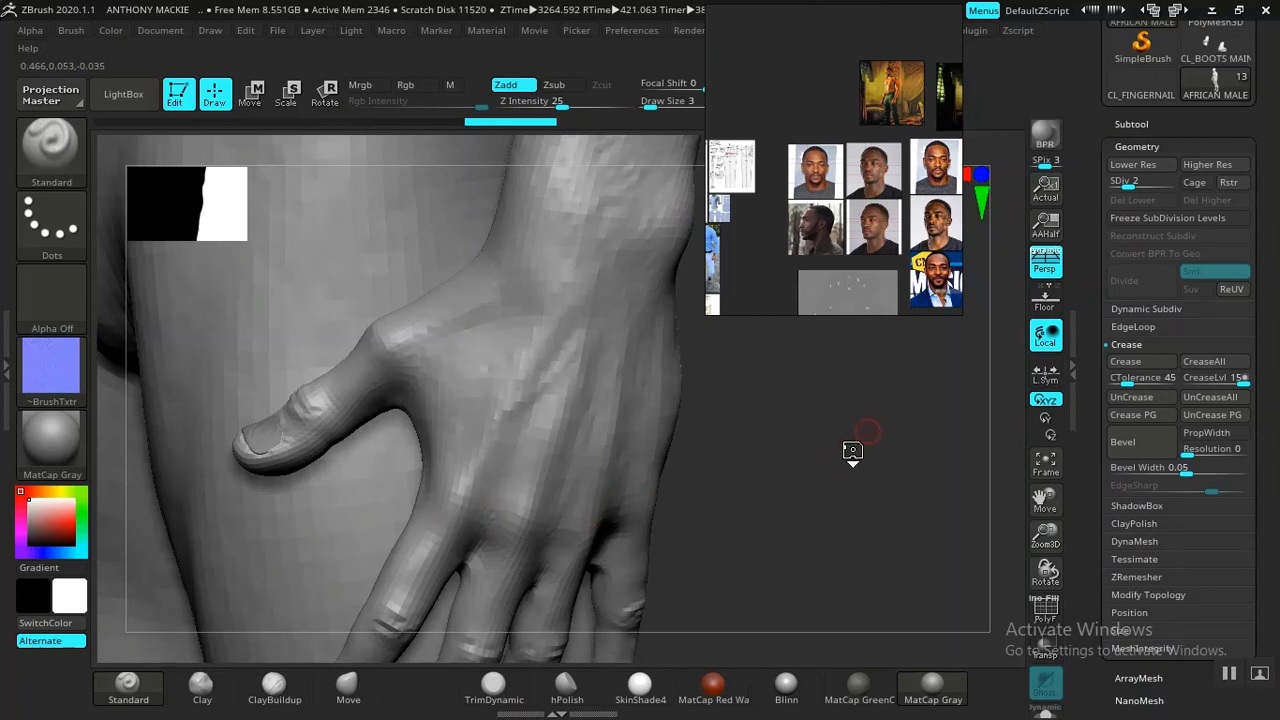
{"action": "key", "text": "d"}
{"action": "key", "text": "d"}
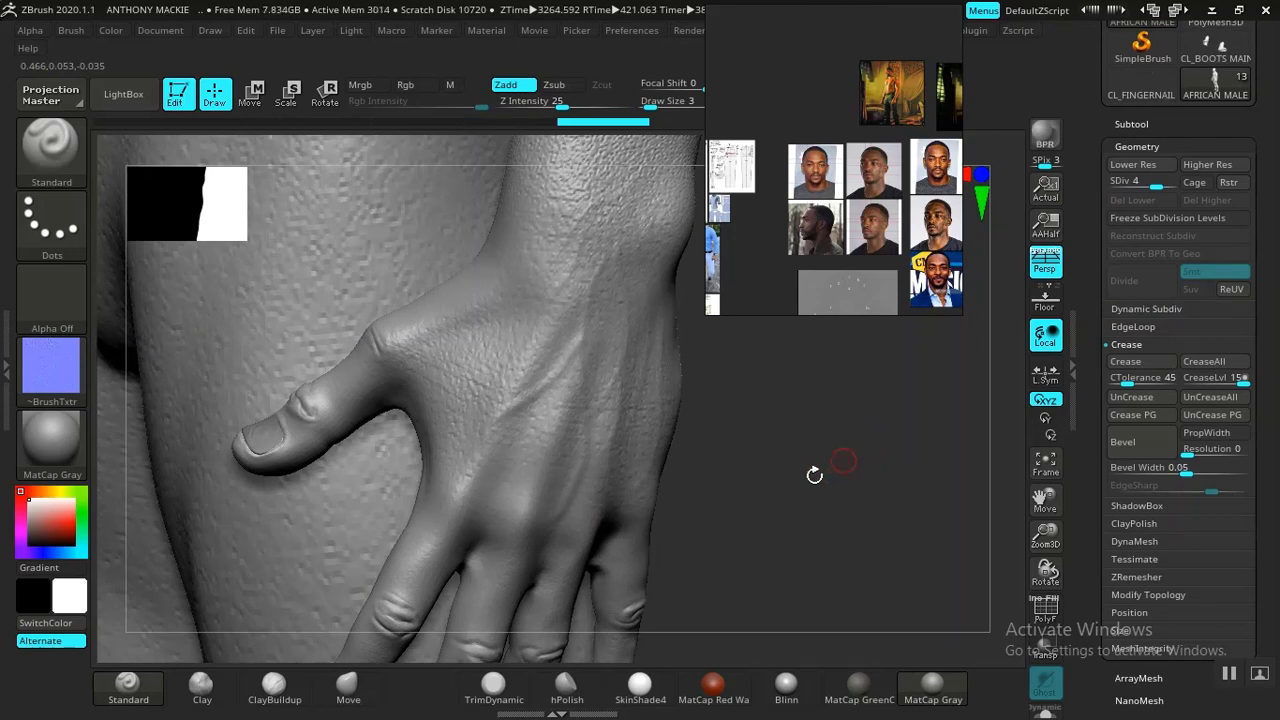
- Return to Substance Painter and start saving the untitled project
{"action": "key", "text": "alt+Tab"}
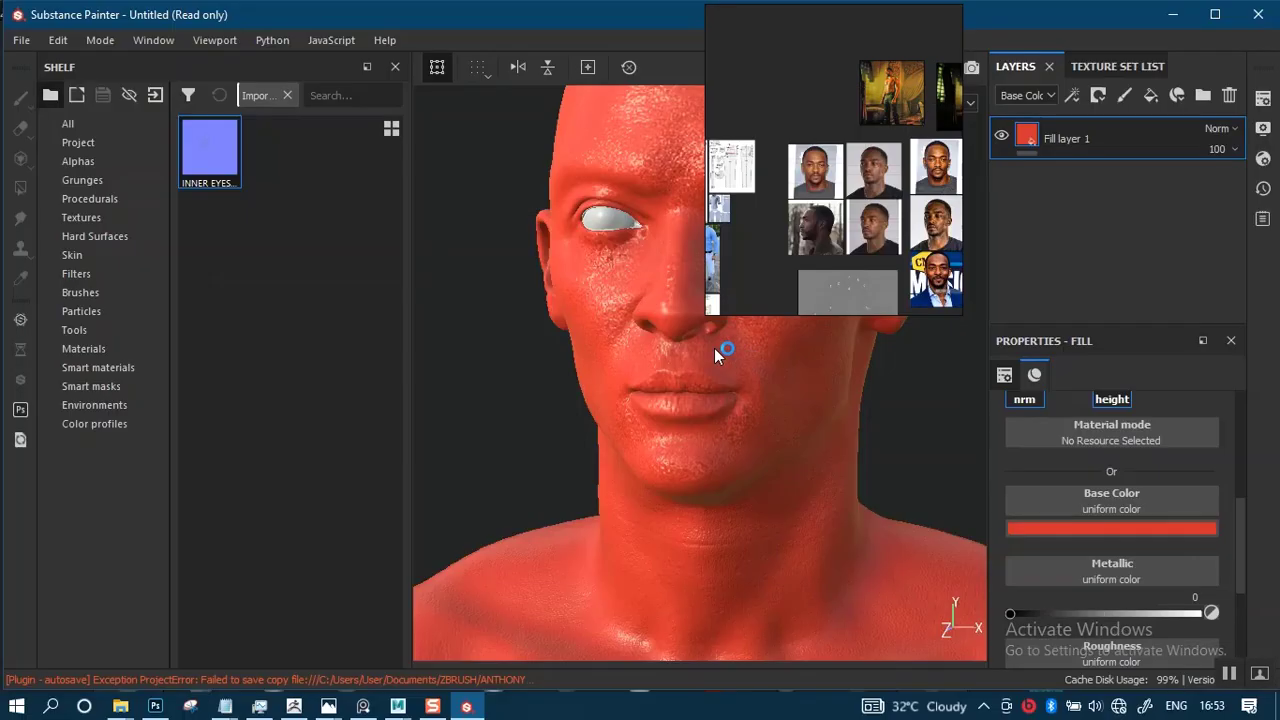
{"action": "mouse_move", "coordinate": [676, 428]}
{"action": "left_mouse_down", "text": "alt"}
{"action": "mouse_move", "coordinate": [668, 390]}
{"action": "mouse_move", "coordinate": [670, 411]}
{"action": "left_mouse_up", "text": "alt"}
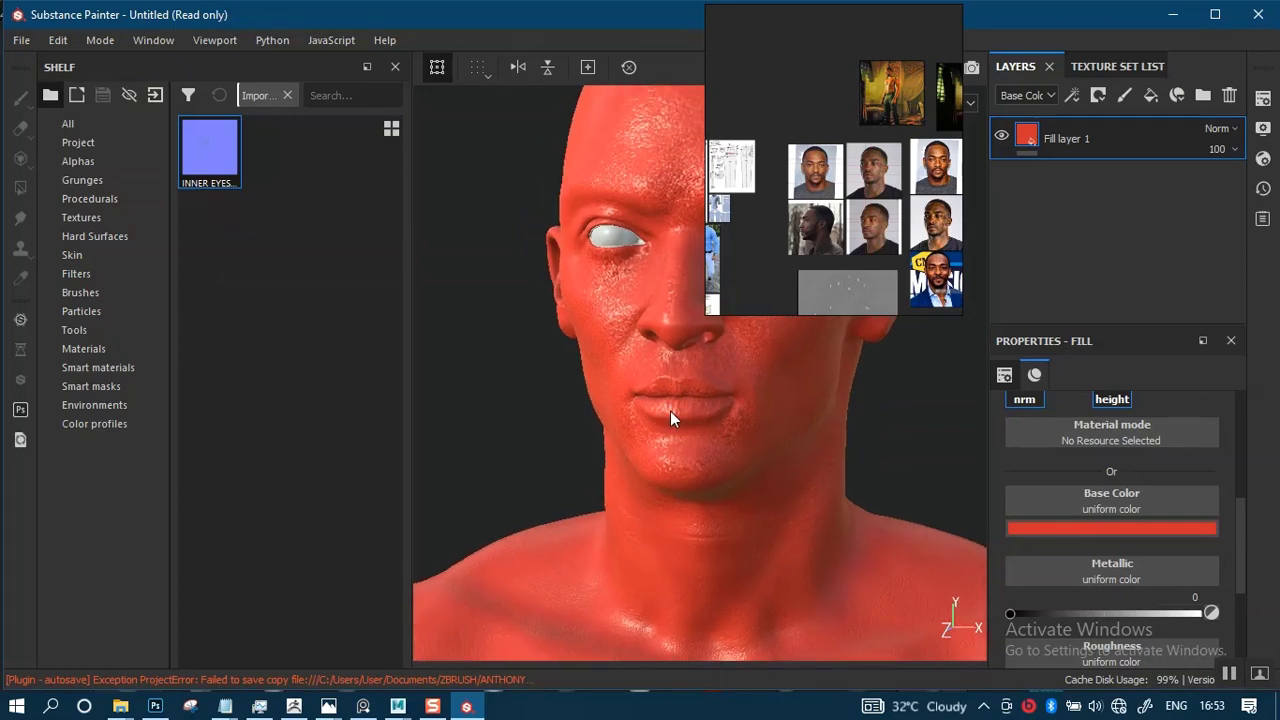
{"action": "key", "text": "ctrl+s"}
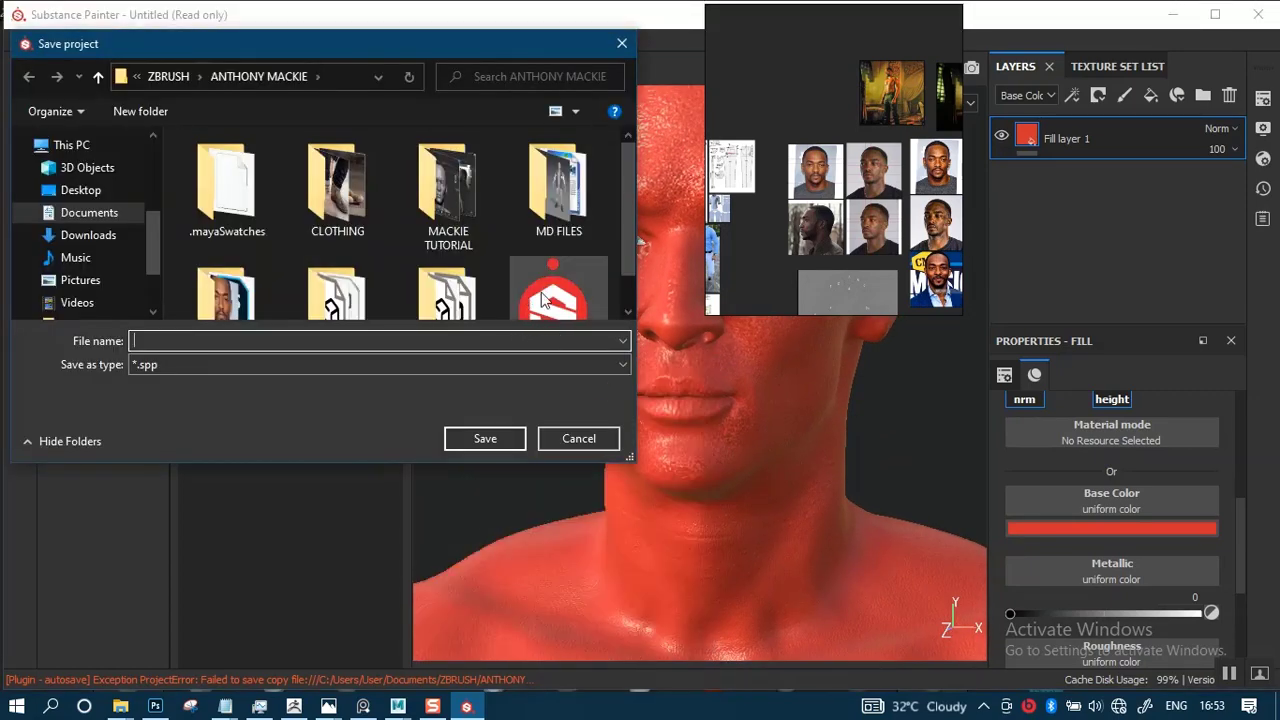
{"action": "scroll", "coordinate": [601, 290], "scroll_direction": "down", "scroll_amount": 1}
{"action": "left_click", "coordinate": [598, 288]}
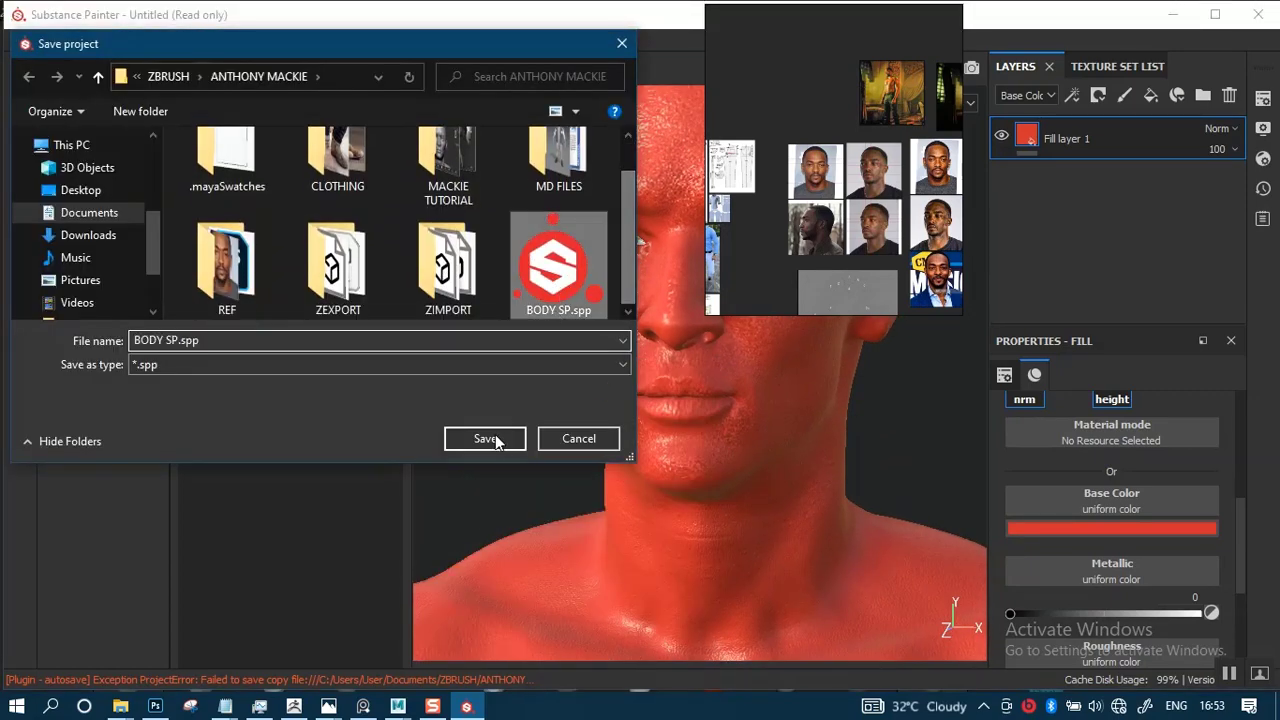
{"action": "left_click", "coordinate": [486, 439]}
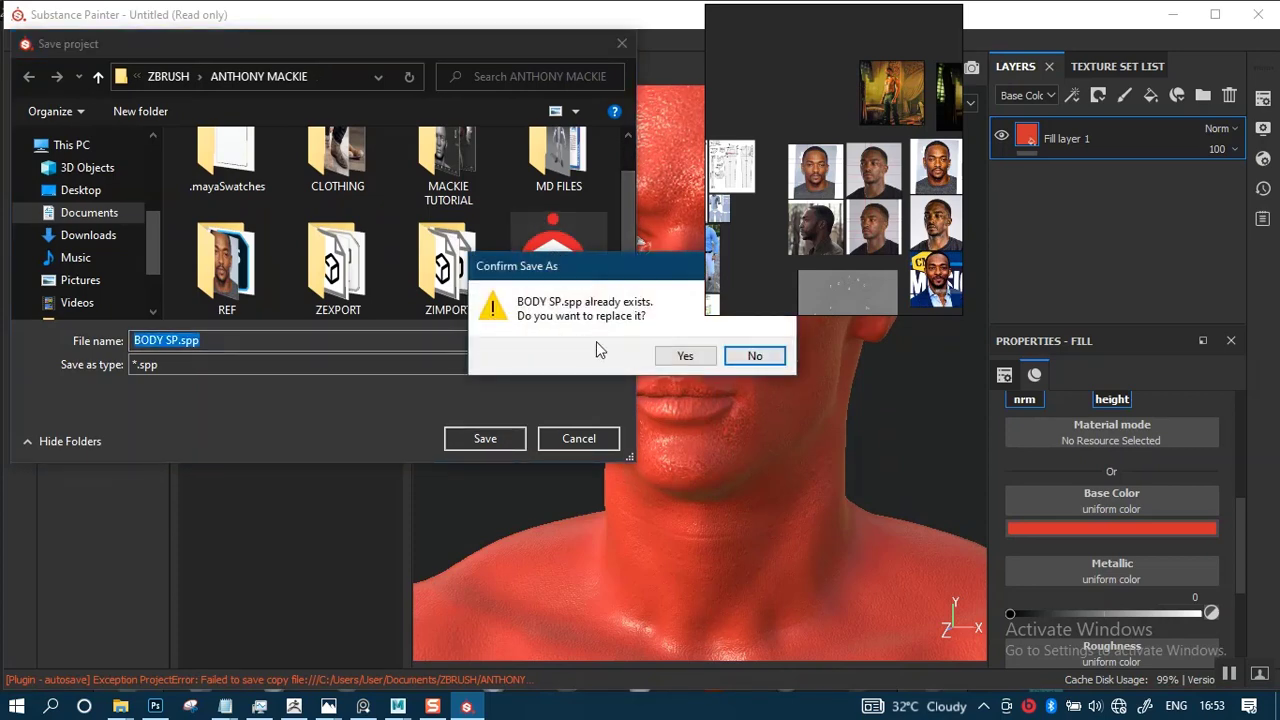
{"action": "left_click", "coordinate": [754, 357]}
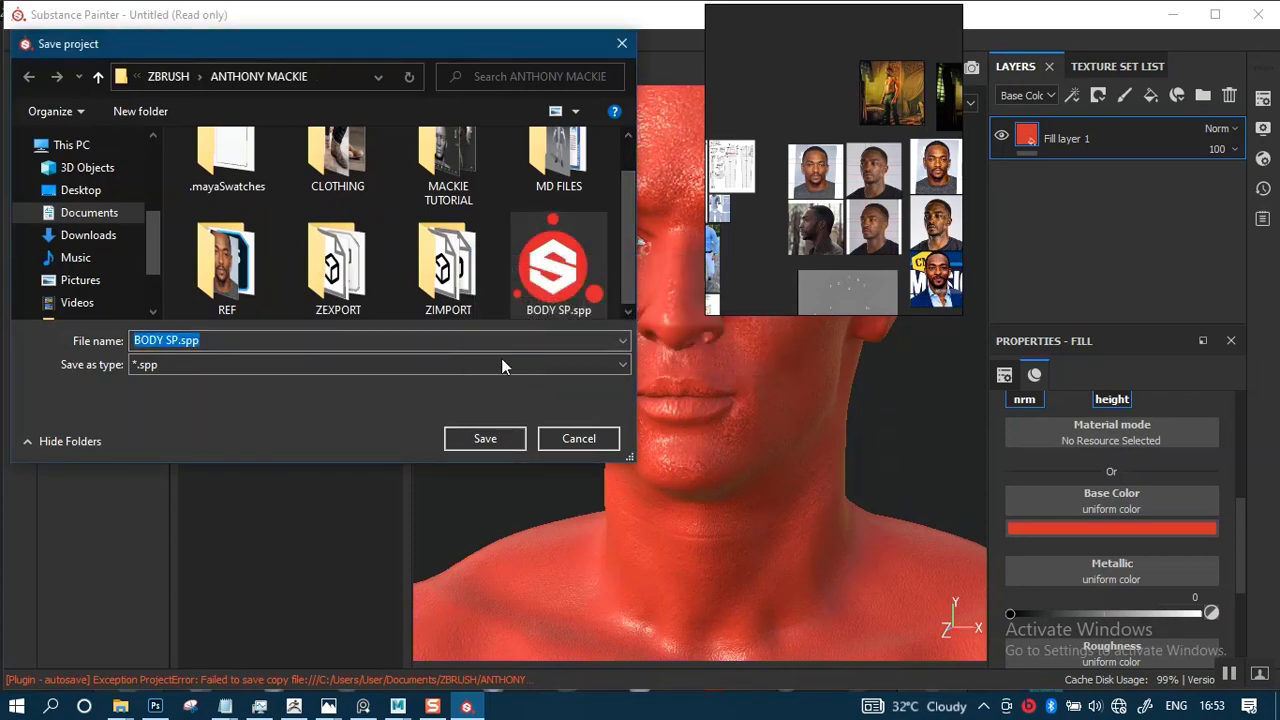
- Save the project under the file name AFRICAN MALE SP in the same folder as BODY SP.spp
{"action": "left_click", "coordinate": [215, 340]}
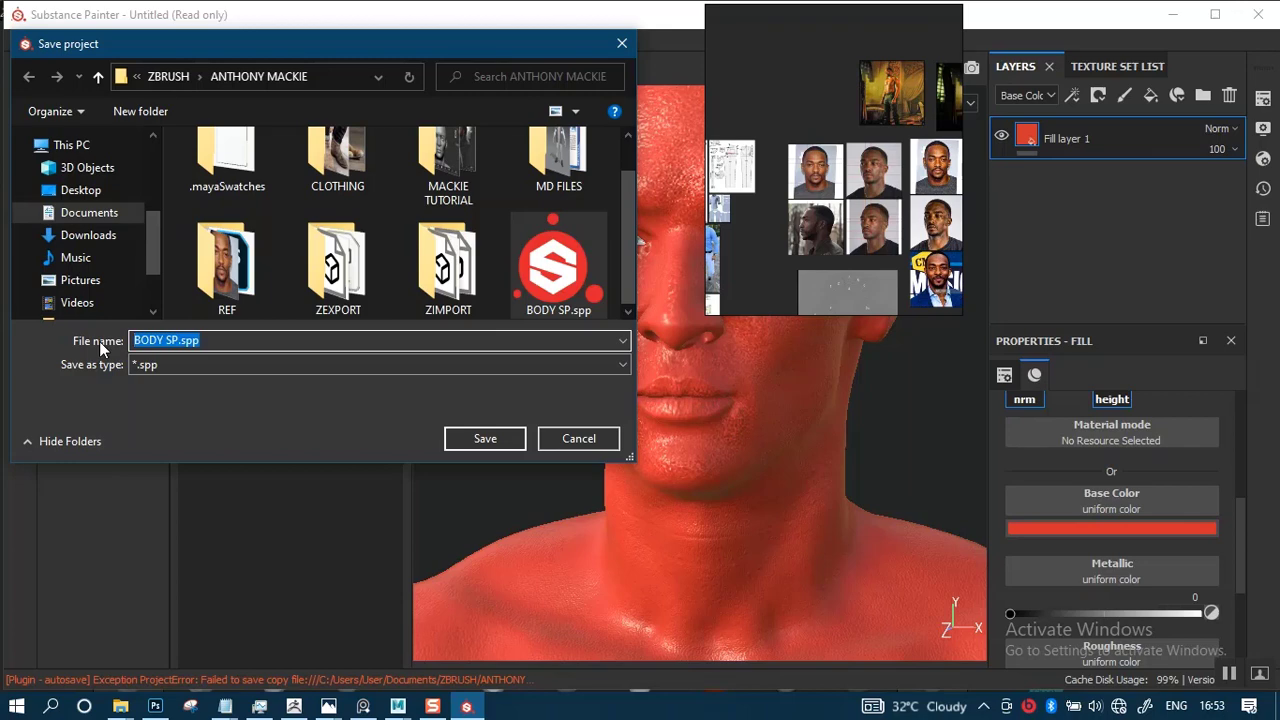
{"action": "type", "text": "AFRICAN MALE SP"}
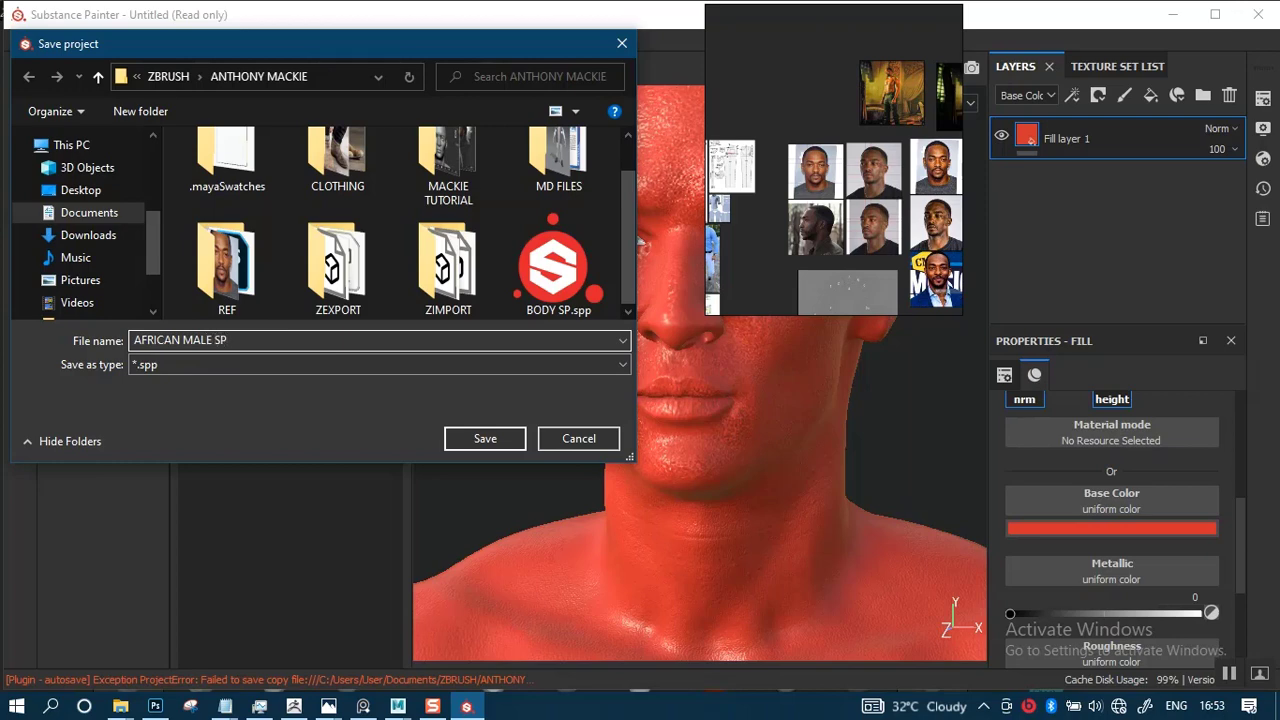
{"action": "key", "text": "Return"}
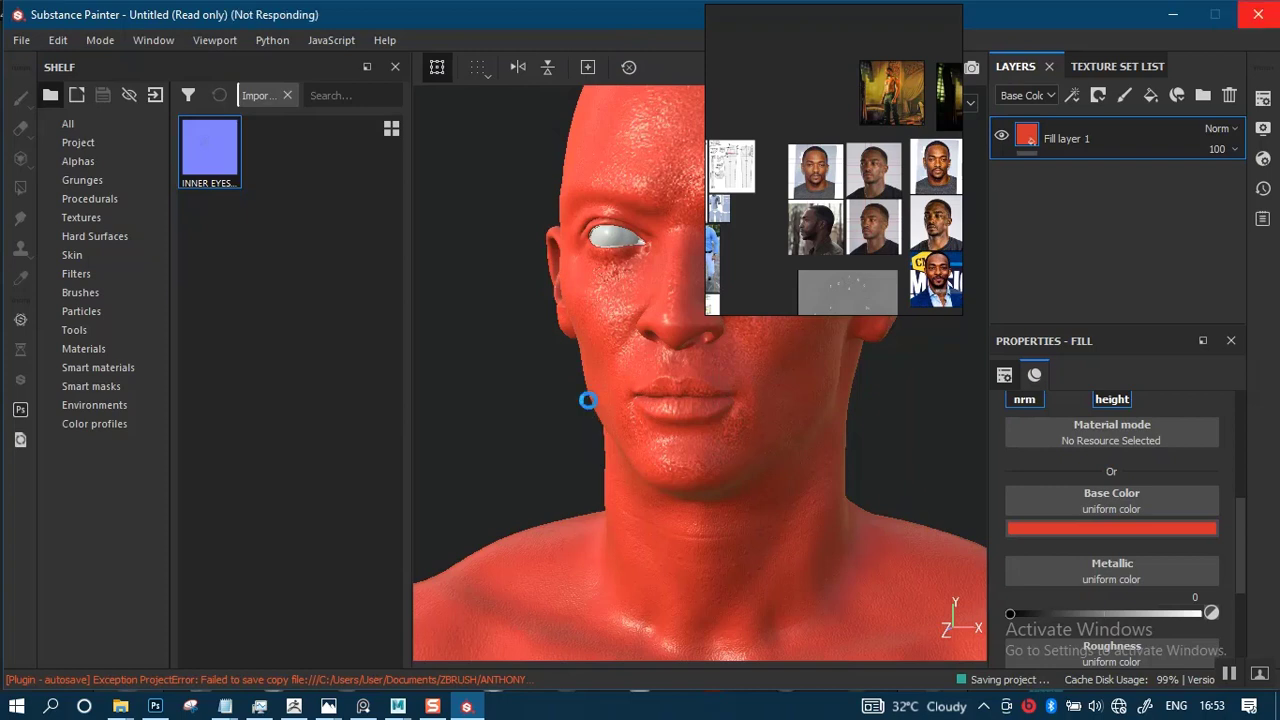
- Switch to ZBrush and examine the sculpted skin detail on the hand, wrist and thigh
{"action": "mouse_move", "coordinate": [294, 705]}
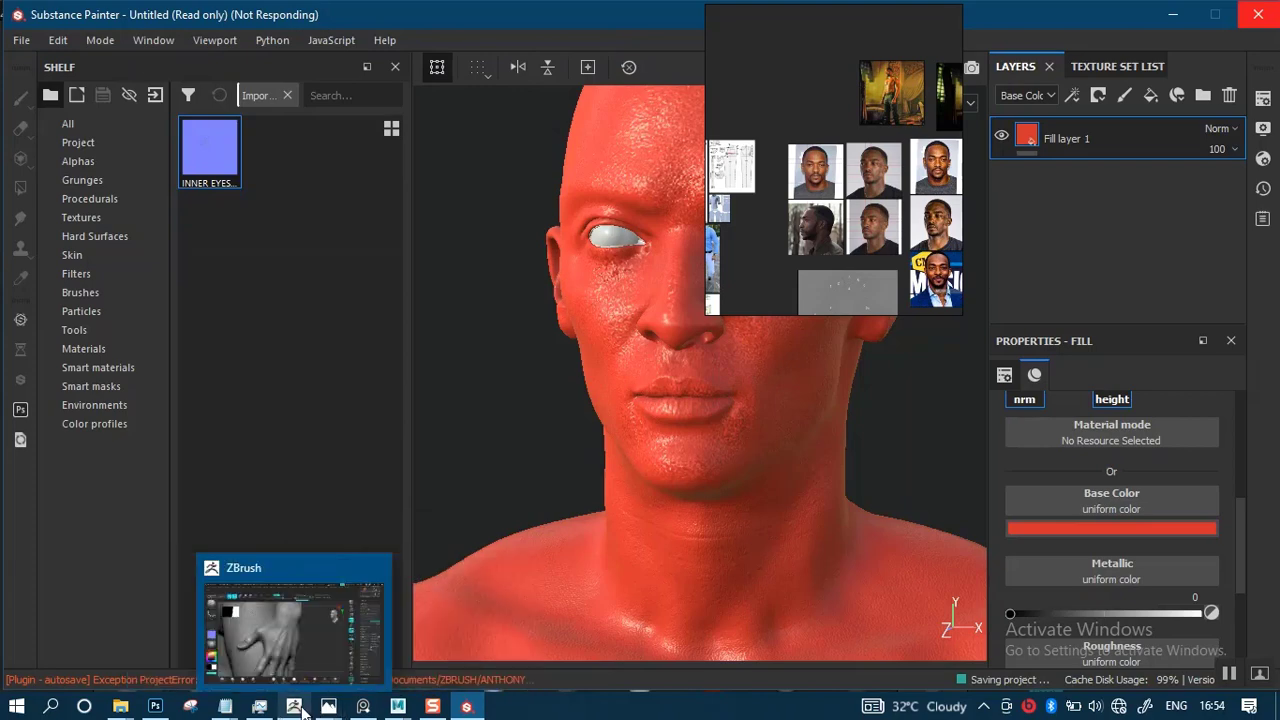
{"action": "left_click", "coordinate": [300, 668]}
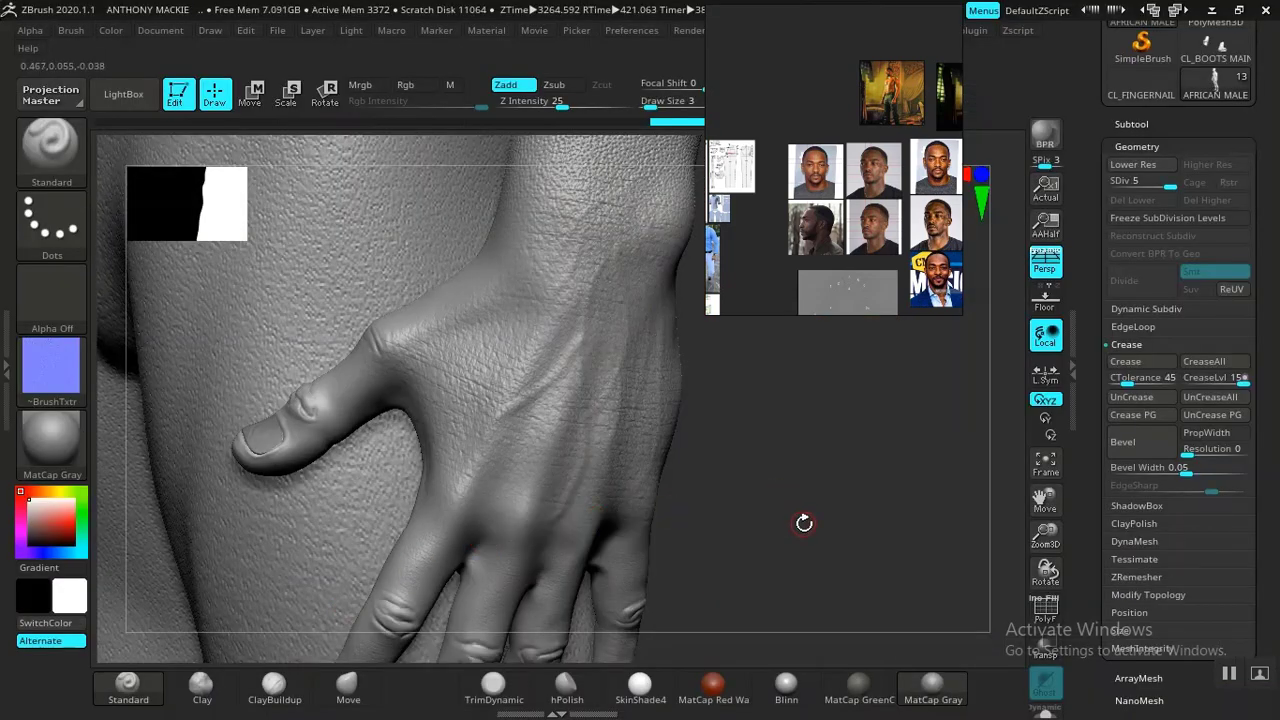
{"action": "left_click_drag", "start_coordinate": [784, 498], "coordinate": [810, 531]}
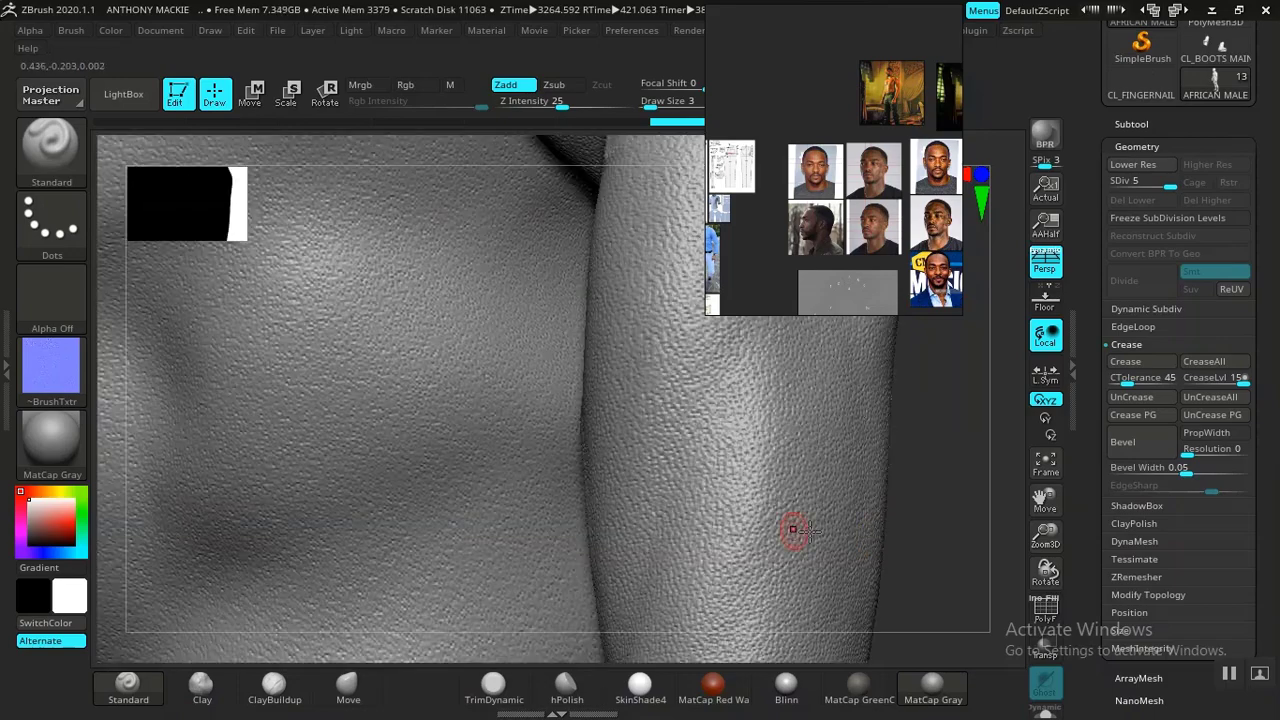
{"action": "left_click_drag", "start_coordinate": [925, 545], "coordinate": [725, 155], "text": "alt"}
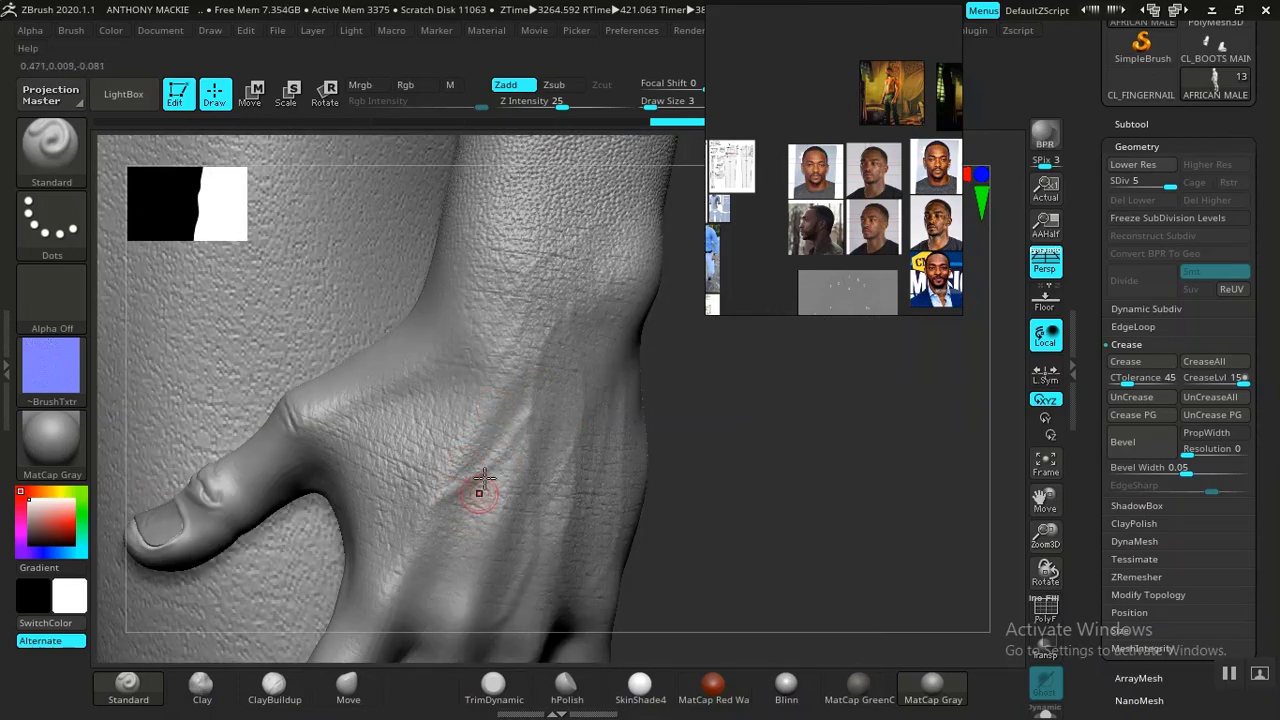
{"action": "left_click_drag", "start_coordinate": [735, 544], "coordinate": [683, 428]}
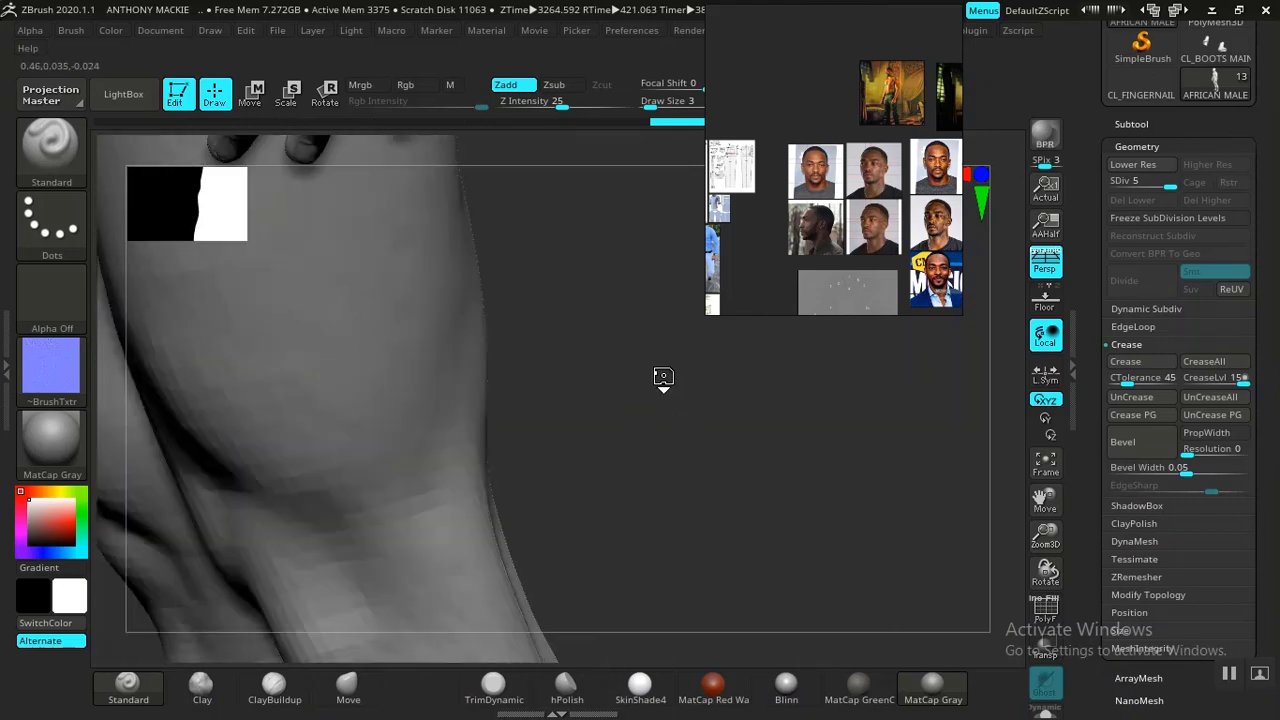
{"action": "left_click_drag", "start_coordinate": [663, 377], "coordinate": [672, 431]}
- Frame the whole figure from the front and inspect the pore detail around the nose, lips and cheeks
{"action": "key", "text": "f"}
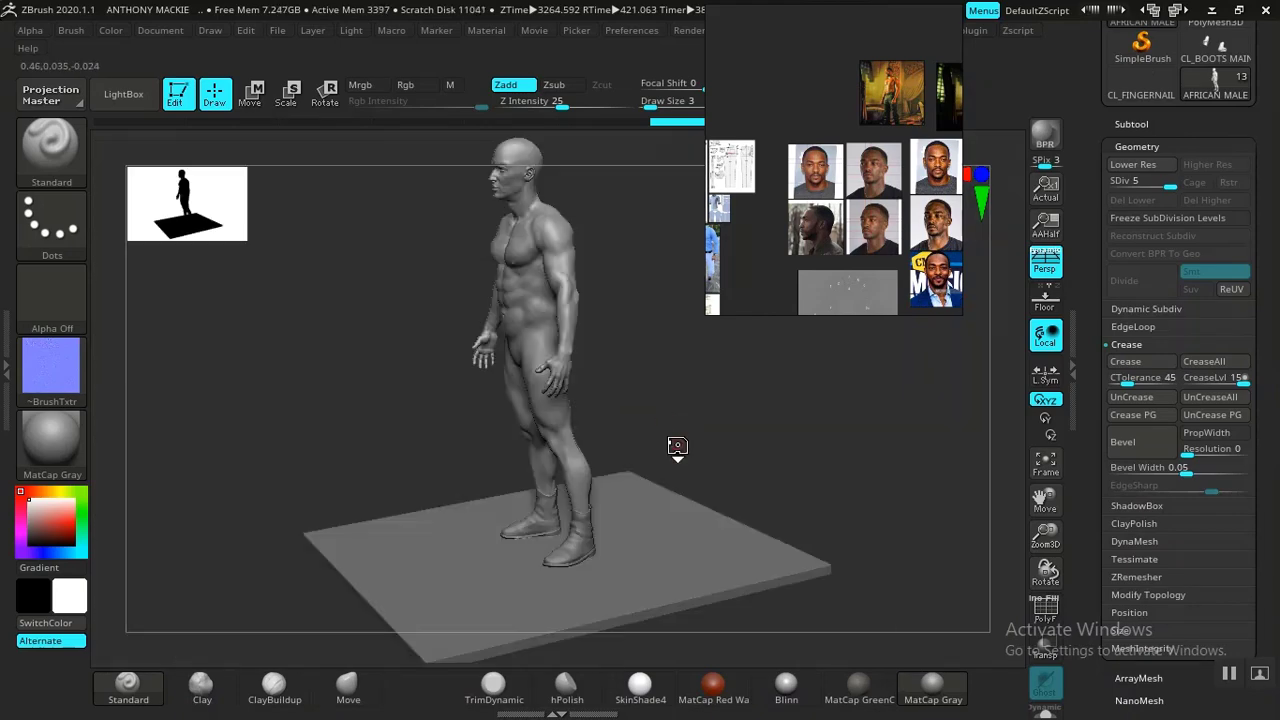
{"action": "left_click_drag", "start_coordinate": [699, 374], "coordinate": [723, 369], "text": "shift"}
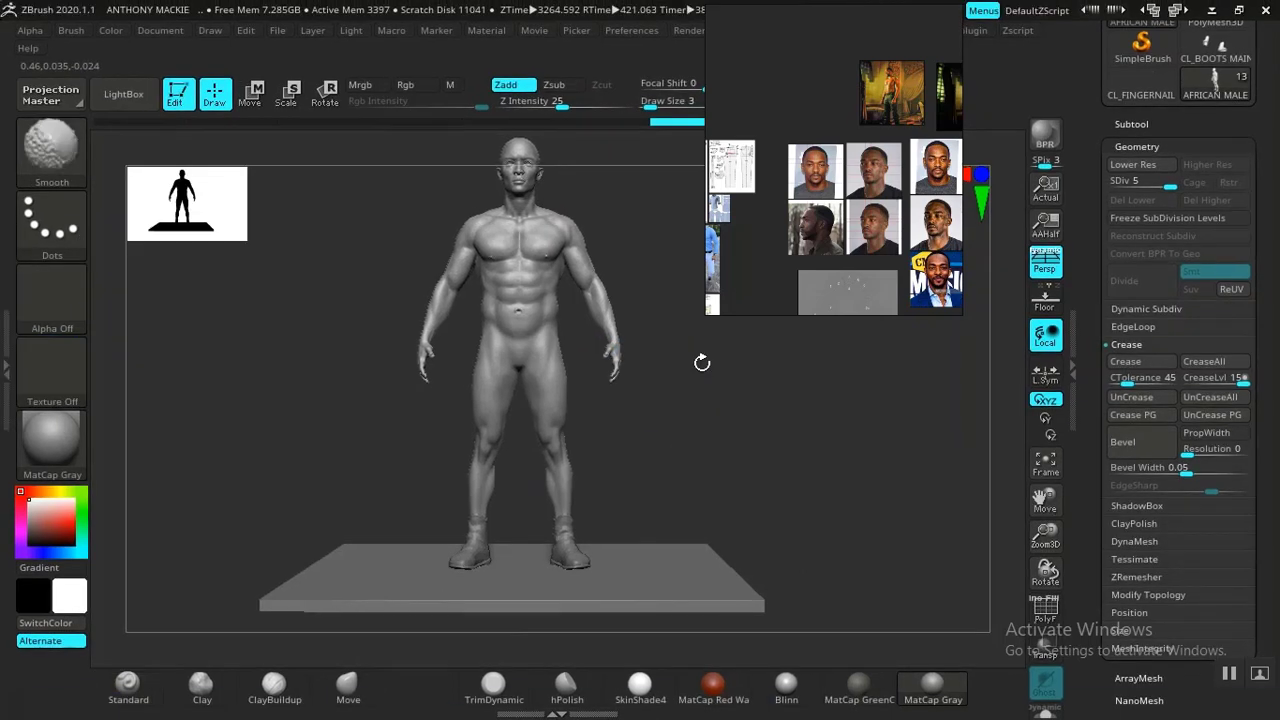
{"action": "key", "text": "f"}
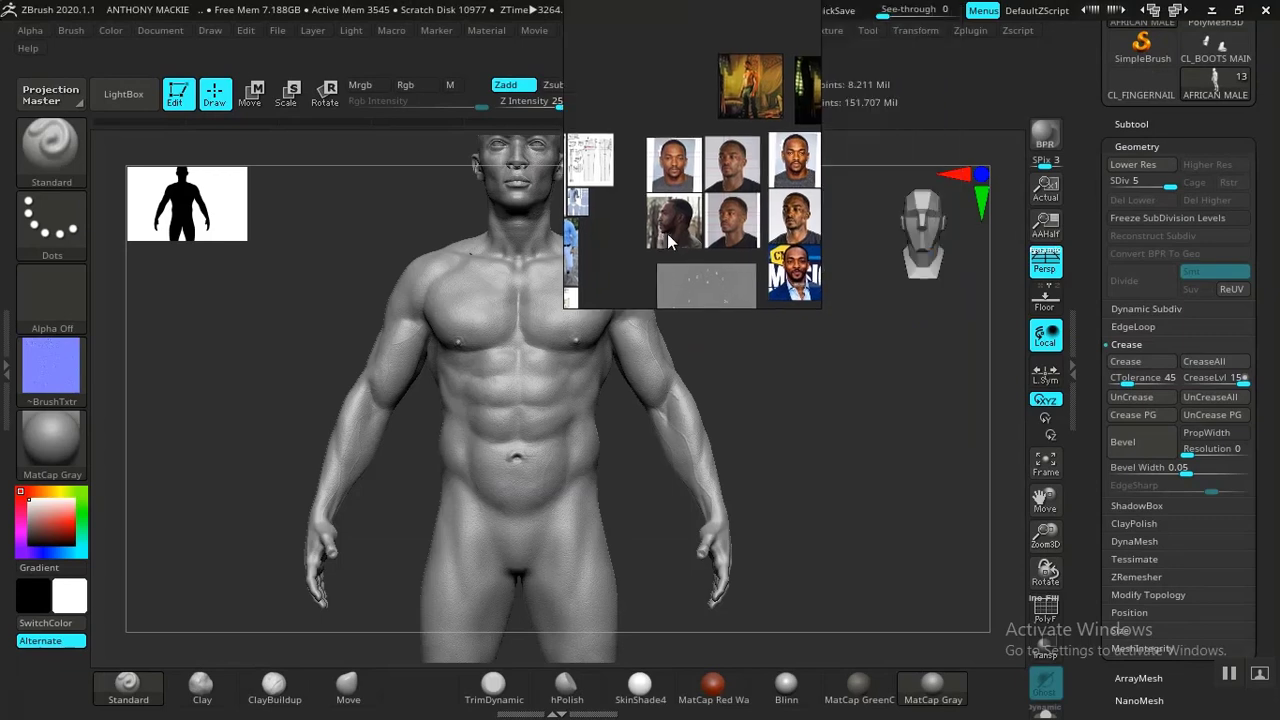
{"action": "left_click_drag", "start_coordinate": [848, 344], "coordinate": [868, 554]}
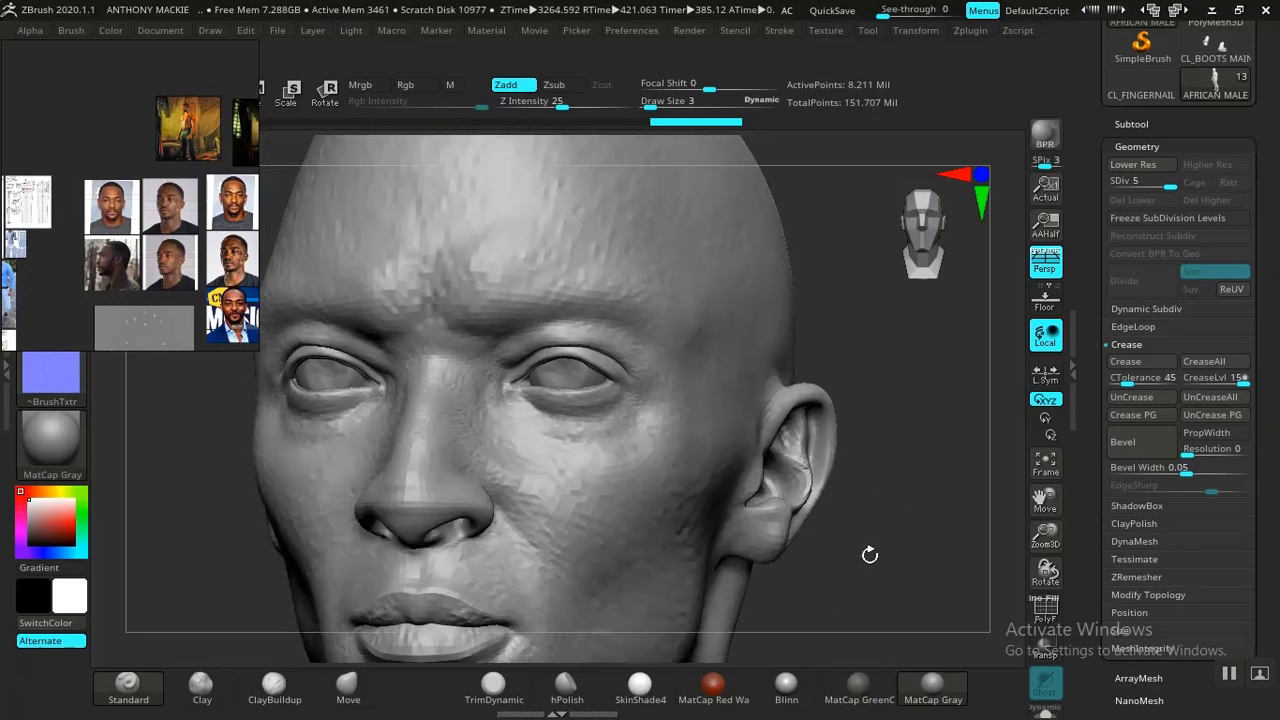
{"action": "left_click_drag", "start_coordinate": [943, 449], "coordinate": [932, 590]}
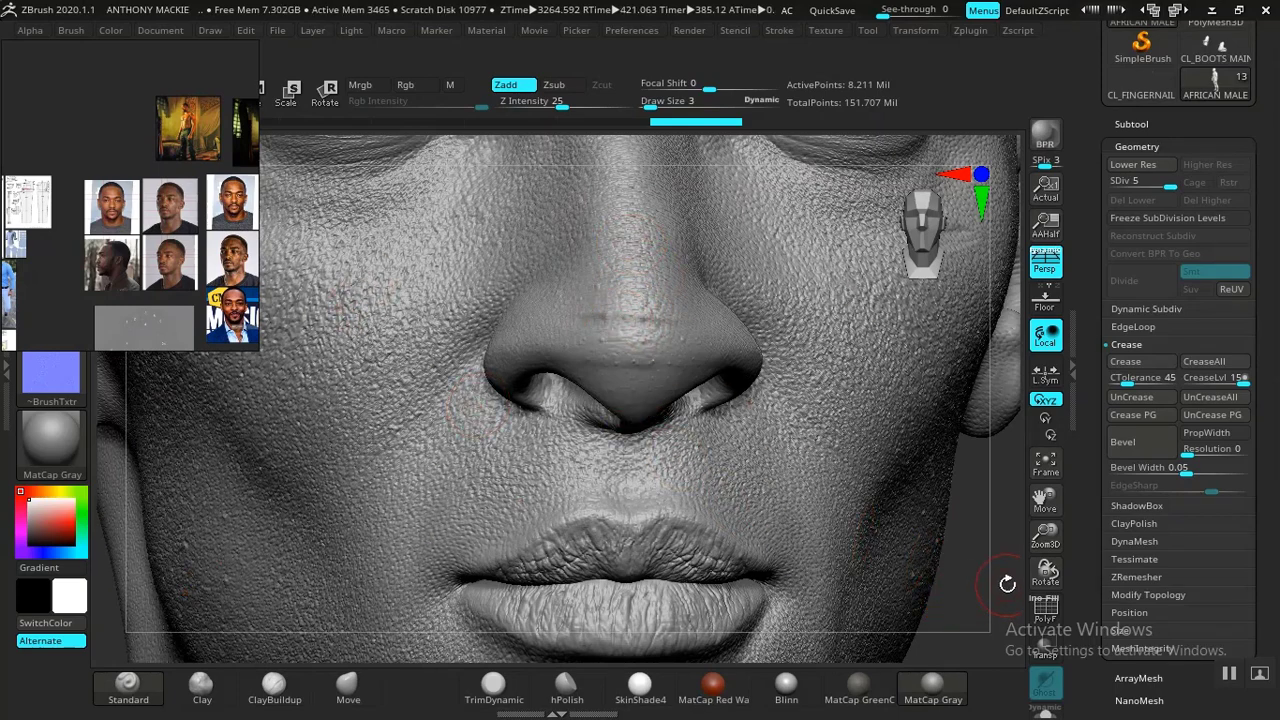
{"action": "mouse_move", "coordinate": [1005, 566]}
{"action": "left_mouse_down"}
{"action": "mouse_move", "coordinate": [973, 470]}
{"action": "mouse_move", "coordinate": [940, 434]}
{"action": "mouse_move", "coordinate": [909, 523]}
{"action": "mouse_move", "coordinate": [823, 451]}
{"action": "mouse_move", "coordinate": [874, 477]}
{"action": "mouse_move", "coordinate": [857, 454]}
{"action": "mouse_move", "coordinate": [876, 498]}
{"action": "left_mouse_up"}
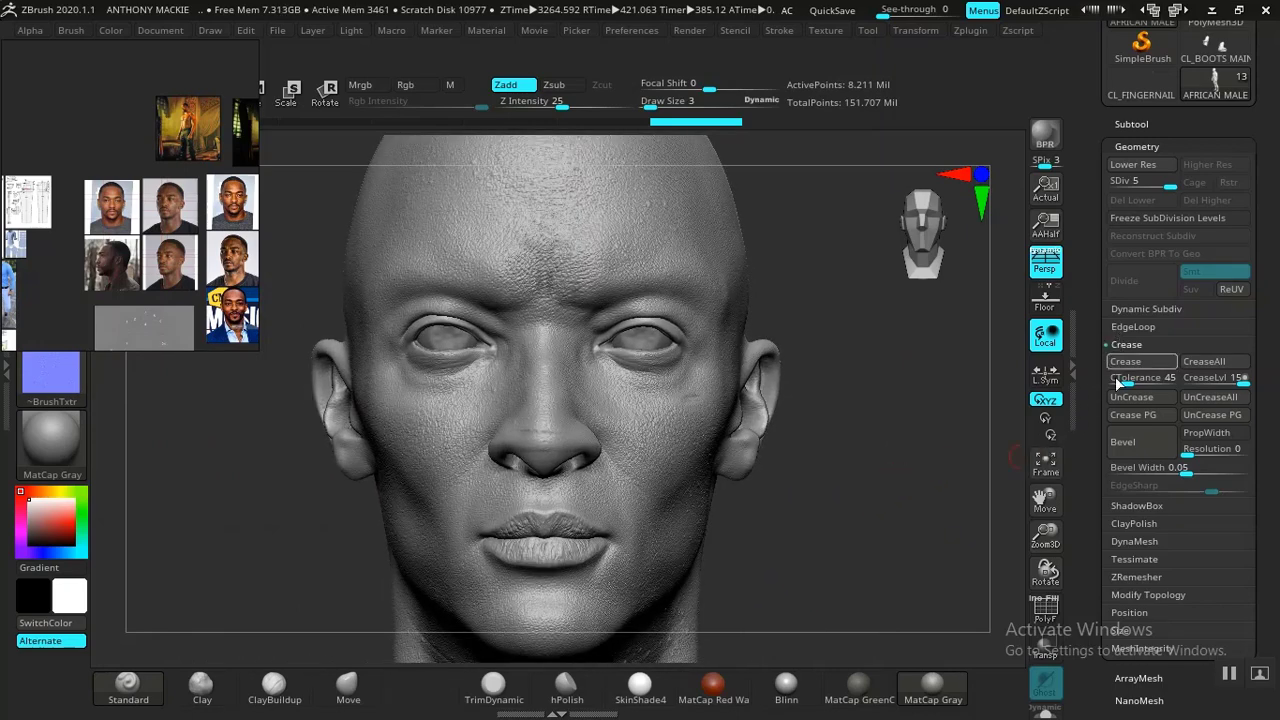
- Set the intensity of the XYZ SKINPORES sculpt layer to 0.3
{"action": "left_click_drag", "start_coordinate": [1086, 550], "coordinate": [1089, 477]}
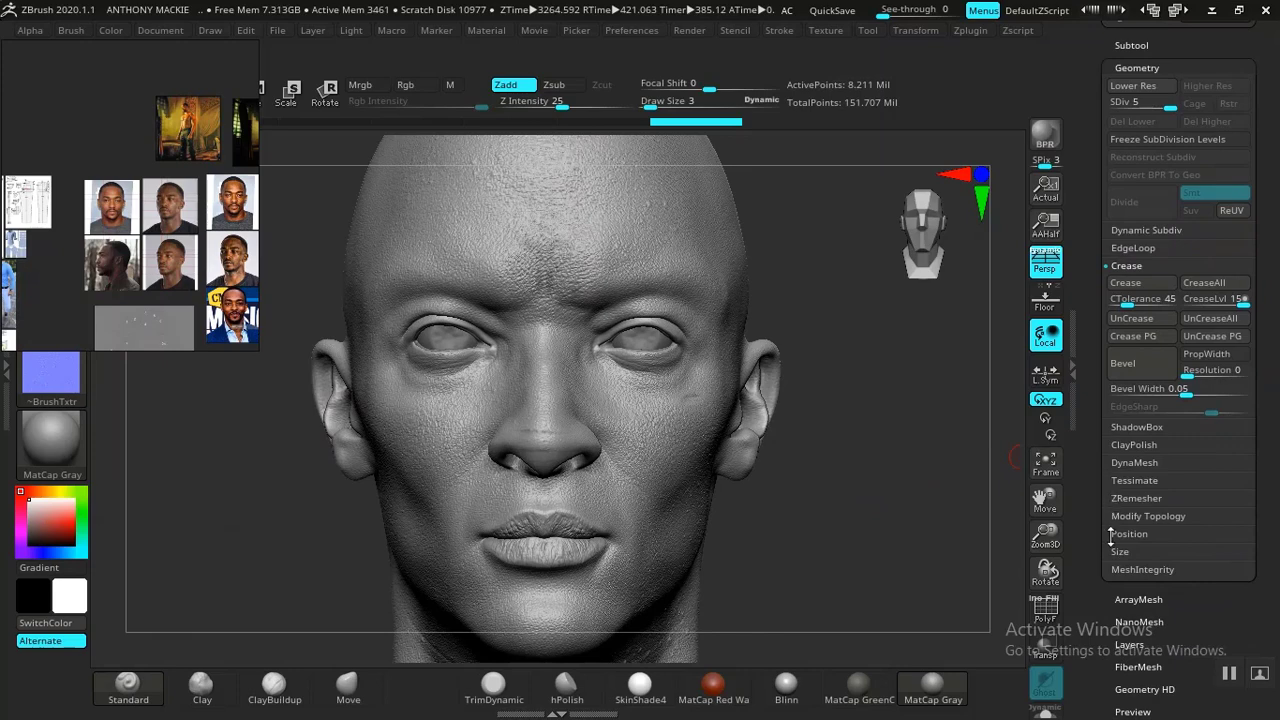
{"action": "left_click", "coordinate": [1125, 649]}
{"action": "left_click_drag", "start_coordinate": [1084, 378], "coordinate": [1073, 561]}
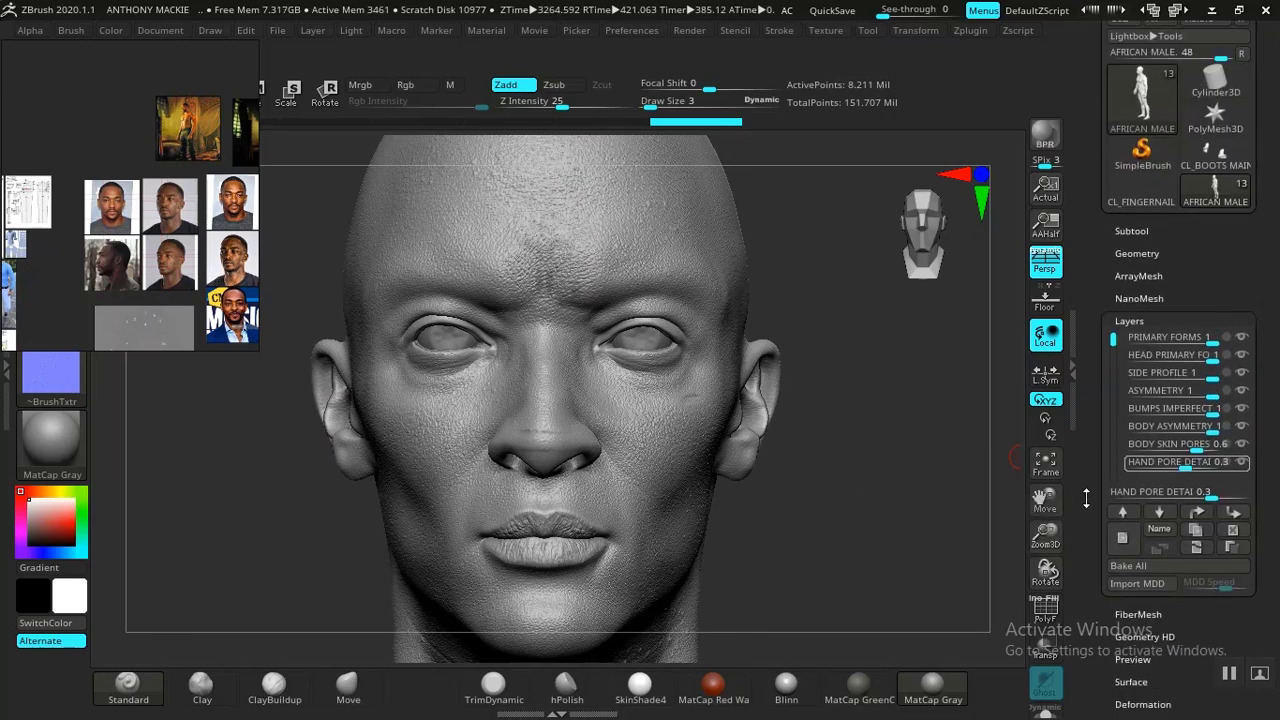
{"action": "left_click_drag", "start_coordinate": [1086, 497], "coordinate": [1084, 472]}
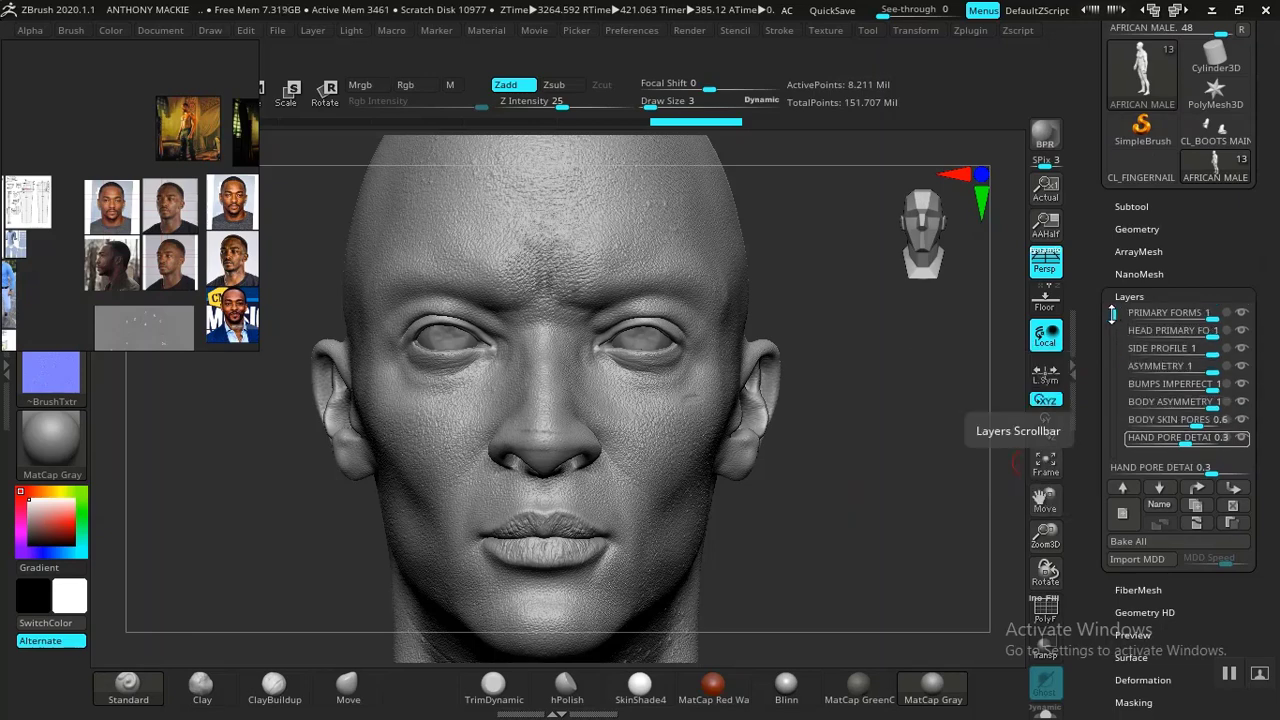
{"action": "left_click_drag", "start_coordinate": [1112, 315], "coordinate": [1111, 380]}
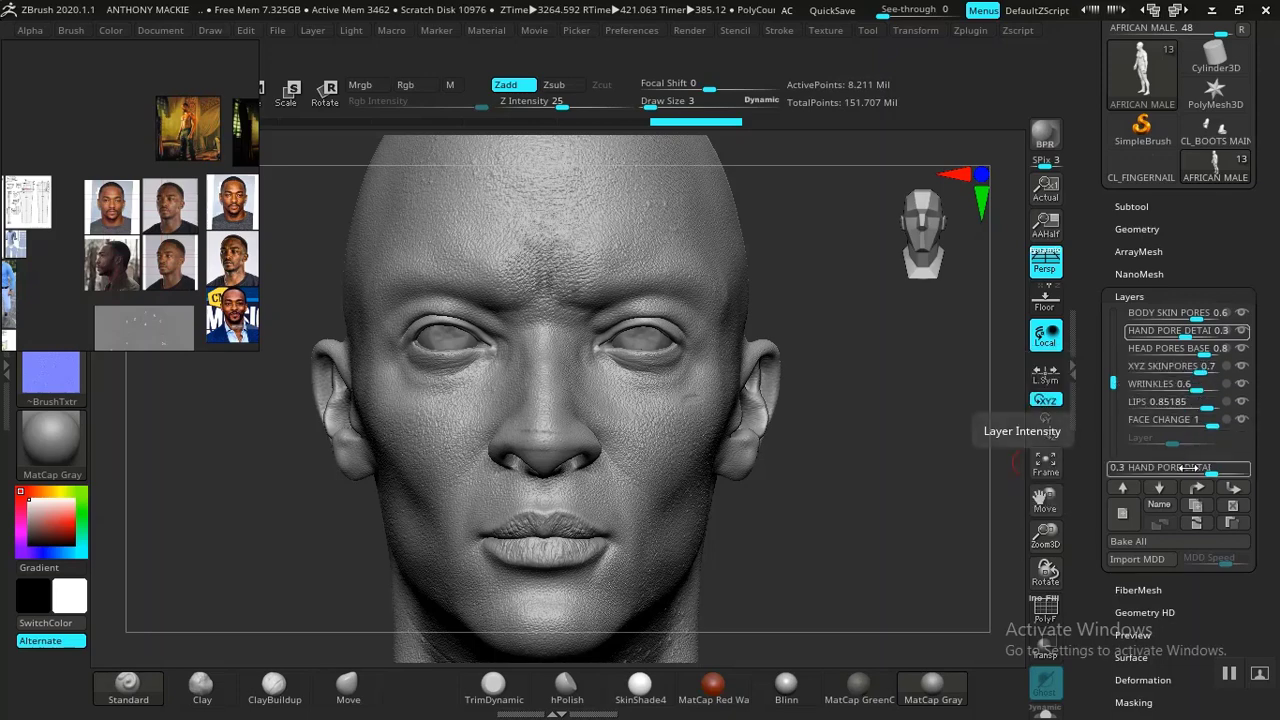
{"action": "left_click", "coordinate": [1138, 366]}
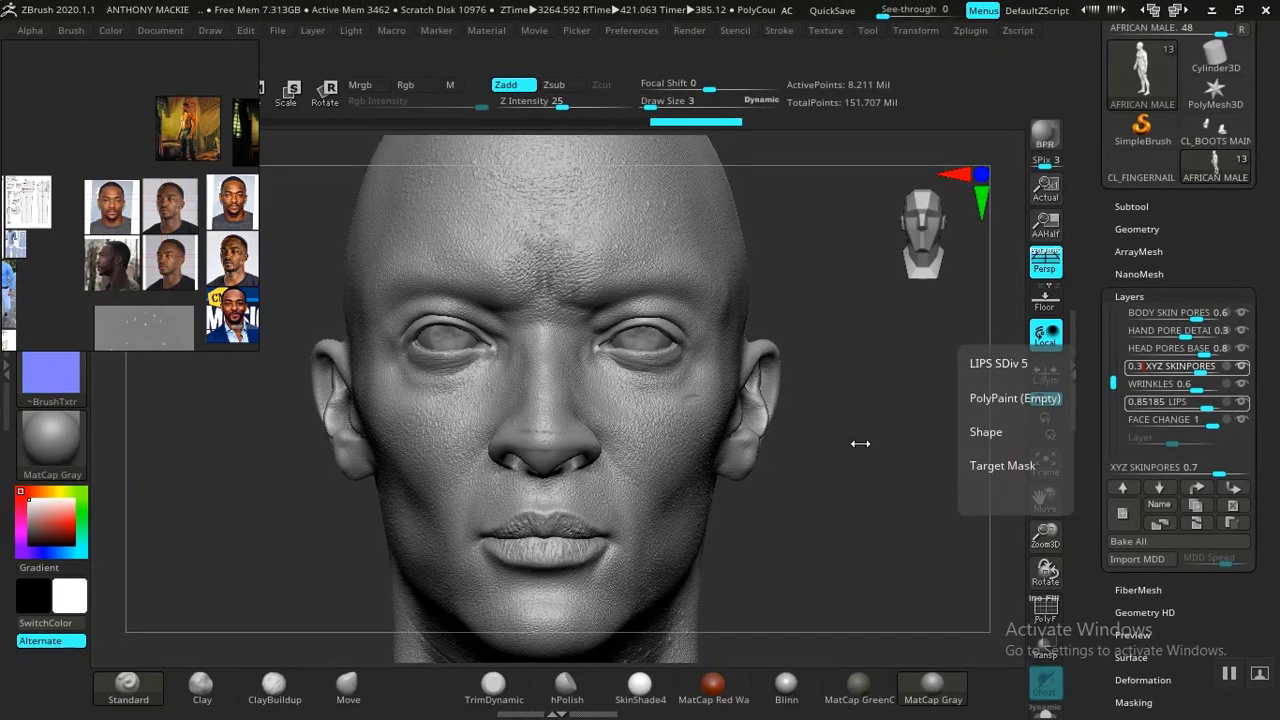
{"action": "key", "text": "Return"}
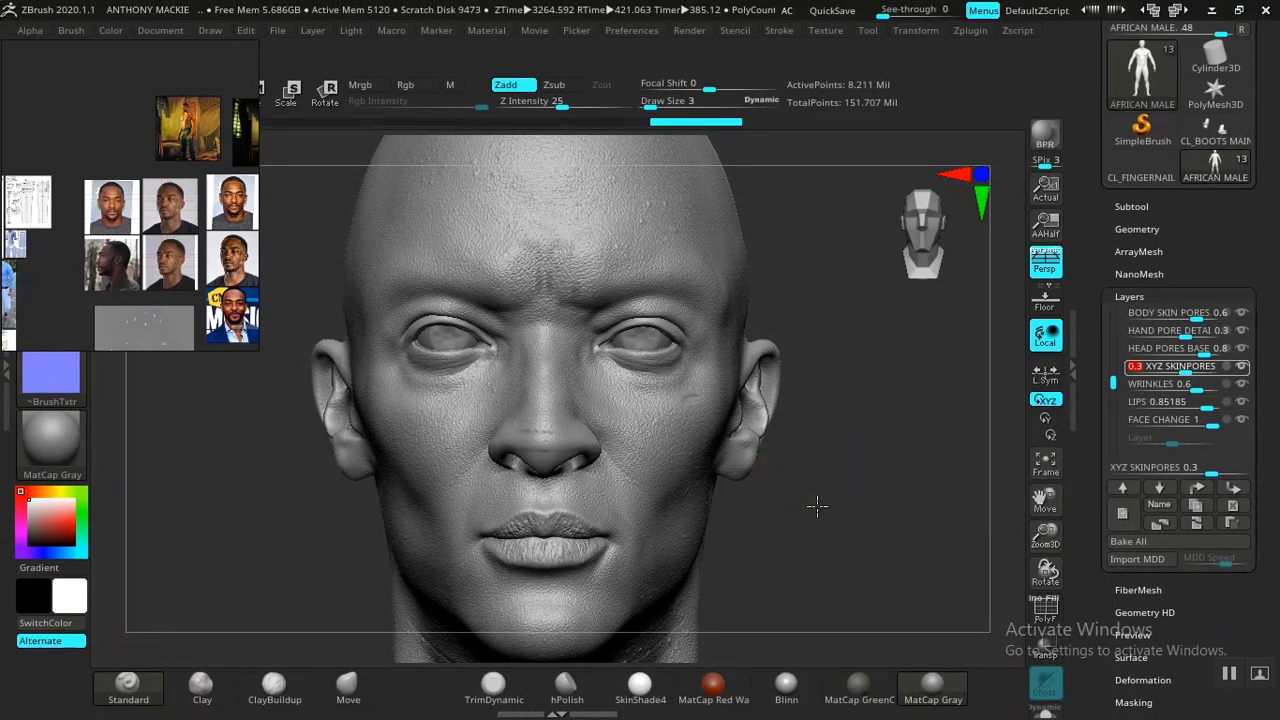
- Examine the softened skin pores around the nose, mouth, eyes and forehead
{"action": "left_click_drag", "start_coordinate": [817, 506], "coordinate": [818, 716], "text": "alt"}
{"action": "left_click_drag", "start_coordinate": [930, 312], "coordinate": [916, 175], "text": "alt"}
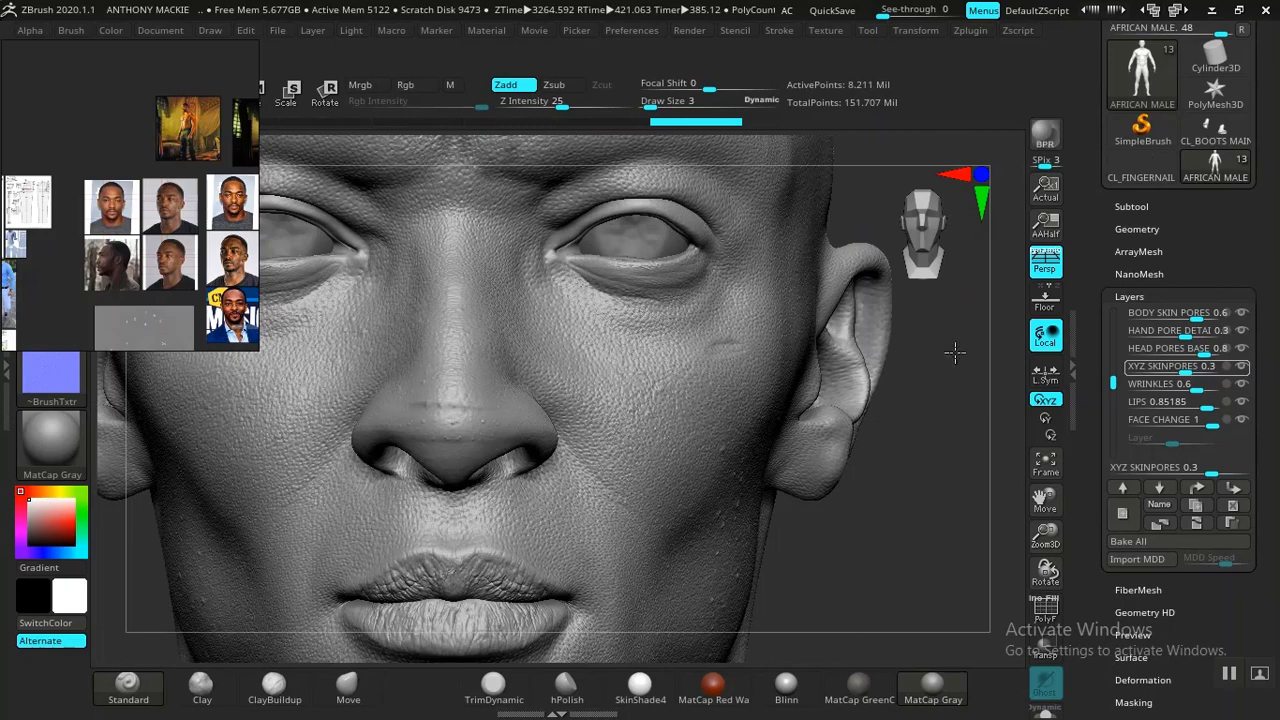
{"action": "left_click_drag", "start_coordinate": [955, 353], "coordinate": [1003, 98], "text": "alt"}
{"action": "left_click_drag", "start_coordinate": [898, 411], "coordinate": [929, 540], "text": "alt"}
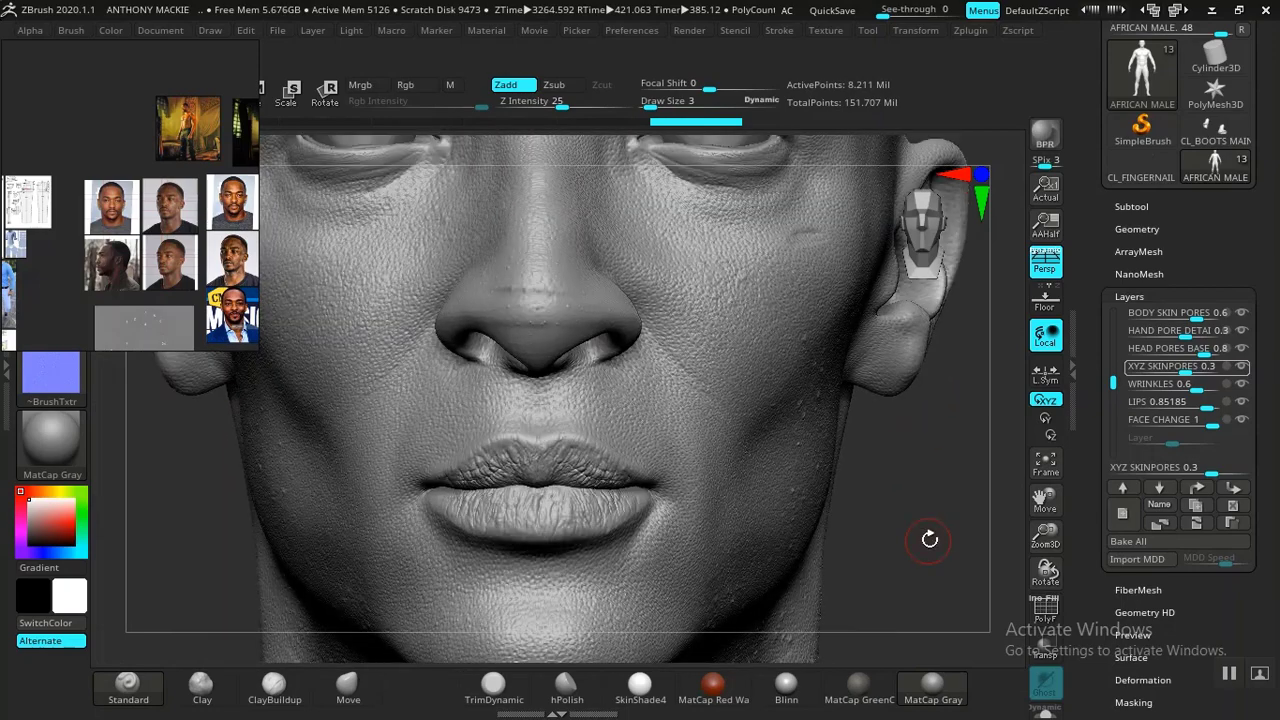
{"action": "left_click_drag", "start_coordinate": [930, 482], "coordinate": [922, 566], "text": "alt"}
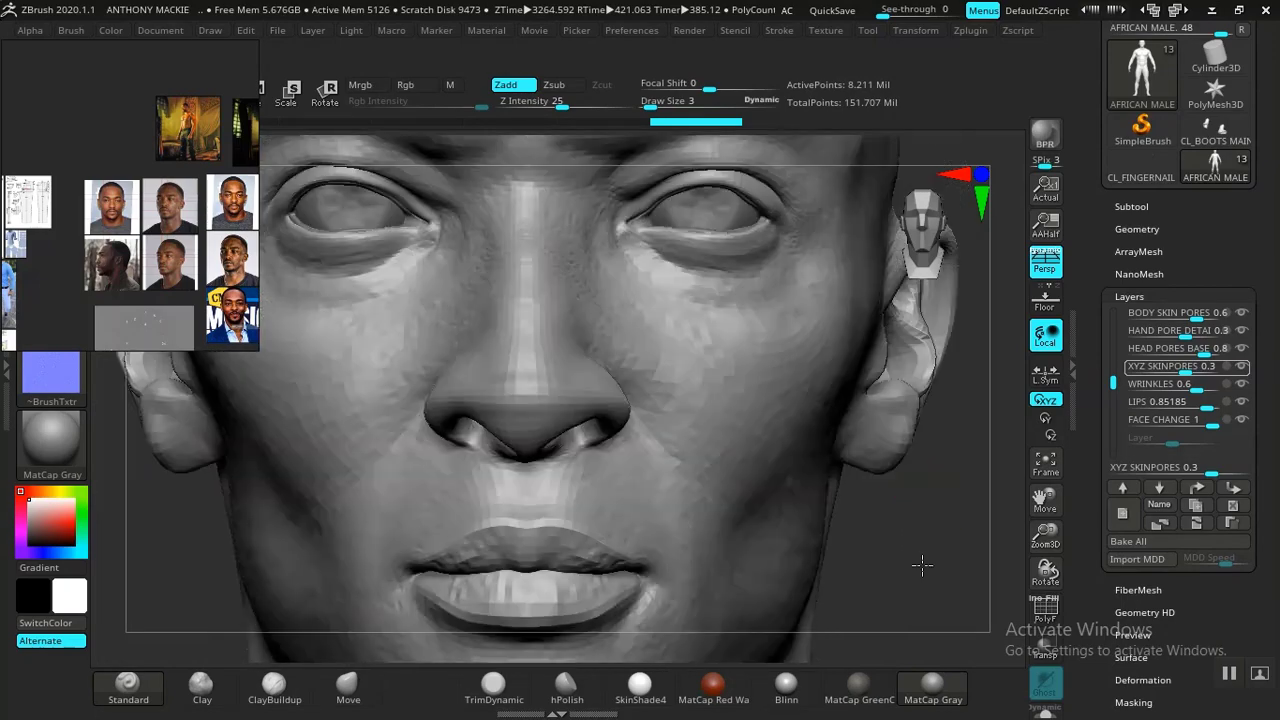
{"action": "mouse_move", "coordinate": [1241, 370]}
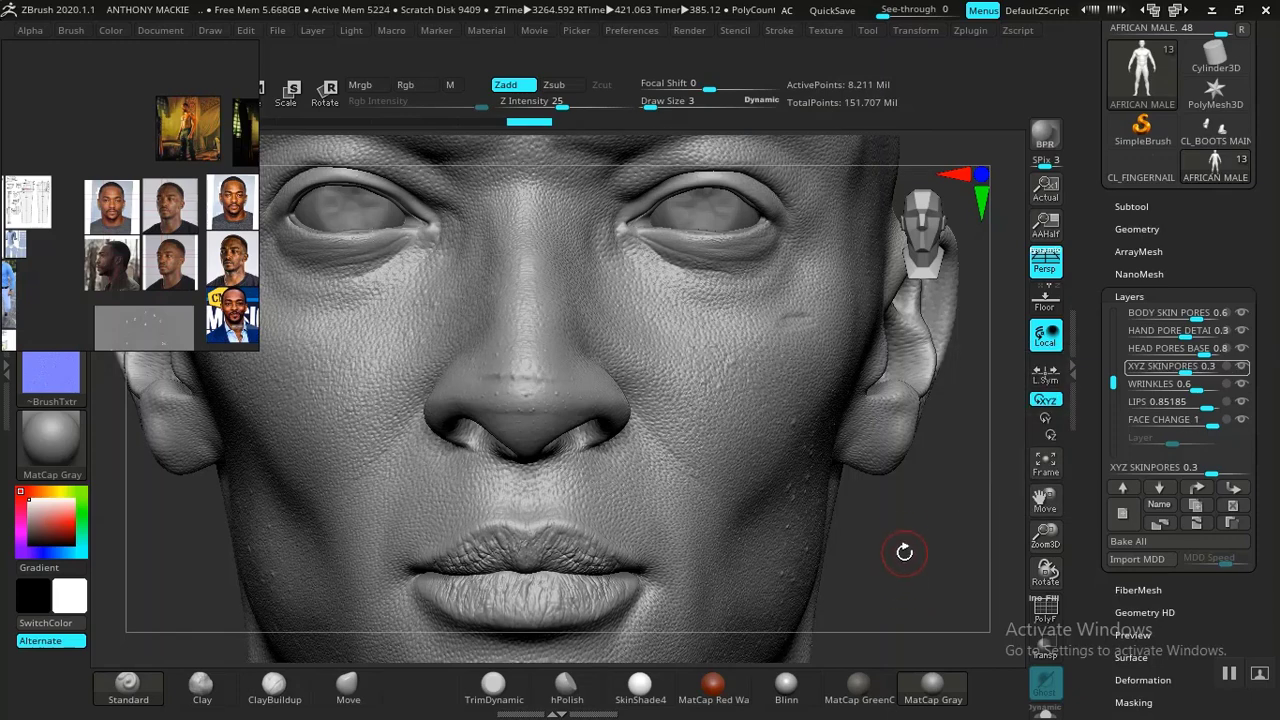
{"action": "left_click_drag", "start_coordinate": [904, 527], "coordinate": [889, 660], "text": "alt"}
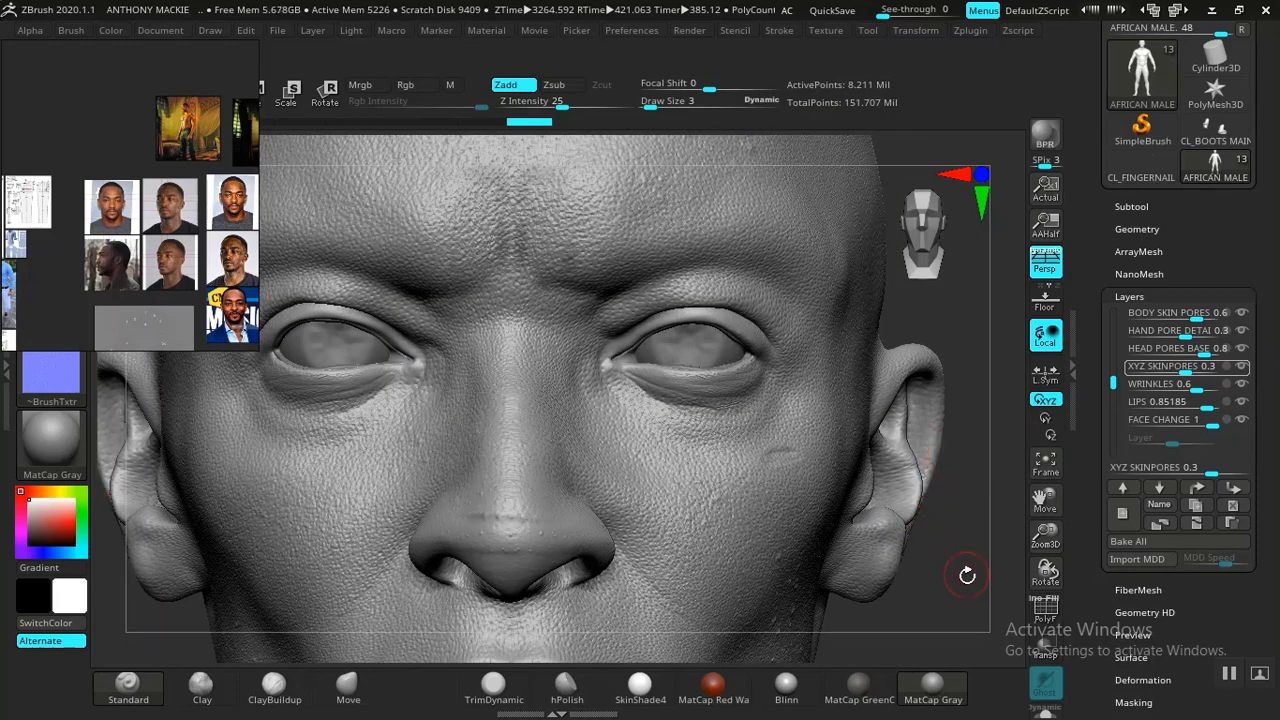
- Examine the skin pore detail on the face, from the chin and lips up to the eyes, forehead and temple
{"action": "left_click_drag", "start_coordinate": [970, 589], "coordinate": [994, 451], "text": "alt"}
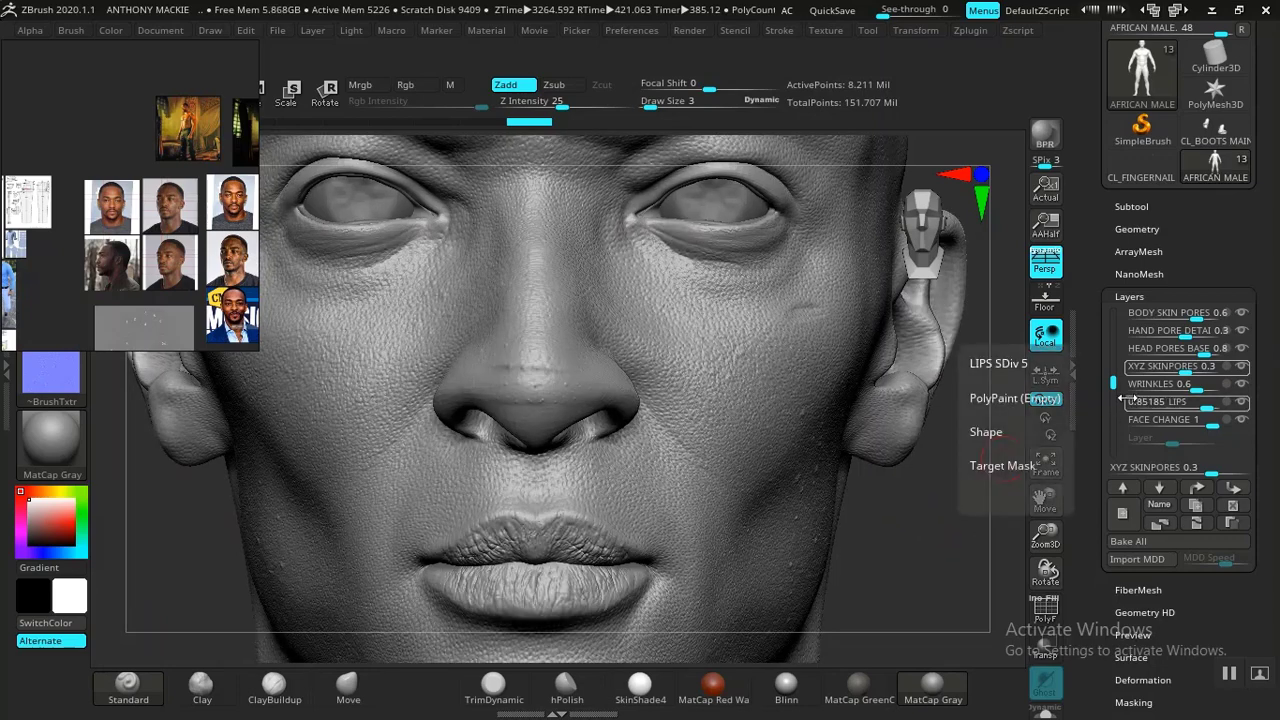
{"action": "left_click_drag", "start_coordinate": [961, 436], "coordinate": [981, 270], "text": "alt"}
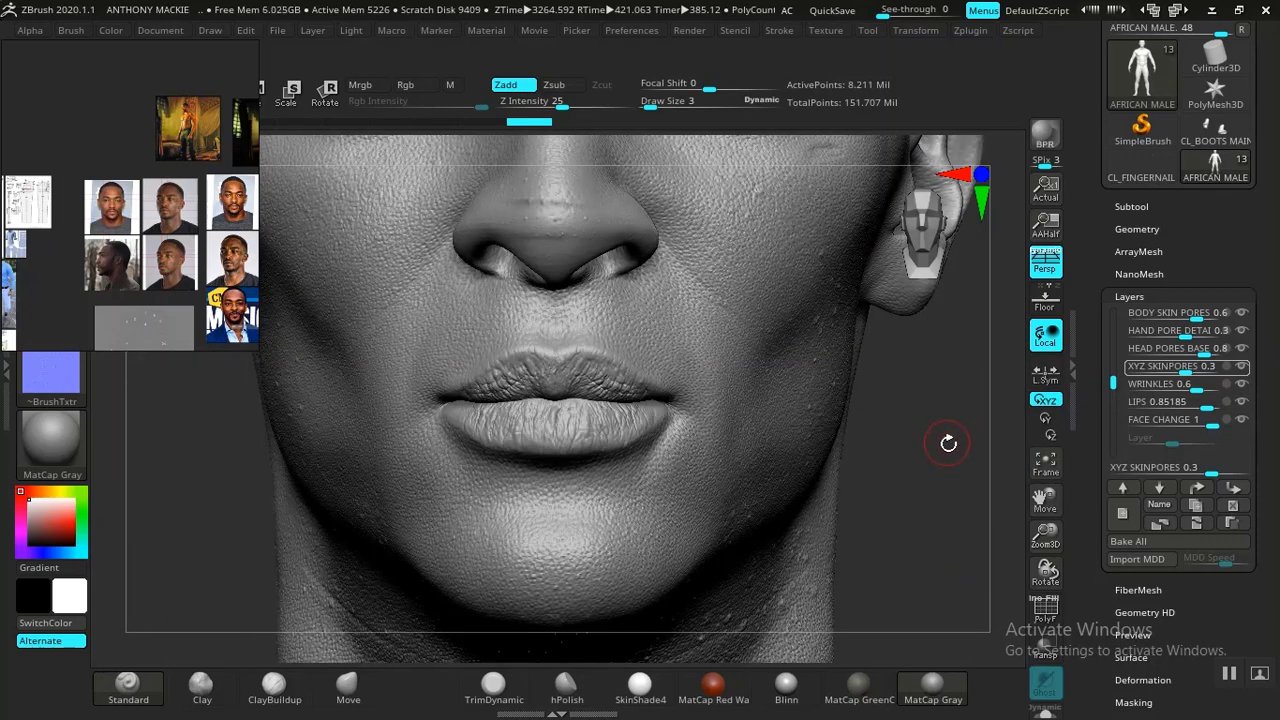
{"action": "left_click_drag", "start_coordinate": [954, 370], "coordinate": [874, 696], "text": "alt"}
{"action": "left_click_drag", "start_coordinate": [942, 452], "coordinate": [916, 676], "text": "alt"}
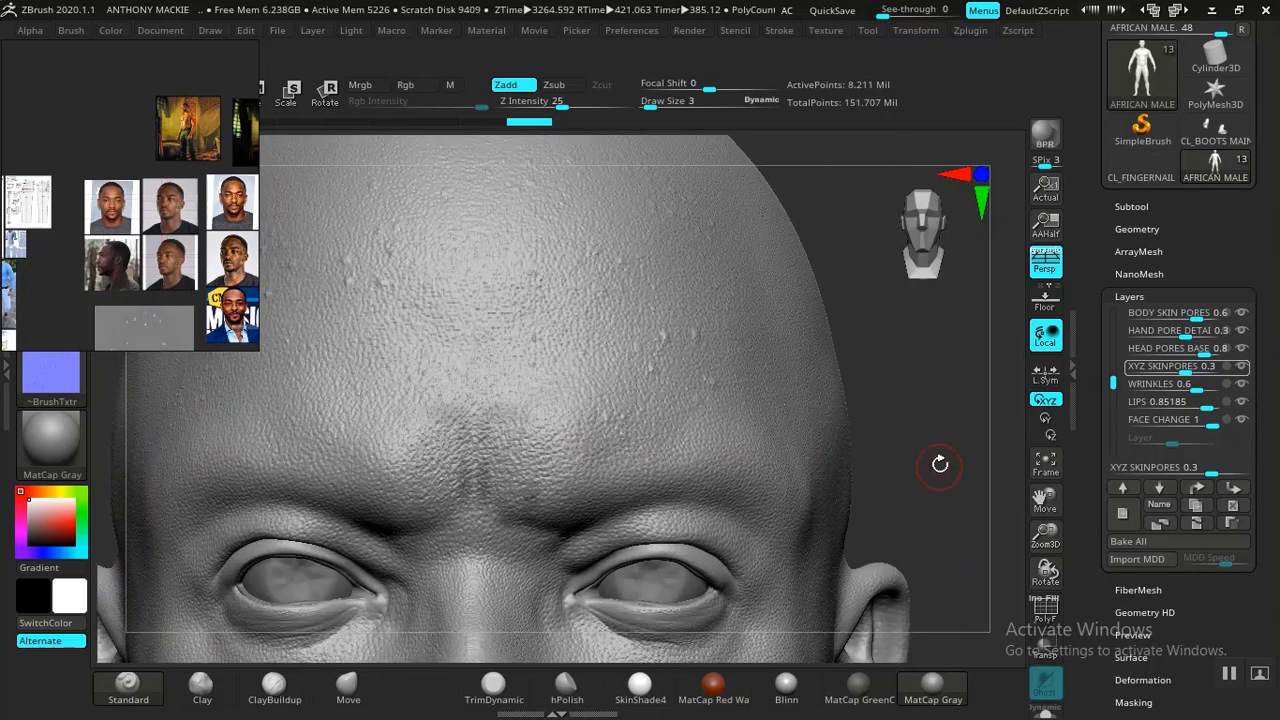
{"action": "left_click_drag", "start_coordinate": [929, 463], "coordinate": [903, 457]}
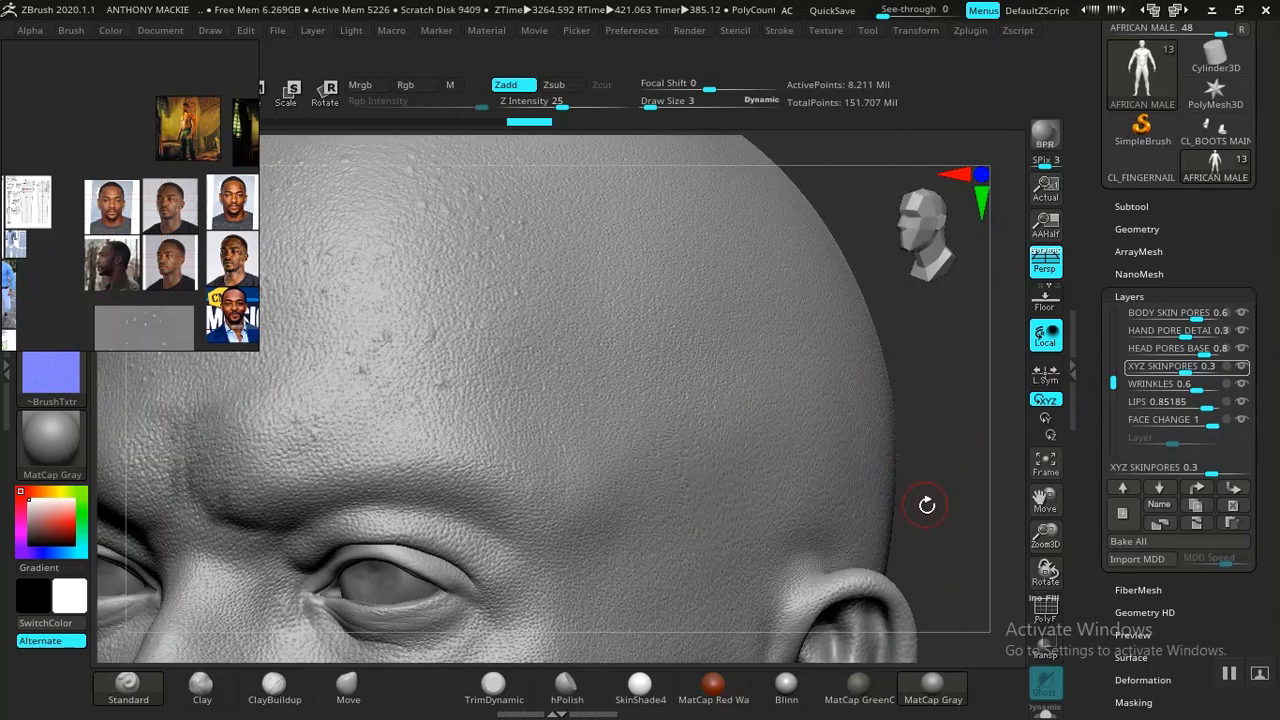
{"action": "mouse_move", "coordinate": [923, 506]}
{"action": "left_mouse_down"}
{"action": "mouse_move", "coordinate": [914, 473]}
{"action": "mouse_move", "coordinate": [928, 400]}
{"action": "mouse_move", "coordinate": [908, 477]}
{"action": "mouse_move", "coordinate": [955, 465]}
{"action": "mouse_move", "coordinate": [919, 650]}
{"action": "left_mouse_up"}
{"action": "left_click_drag", "start_coordinate": [930, 553], "coordinate": [933, 599], "text": "alt"}
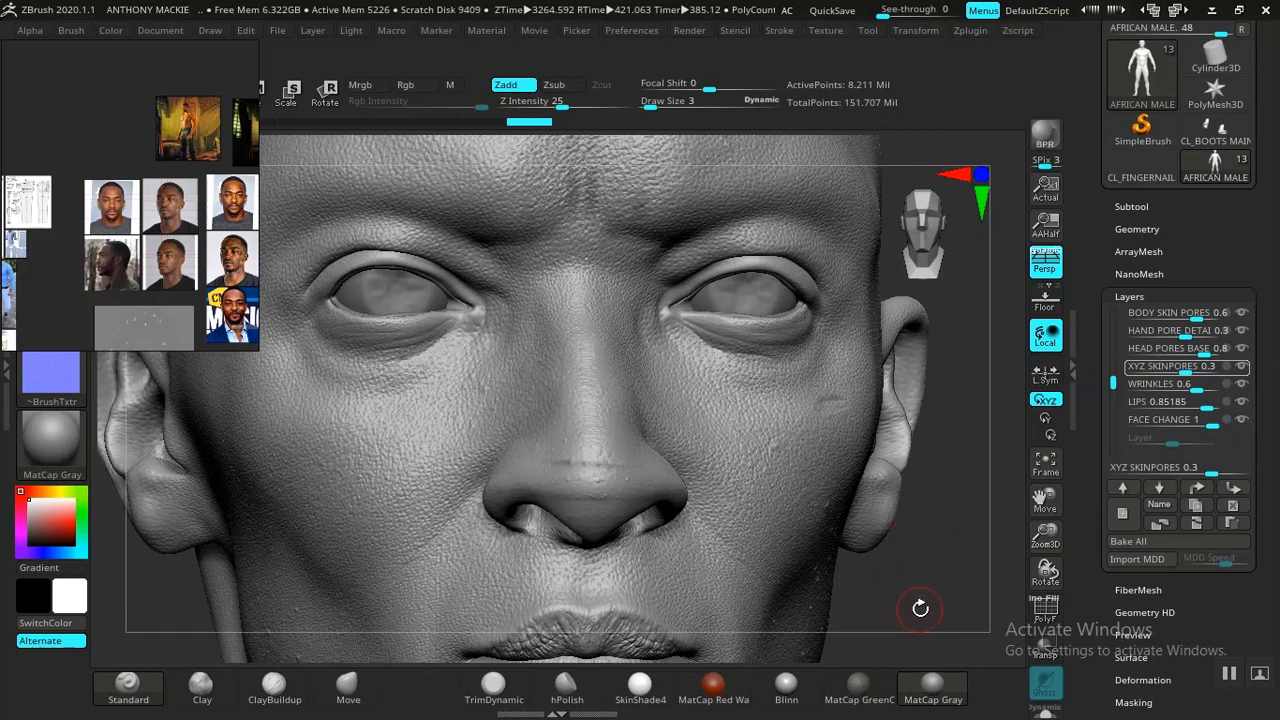
{"action": "left_click_drag", "start_coordinate": [920, 608], "coordinate": [923, 512], "text": "alt"}
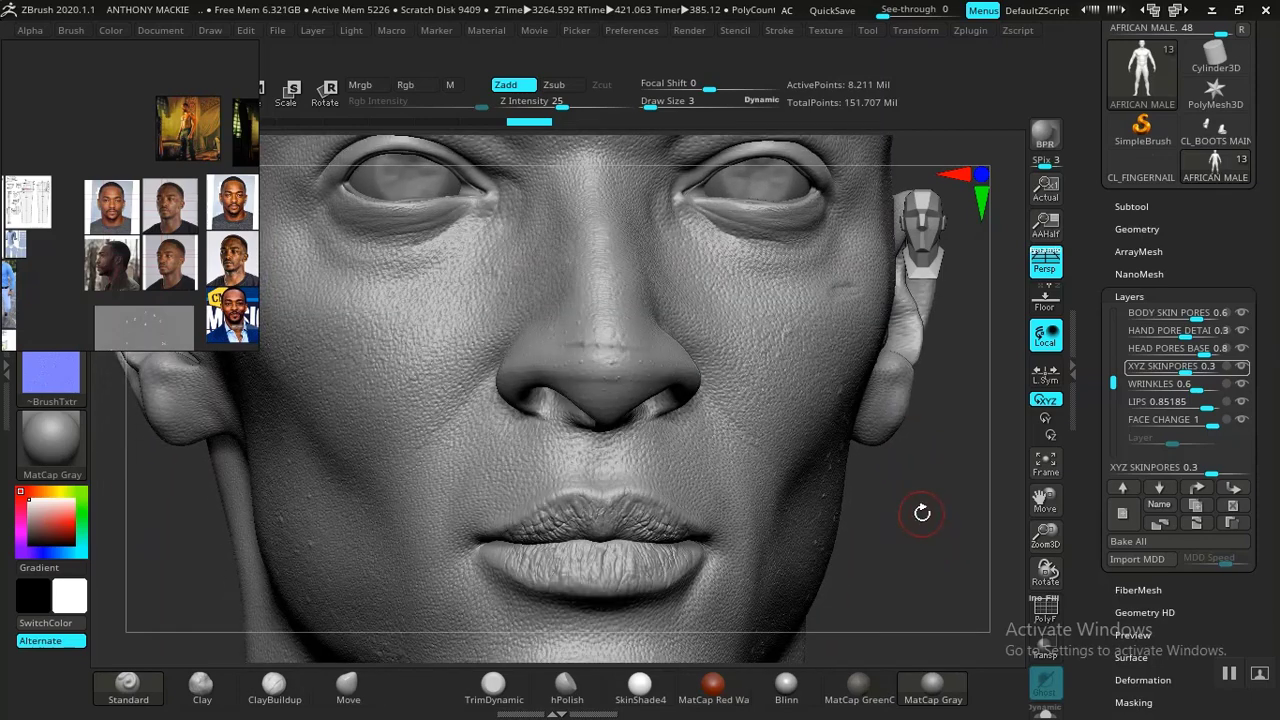
{"action": "left_click", "coordinate": [1137, 207]}
{"action": "mouse_move", "coordinate": [1195, 292]}
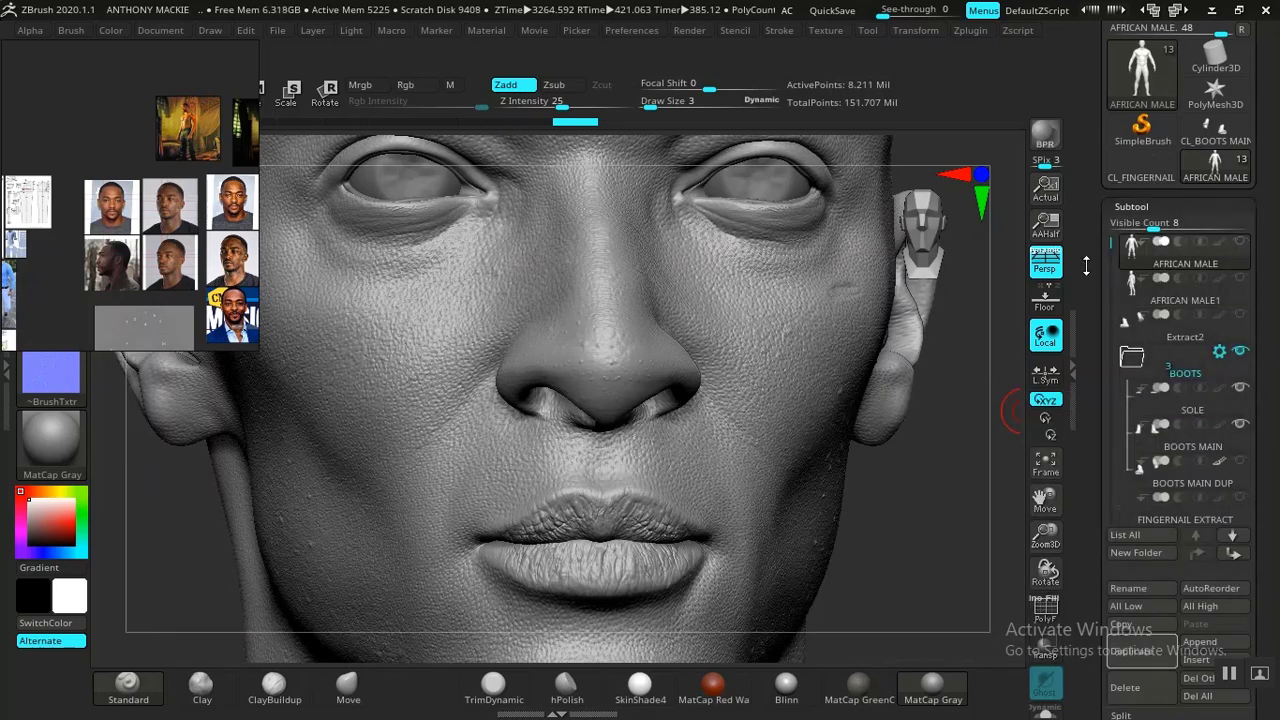
{"action": "left_click", "coordinate": [1110, 206]}
{"action": "left_click_drag", "start_coordinate": [894, 517], "coordinate": [896, 574]}
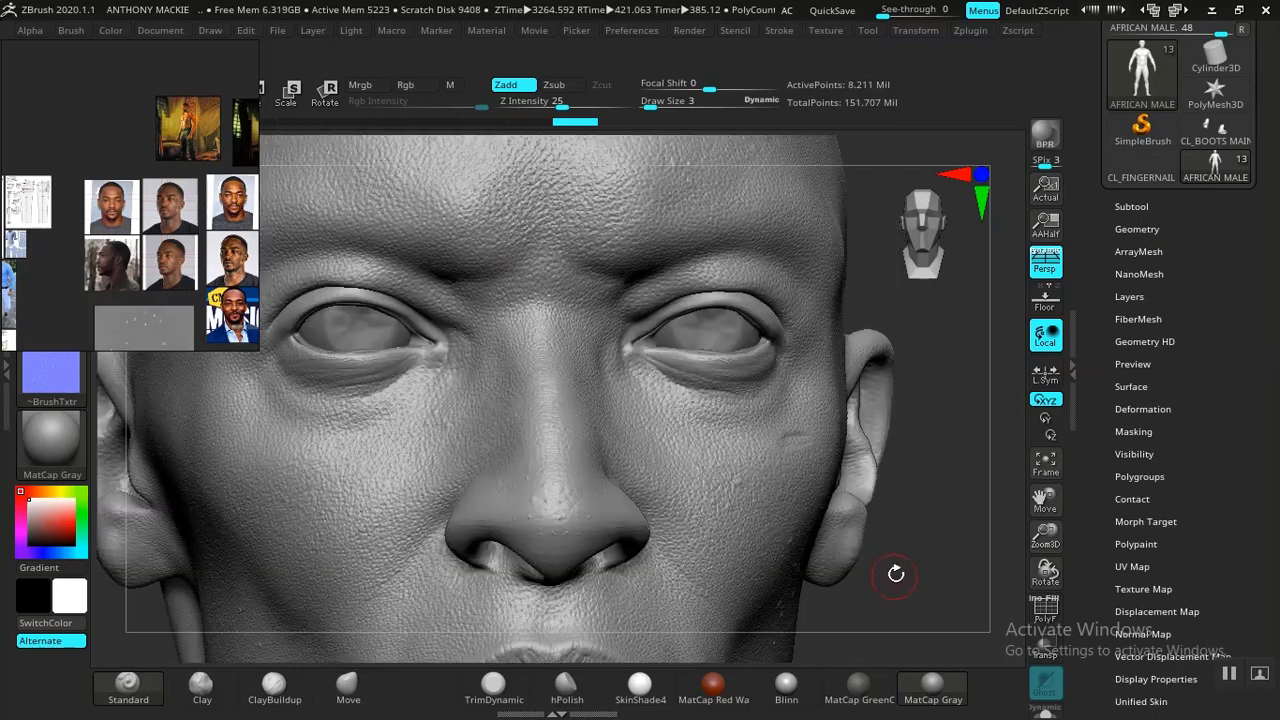
- Set the intensity of the XYZ SKINPORES sculpt layer to 0.4
{"action": "left_click", "coordinate": [1131, 298]}
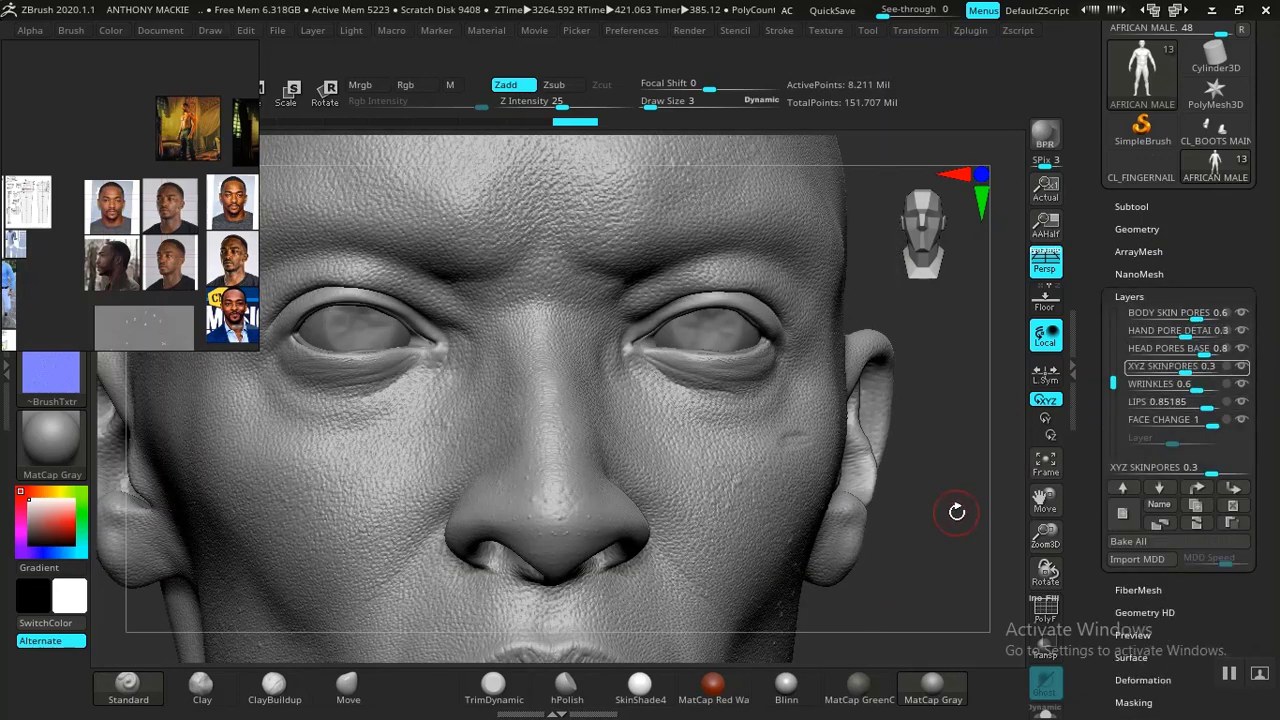
{"action": "left_click", "coordinate": [1240, 367]}
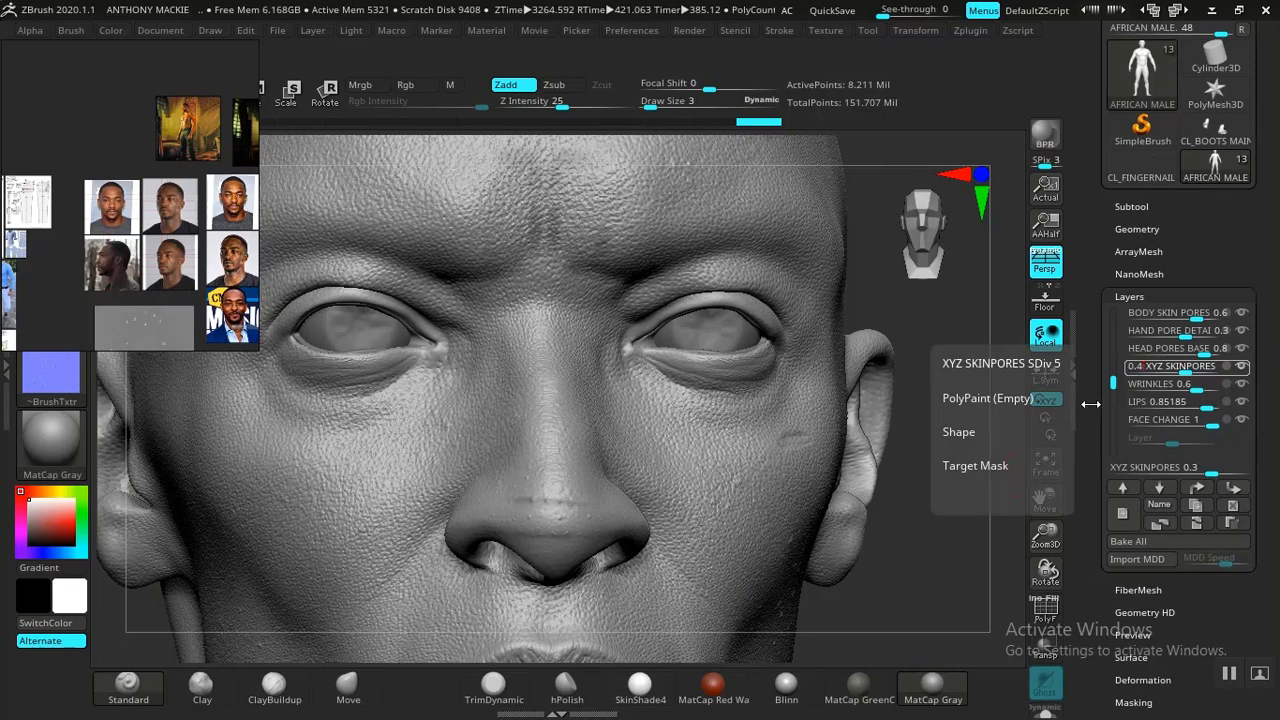
{"action": "key", "text": "Return"}
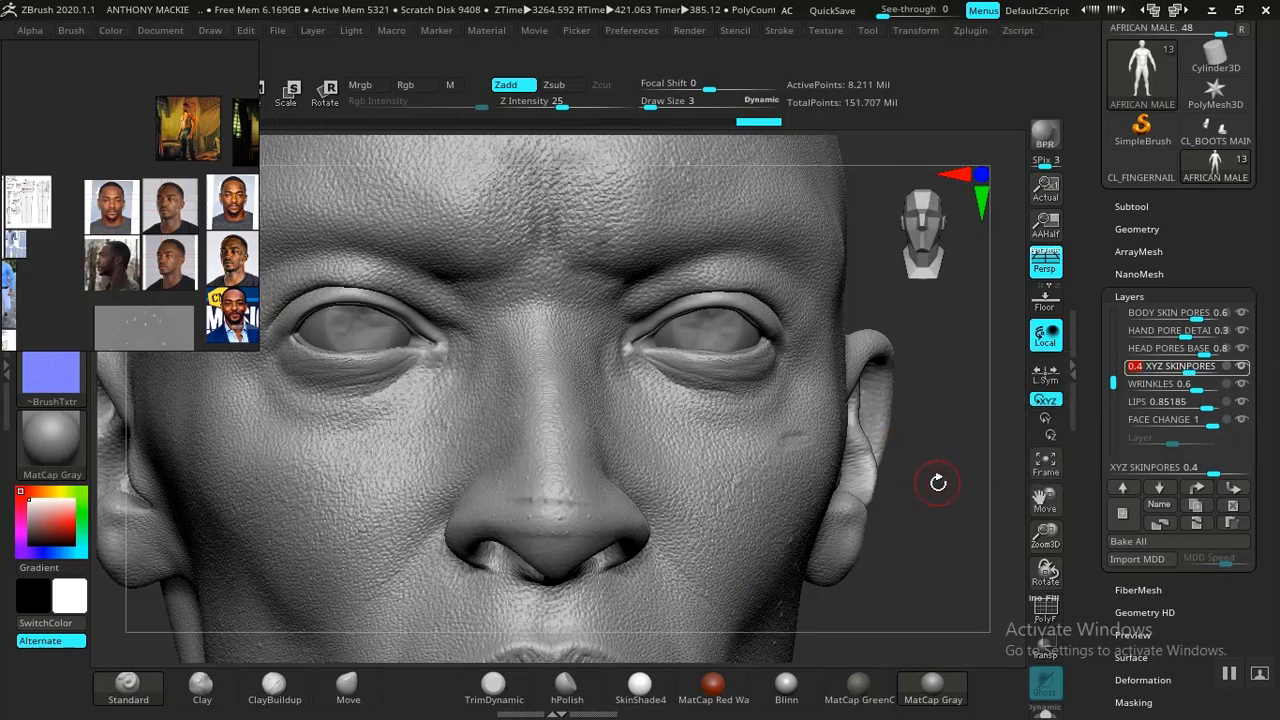
- Examine the pores around the nose, lips, chin and neck, and compare the head at a lower subdivision level
{"action": "left_click_drag", "start_coordinate": [945, 535], "coordinate": [951, 363], "text": "alt"}
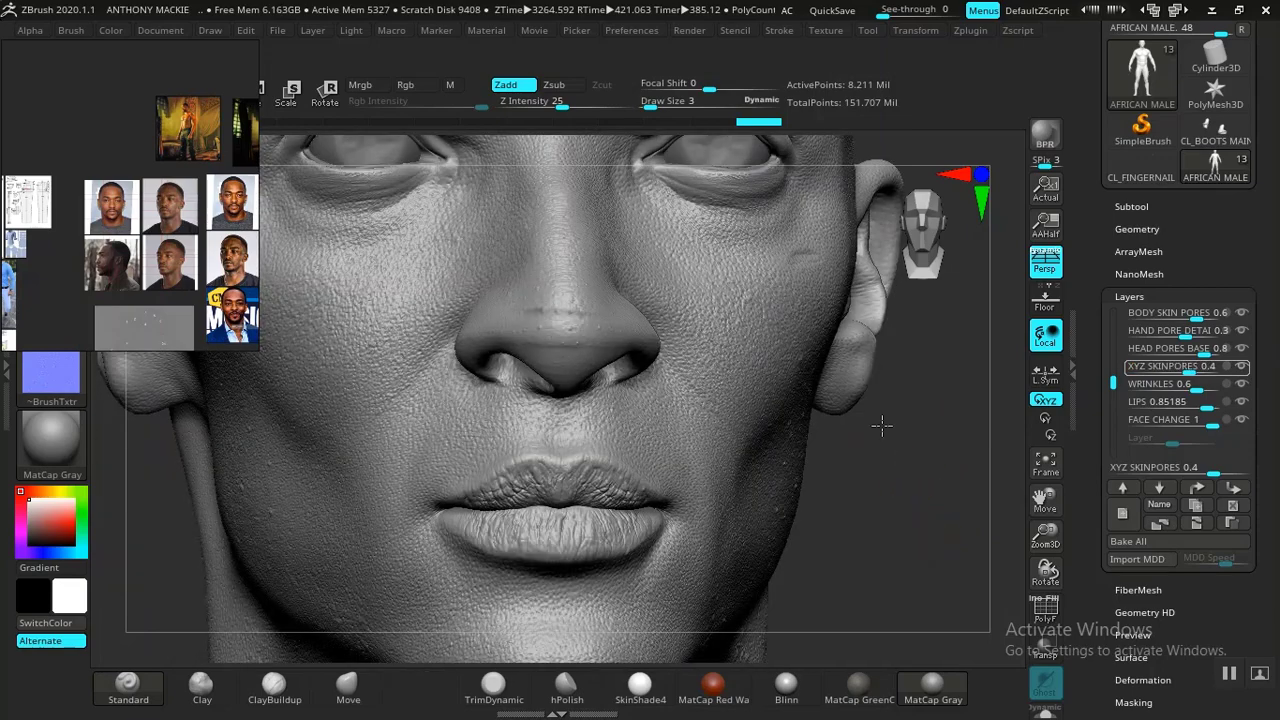
{"action": "mouse_move", "coordinate": [894, 538]}
{"action": "left_mouse_down", "text": "alt"}
{"action": "mouse_move", "coordinate": [882, 426]}
{"action": "mouse_move", "coordinate": [886, 620]}
{"action": "left_mouse_up", "text": "alt"}
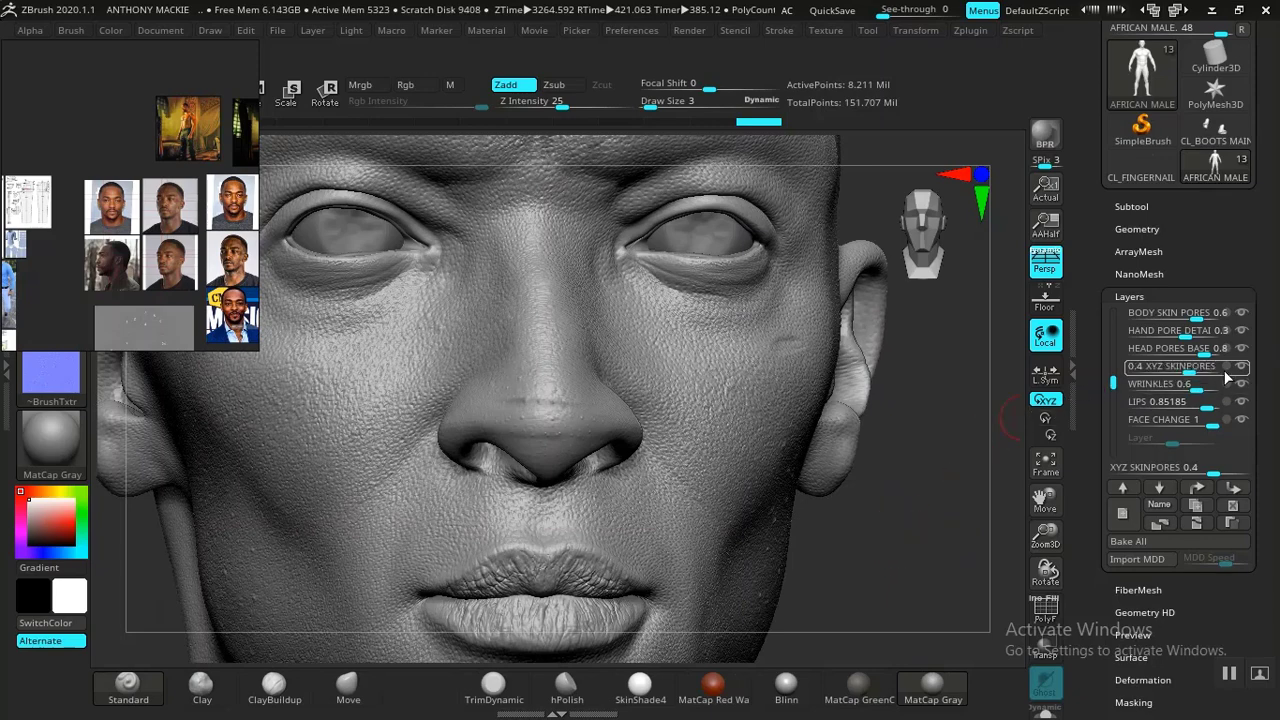
{"action": "mouse_move", "coordinate": [1240, 370]}
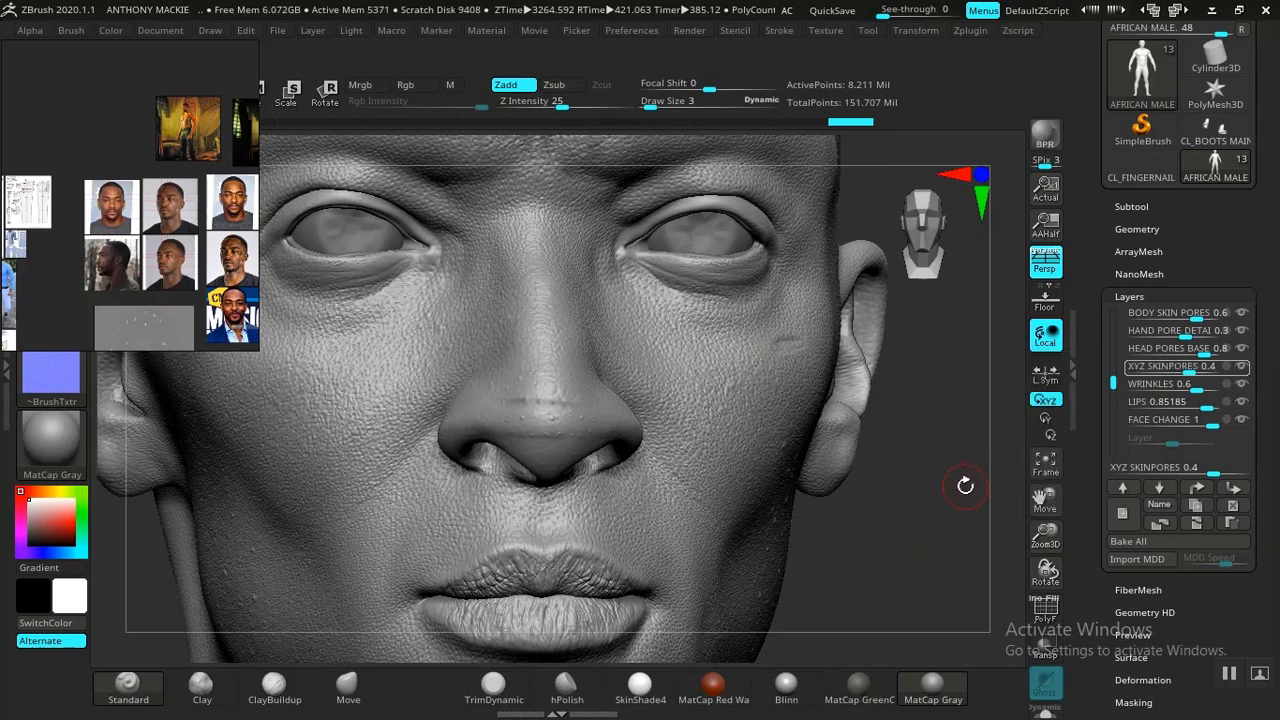
{"action": "left_click_drag", "start_coordinate": [953, 471], "coordinate": [933, 519], "text": "alt"}
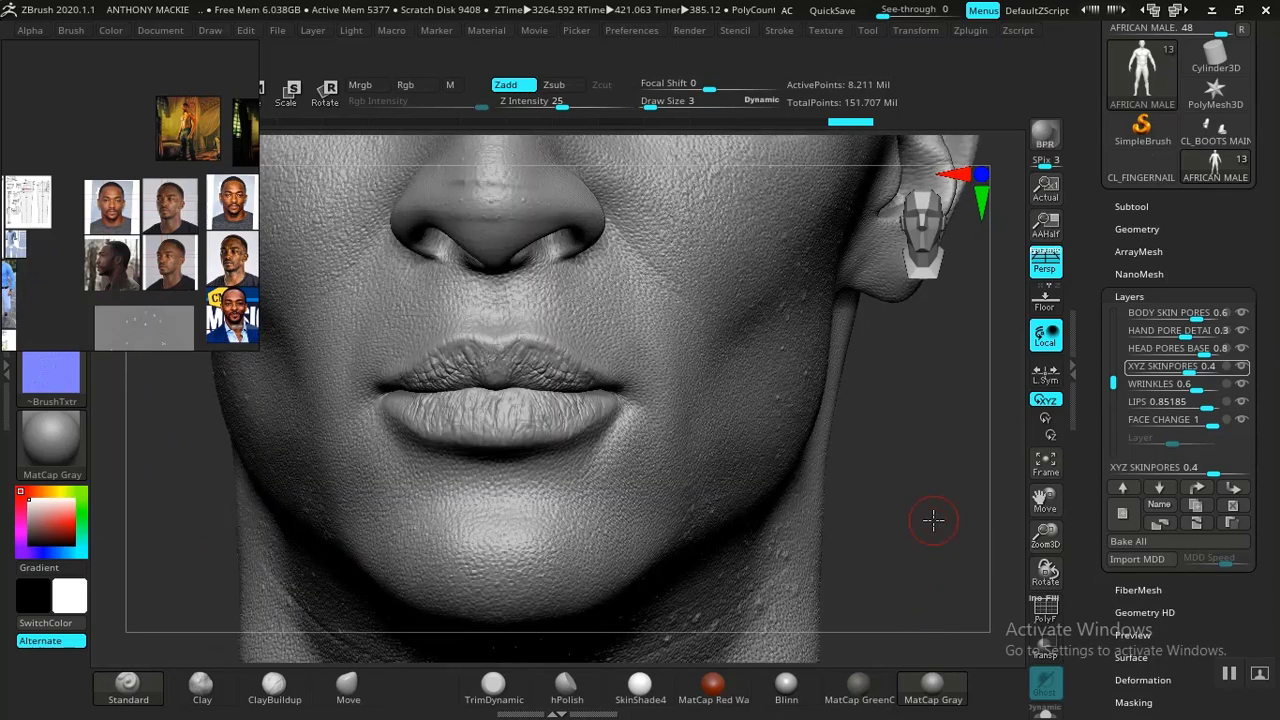
{"action": "mouse_move", "coordinate": [914, 457]}
{"action": "left_mouse_down"}
{"action": "mouse_move", "coordinate": [932, 513]}
{"action": "mouse_move", "coordinate": [883, 403]}
{"action": "mouse_move", "coordinate": [892, 569]}
{"action": "mouse_move", "coordinate": [863, 518]}
{"action": "mouse_move", "coordinate": [877, 403]}
{"action": "mouse_move", "coordinate": [863, 374]}
{"action": "mouse_move", "coordinate": [888, 484]}
{"action": "left_mouse_up"}
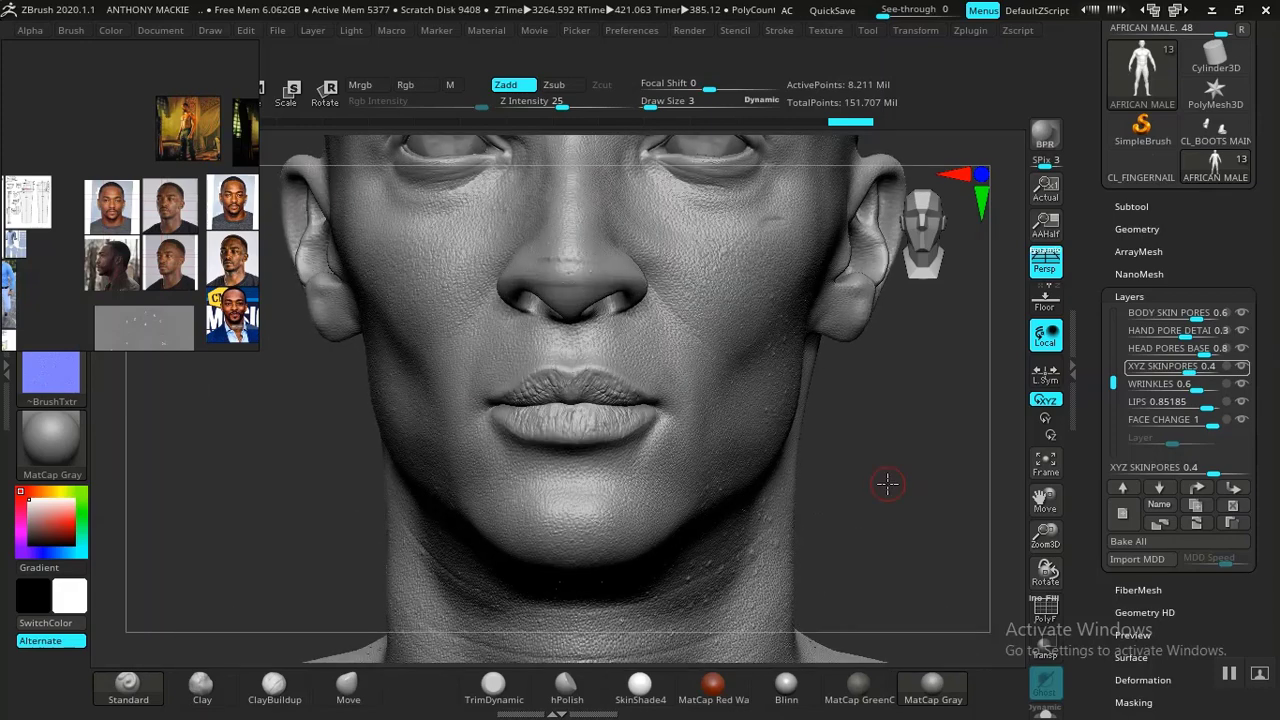
{"action": "key", "text": "shift+d"}
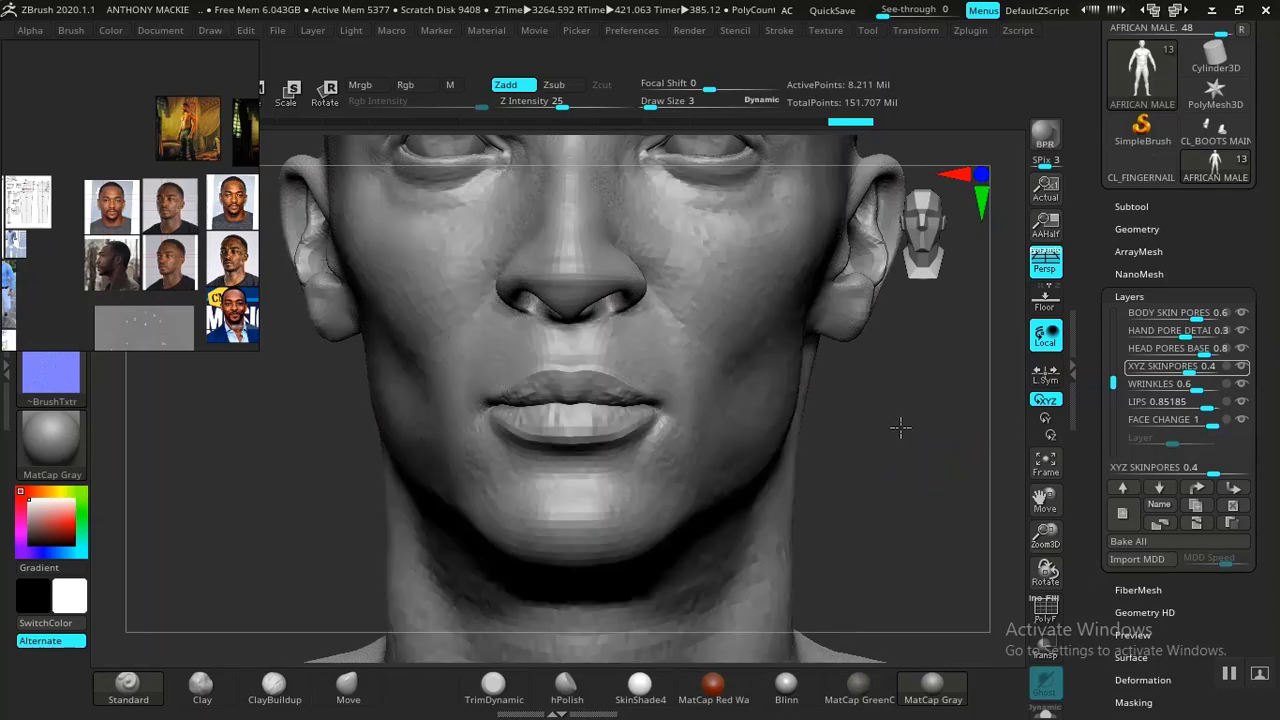
{"action": "left_click_drag", "start_coordinate": [900, 428], "coordinate": [878, 511]}
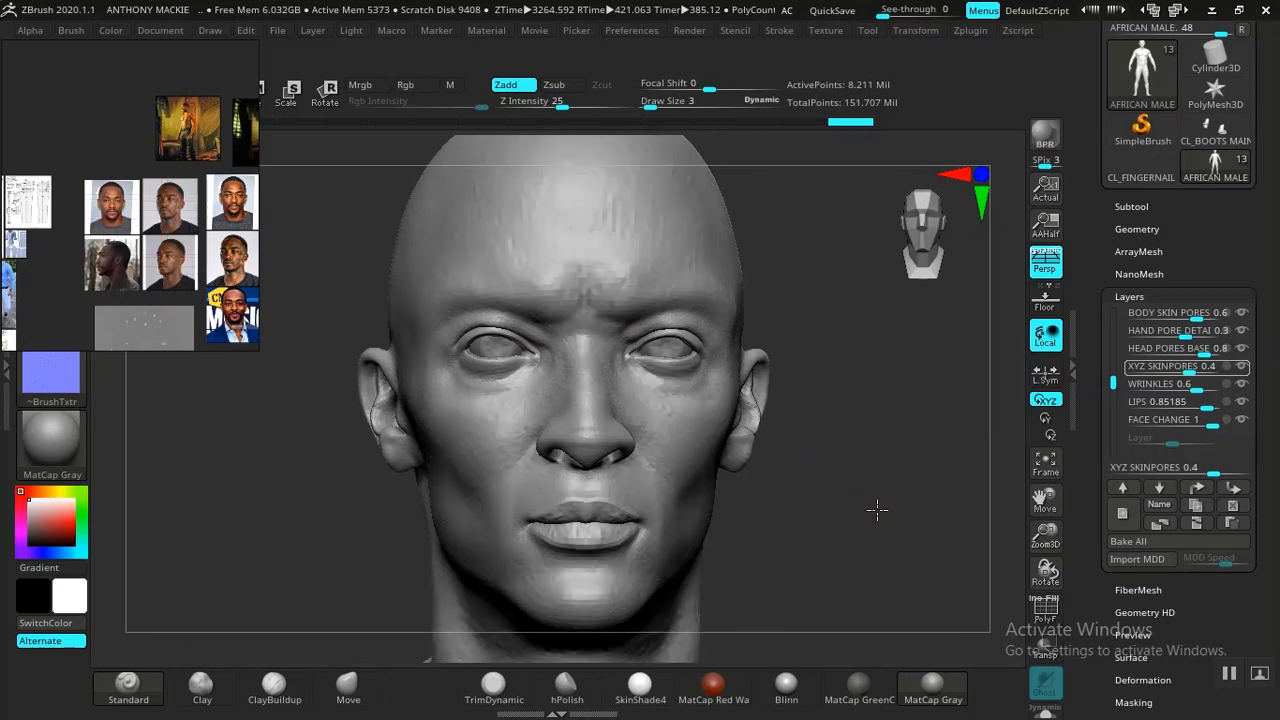
- Check the normal map creation settings of the AFRICAN MALE subtool, including the Tangent, Adaptive, SmoothUV and SNormals options
{"action": "left_click", "coordinate": [1133, 207]}
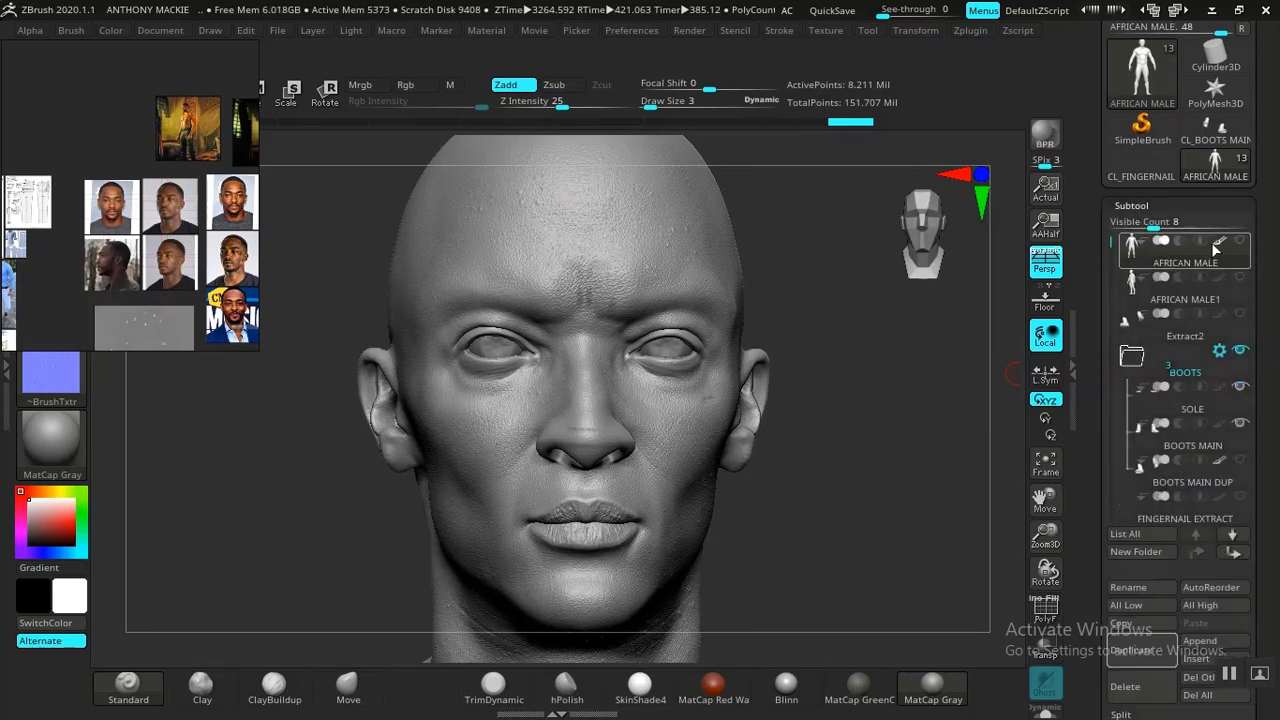
{"action": "left_click", "coordinate": [1133, 205]}
{"action": "left_click_drag", "start_coordinate": [1100, 408], "coordinate": [1089, 285]}
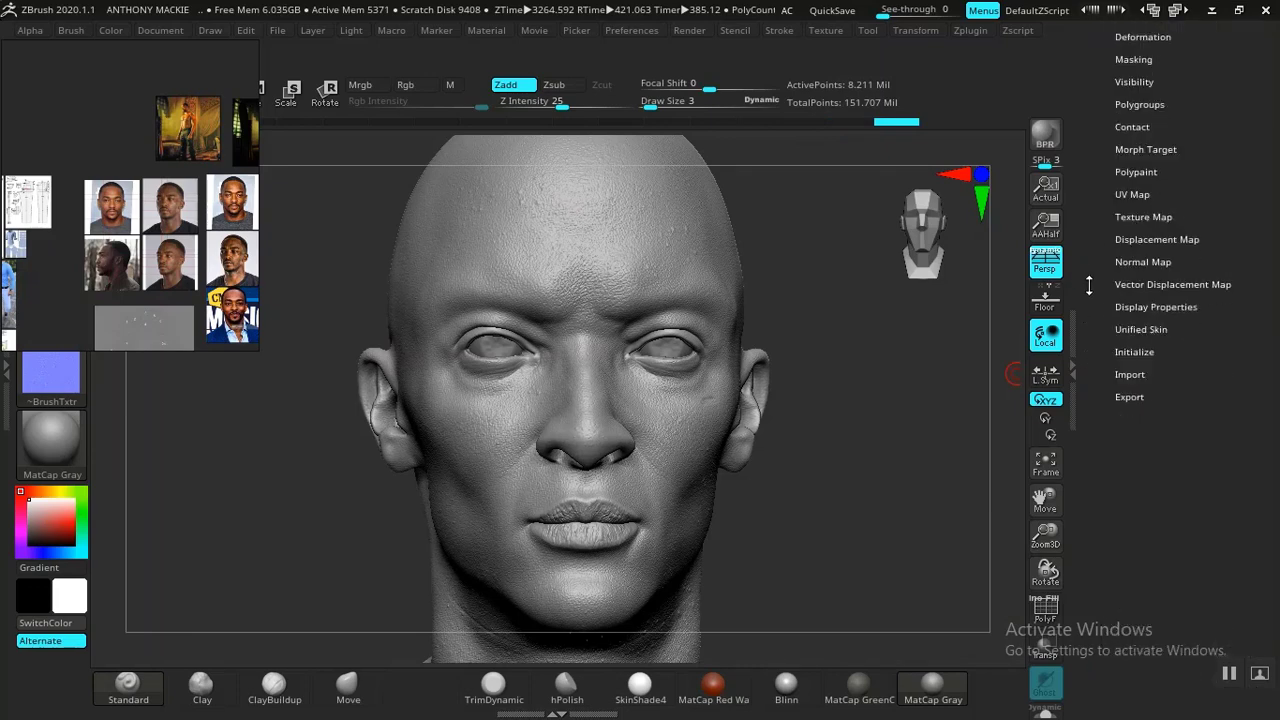
{"action": "left_click", "coordinate": [1140, 261]}
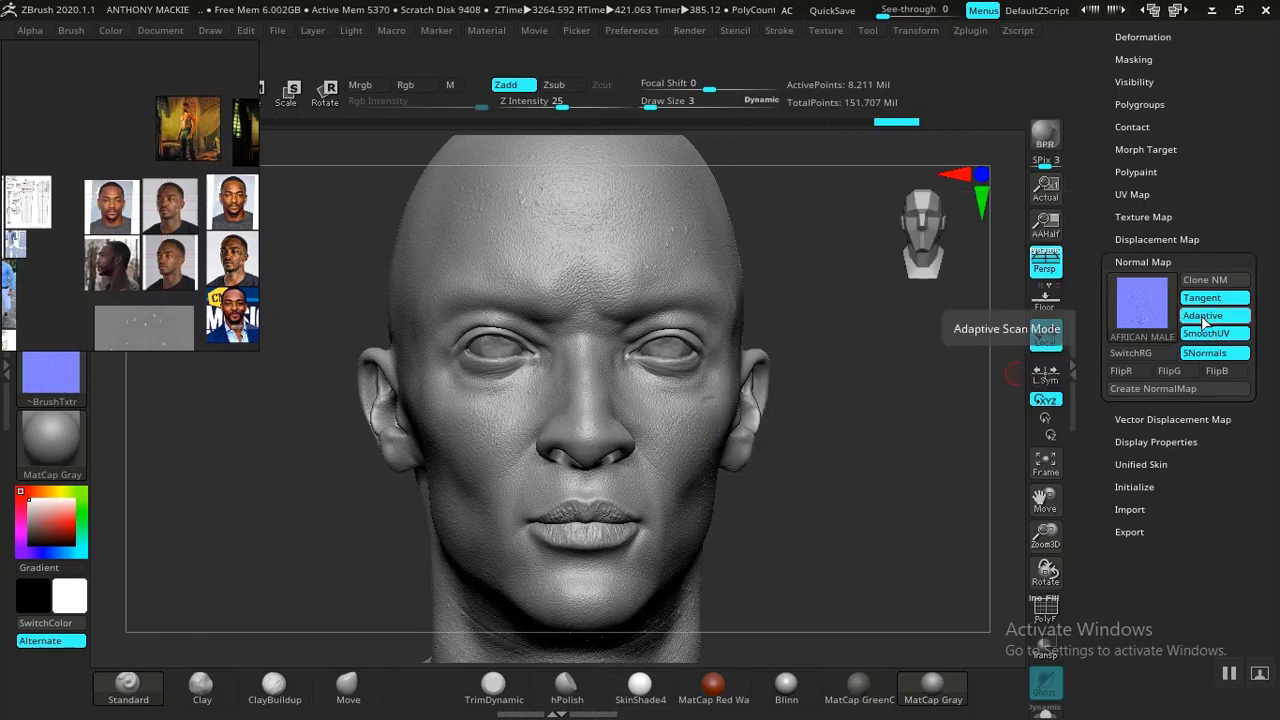
{"action": "mouse_move", "coordinate": [1147, 325]}
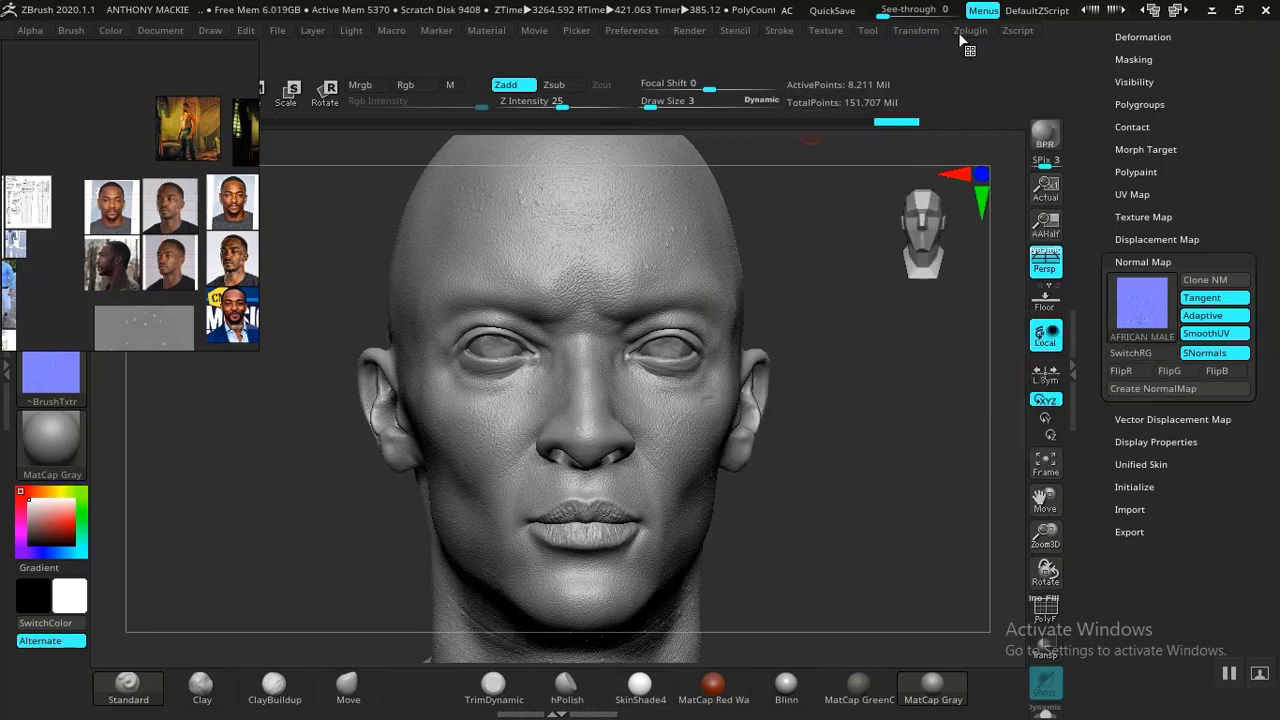
- Exclude the displacement map from the Multi Map Exporter output and review the normal map export settings
{"action": "left_click", "coordinate": [970, 31]}
{"action": "scroll", "coordinate": [963, 331], "scroll_direction": "down", "scroll_amount": 1}
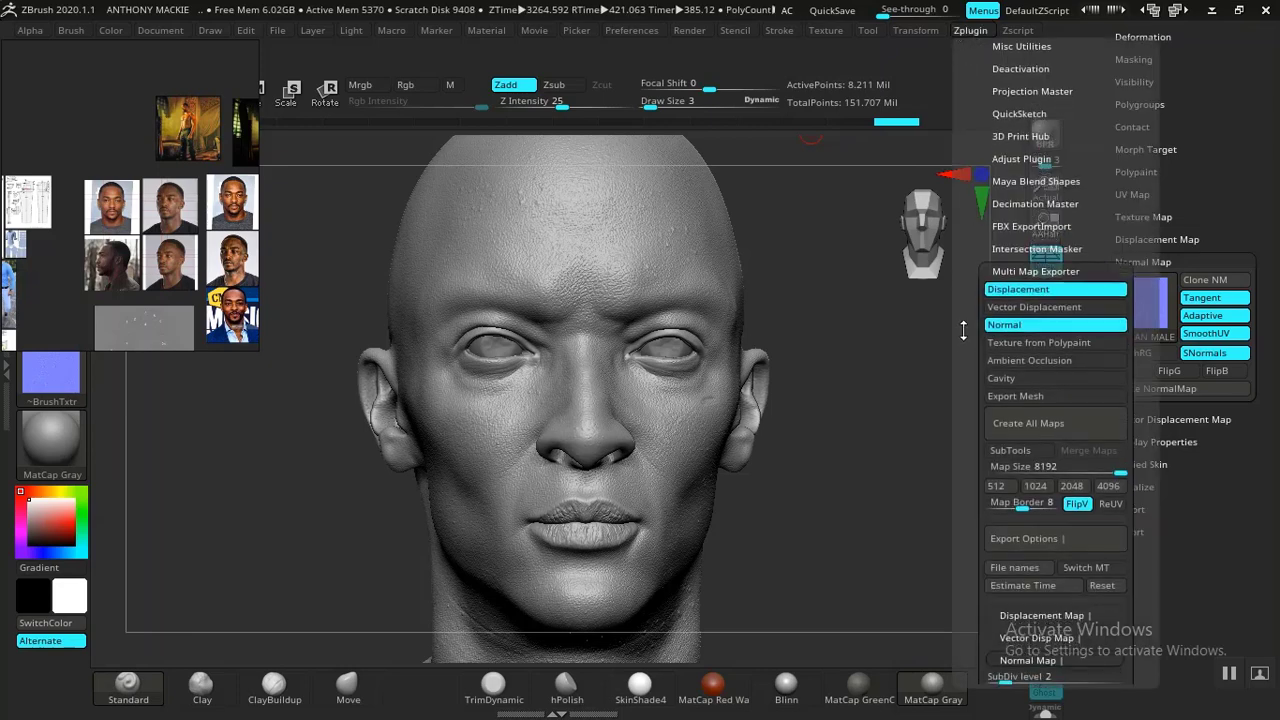
{"action": "left_click", "coordinate": [990, 289]}
{"action": "scroll", "coordinate": [975, 245], "scroll_direction": "down", "scroll_amount": 5}
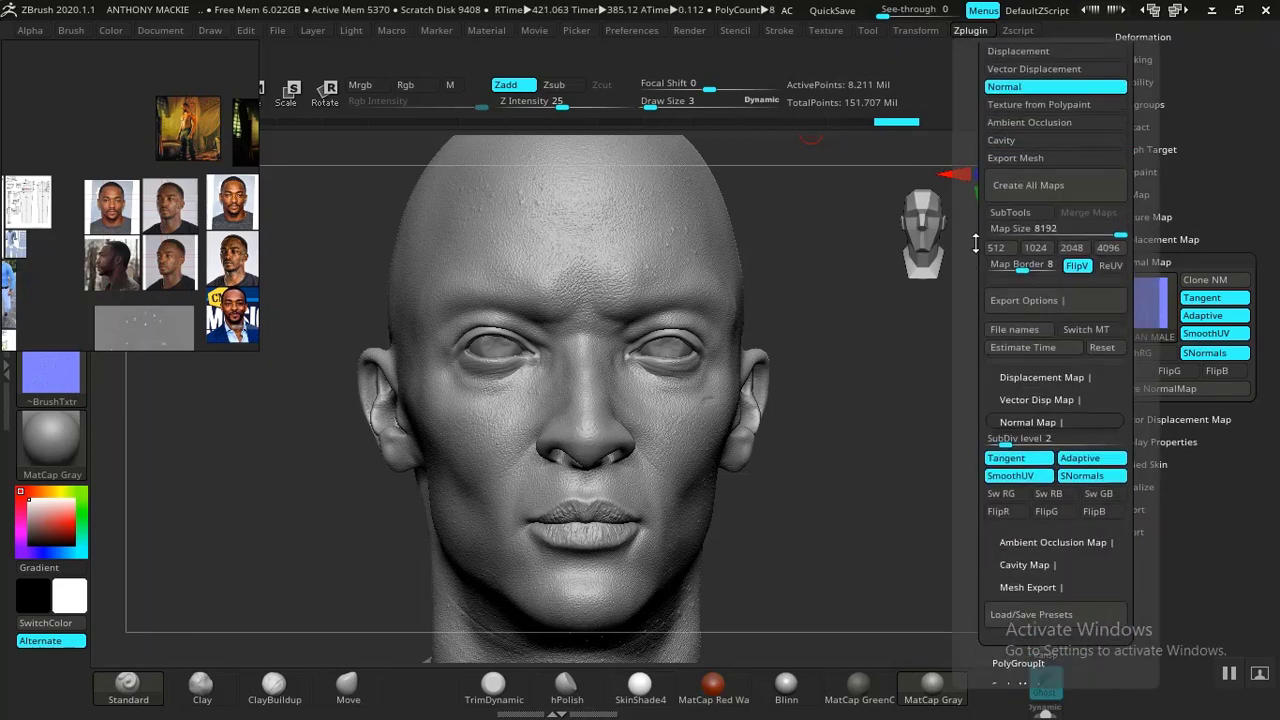
{"action": "scroll", "coordinate": [975, 245], "scroll_direction": "down", "scroll_amount": 1}
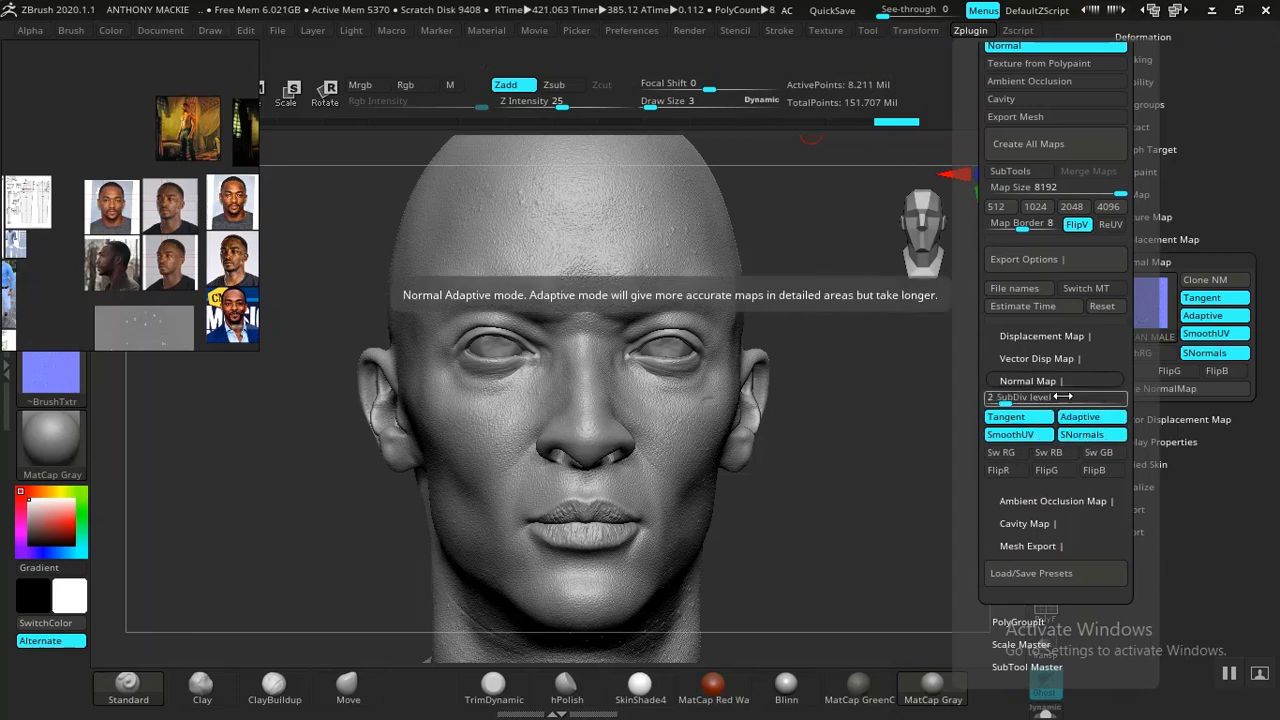
- Create the normal map and save it as 2 AFRICAN MALE.tif in the ZREADY EXPORTS folder
{"action": "left_click", "coordinate": [1040, 148]}
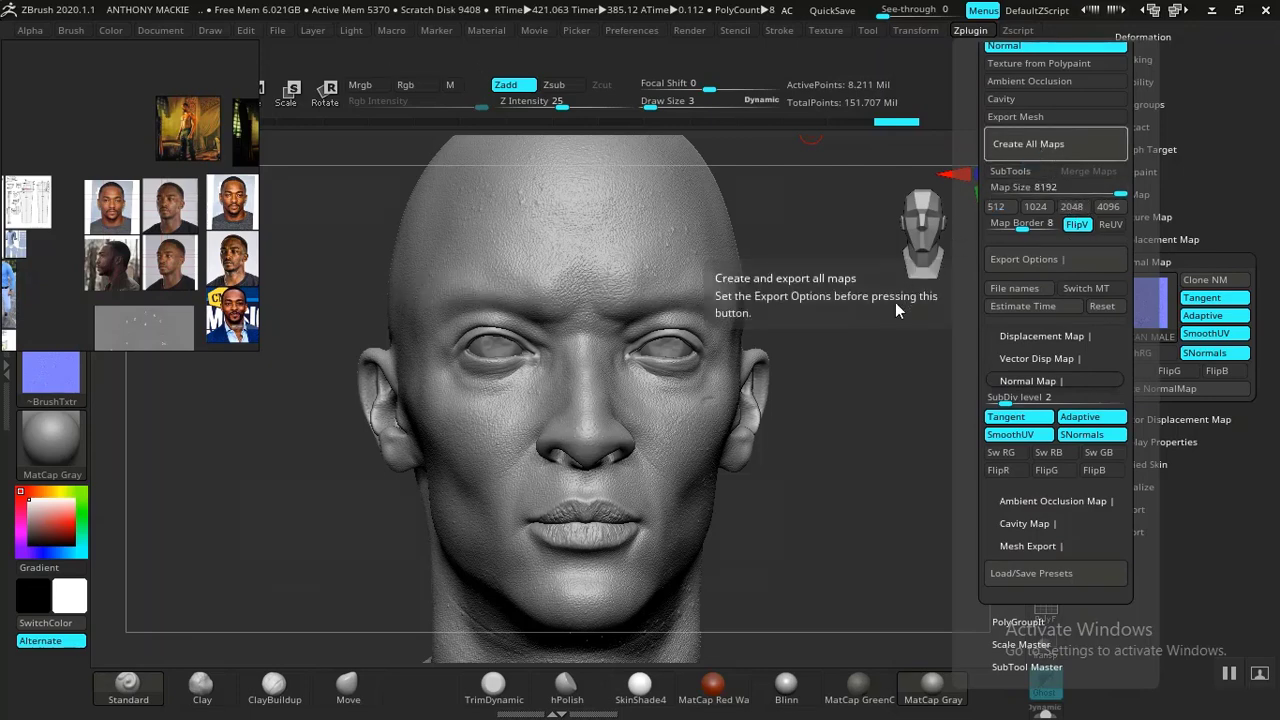
{"action": "left_click_drag", "start_coordinate": [414, 148], "coordinate": [454, 160]}
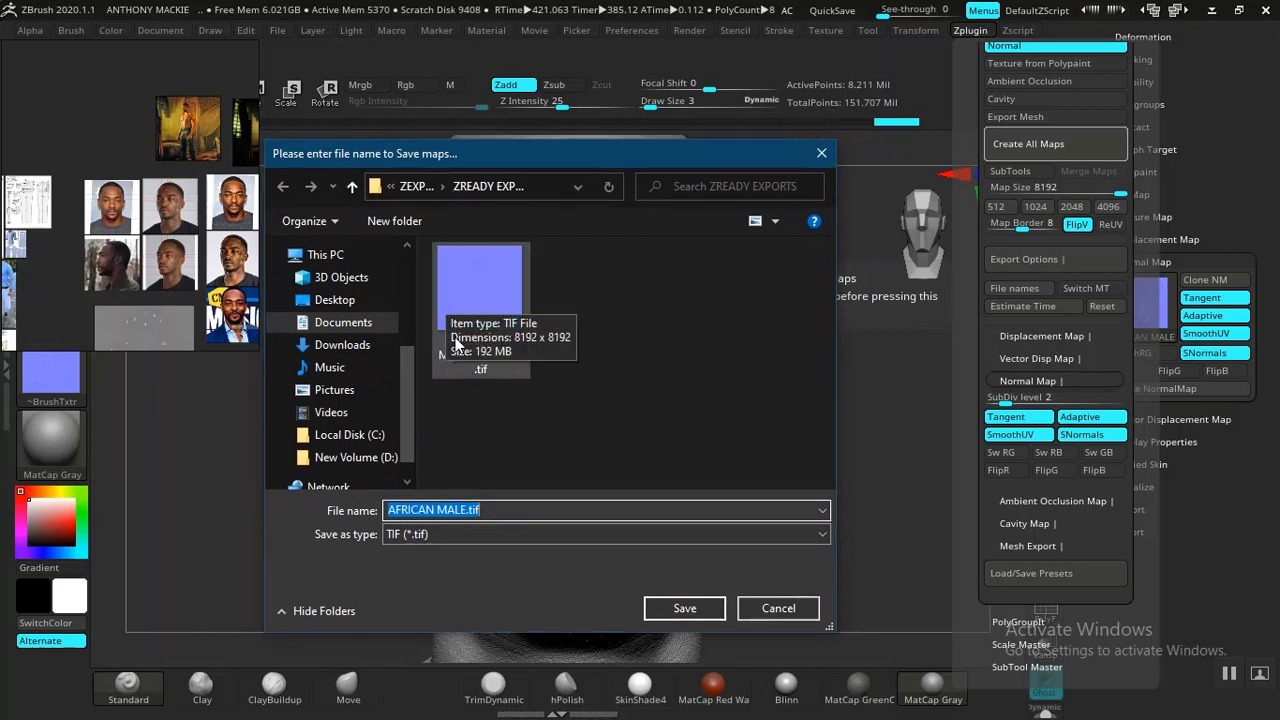
{"action": "left_click", "coordinate": [390, 509]}
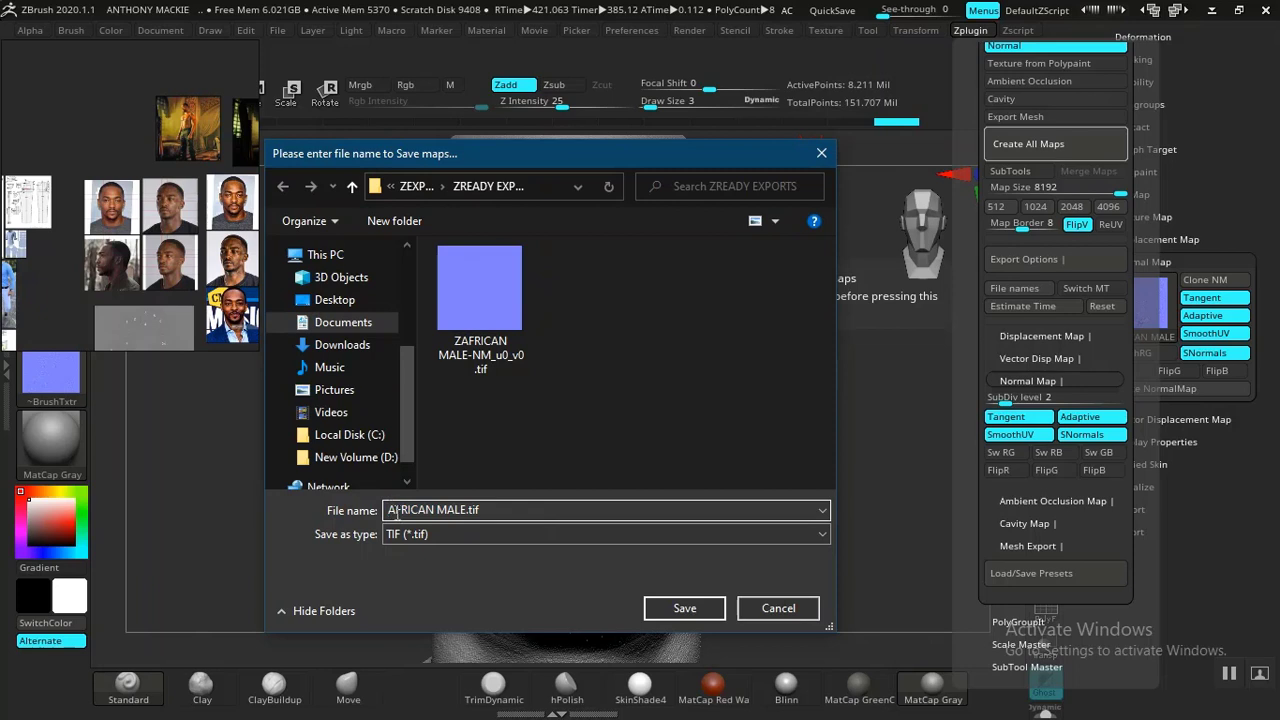
{"action": "type", "text": "Z"}
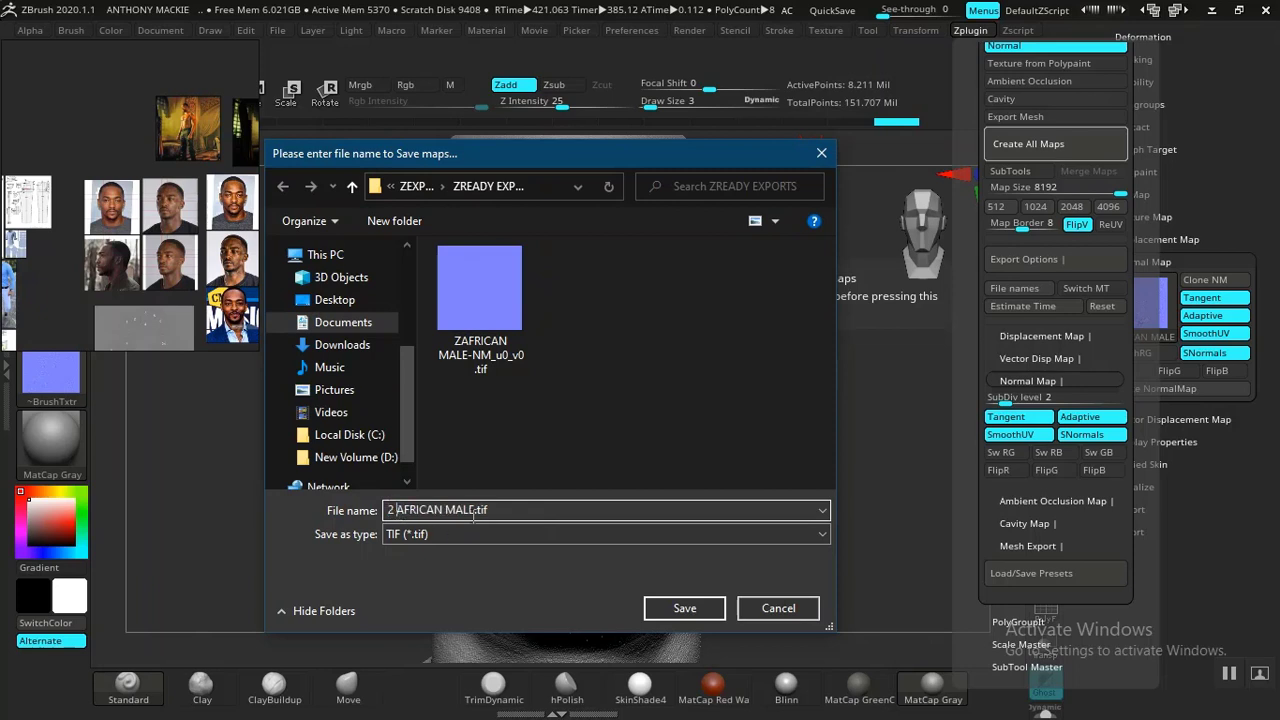
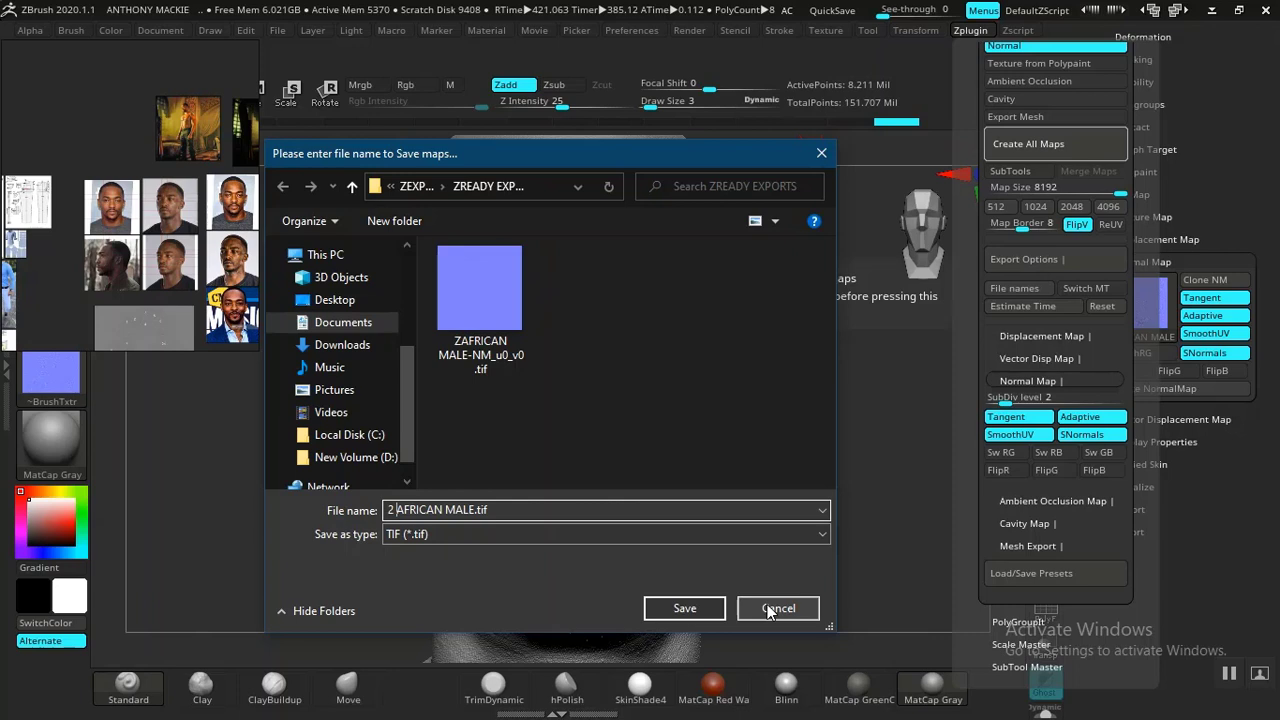
{"action": "left_click", "coordinate": [676, 610]}
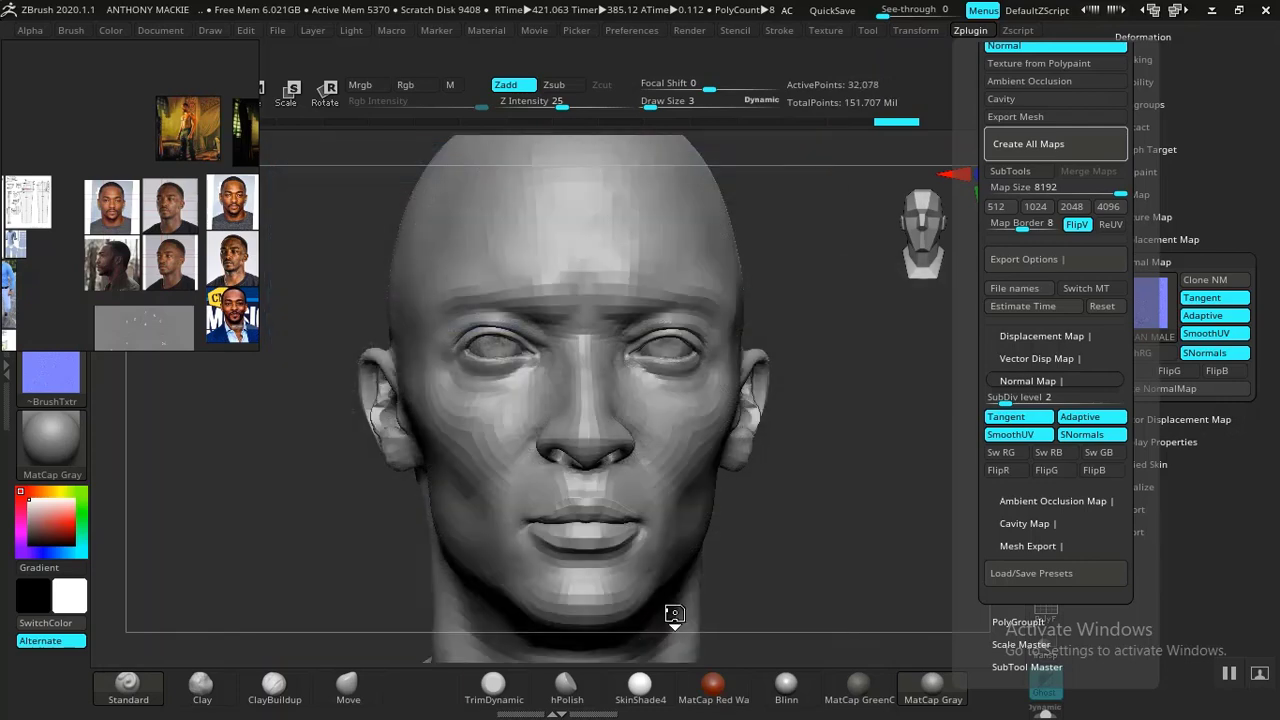
- Inspect the exported 2 AFRICAN MALE normal map in Windows Photo Viewer around the nose, eyes and forehead
{"action": "right_click_drag", "start_coordinate": [135, 168], "coordinate": [143, 322]}
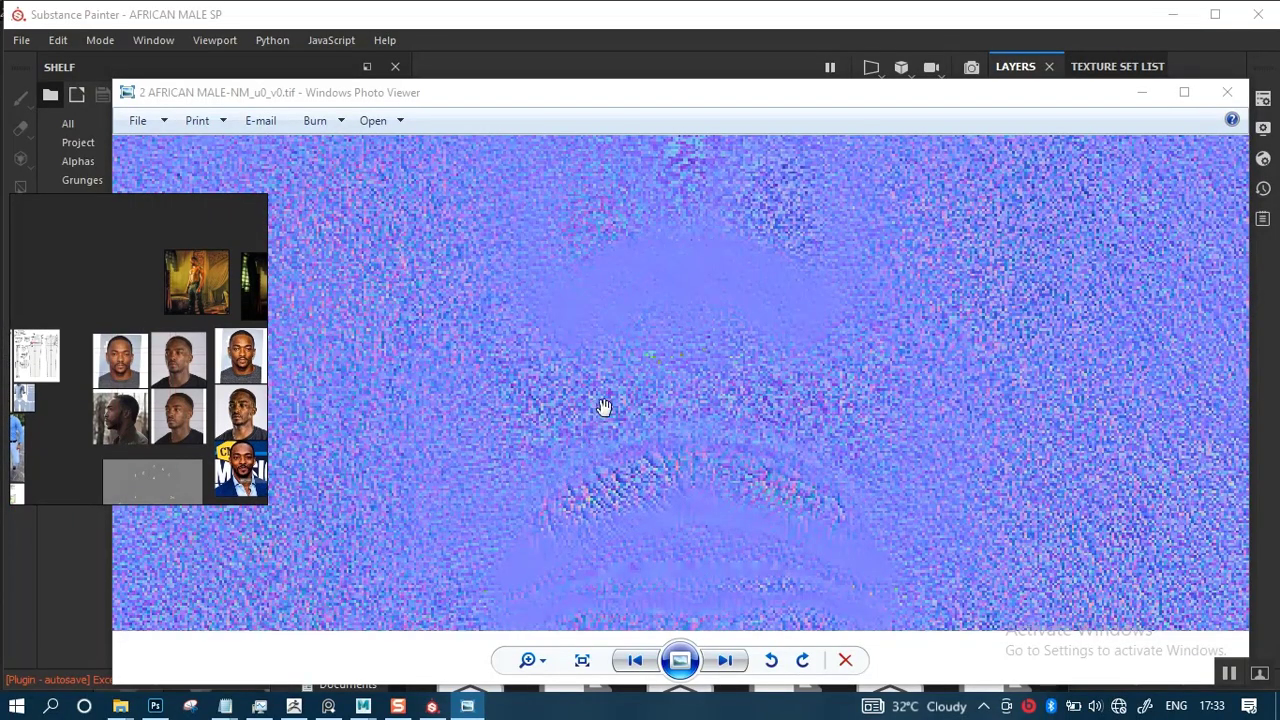
{"action": "left_click_drag", "start_coordinate": [605, 408], "coordinate": [606, 528]}
{"action": "left_click_drag", "start_coordinate": [625, 387], "coordinate": [580, 547]}
{"action": "left_click_drag", "start_coordinate": [583, 436], "coordinate": [595, 571]}
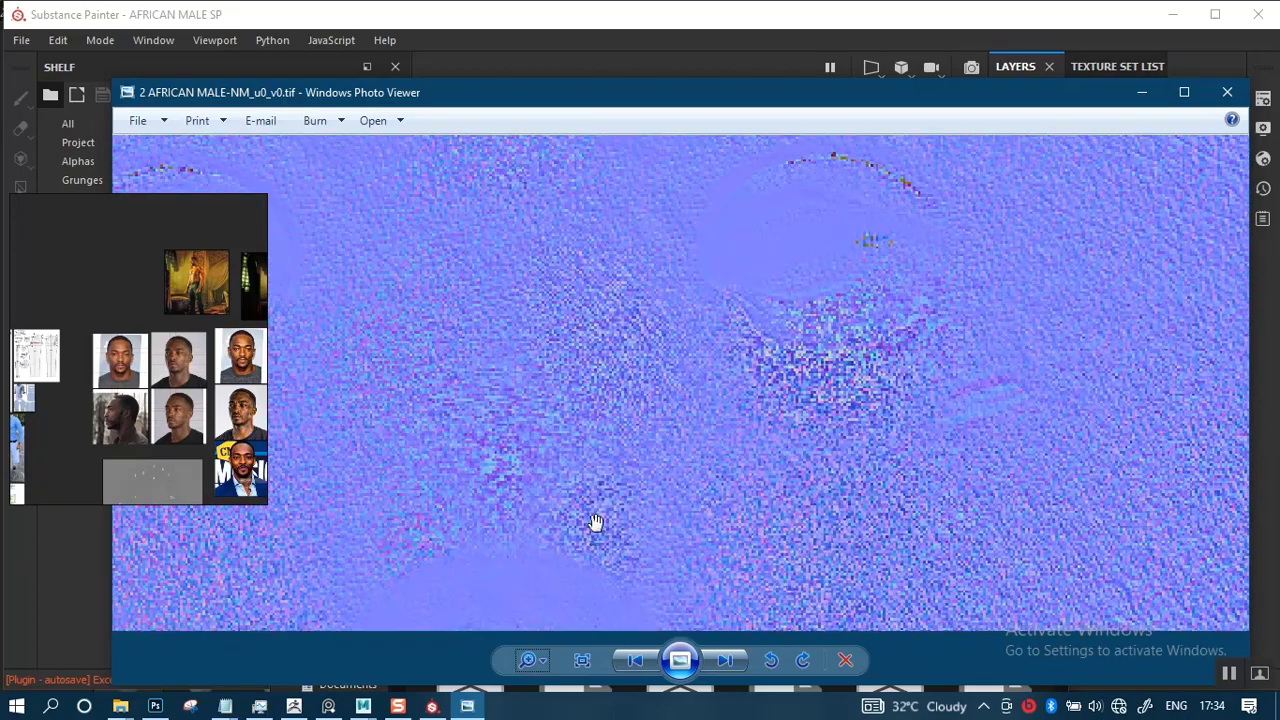
{"action": "left_click_drag", "start_coordinate": [595, 523], "coordinate": [596, 567]}
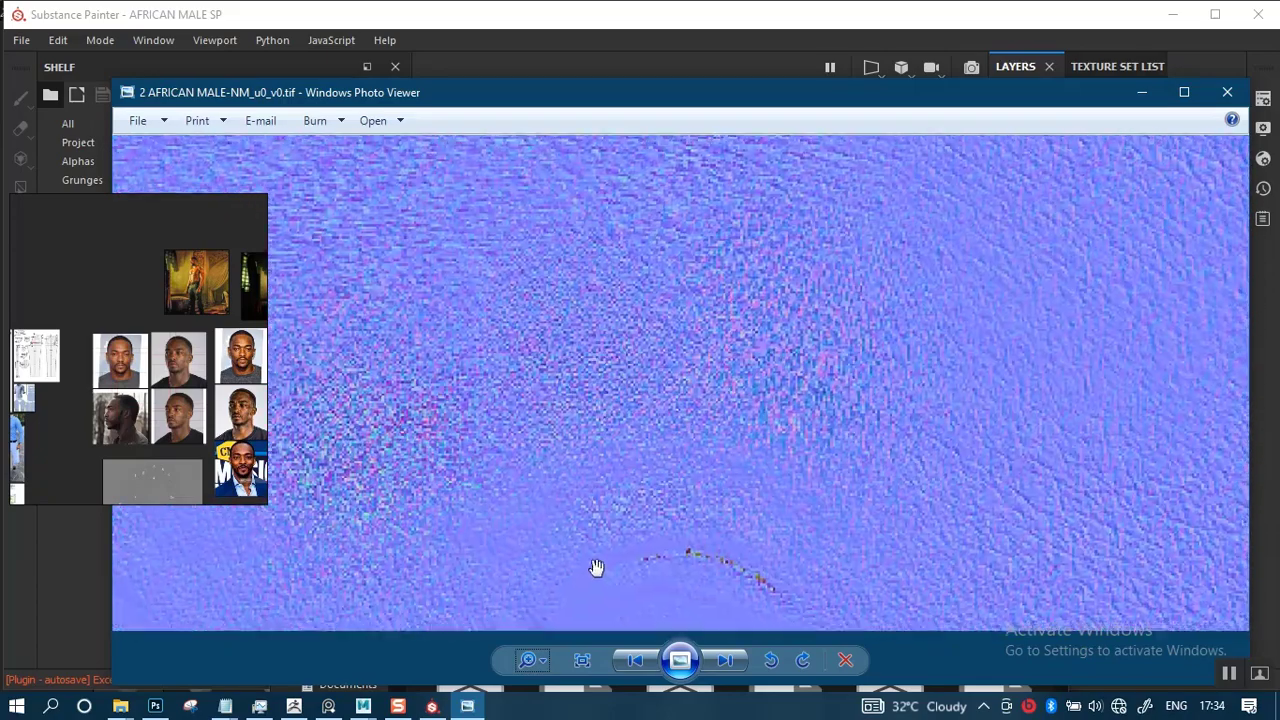
{"action": "left_click_drag", "start_coordinate": [598, 453], "coordinate": [785, 422]}
{"action": "left_click_drag", "start_coordinate": [570, 463], "coordinate": [748, 423]}
{"action": "left_click_drag", "start_coordinate": [470, 478], "coordinate": [766, 402]}
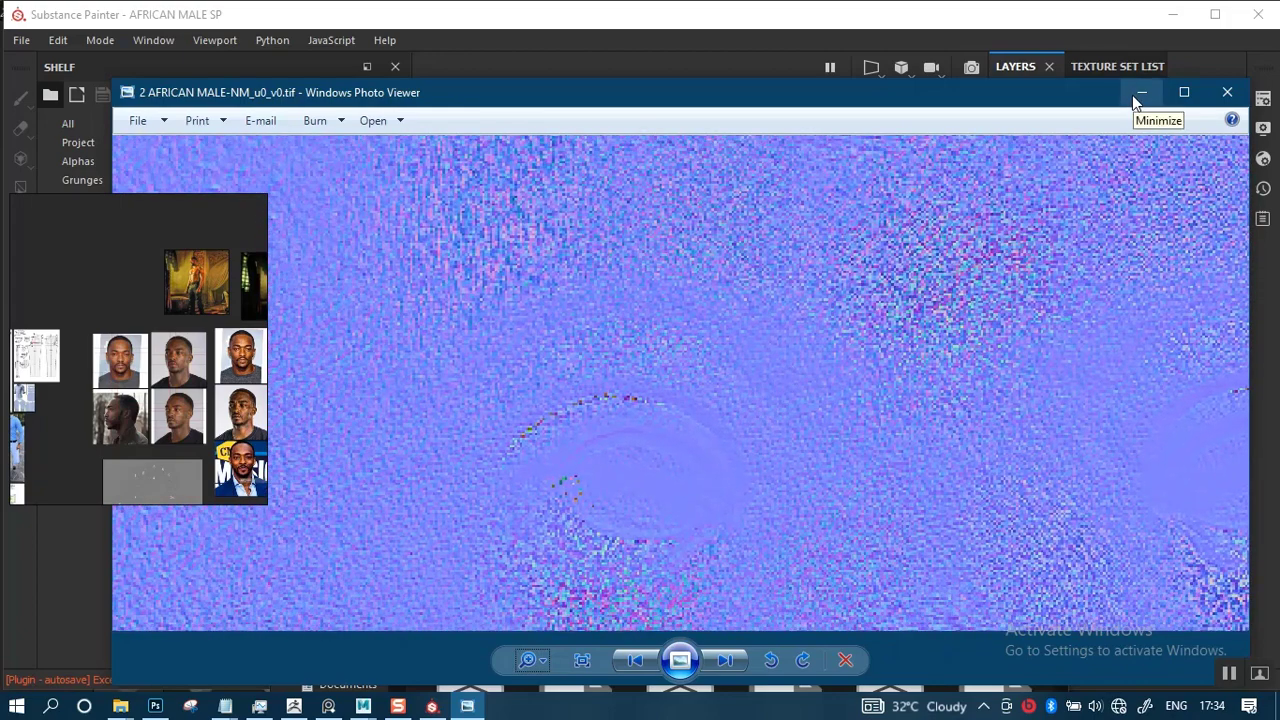
- Return to Substance Painter and examine the pore detail of the current normal map across the head's forehead, eyes, nose and cheeks
{"action": "left_click_drag", "start_coordinate": [770, 545], "coordinate": [791, 391]}
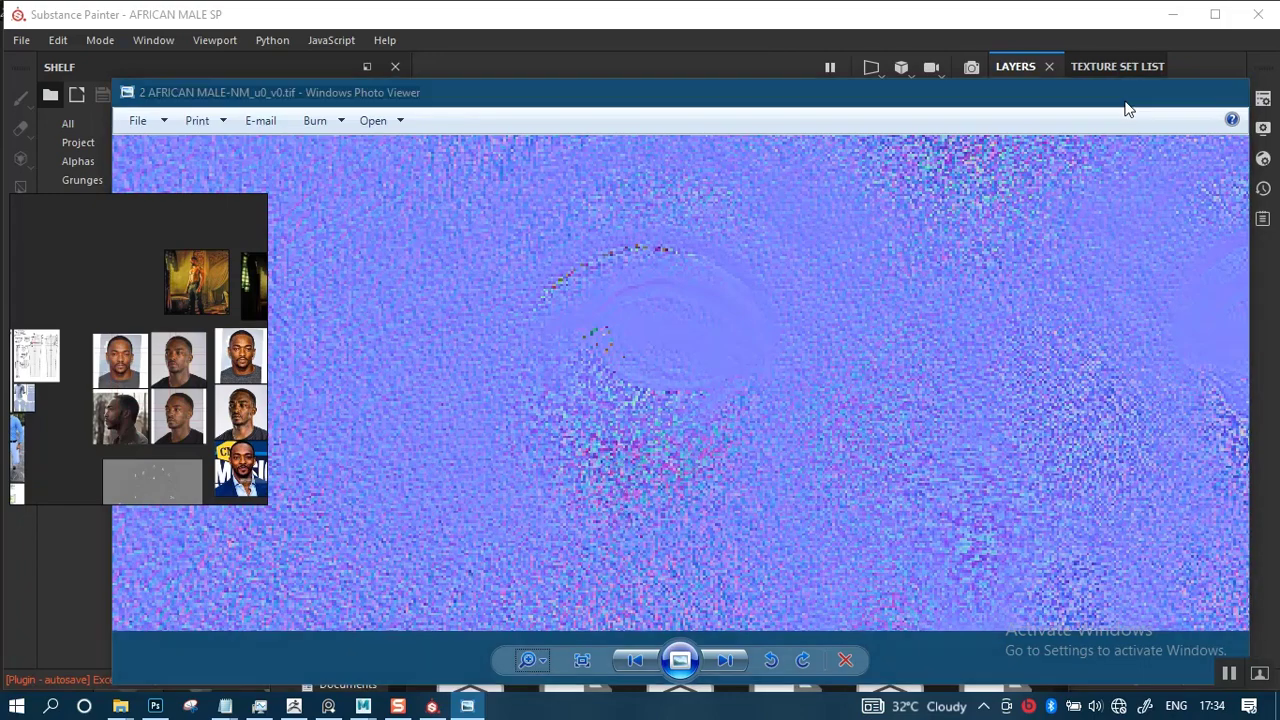
{"action": "left_click", "coordinate": [1136, 92]}
{"action": "left_click", "coordinate": [960, 233]}
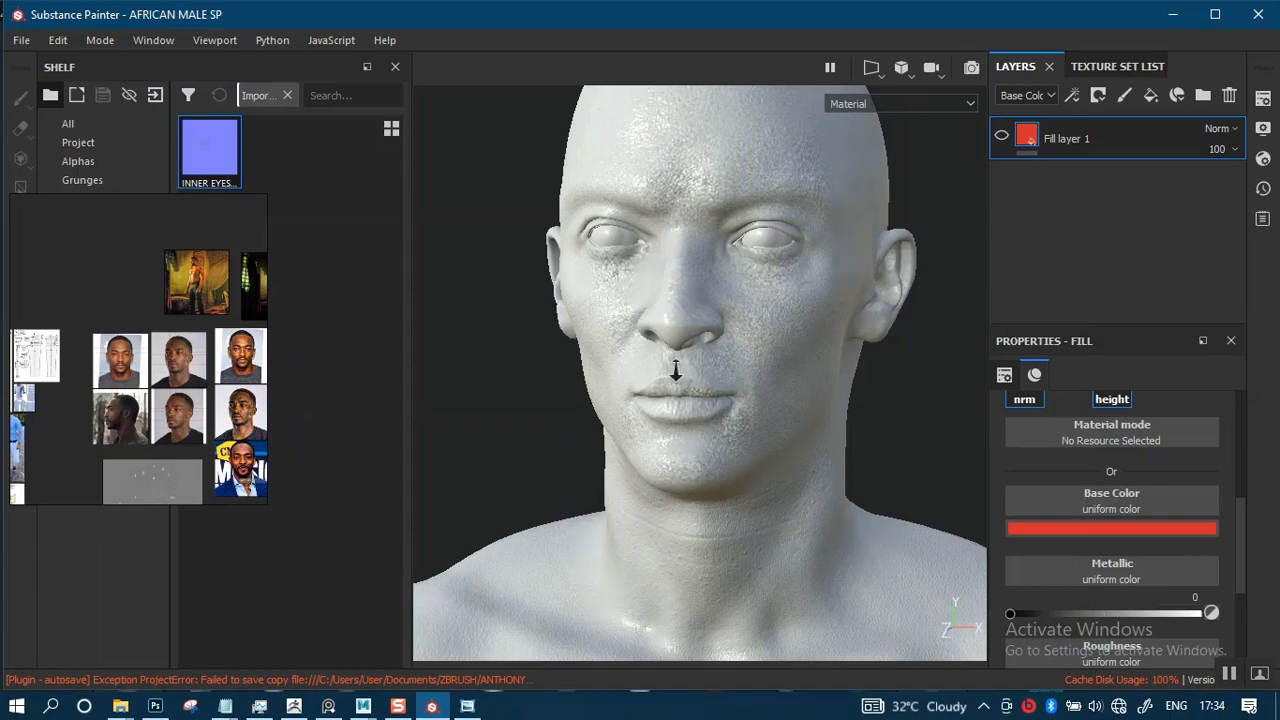
{"action": "right_click_drag", "start_coordinate": [676, 371], "coordinate": [683, 488], "text": "alt"}
{"action": "right_click_drag", "start_coordinate": [677, 345], "coordinate": [671, 434], "text": "alt"}
{"action": "mouse_move", "coordinate": [694, 427]}
{"action": "left_mouse_down", "text": "alt"}
{"action": "mouse_move", "coordinate": [687, 385]}
{"action": "mouse_move", "coordinate": [692, 425]}
{"action": "left_mouse_up", "text": "alt"}
{"action": "right_click_drag", "start_coordinate": [690, 350], "coordinate": [678, 140], "text": "alt"}
{"action": "middle_click_drag", "start_coordinate": [683, 297], "coordinate": [668, 340], "text": "alt"}
{"action": "left_click_drag", "start_coordinate": [671, 337], "coordinate": [652, 355], "text": "alt"}
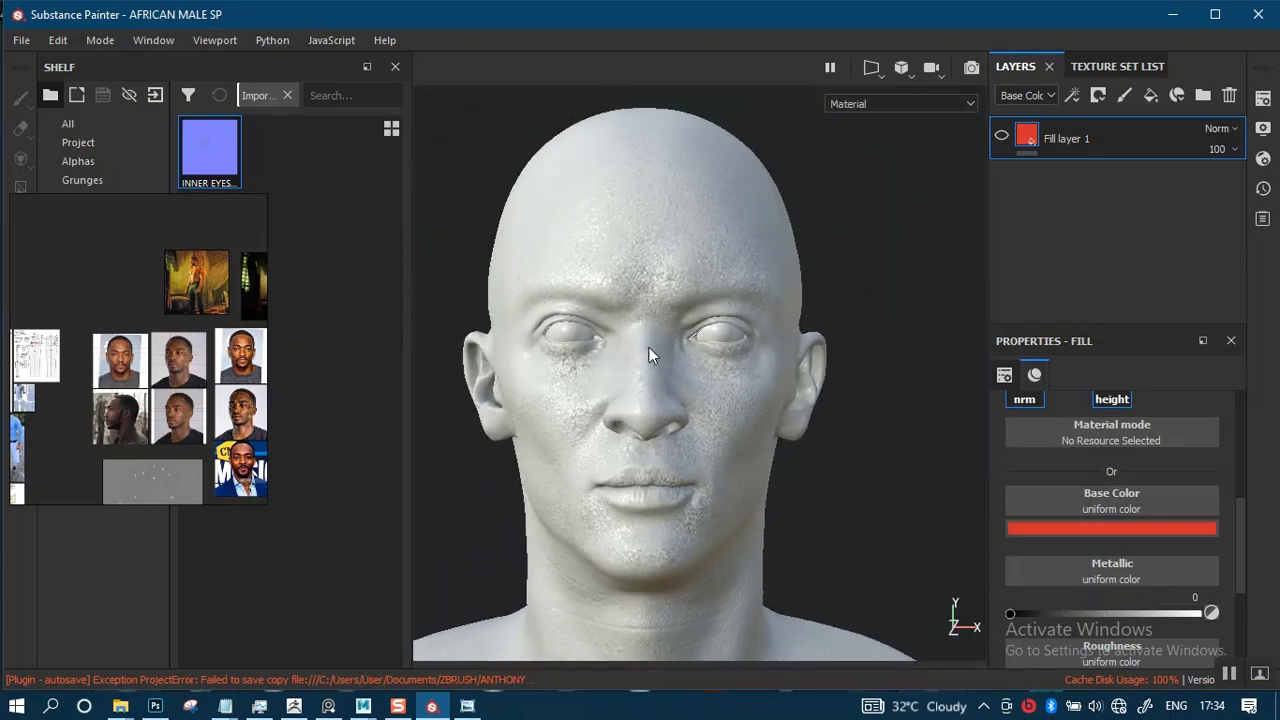
{"action": "right_click_drag", "start_coordinate": [652, 355], "coordinate": [638, 420], "text": "alt"}
{"action": "middle_click_drag", "start_coordinate": [645, 424], "coordinate": [662, 418], "text": "alt"}
{"action": "right_click_drag", "start_coordinate": [662, 418], "coordinate": [660, 284], "text": "alt"}
{"action": "middle_click_drag", "start_coordinate": [669, 312], "coordinate": [688, 346], "text": "alt"}
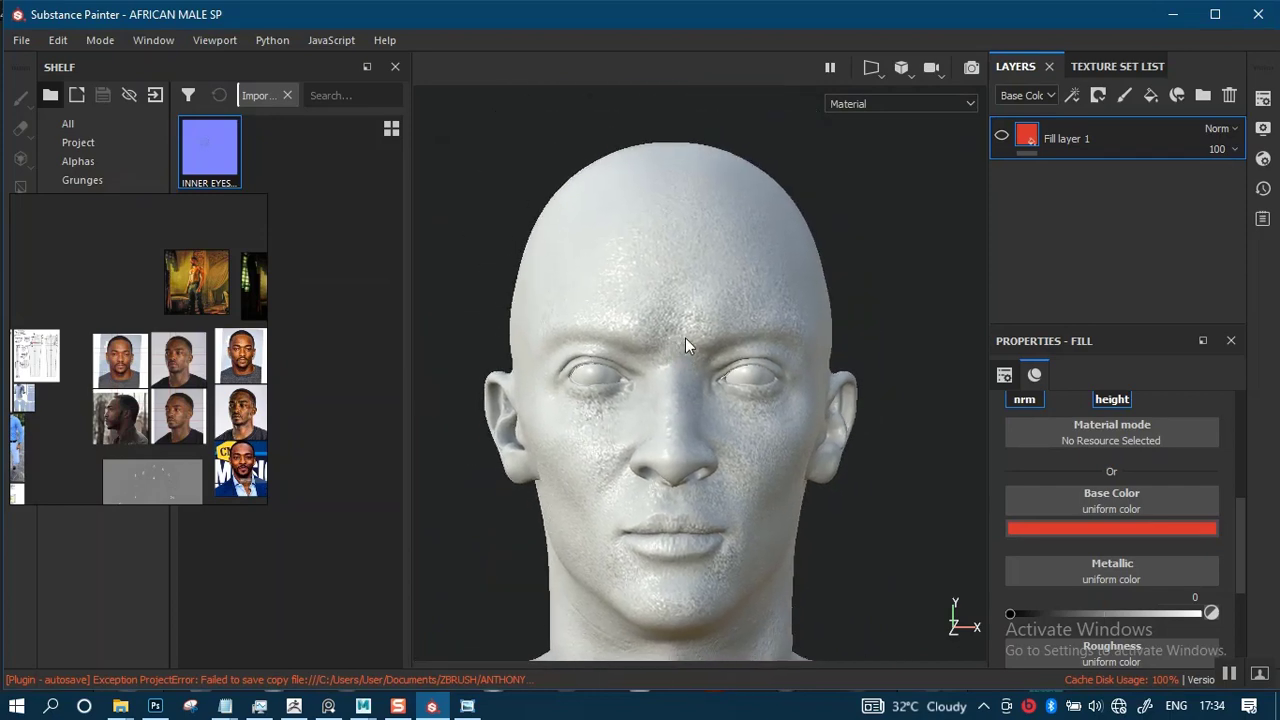
{"action": "left_click_drag", "start_coordinate": [686, 345], "coordinate": [677, 309], "text": "alt"}
{"action": "mouse_move", "coordinate": [677, 309]}
{"action": "right_mouse_down", "text": "alt"}
{"action": "mouse_move", "coordinate": [731, 484]}
{"action": "mouse_move", "coordinate": [669, 320]}
{"action": "right_mouse_up", "text": "alt"}
{"action": "left_click_drag", "start_coordinate": [669, 320], "coordinate": [687, 381], "text": "alt"}
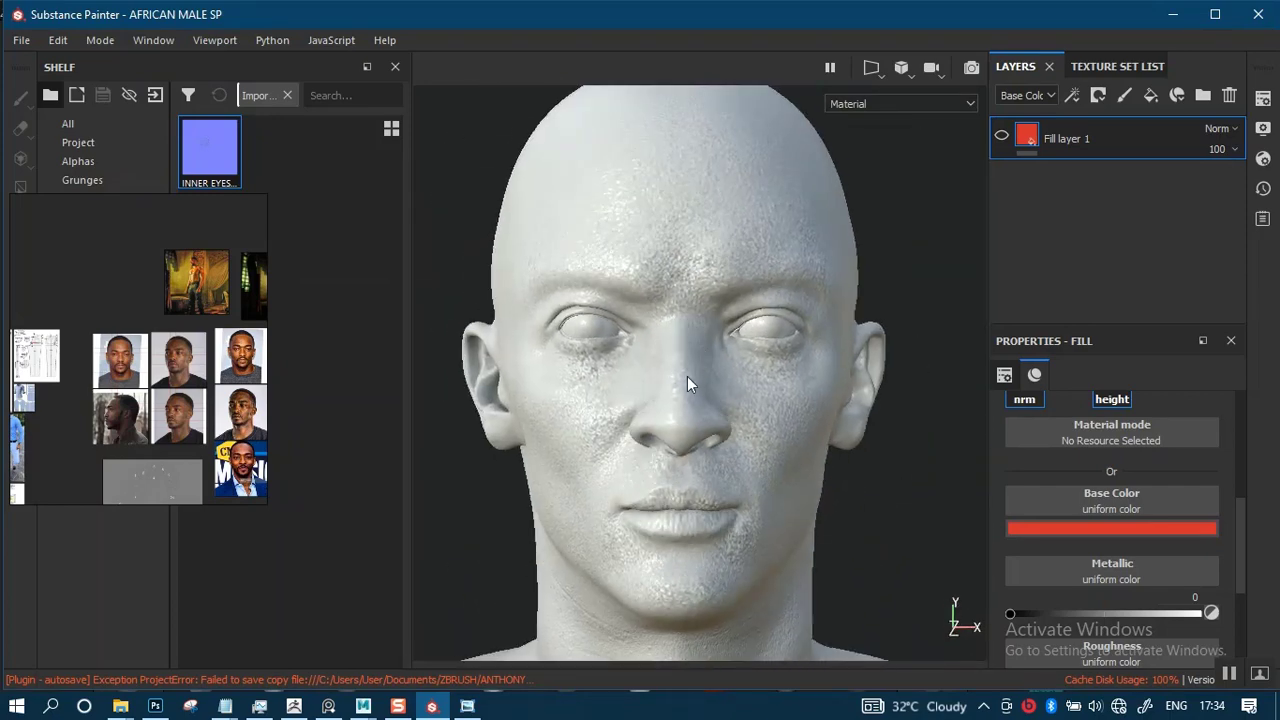
{"action": "right_click_drag", "start_coordinate": [687, 377], "coordinate": [690, 345], "text": "alt"}
{"action": "left_click_drag", "start_coordinate": [690, 345], "coordinate": [667, 350], "text": "alt"}
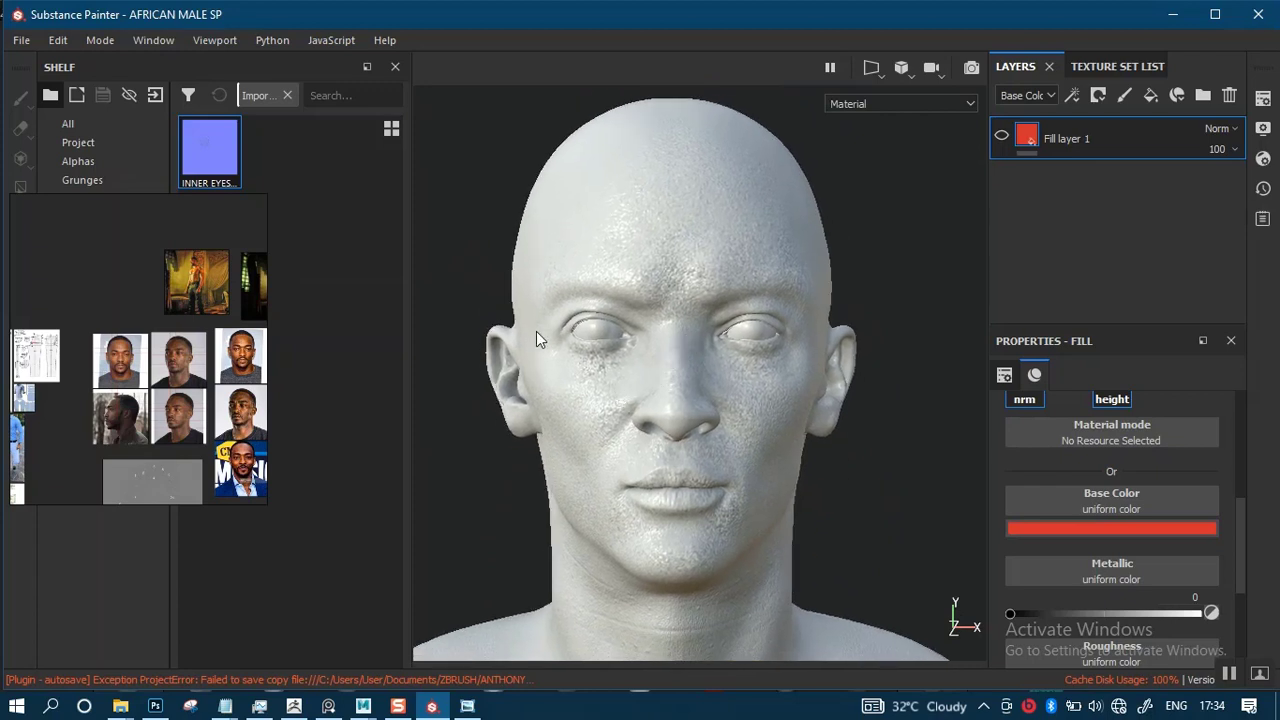
{"action": "left_click_drag", "start_coordinate": [570, 345], "coordinate": [611, 346], "text": "alt"}
{"action": "right_click_drag", "start_coordinate": [611, 346], "coordinate": [609, 374], "text": "alt"}
{"action": "mouse_move", "coordinate": [607, 362]}
{"action": "middle_mouse_down", "text": "alt"}
{"action": "mouse_move", "coordinate": [613, 328]}
{"action": "mouse_move", "coordinate": [603, 341]}
{"action": "middle_mouse_up", "text": "alt"}
{"action": "right_click_drag", "start_coordinate": [602, 347], "coordinate": [591, 389], "text": "alt"}
{"action": "left_click_drag", "start_coordinate": [591, 389], "coordinate": [603, 357], "text": "alt"}
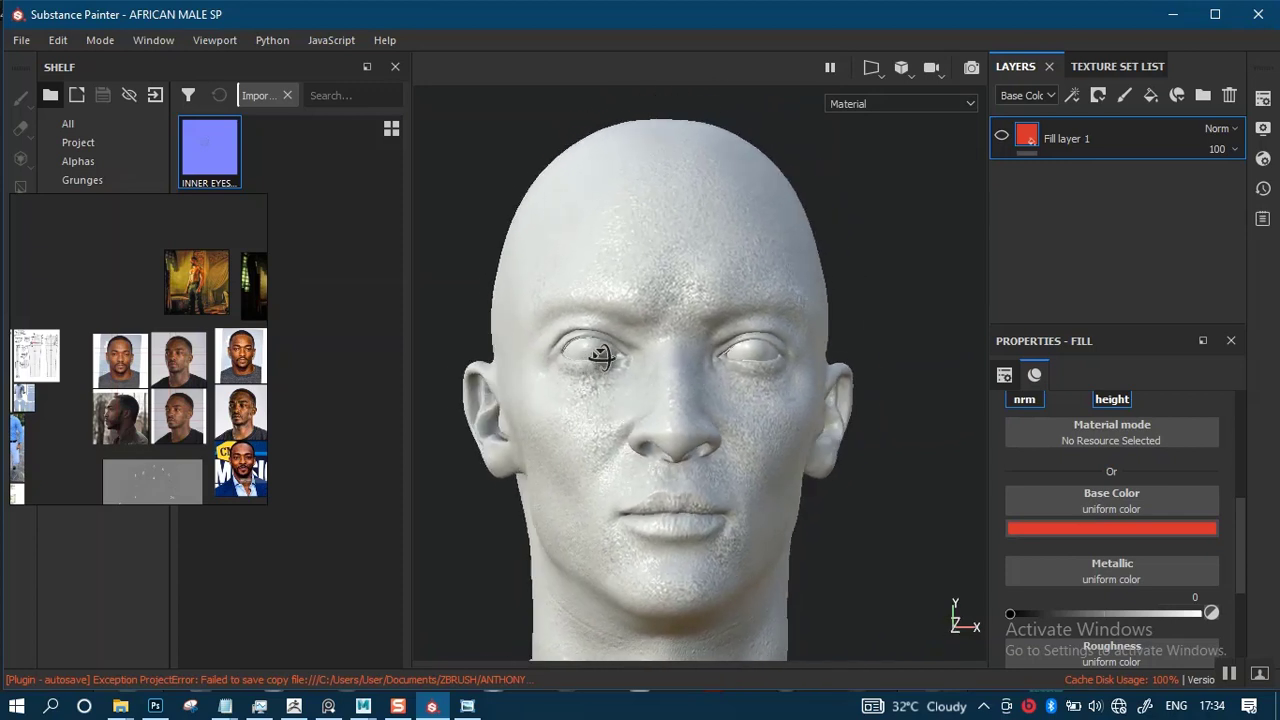
{"action": "mouse_move", "coordinate": [120, 706]}
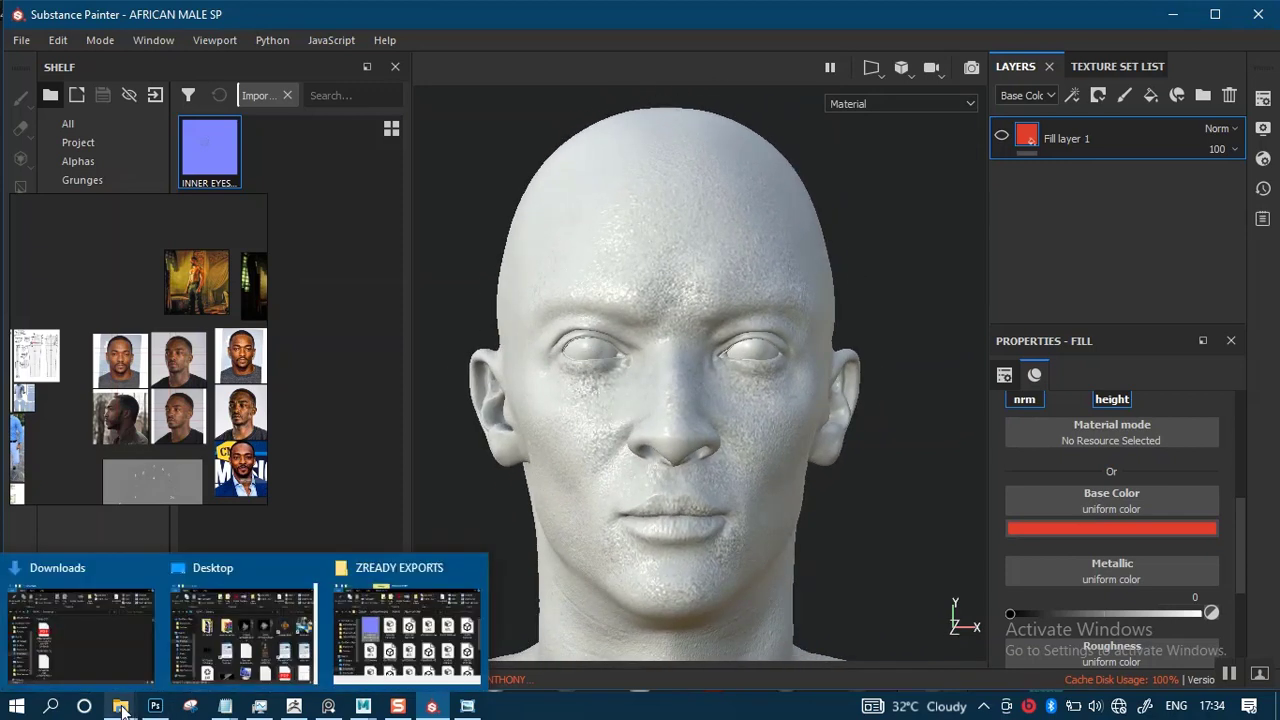
{"action": "left_click", "coordinate": [245, 648]}
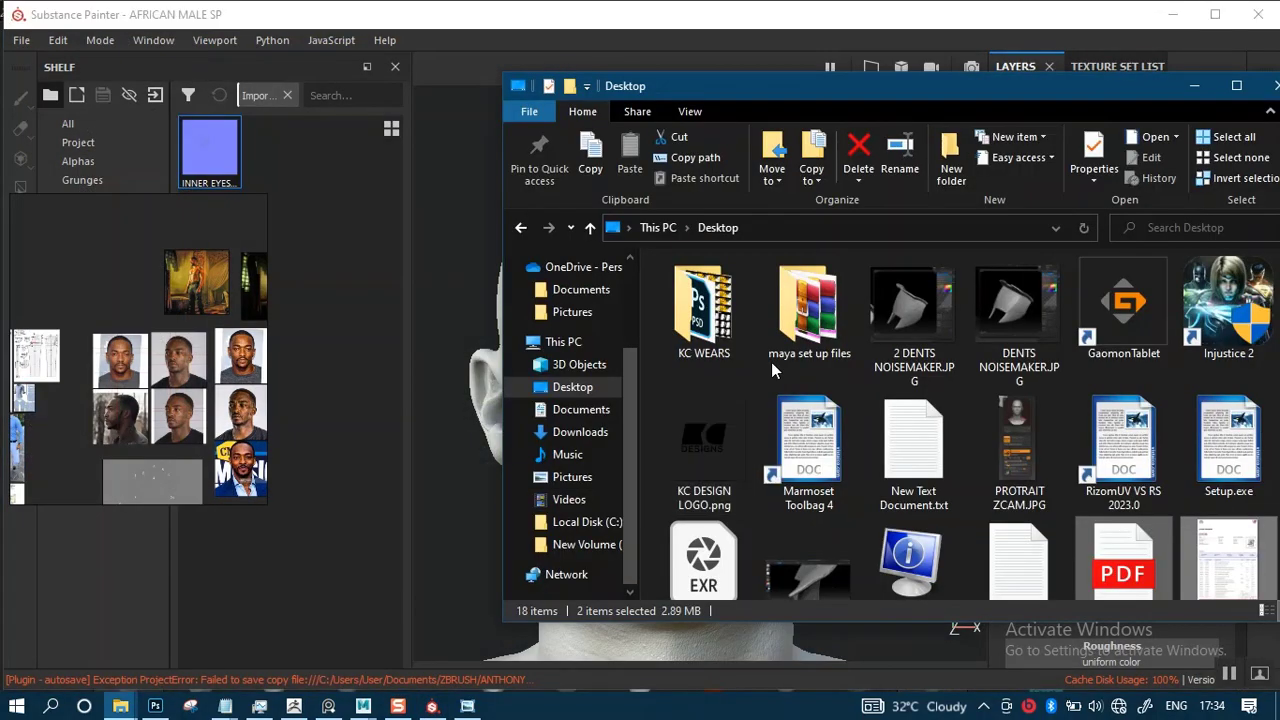
{"action": "mouse_move", "coordinate": [120, 706]}
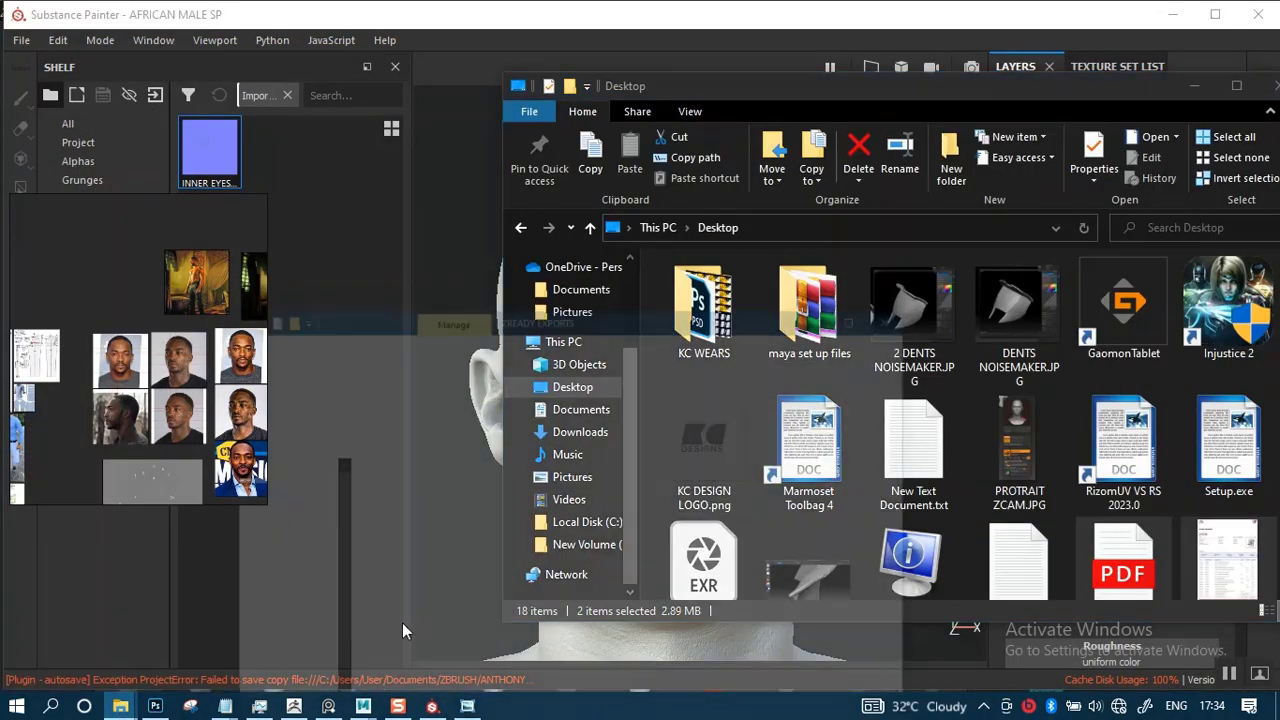
{"action": "left_click", "coordinate": [402, 622]}
{"action": "left_click", "coordinate": [992, 115]}
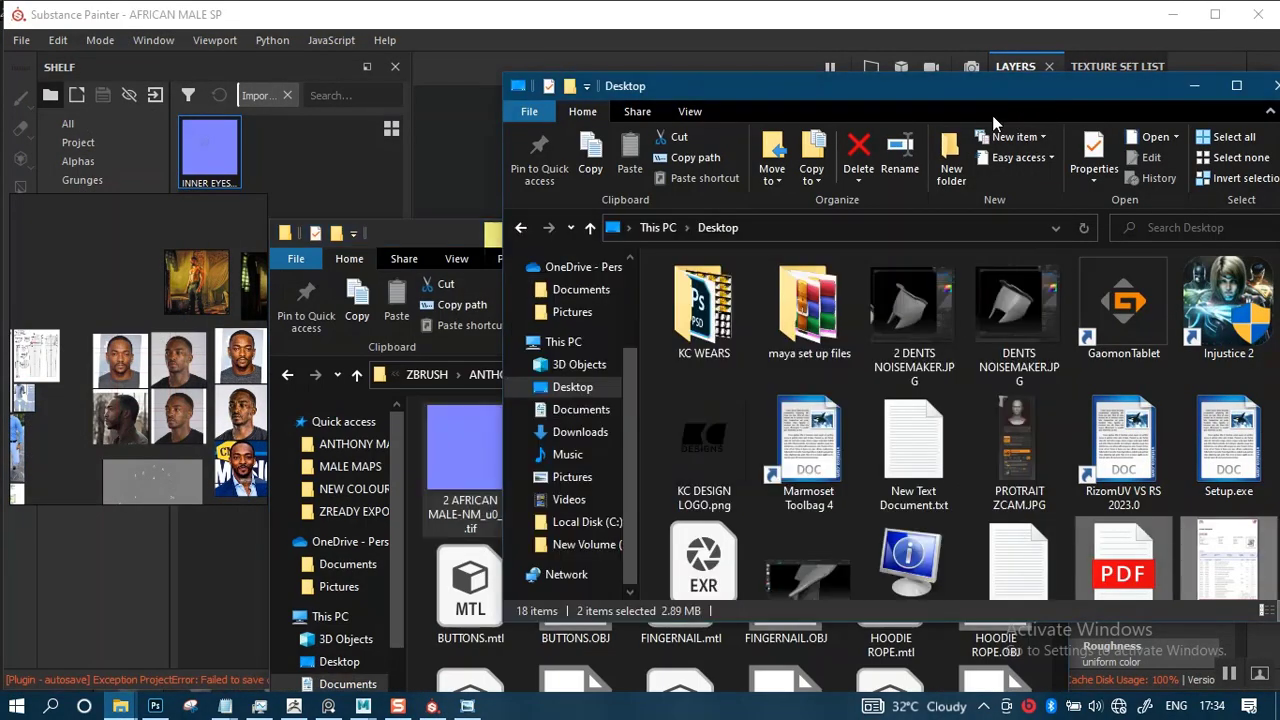
{"action": "left_click", "coordinate": [1193, 86]}
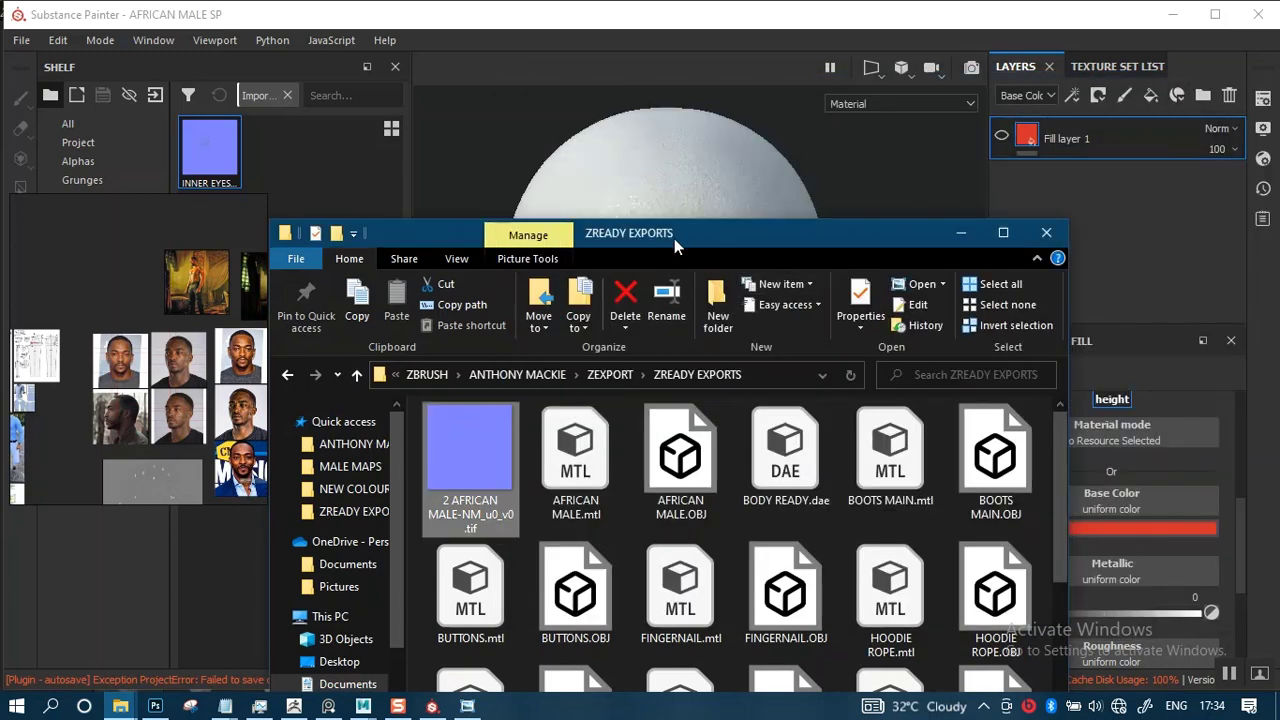
{"action": "left_click_drag", "start_coordinate": [674, 238], "coordinate": [761, 135]}
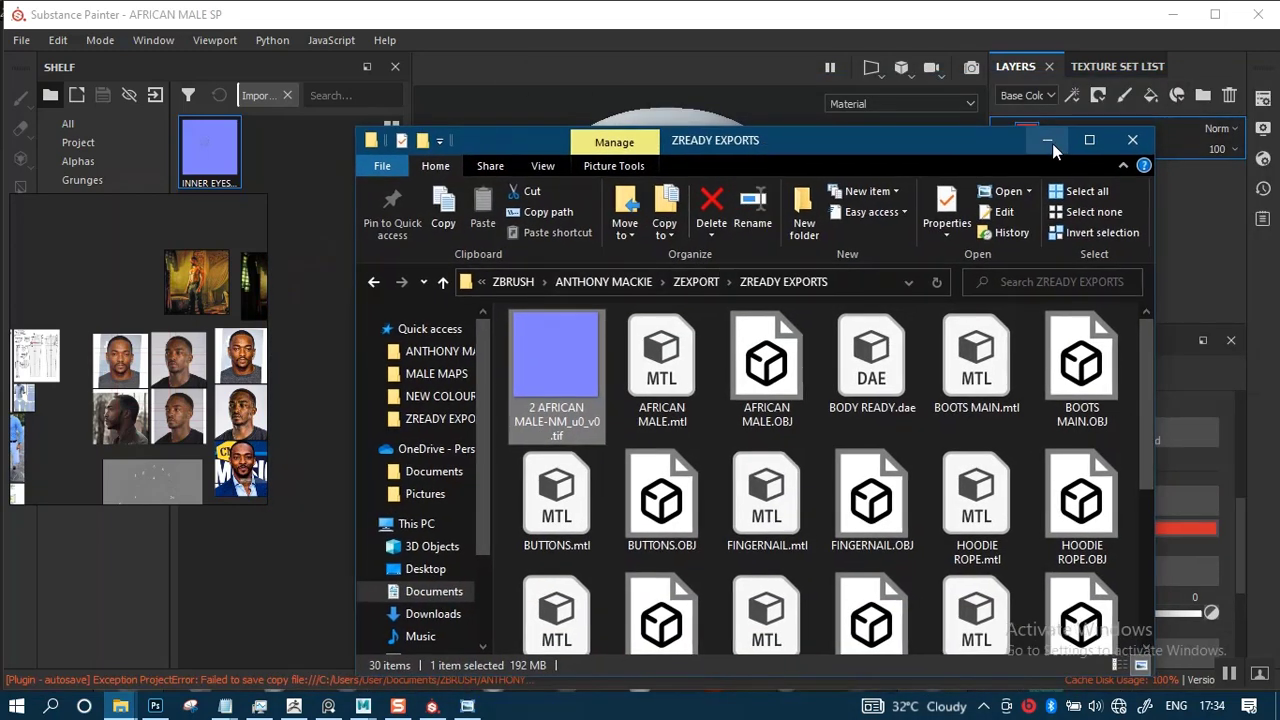
{"action": "left_click", "coordinate": [1047, 140]}
- Remove the ZAFRICAN MALE-NM_u0_v0 normal map from the texture set's mesh maps
{"action": "mouse_move", "coordinate": [648, 314]}
{"action": "left_mouse_down", "text": "alt"}
{"action": "mouse_move", "coordinate": [689, 397]}
{"action": "mouse_move", "coordinate": [674, 306]}
{"action": "mouse_move", "coordinate": [686, 289]}
{"action": "mouse_move", "coordinate": [709, 309]}
{"action": "left_mouse_up", "text": "alt"}
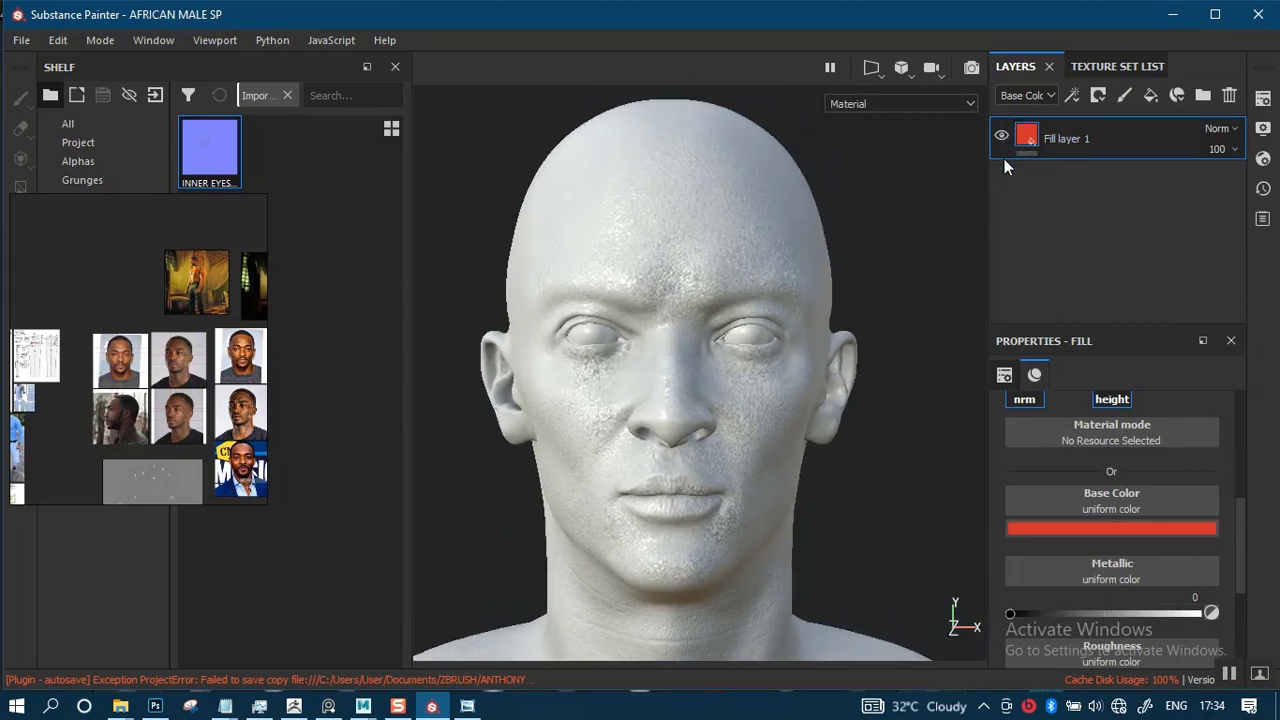
{"action": "key", "text": "ctrl+z"}
{"action": "right_click_drag", "start_coordinate": [762, 328], "coordinate": [747, 356], "text": "alt"}
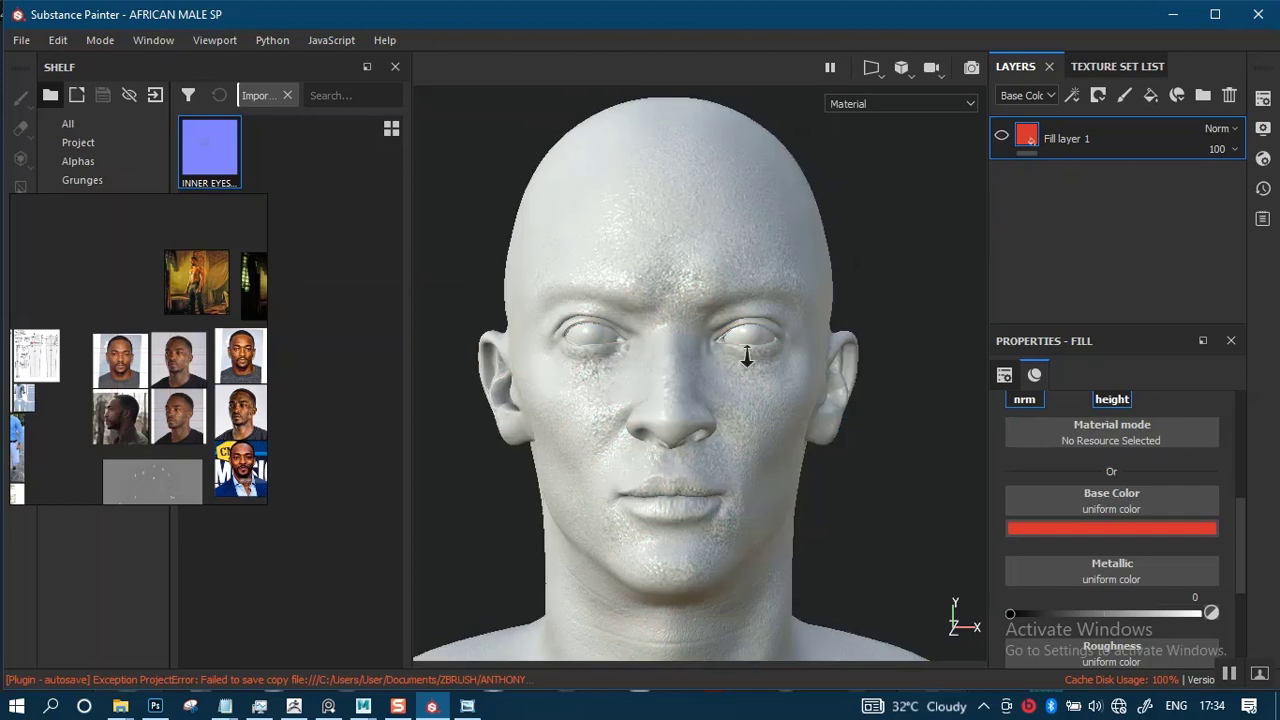
{"action": "left_click", "coordinate": [1263, 98]}
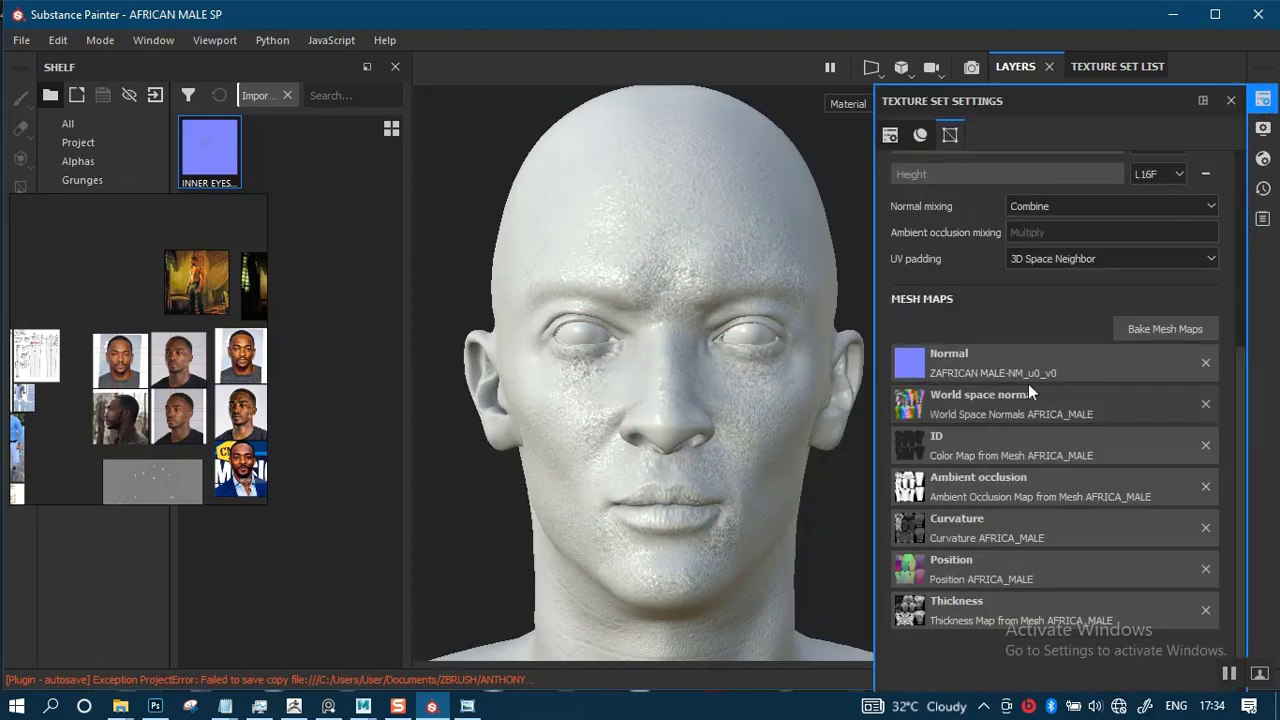
{"action": "left_click", "coordinate": [1204, 367]}
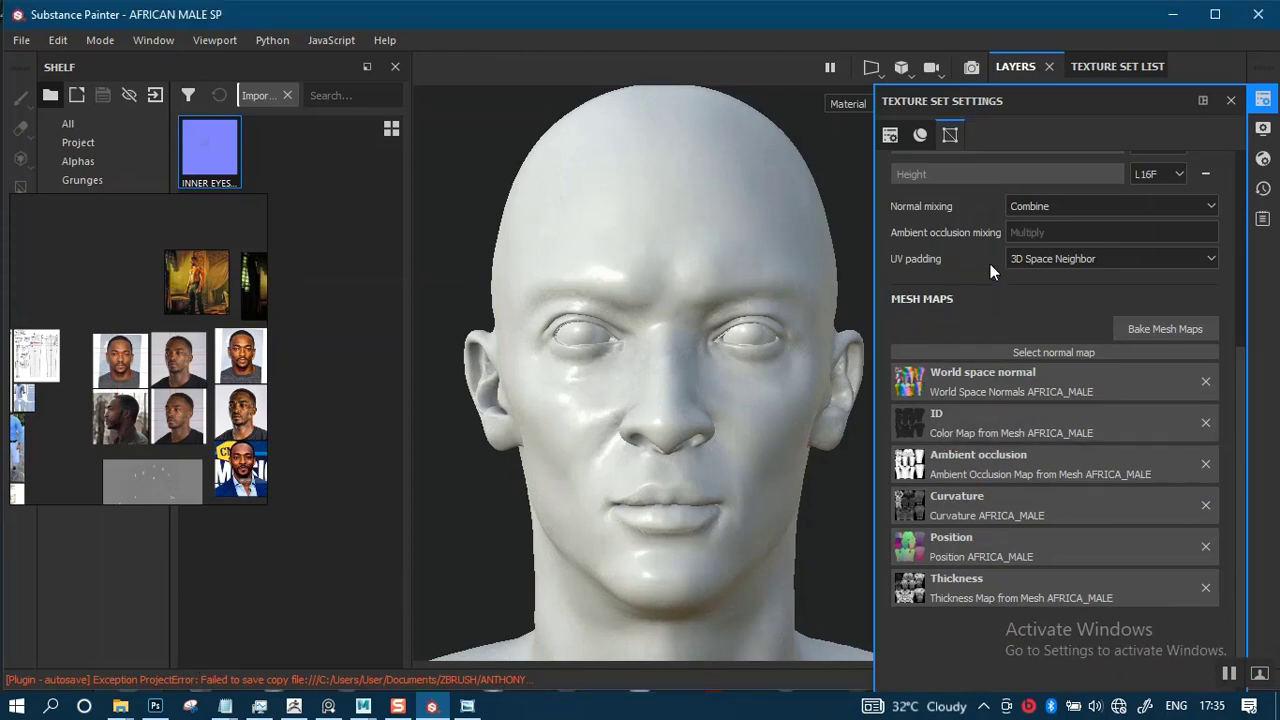
{"action": "left_click", "coordinate": [1231, 101]}
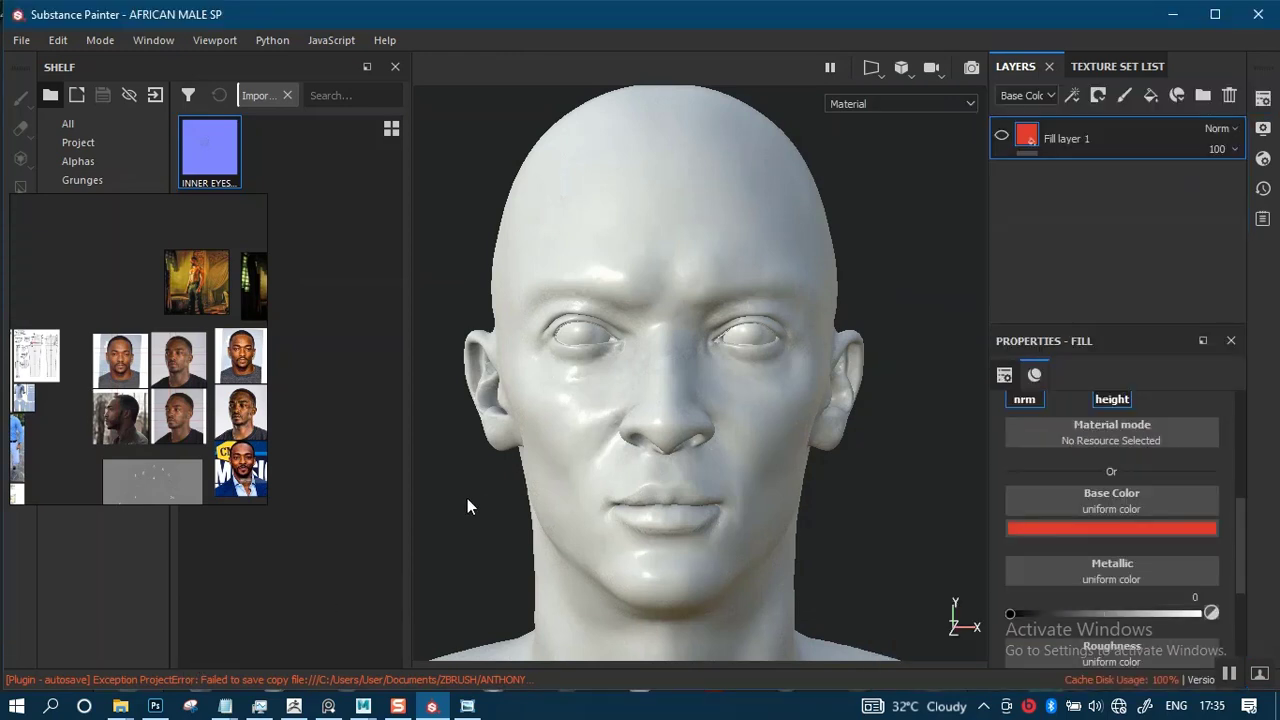
- Locate the ZAFRICAN MALE-DM8192_u0_v0.exr displacement map in the ZREADY EXPORTS folder and move the windows clear of the shelf
{"action": "mouse_move", "coordinate": [120, 706]}
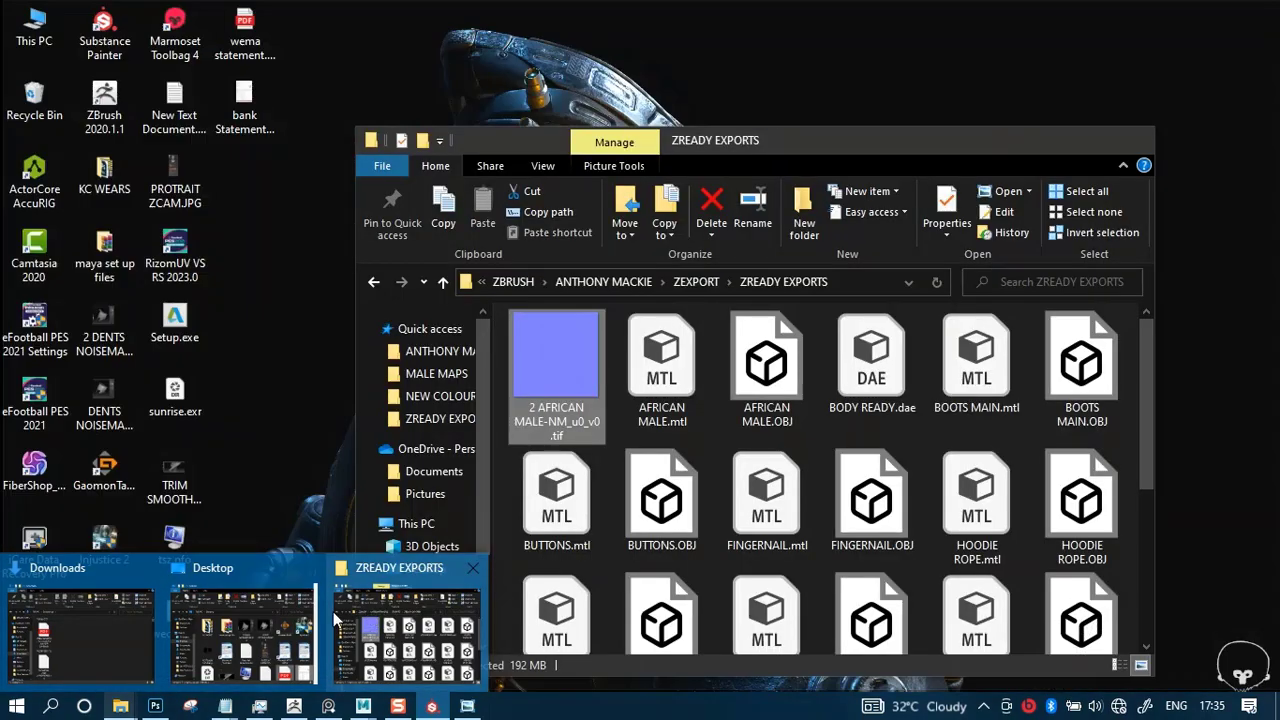
{"action": "mouse_move", "coordinate": [228, 640]}
{"action": "left_click", "coordinate": [405, 630]}
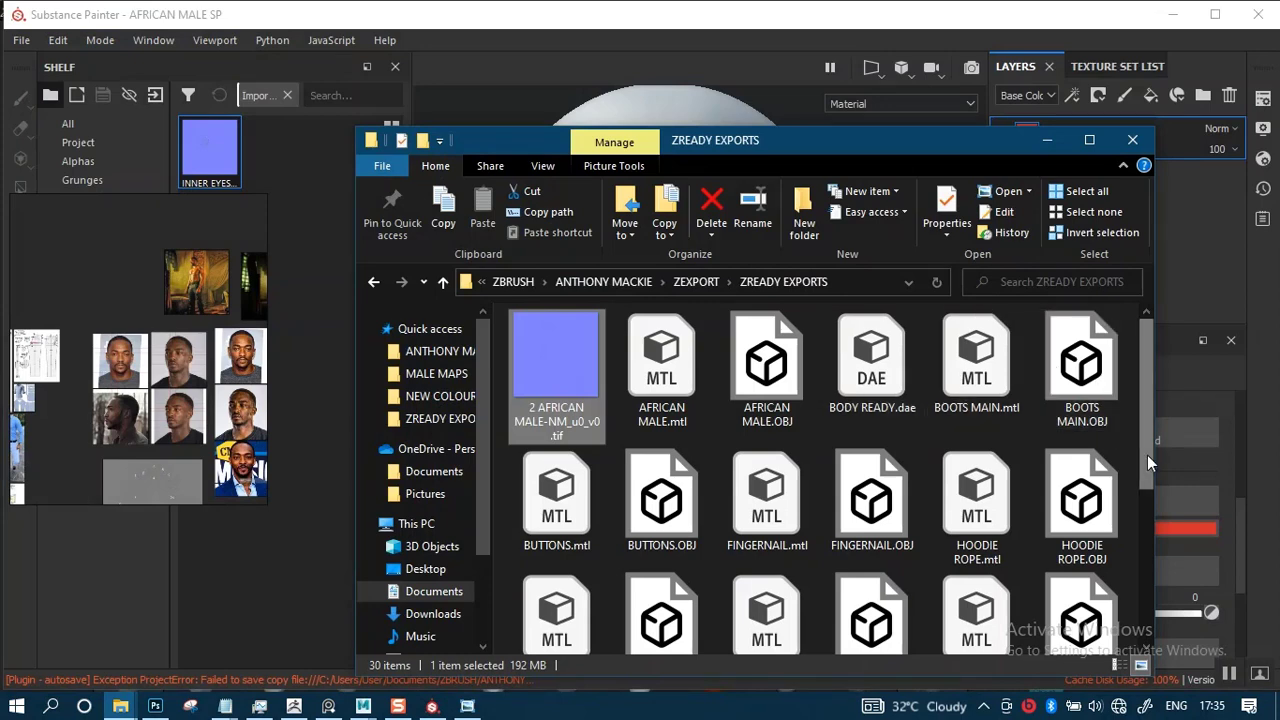
{"action": "left_click_drag", "start_coordinate": [1147, 455], "coordinate": [1142, 620]}
{"action": "left_click", "coordinate": [976, 445]}
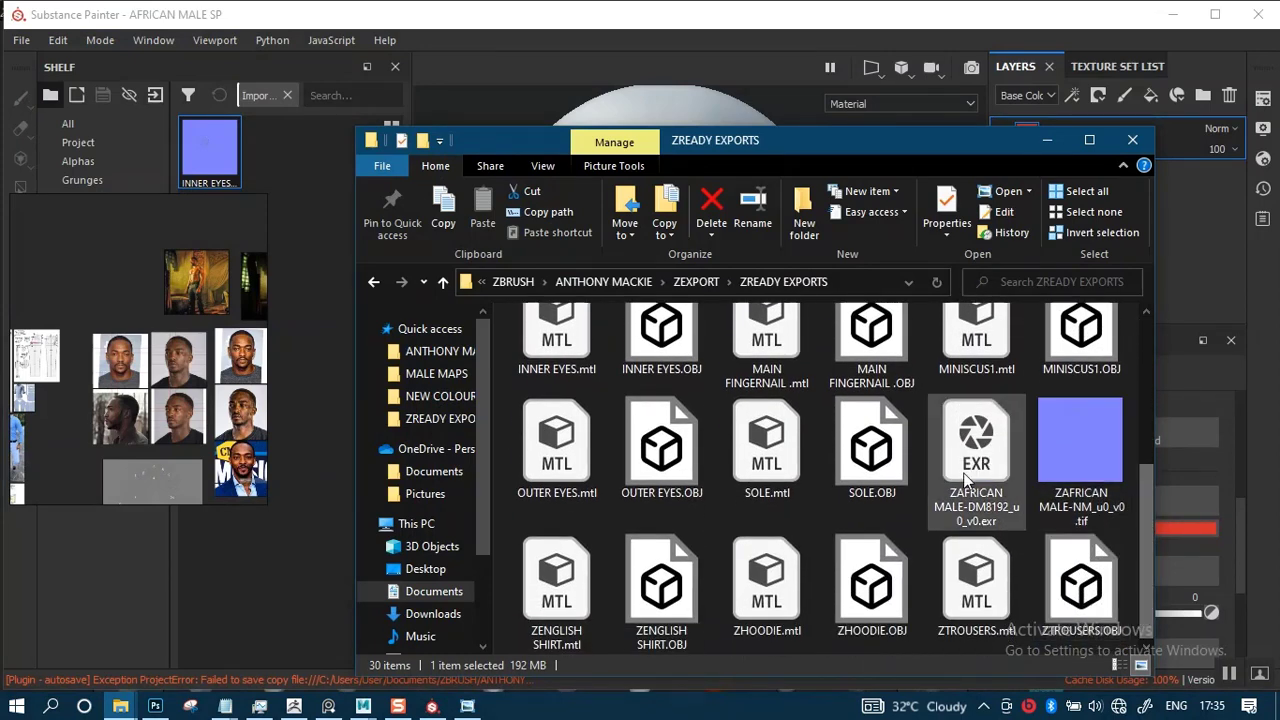
{"action": "left_click_drag", "start_coordinate": [849, 146], "coordinate": [970, 136]}
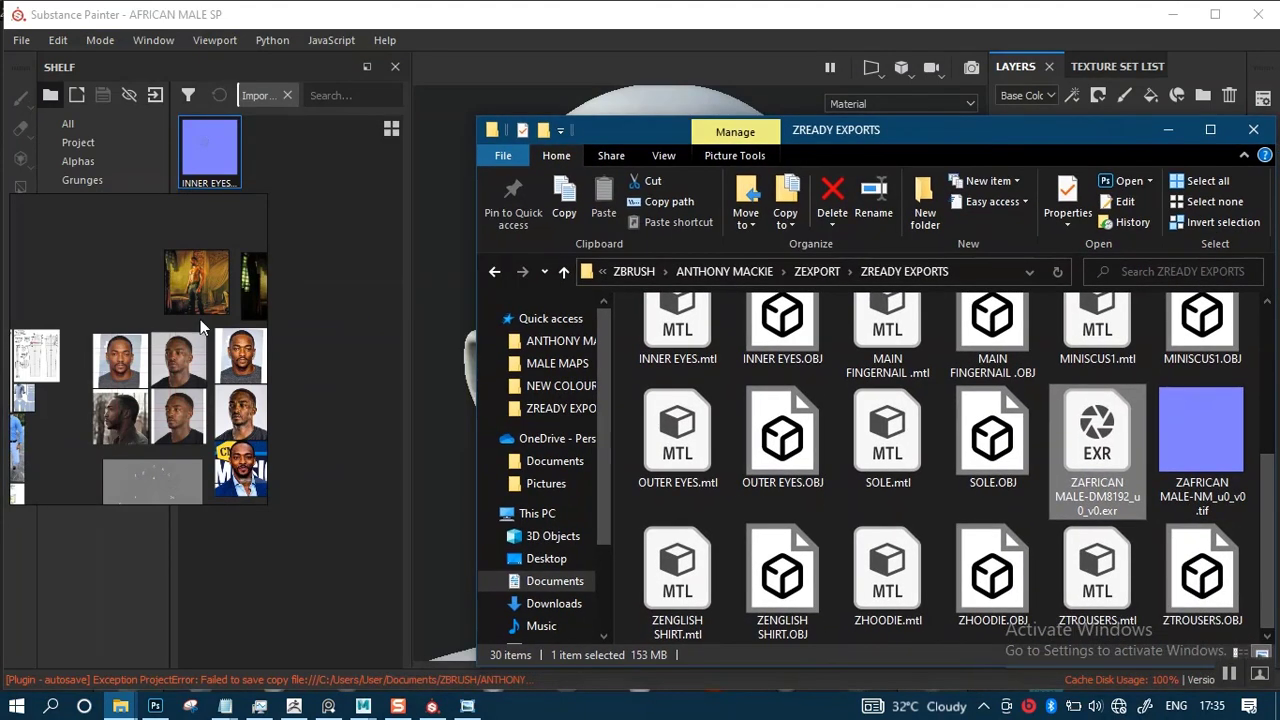
{"action": "left_click_drag", "start_coordinate": [200, 319], "coordinate": [1065, 19]}
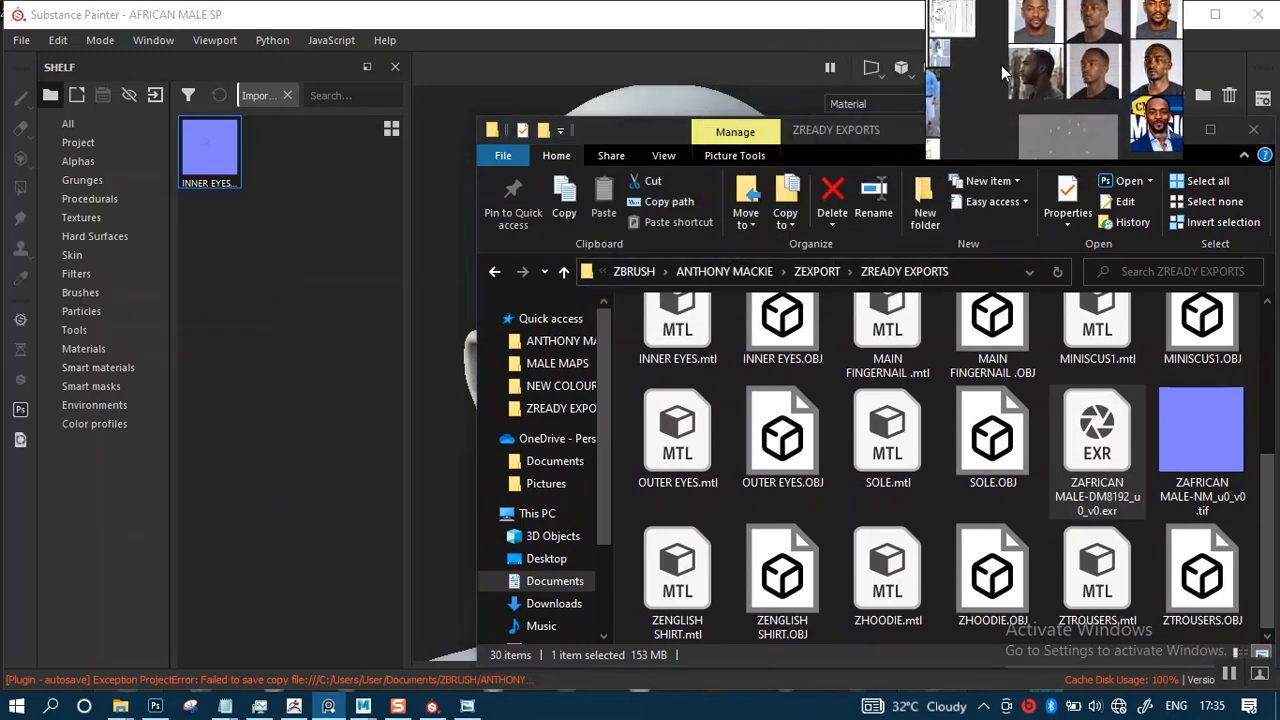
- Import ZAFRICAN MALE-DM8192_u0_v0.exr into the Substance Painter shelf with its usage set to texture
{"action": "left_click", "coordinate": [1112, 453]}
{"action": "mouse_move", "coordinate": [1103, 455]}
{"action": "left_mouse_down"}
{"action": "mouse_move", "coordinate": [660, 520]}
{"action": "mouse_move", "coordinate": [311, 388]}
{"action": "left_mouse_up"}
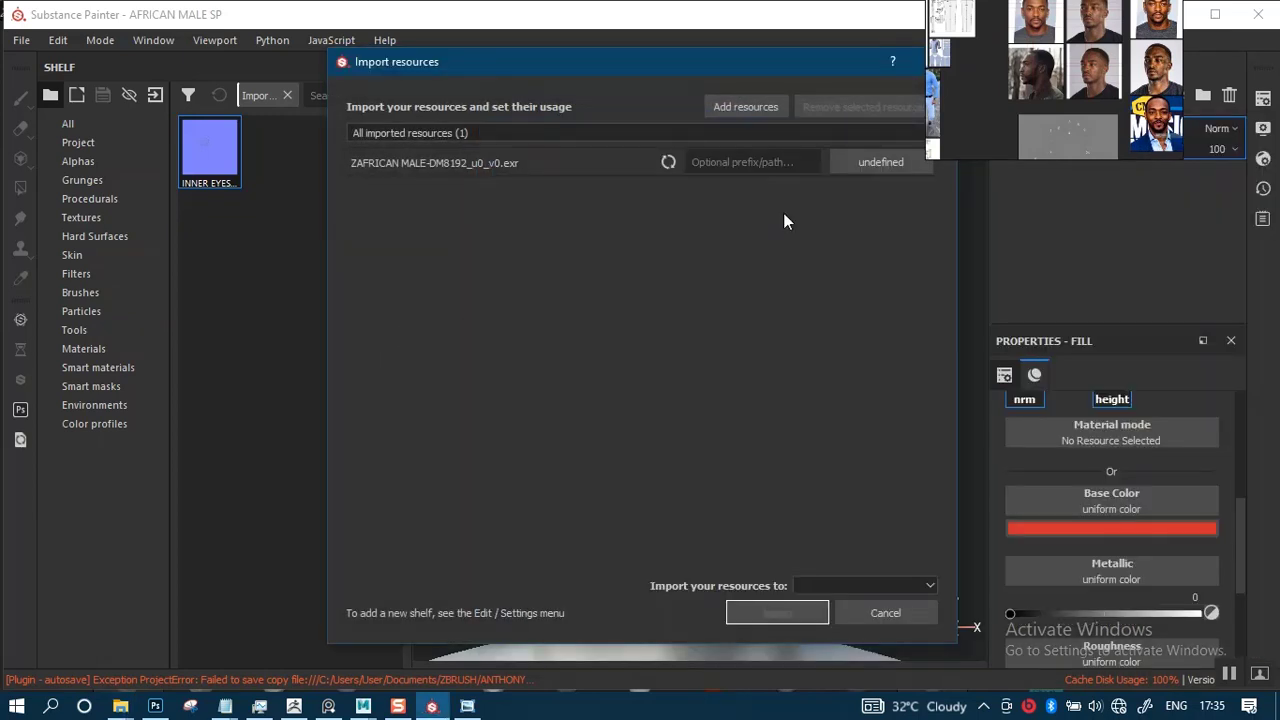
{"action": "left_click", "coordinate": [866, 164]}
{"action": "left_click", "coordinate": [908, 239]}
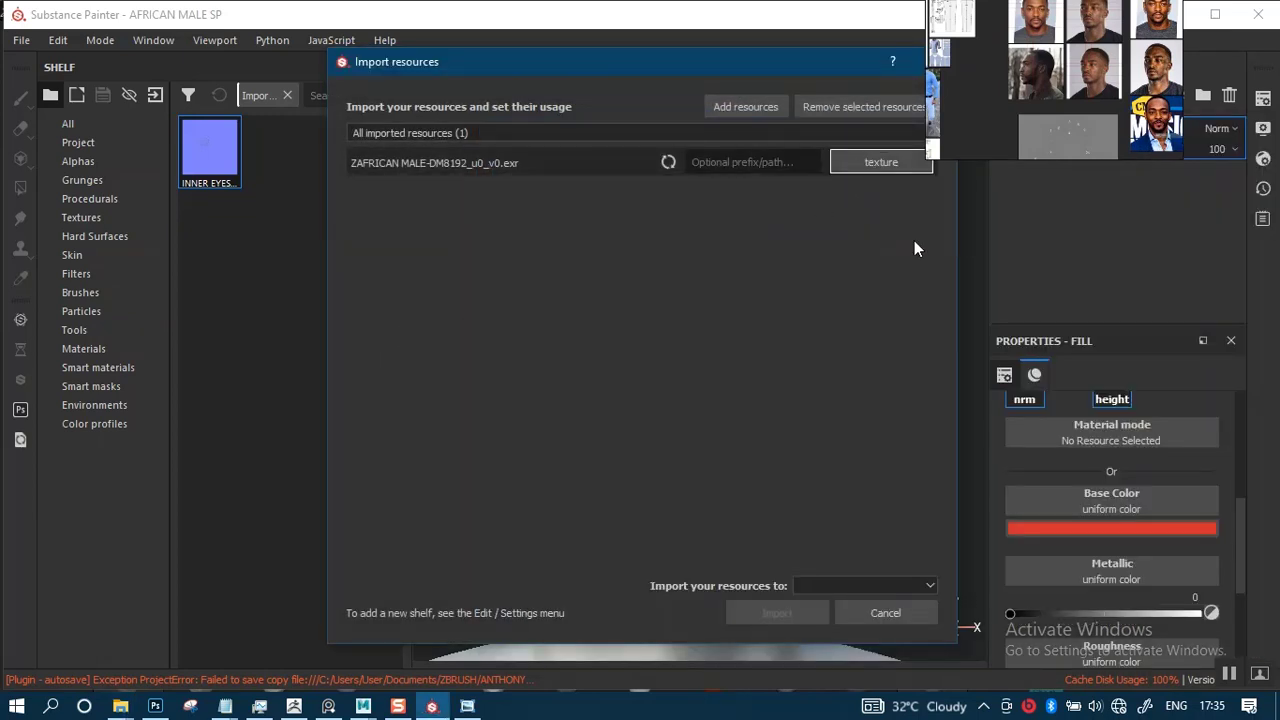
{"action": "left_click", "coordinate": [852, 586]}
{"action": "left_click", "coordinate": [838, 606]}
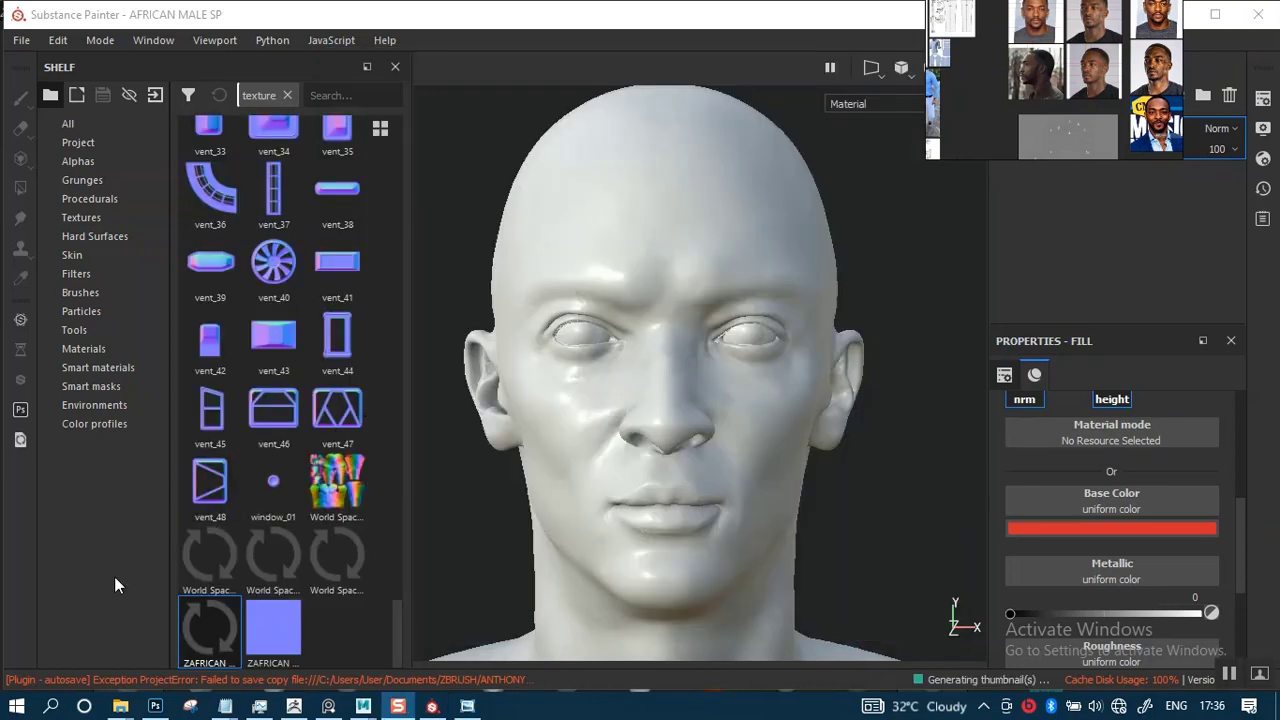
- Move the reference board off the layer stack, make Fill layer 1 visible and set its base color to neutral grey (RGB 0.502)
{"action": "left_click_drag", "start_coordinate": [966, 135], "coordinate": [172, 244]}
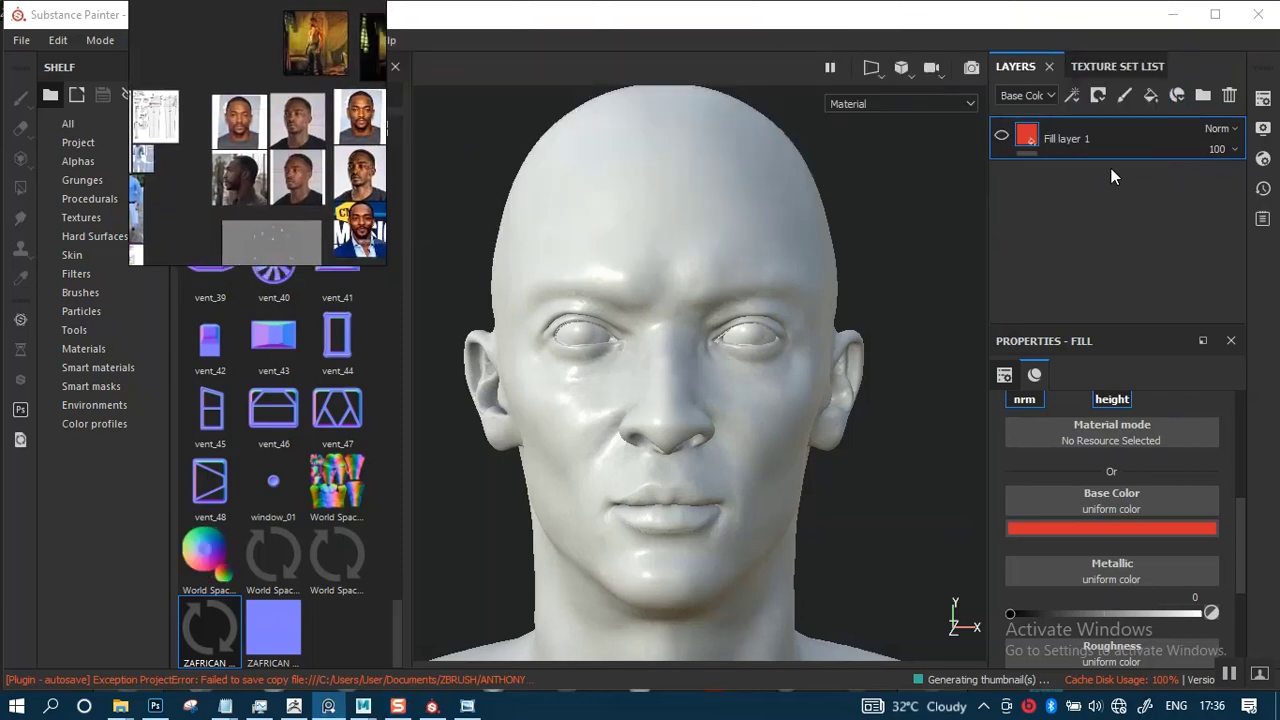
{"action": "left_click", "coordinate": [1010, 144]}
{"action": "left_click", "coordinate": [1002, 135]}
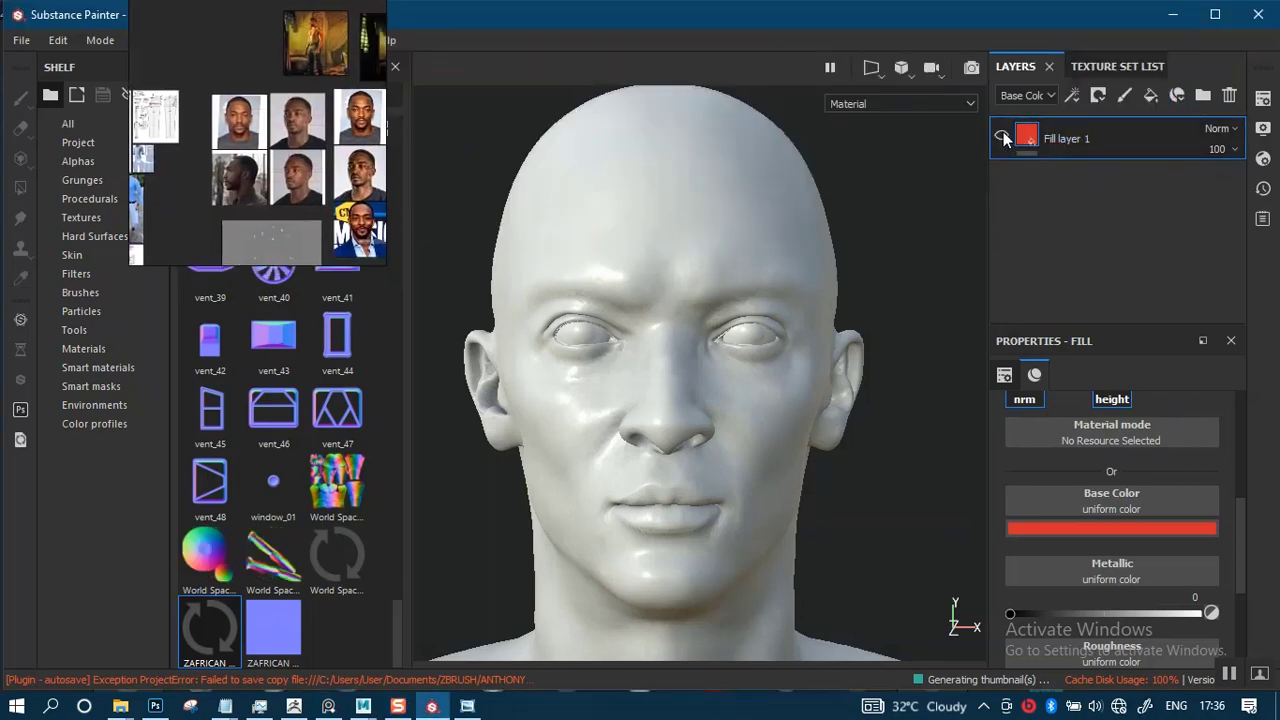
{"action": "left_click", "coordinate": [1068, 522]}
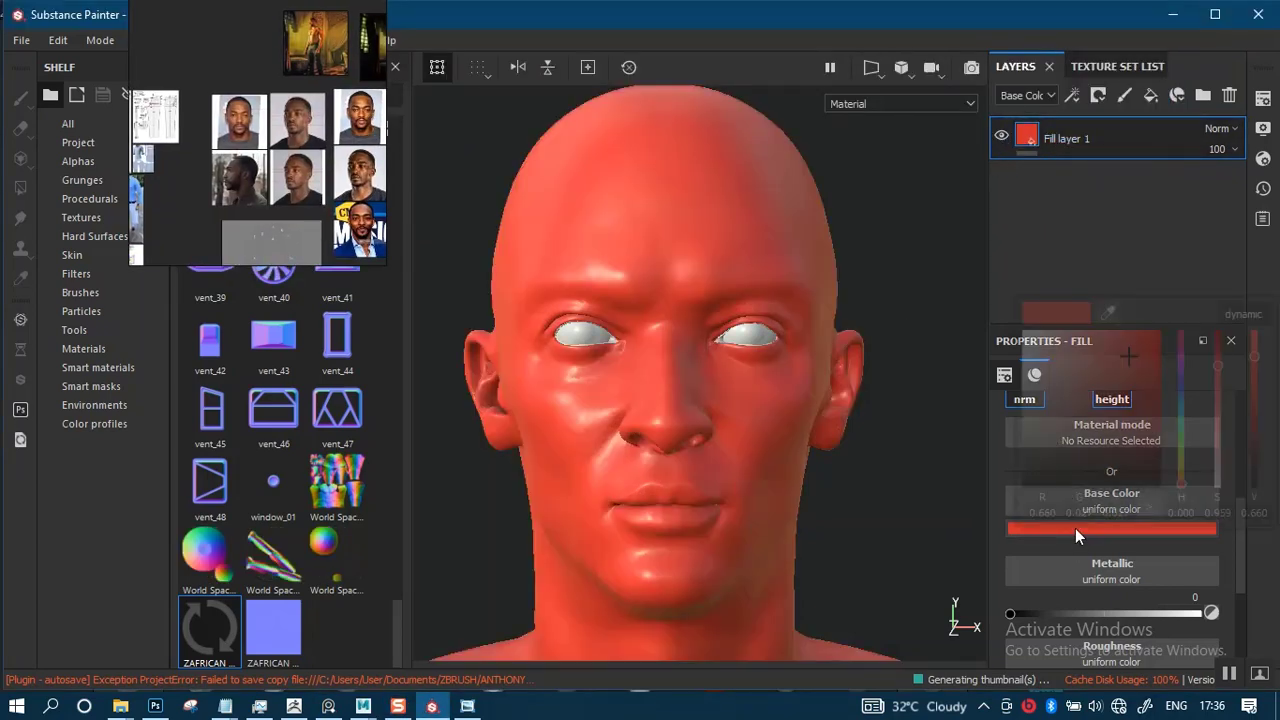
{"action": "left_click_drag", "start_coordinate": [1048, 395], "coordinate": [1014, 371]}
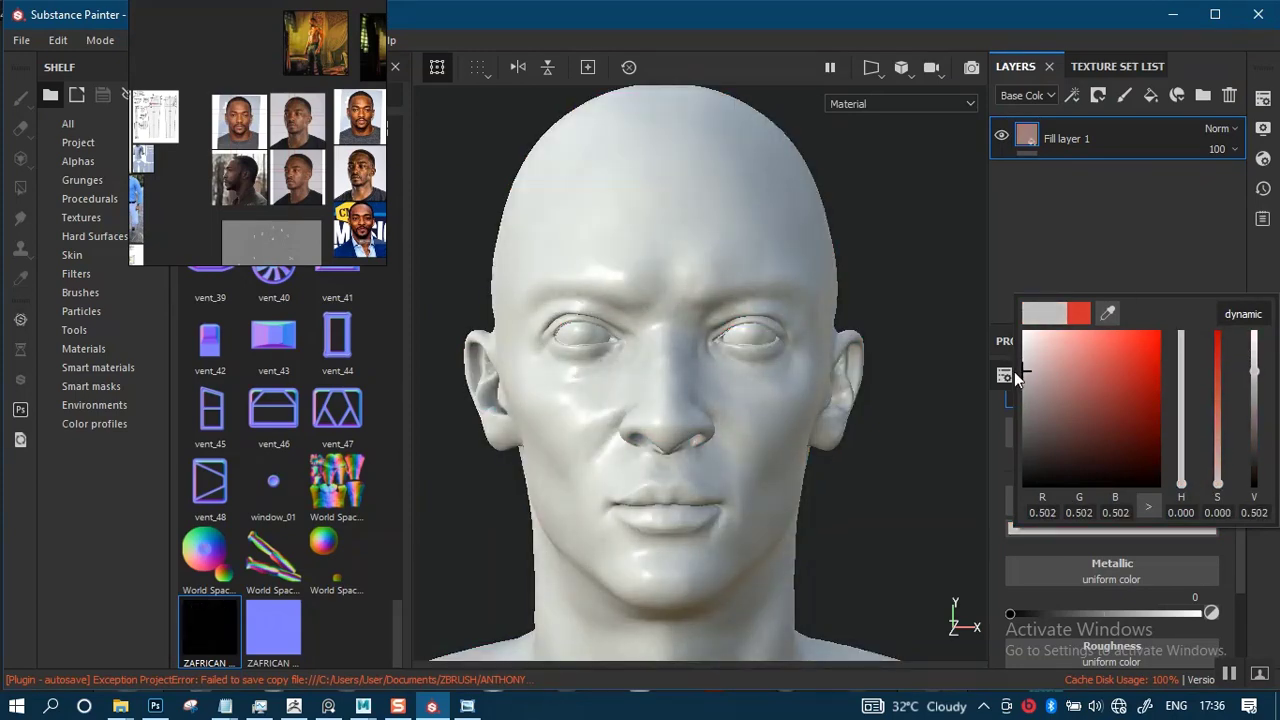
- Assign the ZAFRICAN MALE-DM8192_u0_v0 displacement map to the Height channel of Fill layer 1
{"action": "right_click_drag", "start_coordinate": [756, 344], "coordinate": [737, 600], "text": "alt"}
{"action": "middle_click_drag", "start_coordinate": [671, 449], "coordinate": [739, 294], "text": "alt"}
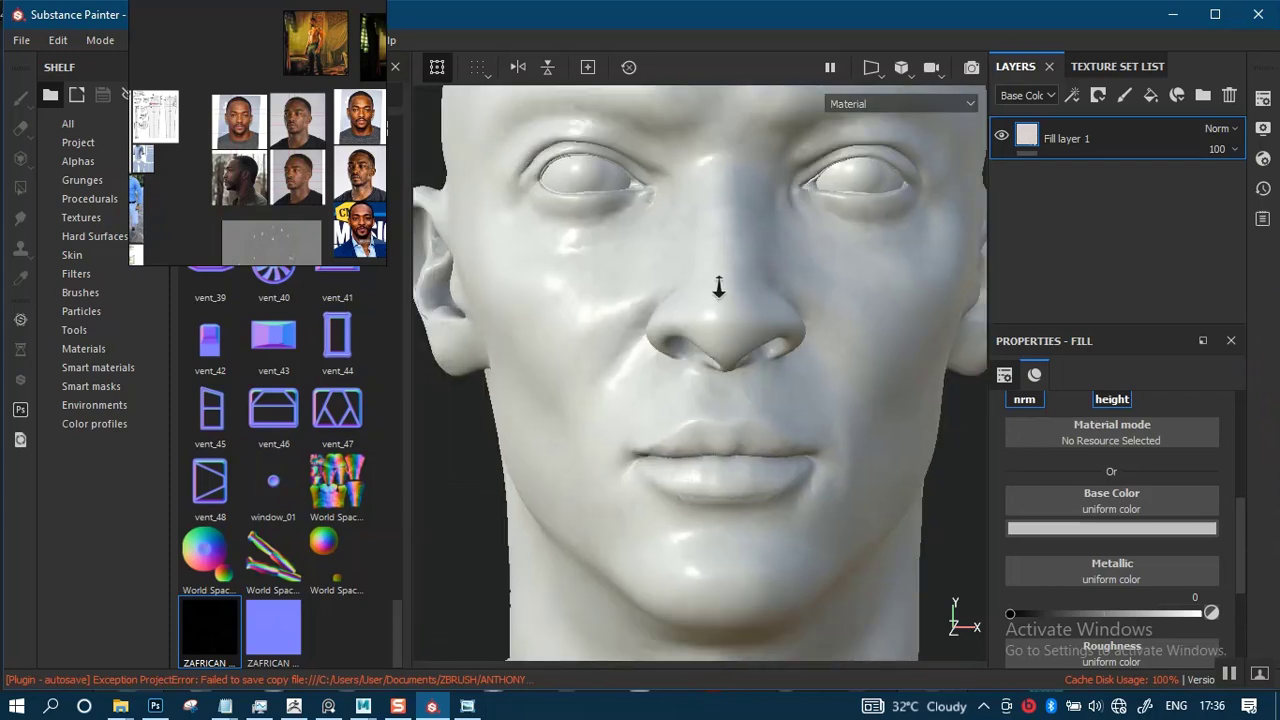
{"action": "mouse_move", "coordinate": [720, 286]}
{"action": "right_mouse_down", "text": "alt"}
{"action": "mouse_move", "coordinate": [760, 640]}
{"action": "mouse_move", "coordinate": [712, 301]}
{"action": "right_mouse_up", "text": "alt"}
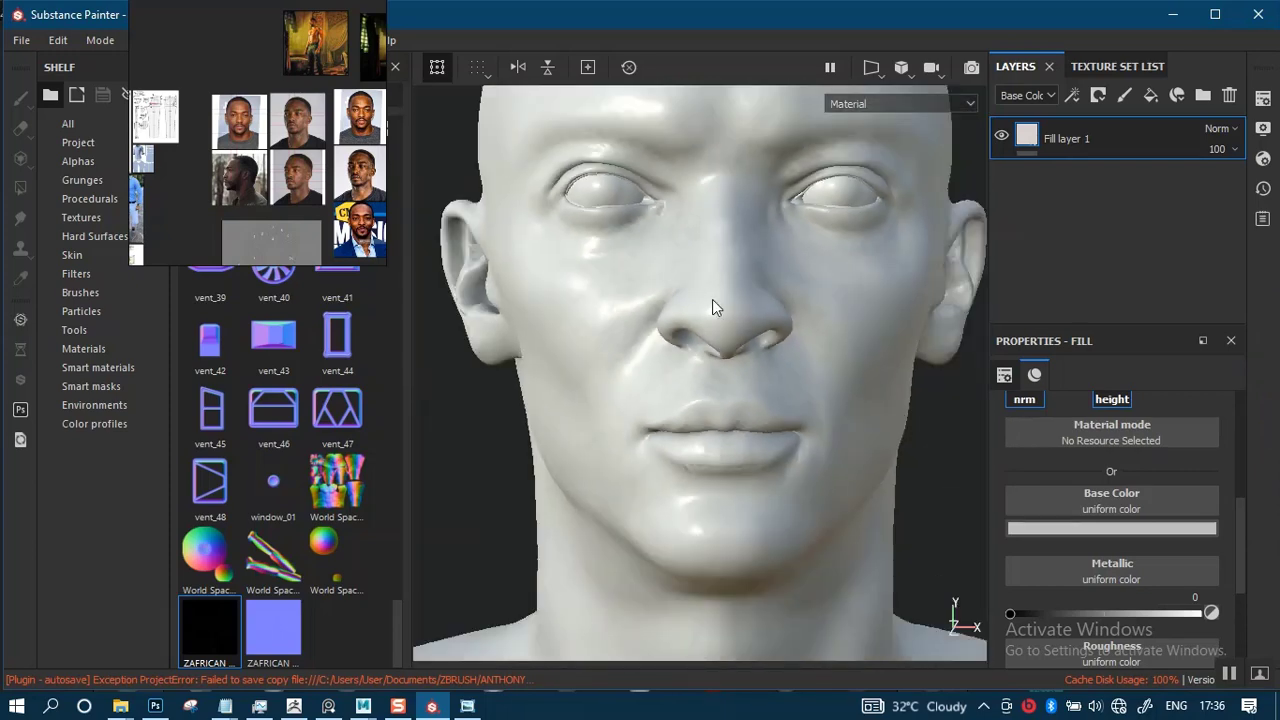
{"action": "middle_click_drag", "start_coordinate": [712, 301], "coordinate": [697, 362], "text": "alt"}
{"action": "right_click_drag", "start_coordinate": [697, 362], "coordinate": [636, 348], "text": "alt"}
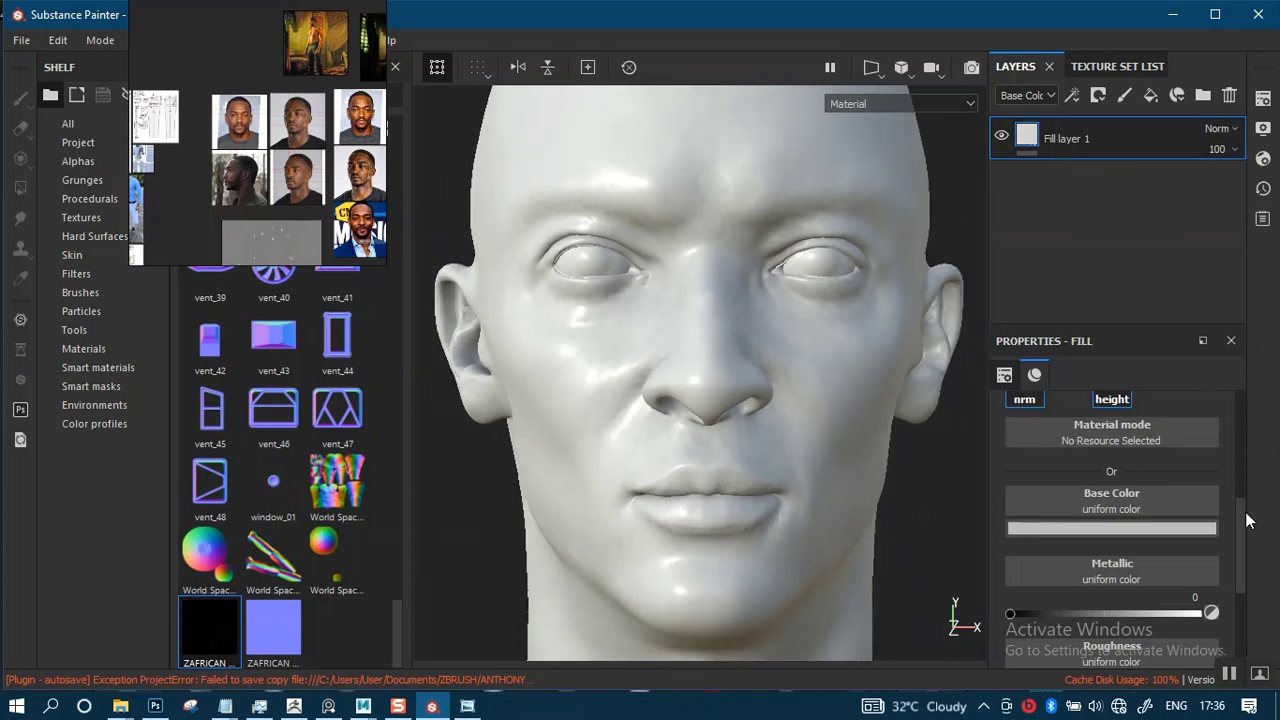
{"action": "scroll", "coordinate": [1247, 519], "scroll_direction": "down", "scroll_amount": 3}
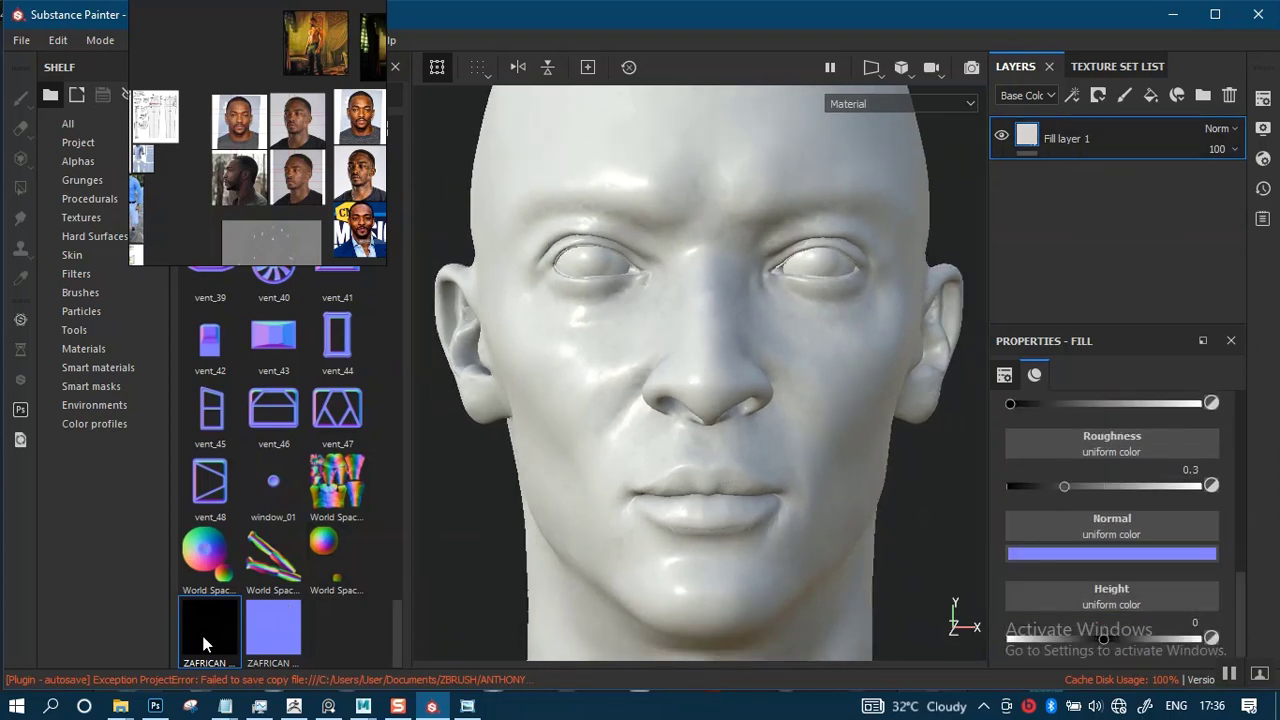
{"action": "left_click_drag", "start_coordinate": [203, 645], "coordinate": [1071, 595]}
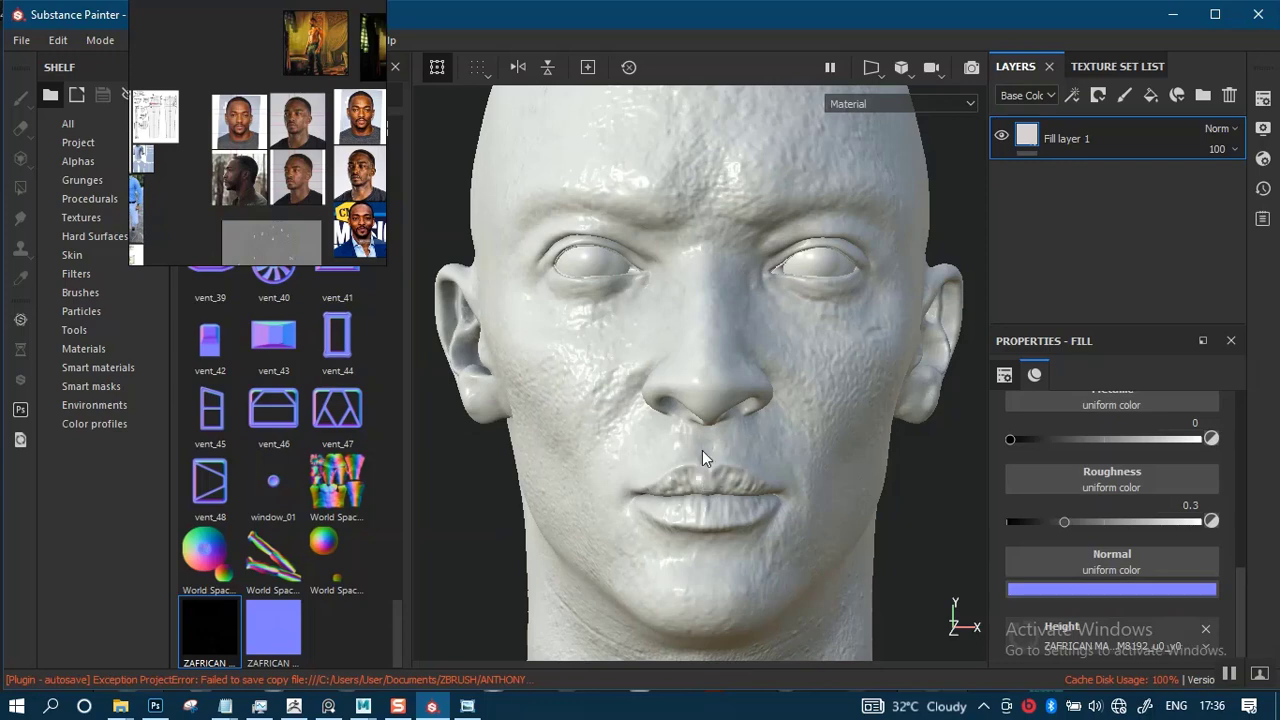
- Examine the displacement detail on the model's face, neck and chest from several angles and distances
{"action": "right_click_drag", "start_coordinate": [709, 442], "coordinate": [732, 628], "text": "alt"}
{"action": "right_click_drag", "start_coordinate": [700, 545], "coordinate": [680, 338], "text": "alt"}
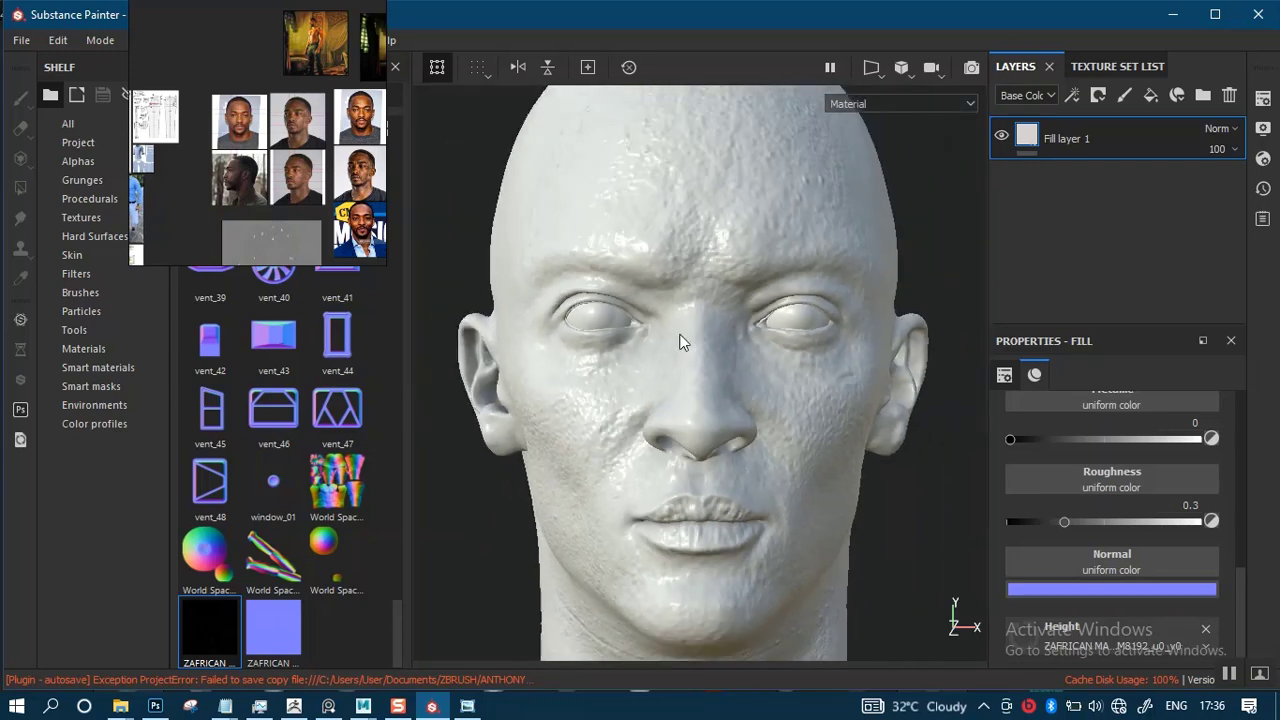
{"action": "left_click_drag", "start_coordinate": [712, 363], "coordinate": [690, 271], "text": "alt"}
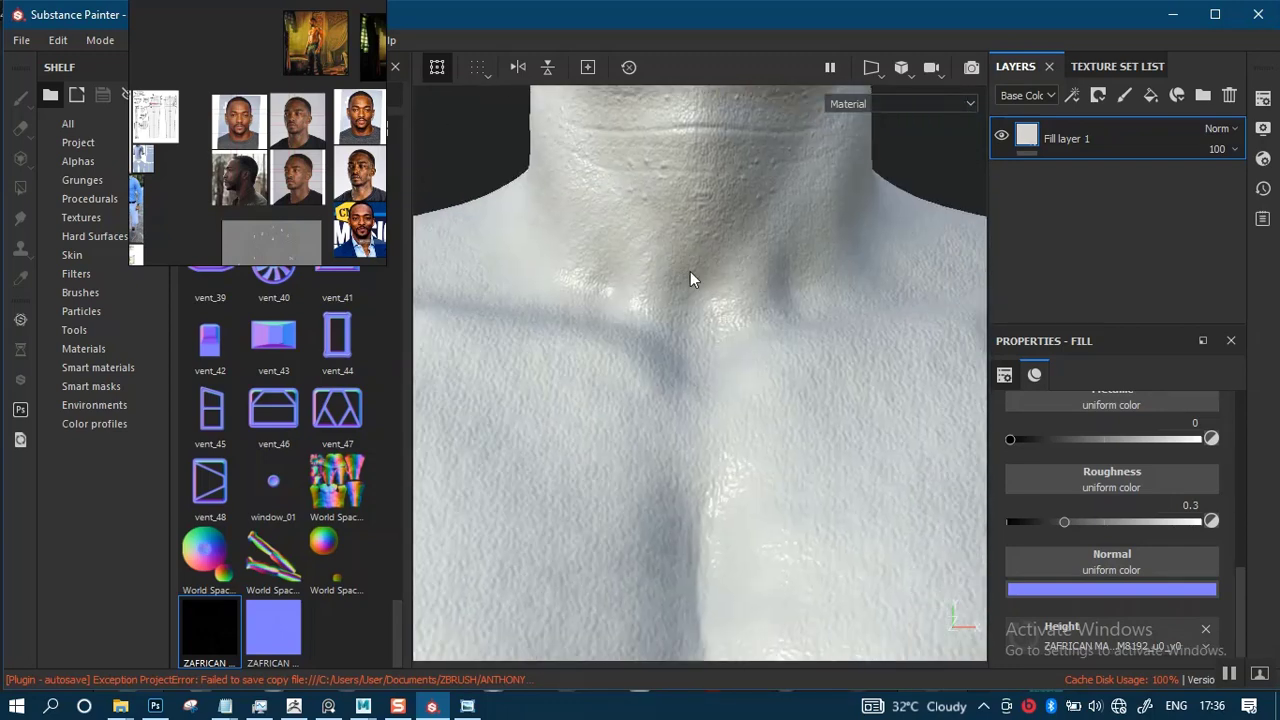
{"action": "right_click_drag", "start_coordinate": [731, 217], "coordinate": [733, 270], "text": "alt"}
{"action": "middle_click_drag", "start_coordinate": [733, 270], "coordinate": [722, 505], "text": "alt"}
{"action": "middle_click_drag", "start_coordinate": [720, 225], "coordinate": [720, 466], "text": "alt"}
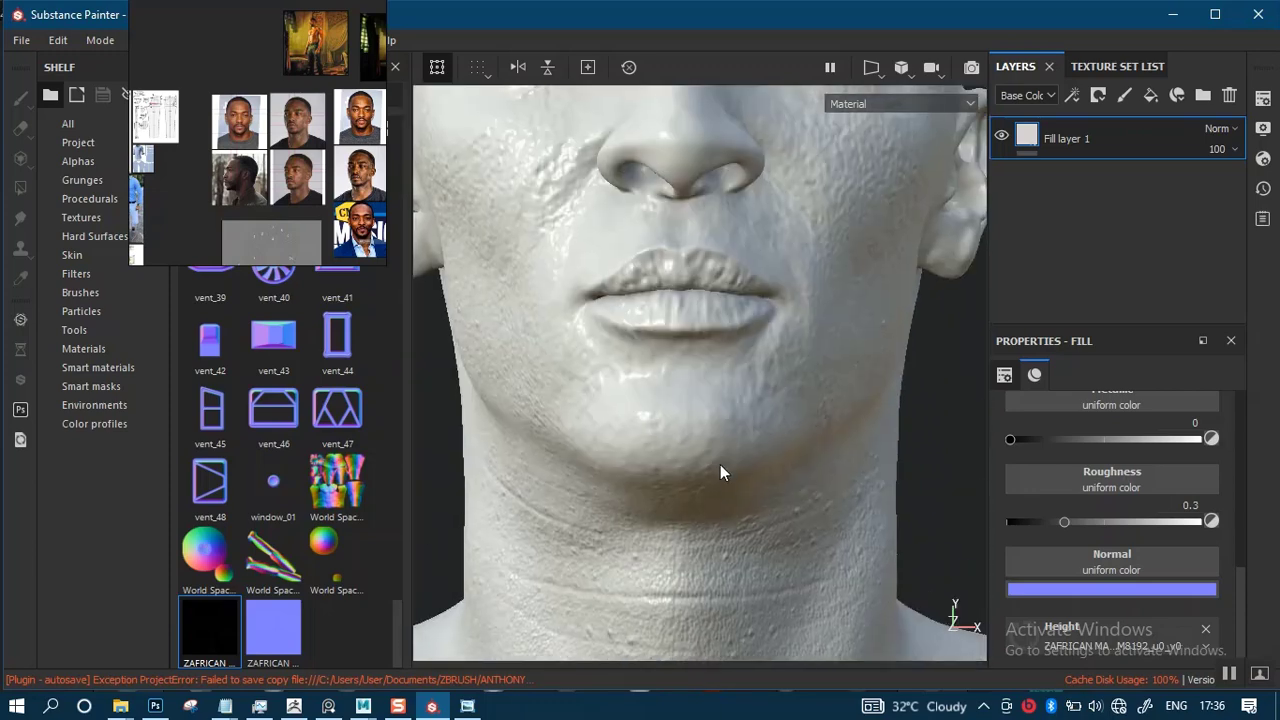
{"action": "left_click_drag", "start_coordinate": [736, 362], "coordinate": [689, 403], "text": "alt"}
{"action": "right_click_drag", "start_coordinate": [689, 403], "coordinate": [688, 352], "text": "alt"}
{"action": "middle_click_drag", "start_coordinate": [688, 352], "coordinate": [694, 410], "text": "alt"}
{"action": "left_click_drag", "start_coordinate": [736, 362], "coordinate": [694, 354], "text": "alt"}
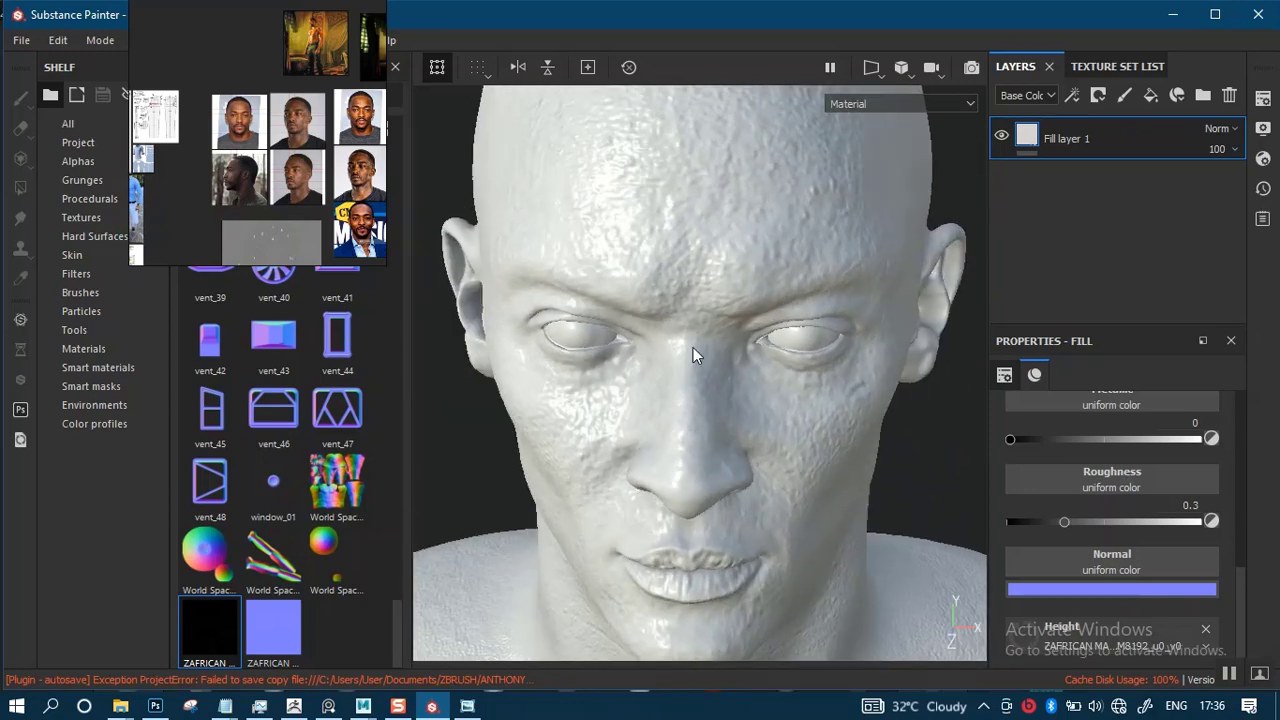
{"action": "middle_click_drag", "start_coordinate": [700, 357], "coordinate": [675, 427], "text": "alt"}
{"action": "left_click_drag", "start_coordinate": [674, 426], "coordinate": [730, 350], "text": "alt"}
- Set Fill layer 1's Height channel to Normal blending and lower its opacity to 48
{"action": "left_click", "coordinate": [1032, 95]}
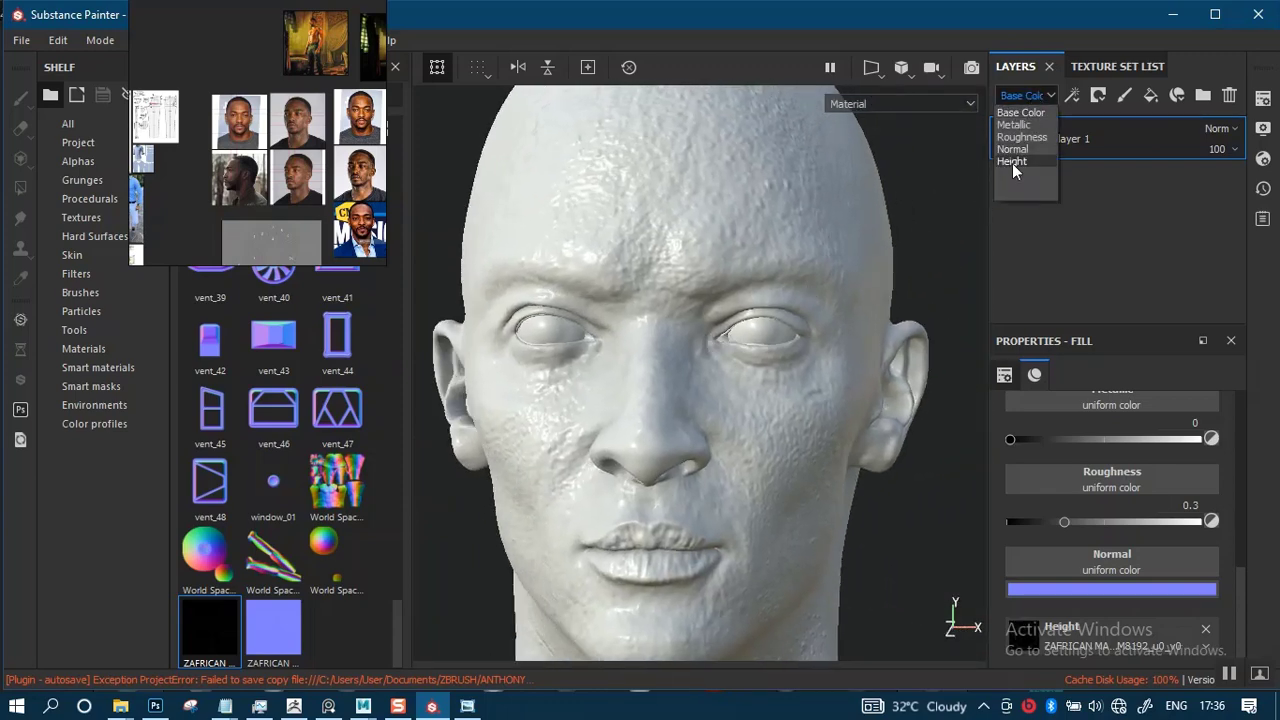
{"action": "left_click", "coordinate": [1015, 113]}
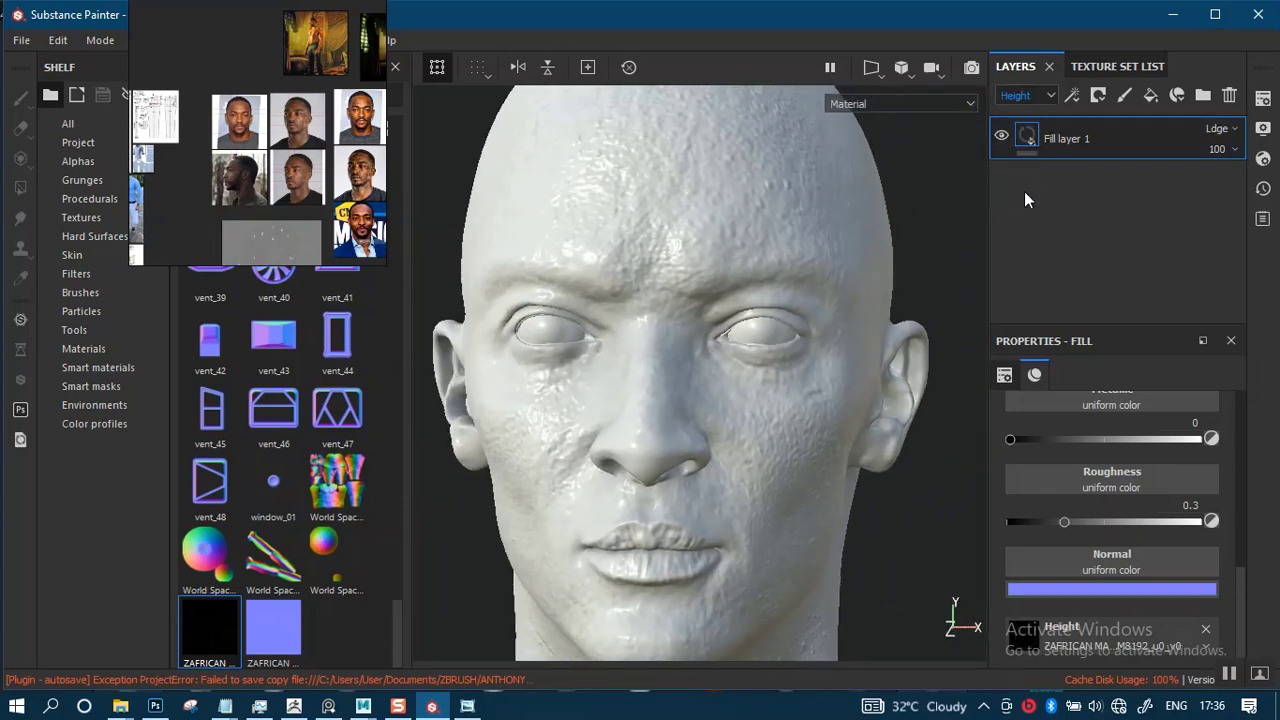
{"action": "left_click", "coordinate": [1236, 129]}
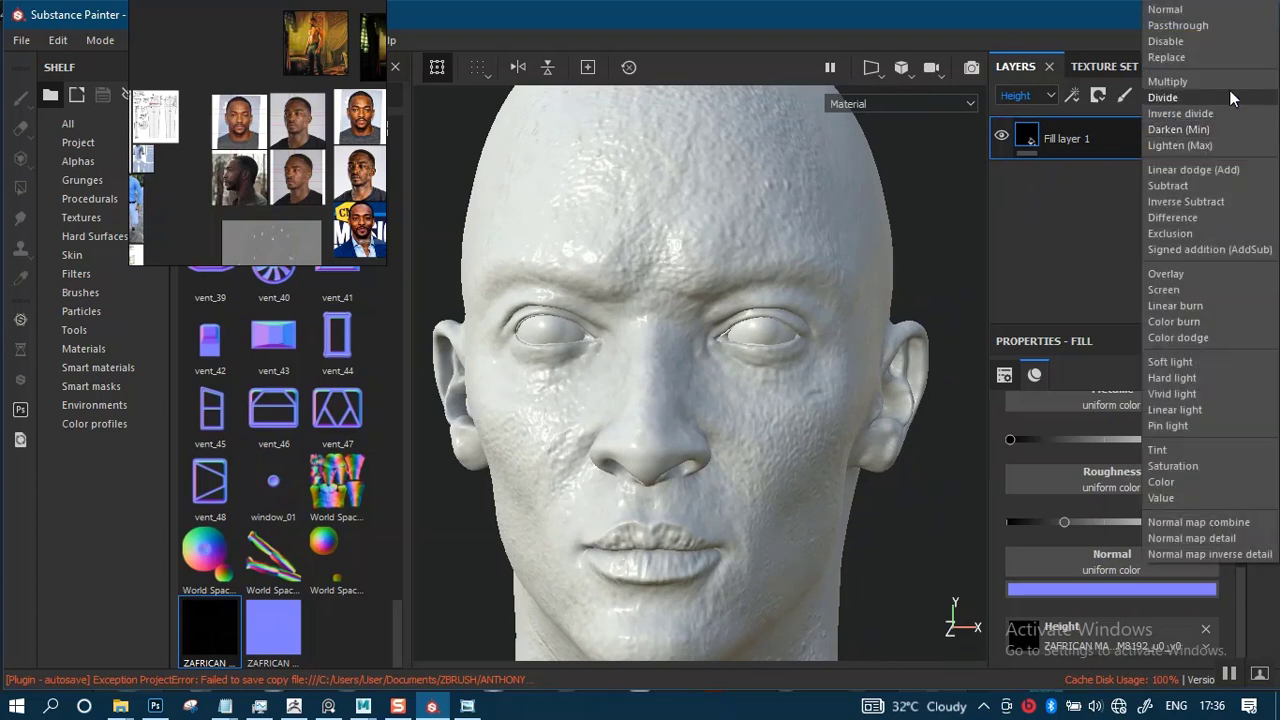
{"action": "left_click", "coordinate": [1213, 10]}
{"action": "left_click", "coordinate": [1232, 151]}
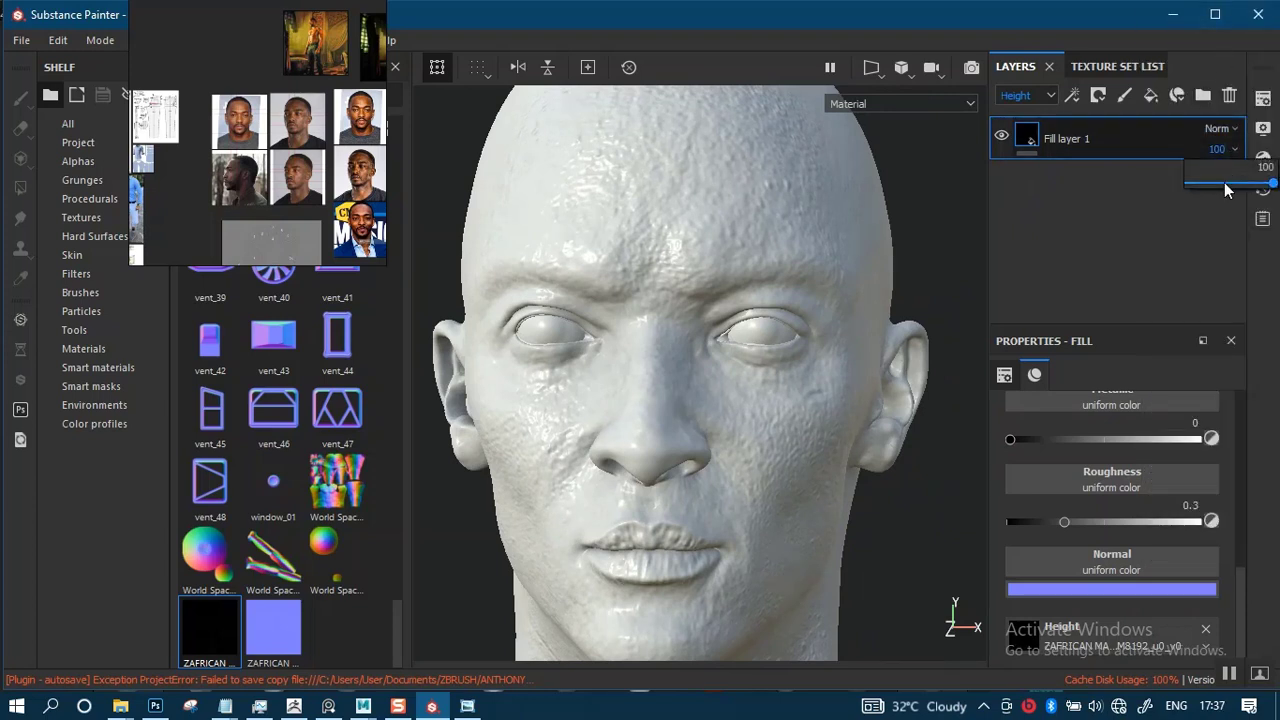
{"action": "left_click_drag", "start_coordinate": [1225, 187], "coordinate": [1213, 190]}
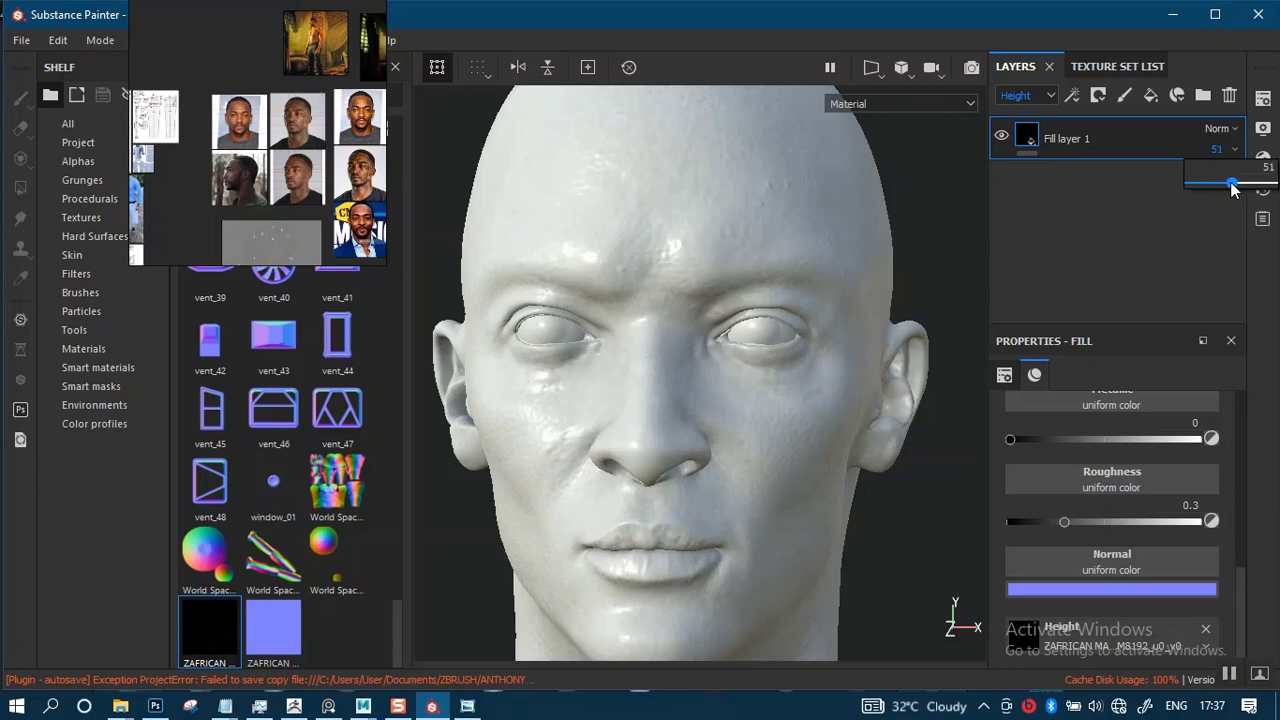
{"action": "left_click_drag", "start_coordinate": [1230, 188], "coordinate": [1228, 188]}
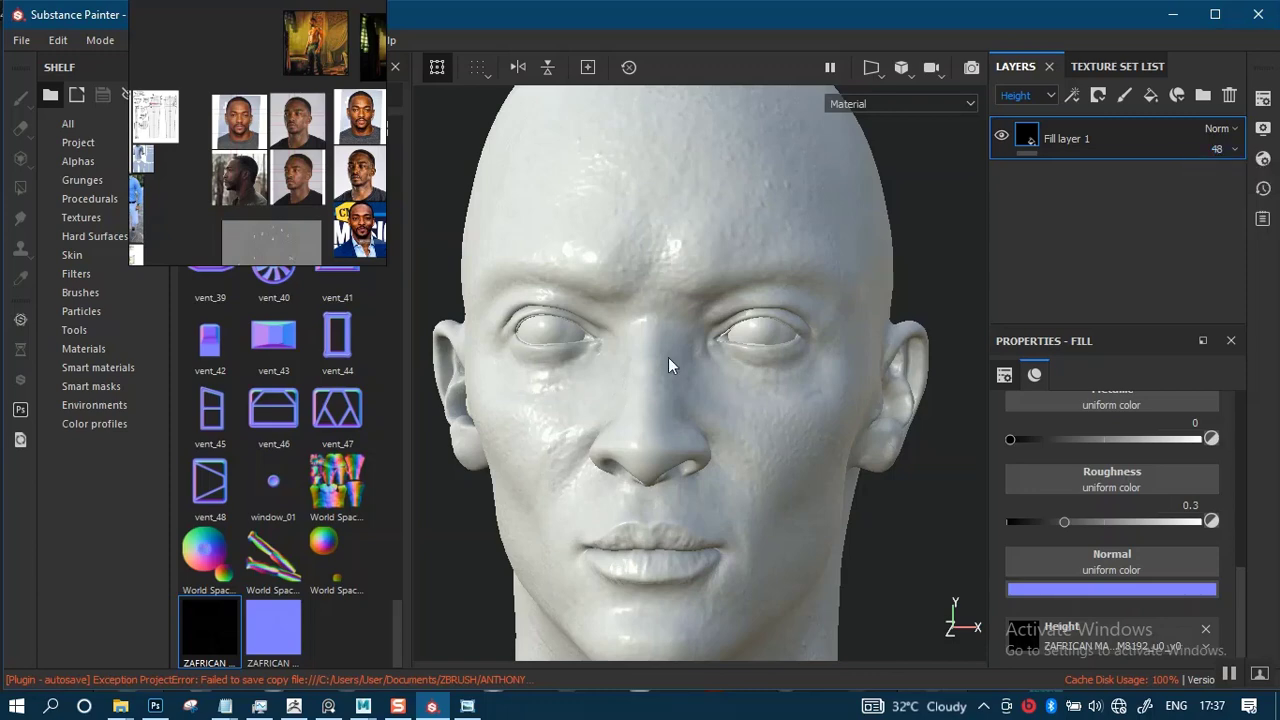
- Examine the softened height detail on the forehead, cheeks, lips and neck
{"action": "right_click_drag", "start_coordinate": [681, 232], "coordinate": [679, 190], "text": "alt"}
{"action": "middle_click_drag", "start_coordinate": [676, 417], "coordinate": [668, 303], "text": "alt"}
{"action": "right_click_drag", "start_coordinate": [662, 266], "coordinate": [702, 436], "text": "alt"}
{"action": "left_click_drag", "start_coordinate": [667, 392], "coordinate": [652, 429], "text": "alt"}
{"action": "middle_click_drag", "start_coordinate": [652, 429], "coordinate": [683, 209], "text": "alt"}
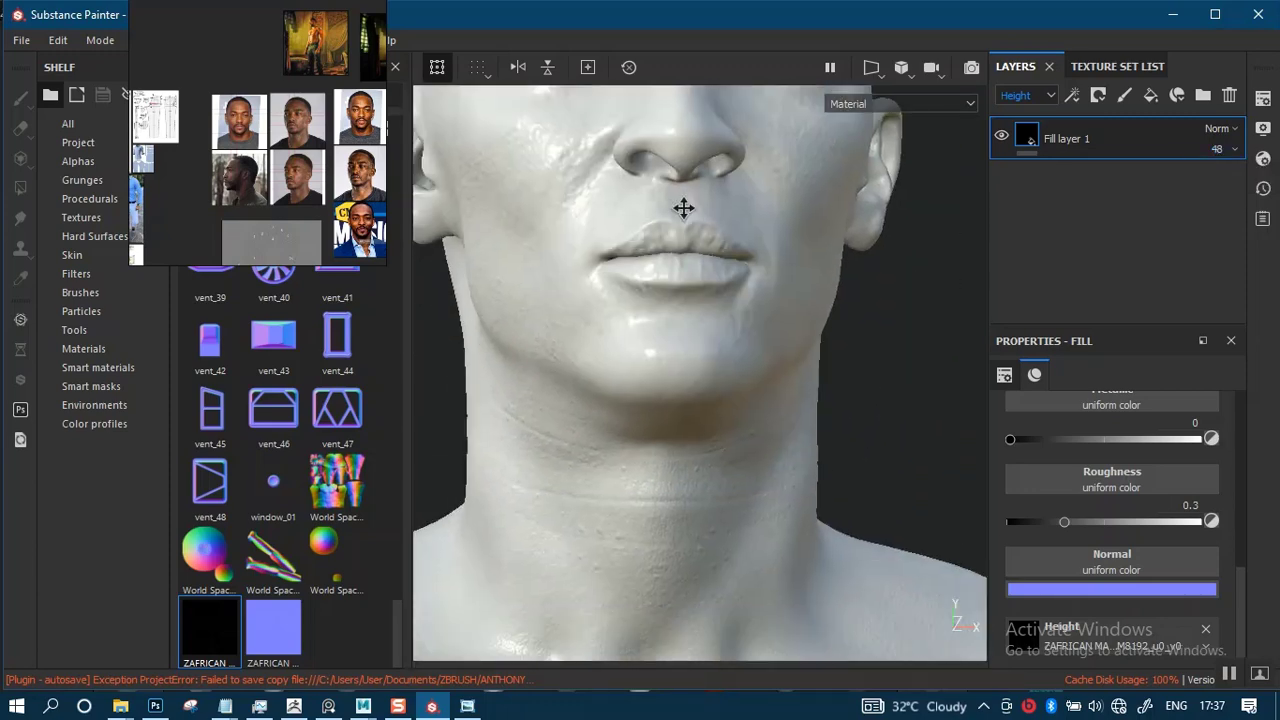
{"action": "middle_click_drag", "start_coordinate": [630, 406], "coordinate": [631, 523], "text": "alt"}
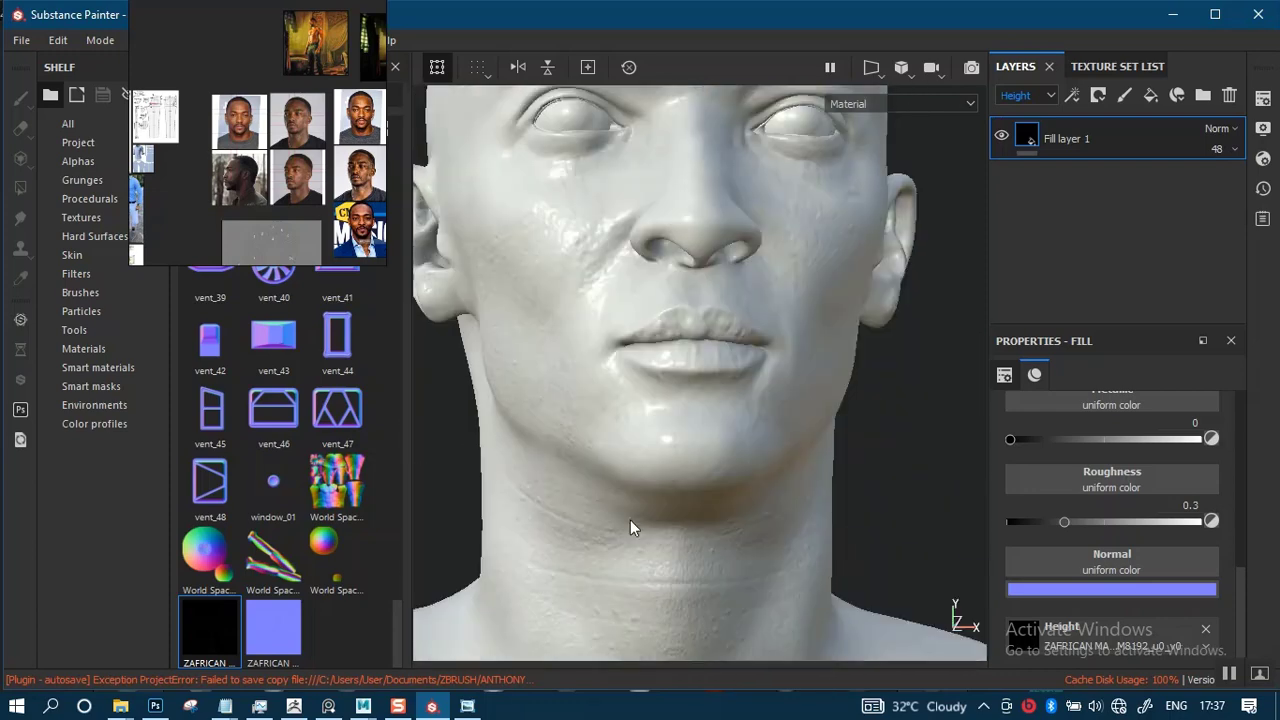
{"action": "left_click_drag", "start_coordinate": [668, 355], "coordinate": [629, 444], "text": "alt"}
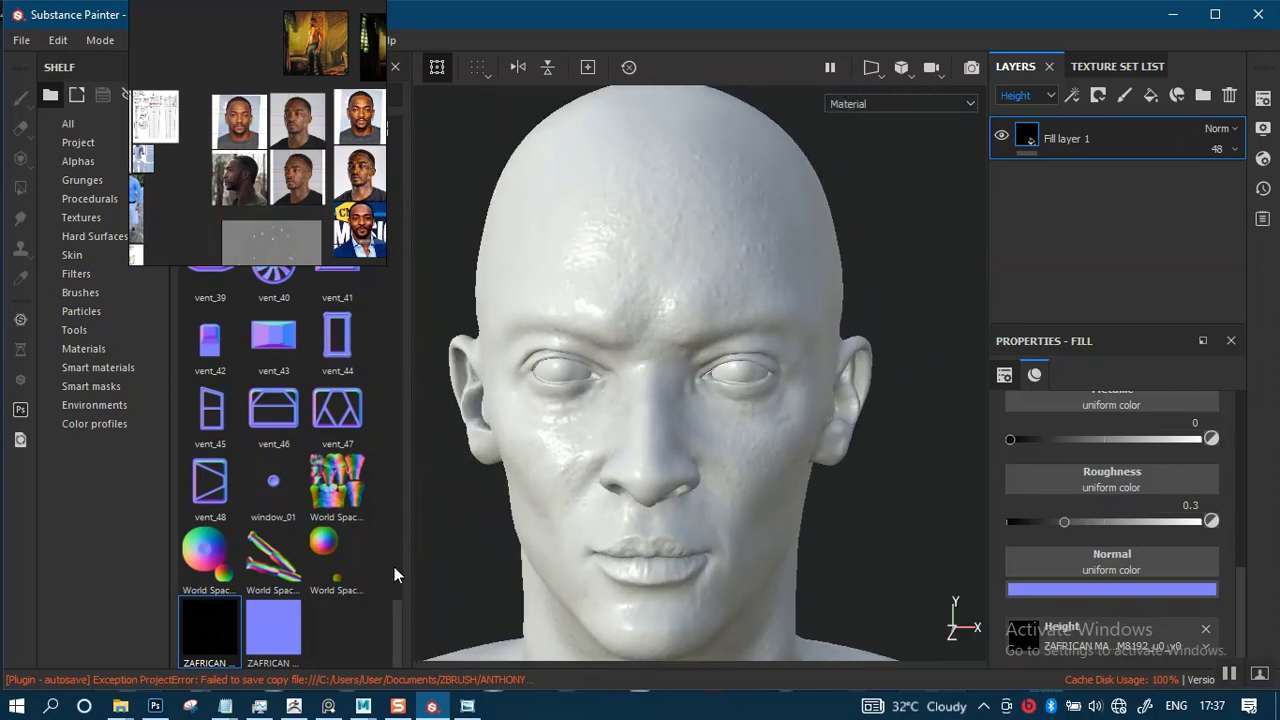
{"action": "right_click_drag", "start_coordinate": [658, 431], "coordinate": [692, 427], "text": "alt"}
{"action": "middle_click_drag", "start_coordinate": [690, 430], "coordinate": [698, 348], "text": "alt"}
{"action": "right_click_drag", "start_coordinate": [652, 420], "coordinate": [617, 469], "text": "alt"}
- Locate MARMOSET AFRICAN MALE NORMAL_normal.png in the MALE MAPS folder inside ZEXPORT's ZMAPS folder
{"action": "mouse_move", "coordinate": [118, 707]}
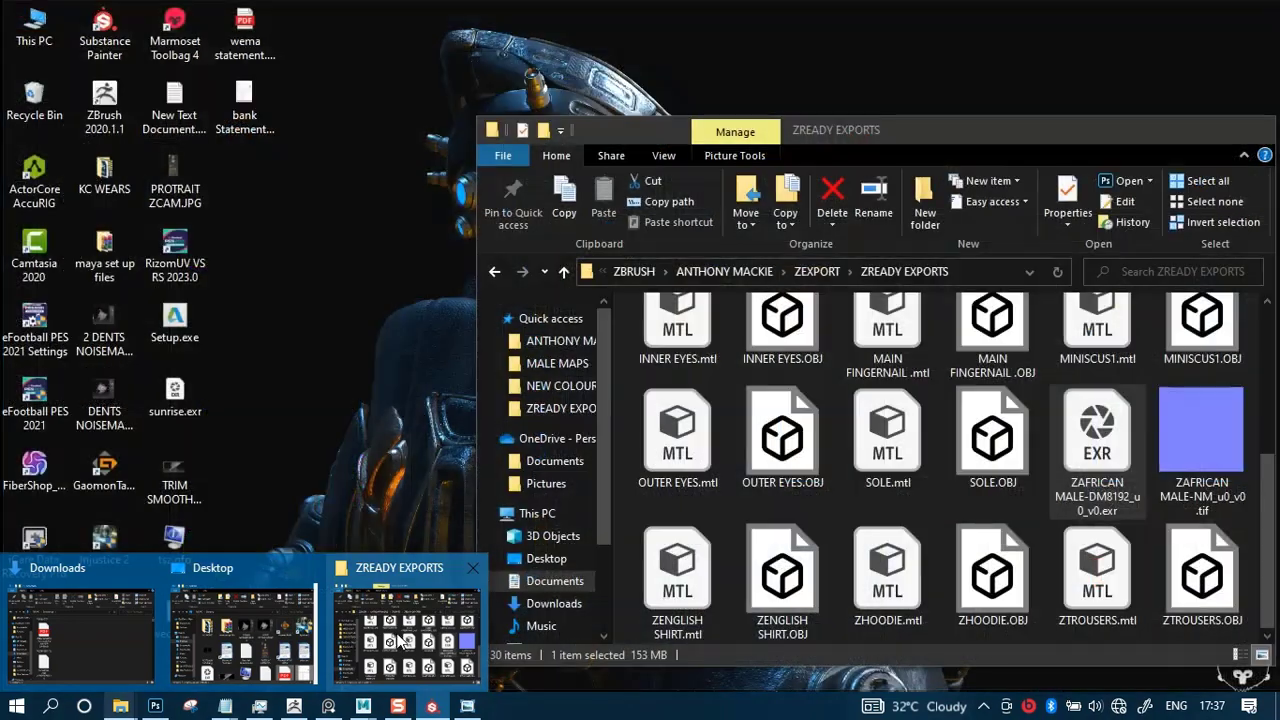
{"action": "left_click", "coordinate": [400, 630]}
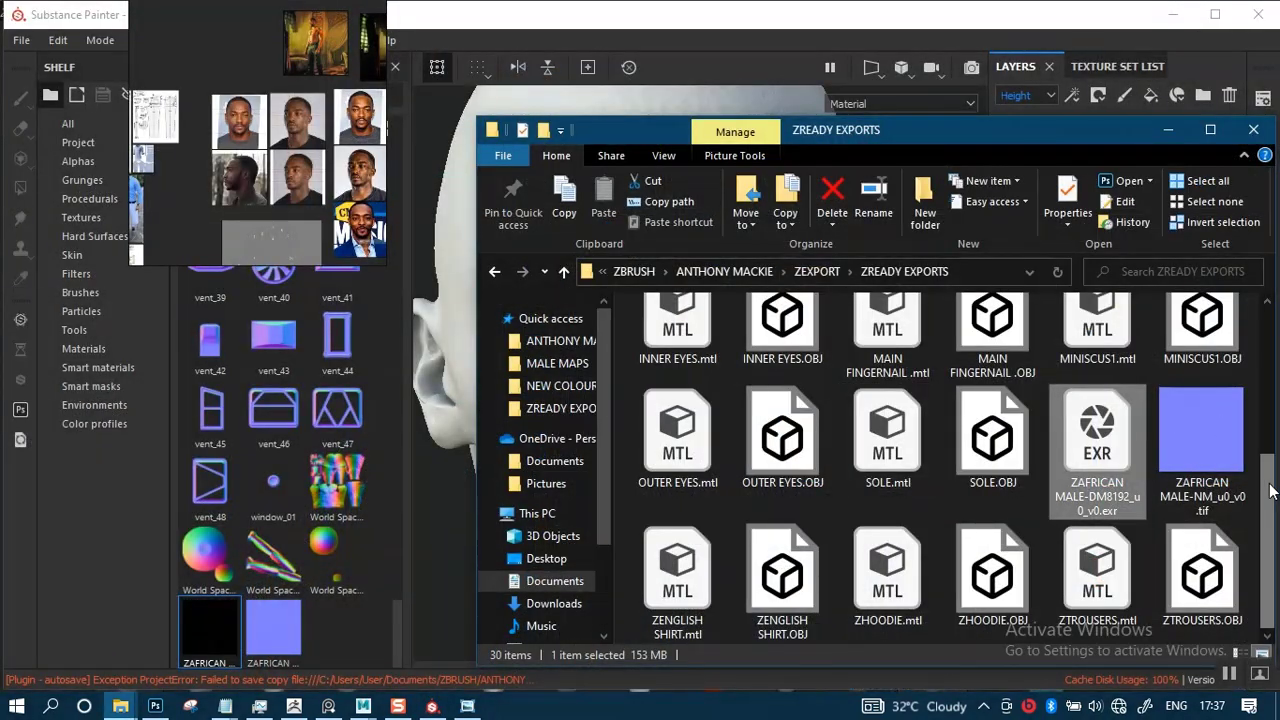
{"action": "left_click_drag", "start_coordinate": [1267, 540], "coordinate": [1267, 370]}
{"action": "left_click", "coordinate": [817, 271]}
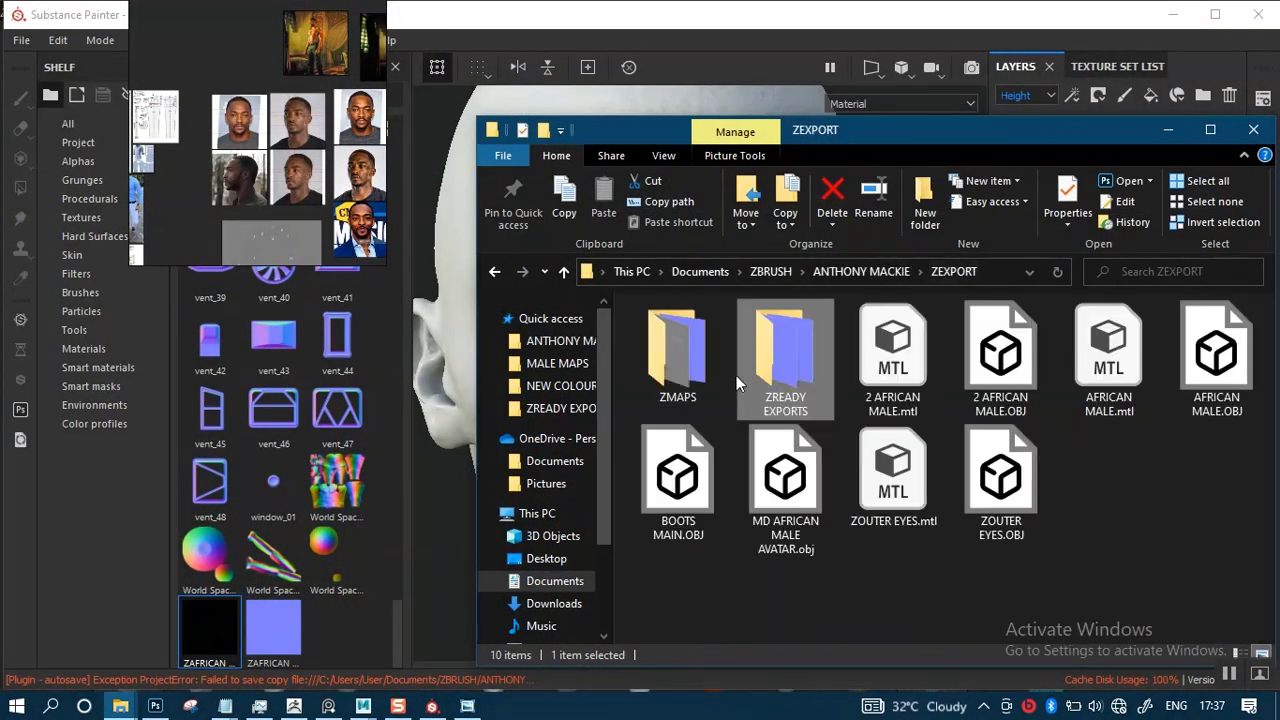
{"action": "double_click", "coordinate": [673, 360]}
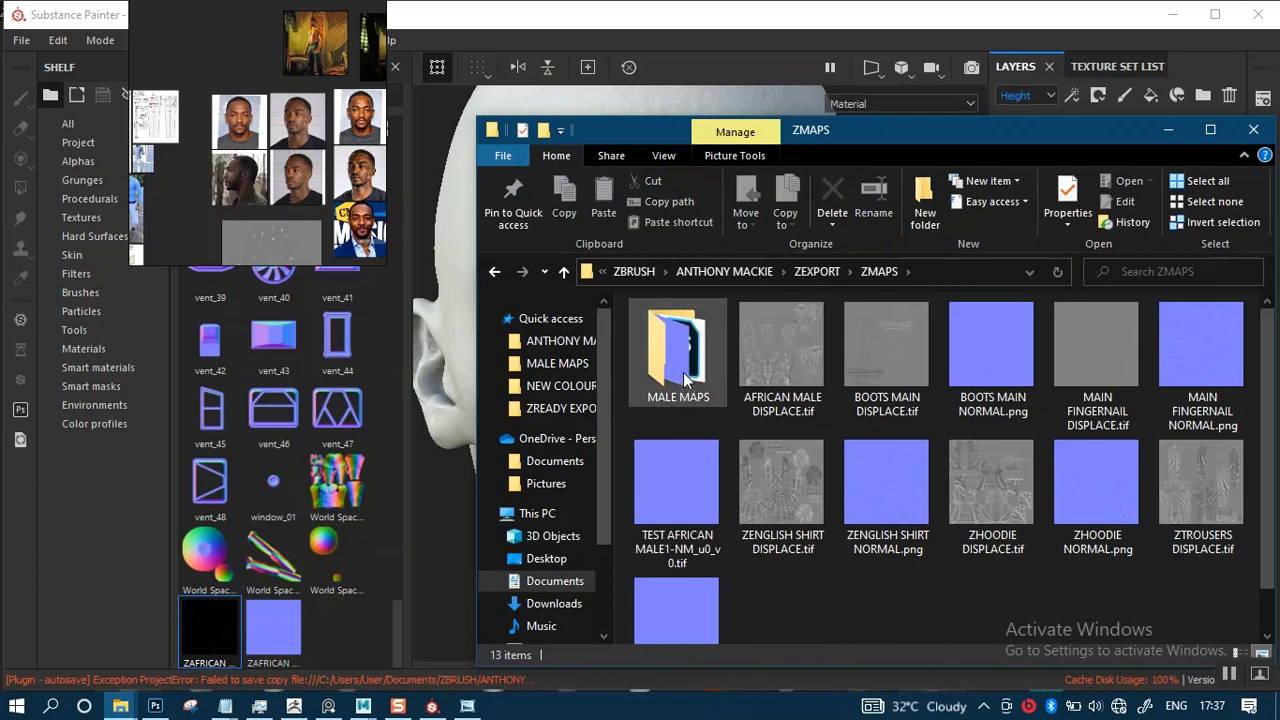
{"action": "double_click", "coordinate": [678, 350]}
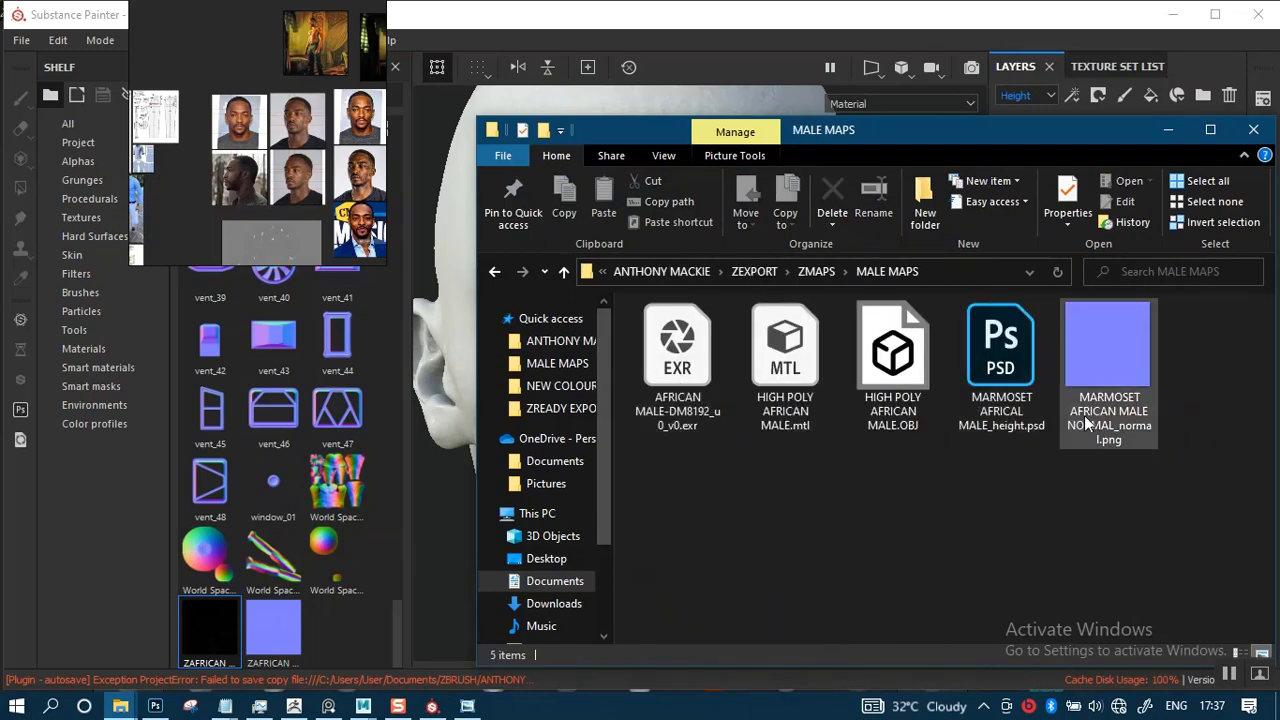
{"action": "left_click", "coordinate": [1111, 370]}
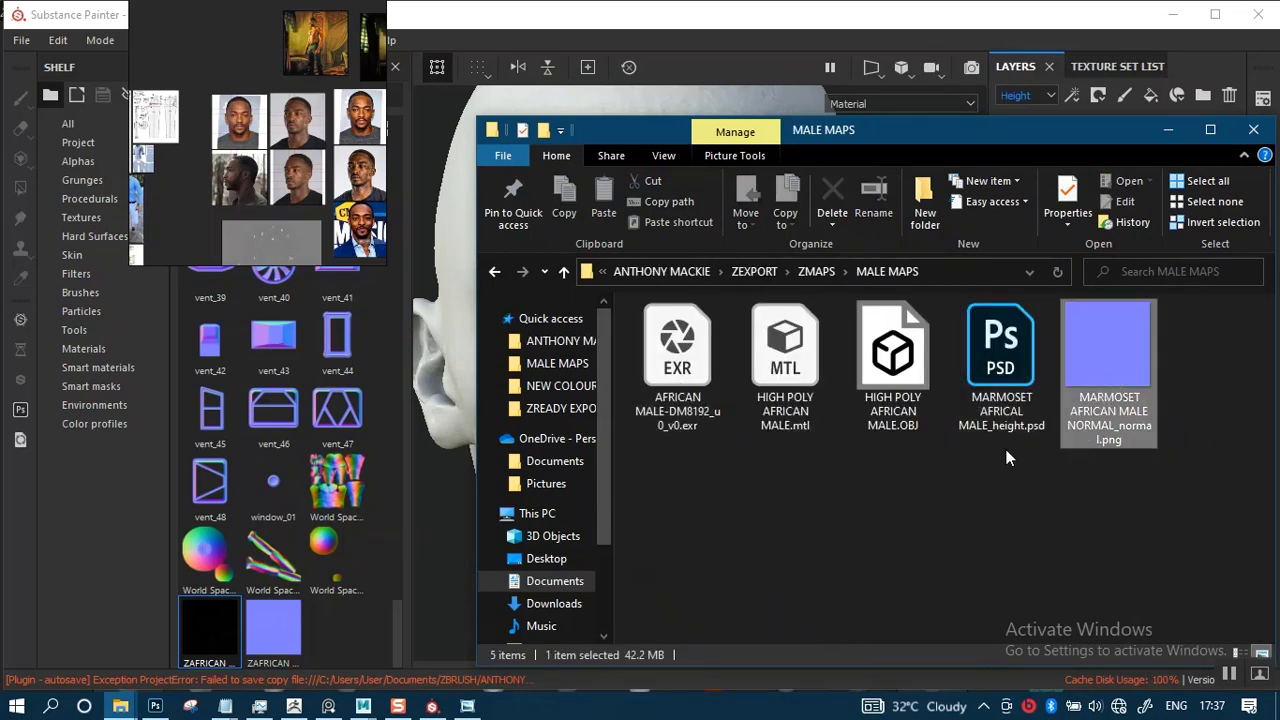
- Import MARMOSET AFRICAN MALE NORMAL_normal.png into project 'AFRICAN MALE SP' with its usage set to texture
{"action": "left_click_drag", "start_coordinate": [311, 504], "coordinate": [295, 508]}
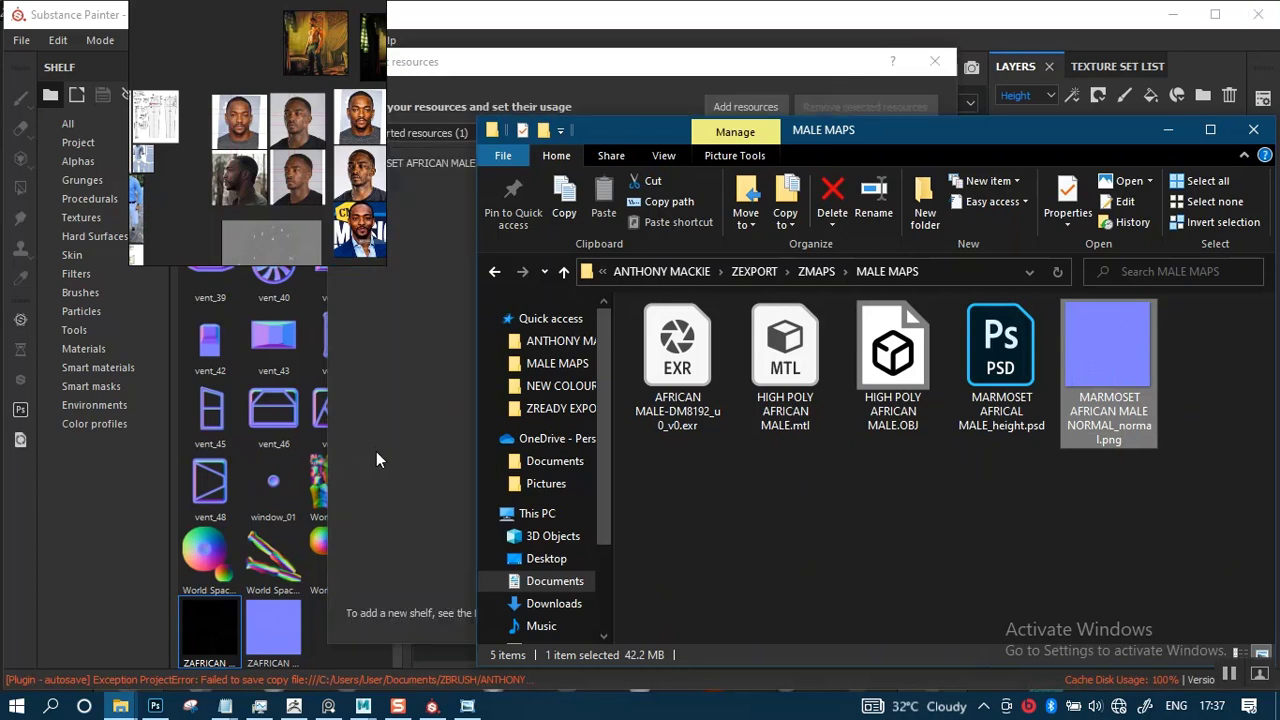
{"action": "left_click", "coordinate": [377, 451]}
{"action": "left_click", "coordinate": [856, 586]}
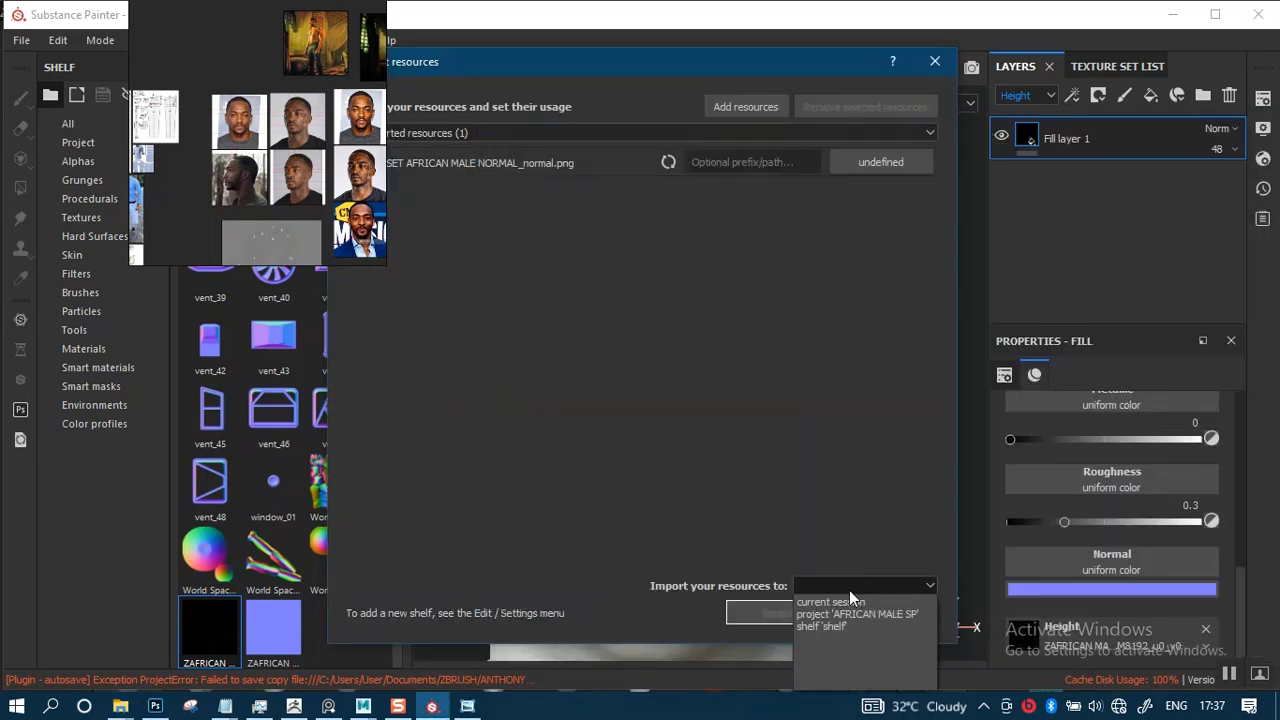
{"action": "left_click", "coordinate": [845, 614]}
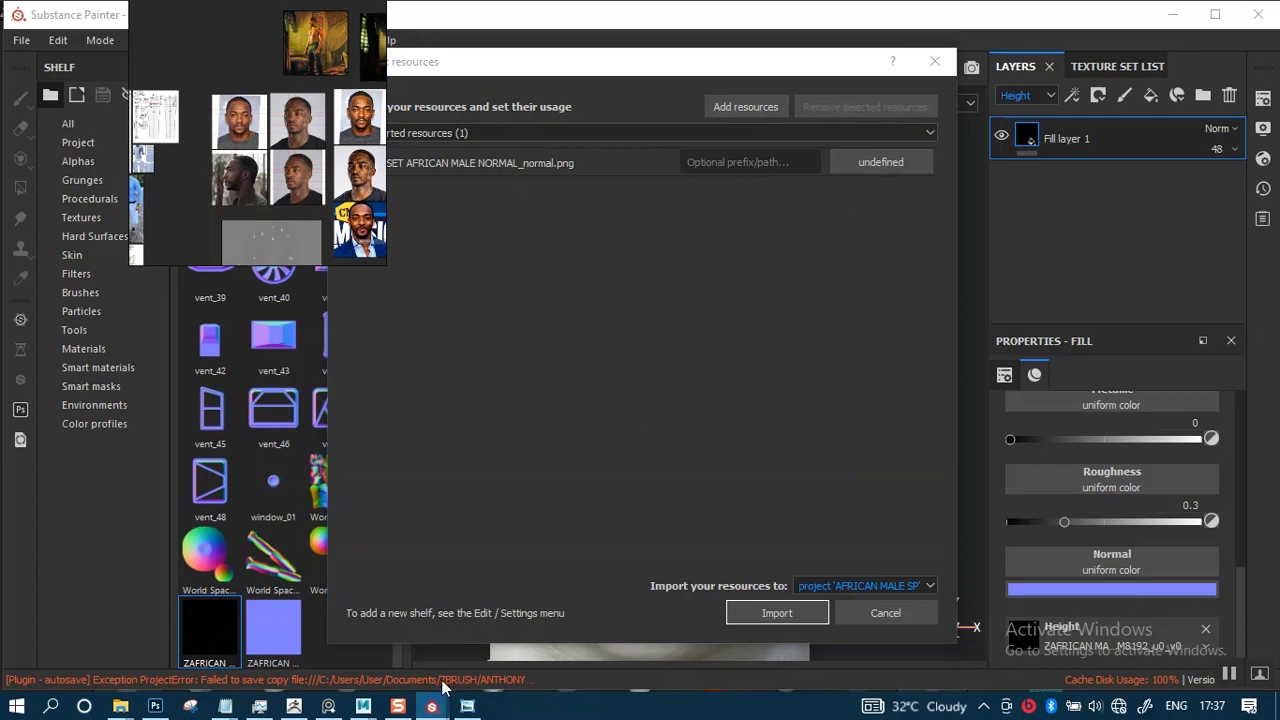
{"action": "mouse_move", "coordinate": [432, 706]}
{"action": "left_click", "coordinate": [530, 615]}
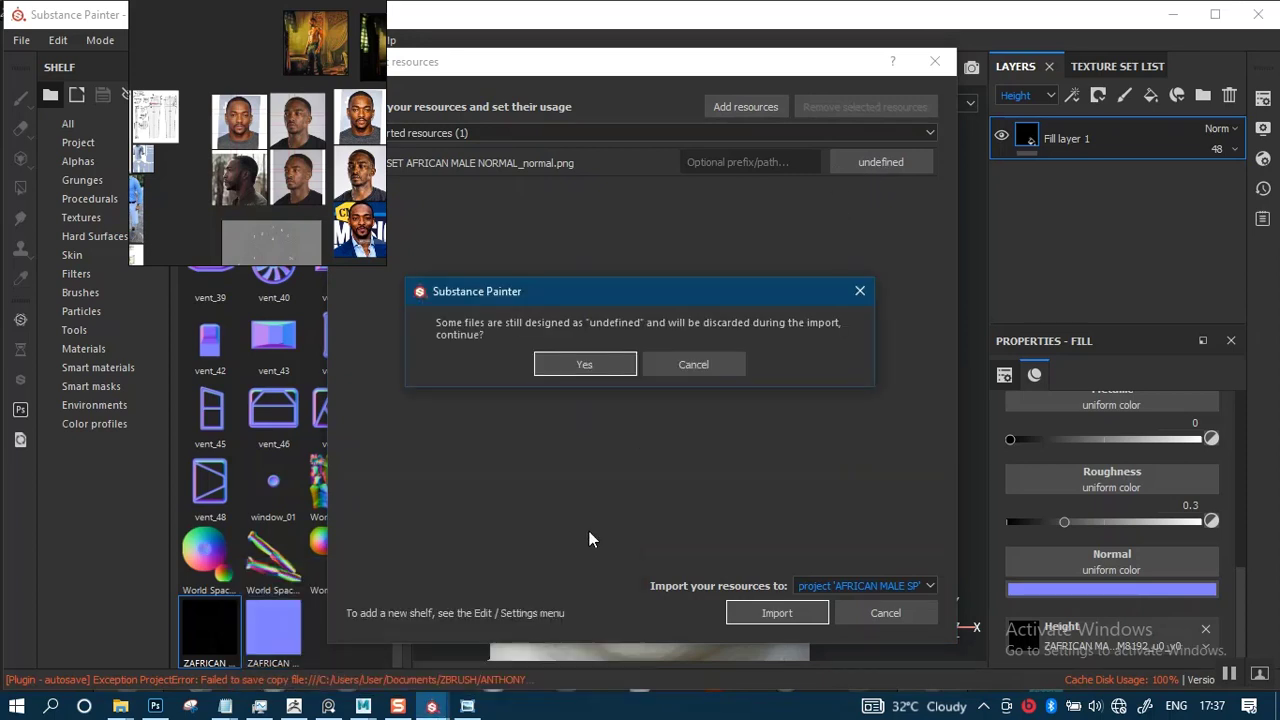
{"action": "left_click", "coordinate": [700, 364]}
{"action": "left_click", "coordinate": [893, 162]}
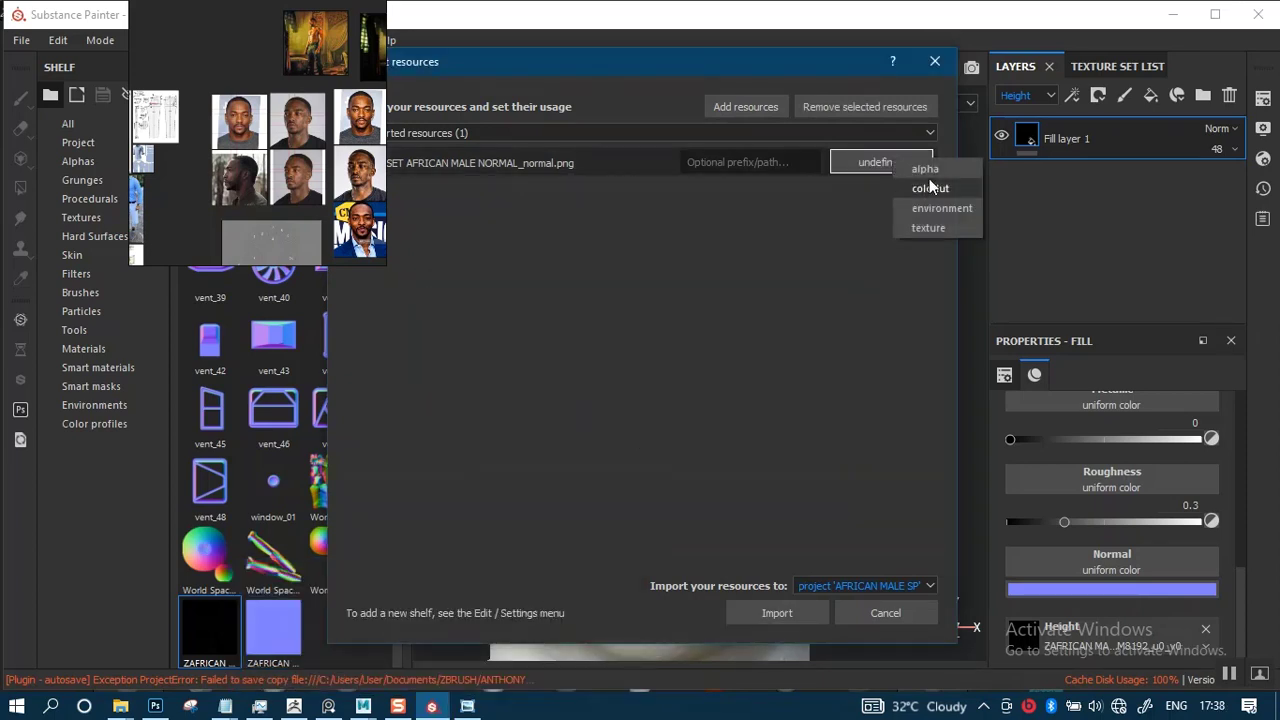
{"action": "left_click", "coordinate": [928, 228]}
{"action": "left_click", "coordinate": [779, 613]}
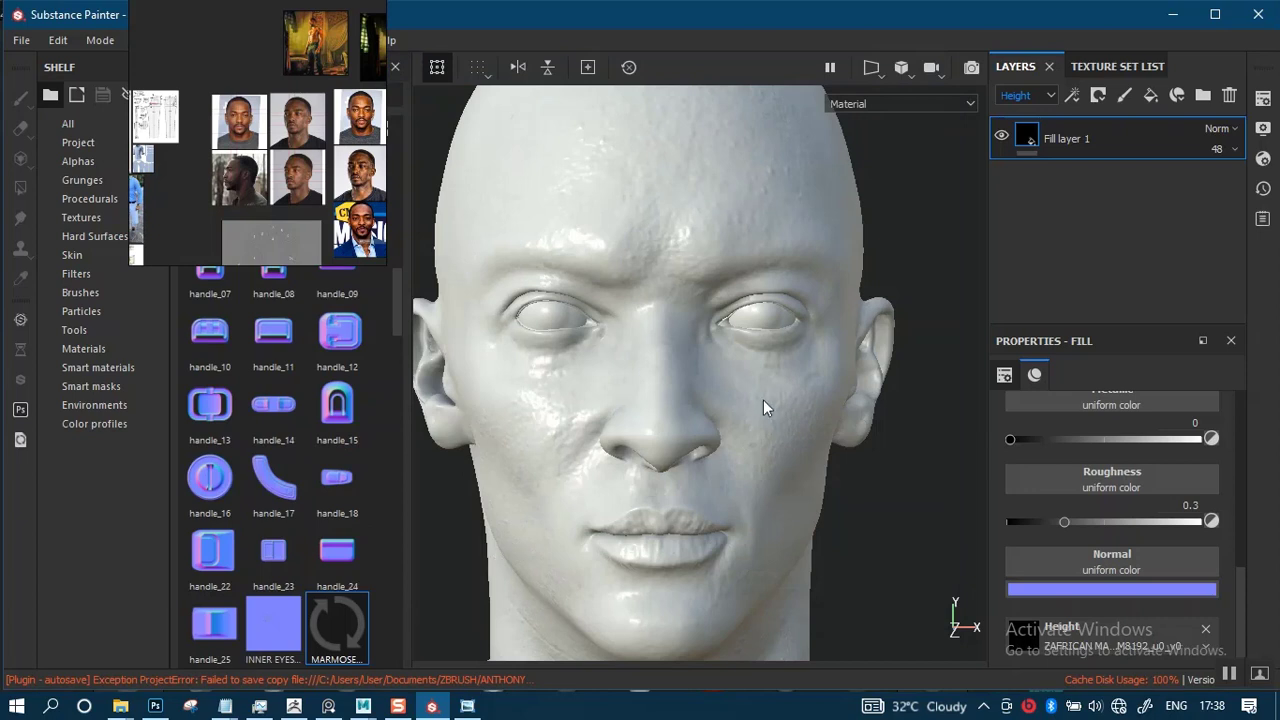
- Assign MARMOSET AFRICAN MALE NORMAL_normal as the texture set's Normal mesh map
{"action": "right_click_drag", "start_coordinate": [712, 418], "coordinate": [721, 384], "text": "alt"}
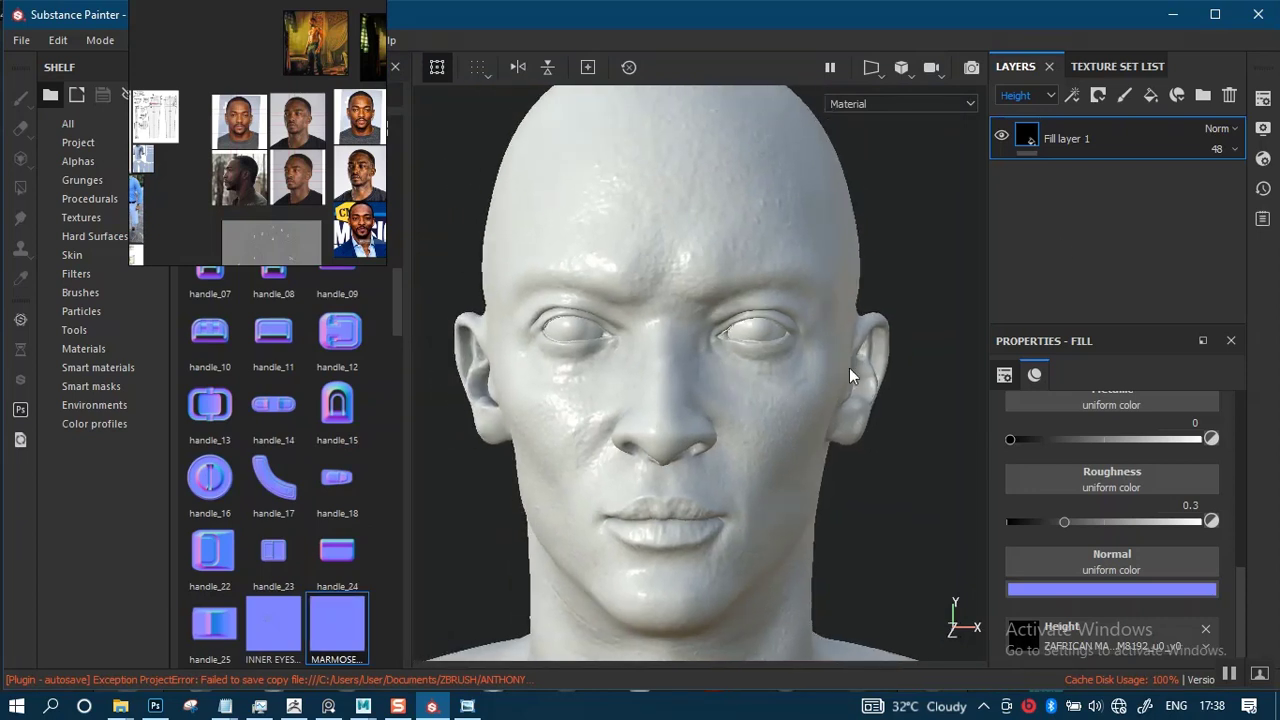
{"action": "left_click", "coordinate": [1263, 98]}
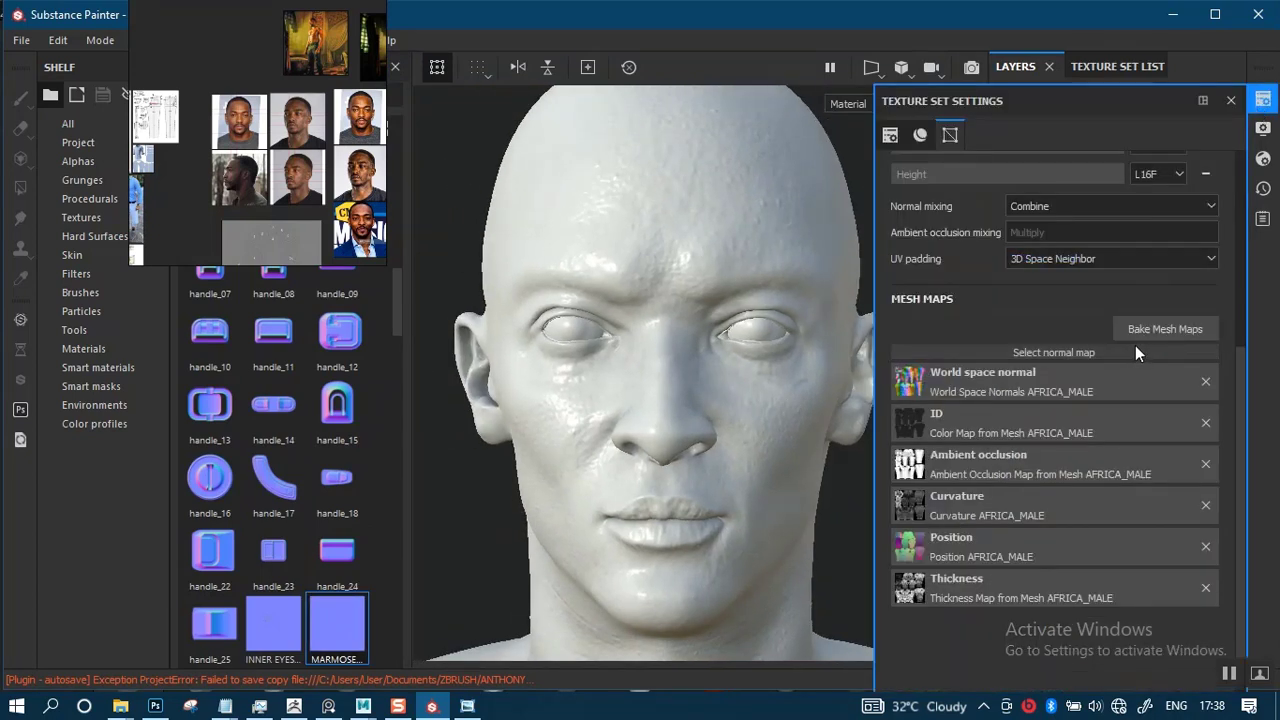
{"action": "left_click_drag", "start_coordinate": [334, 634], "coordinate": [1031, 348]}
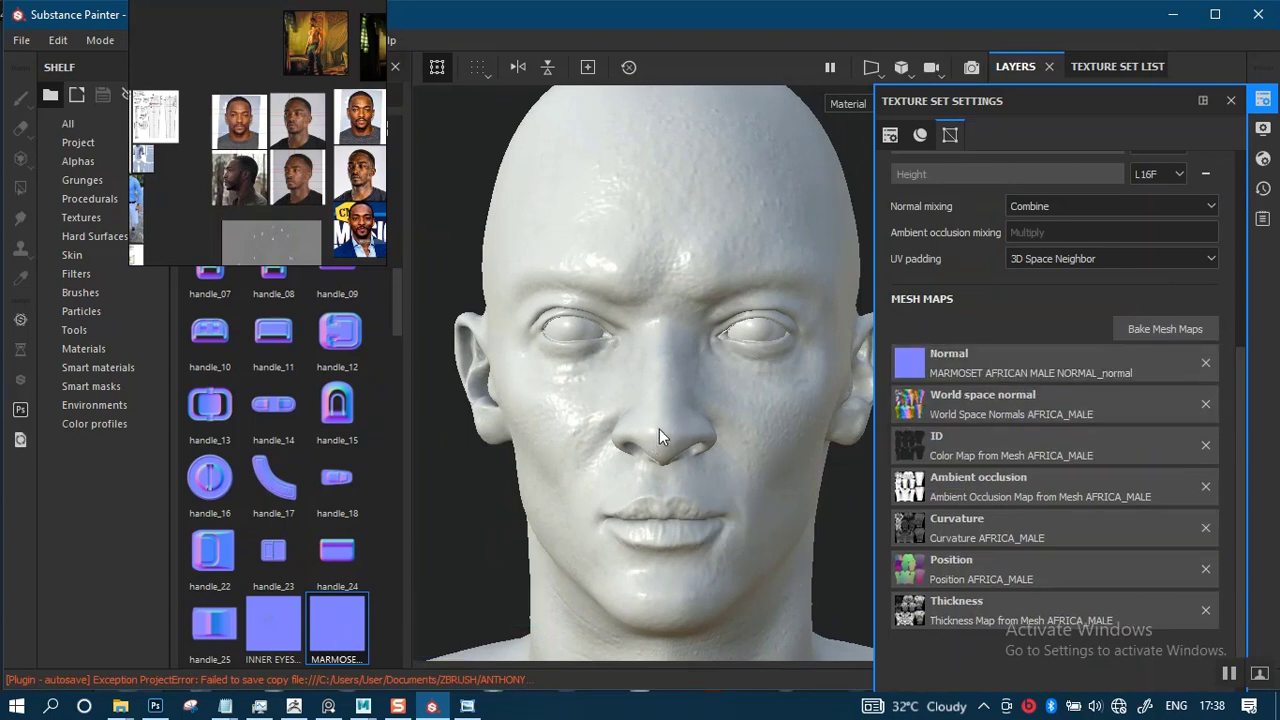
{"action": "left_click_drag", "start_coordinate": [702, 394], "coordinate": [760, 387], "text": "alt"}
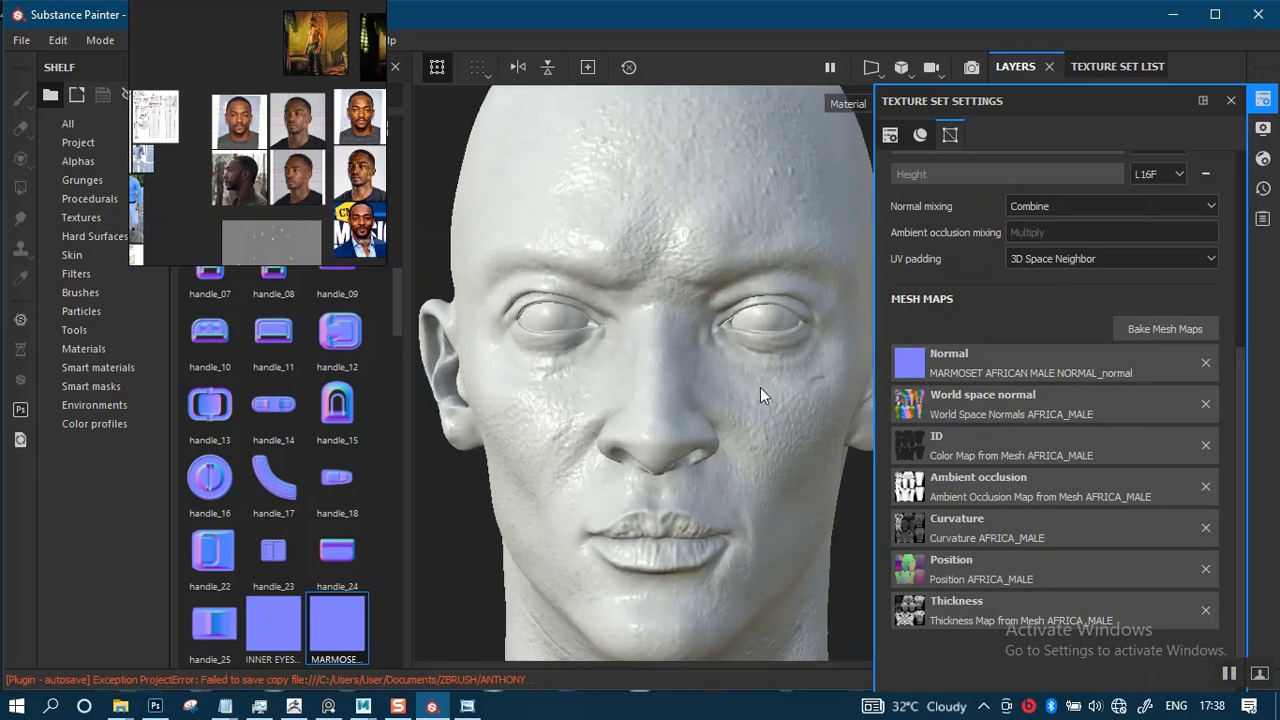
{"action": "left_click", "coordinate": [1231, 100]}
- Examine the combined normal and height detail on the face, neck and chest, and review the assigned mesh maps
{"action": "middle_click_drag", "start_coordinate": [686, 371], "coordinate": [680, 351], "text": "alt"}
{"action": "right_click_drag", "start_coordinate": [680, 351], "coordinate": [713, 409], "text": "alt"}
{"action": "left_click_drag", "start_coordinate": [736, 358], "coordinate": [741, 385], "text": "alt"}
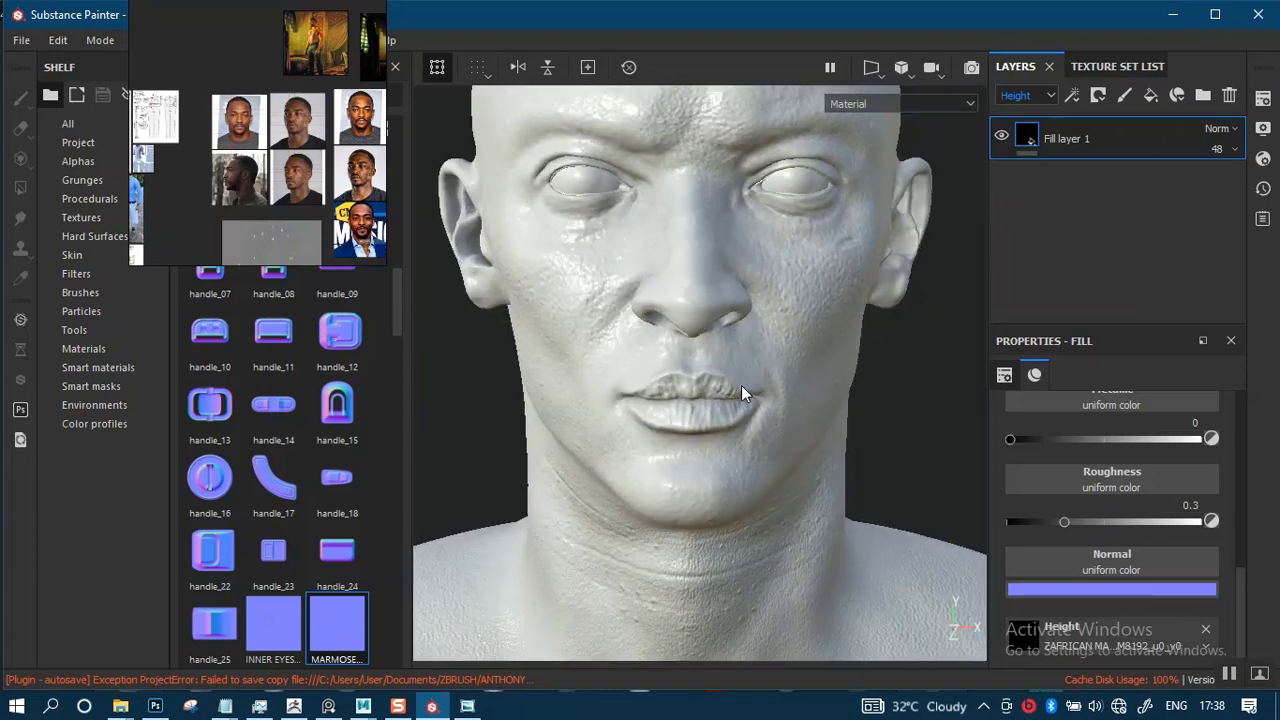
{"action": "middle_click_drag", "start_coordinate": [738, 370], "coordinate": [728, 230], "text": "alt"}
{"action": "middle_click_drag", "start_coordinate": [734, 480], "coordinate": [770, 135], "text": "alt"}
{"action": "middle_click_drag", "start_coordinate": [720, 438], "coordinate": [793, 275], "text": "alt"}
{"action": "right_click_drag", "start_coordinate": [793, 275], "coordinate": [730, 385], "text": "alt"}
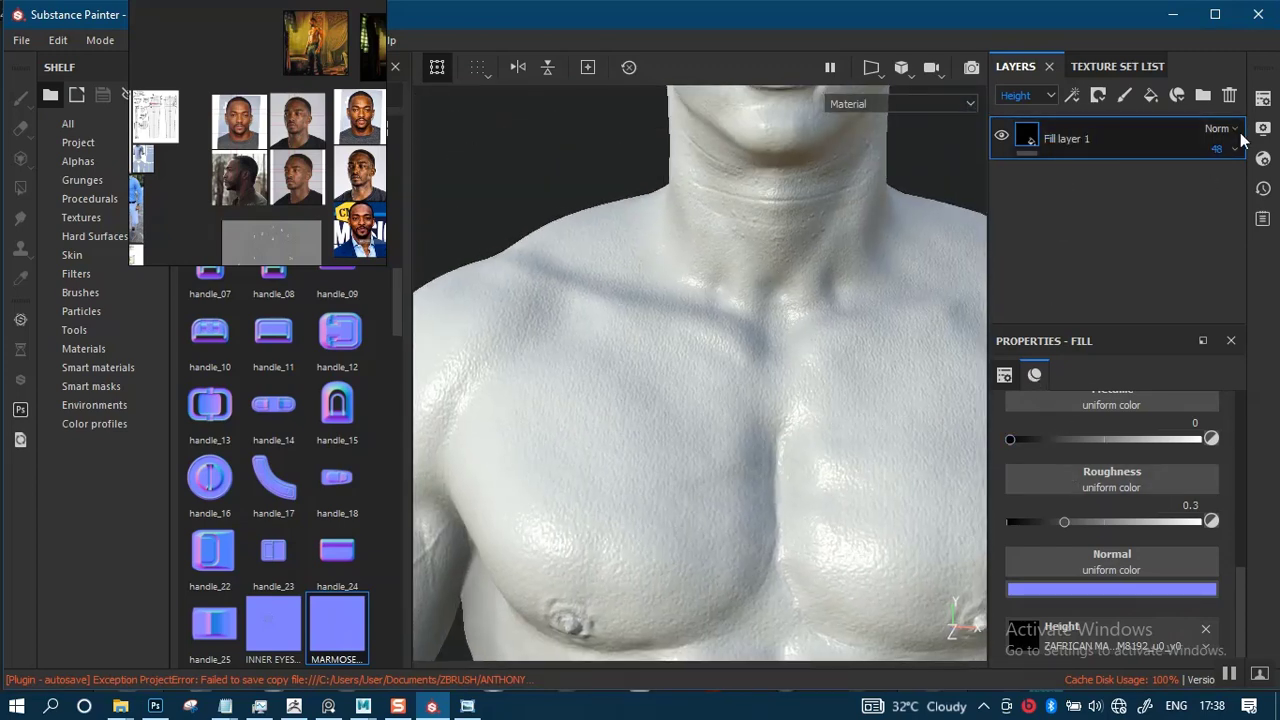
{"action": "left_click", "coordinate": [1263, 99]}
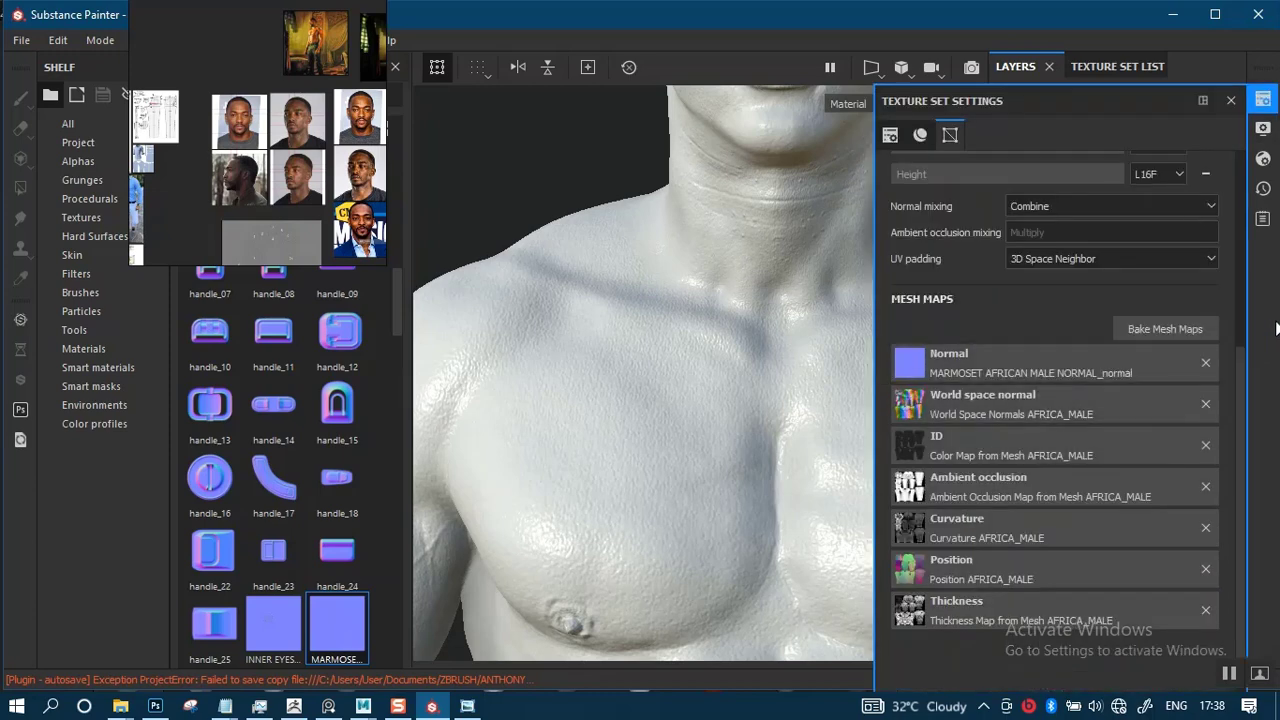
{"action": "left_click", "coordinate": [1231, 101]}
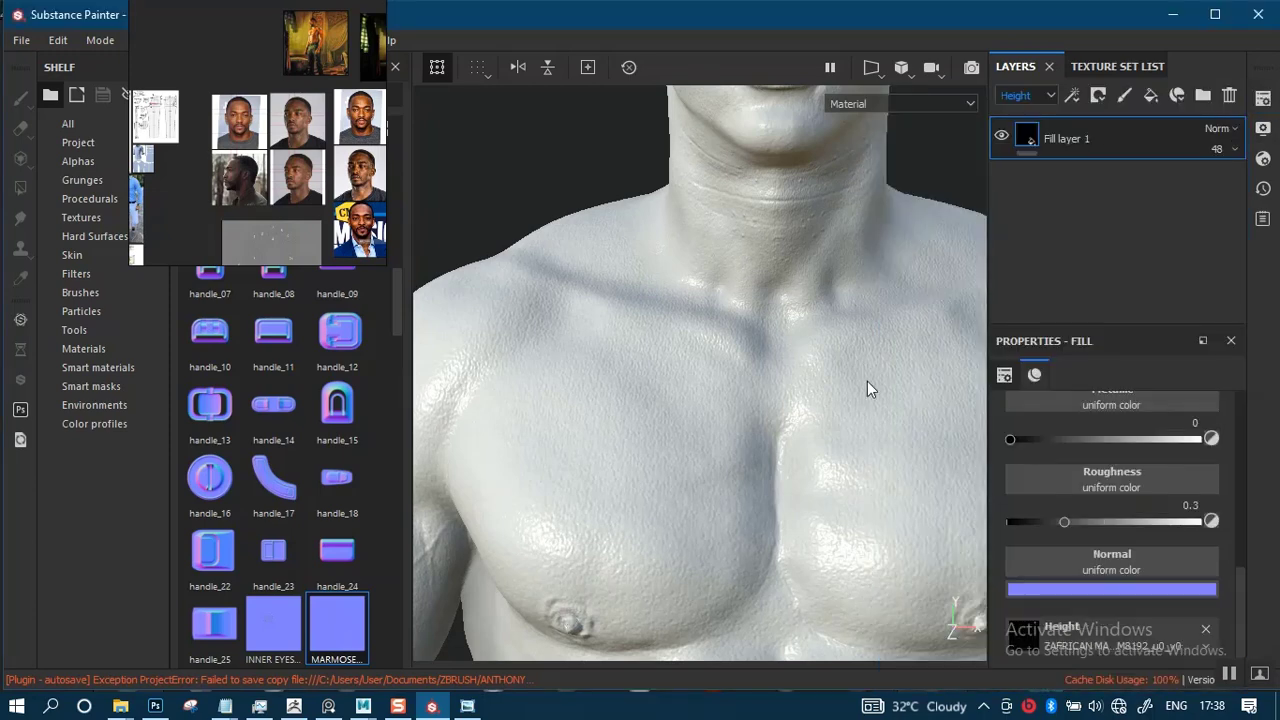
- Hide Fill layer 1 to view the chest and neck with only the normal mesh map
{"action": "left_click", "coordinate": [1001, 138]}
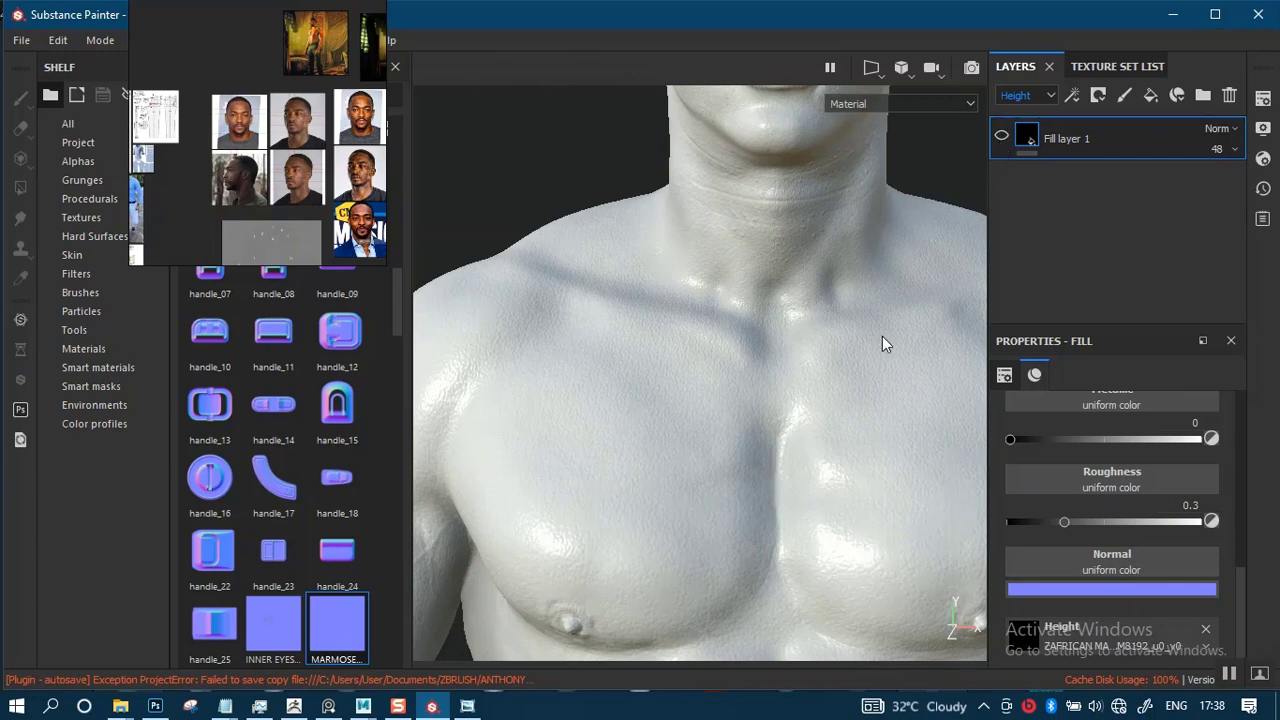
{"action": "right_click_drag", "start_coordinate": [718, 304], "coordinate": [706, 412], "text": "alt"}
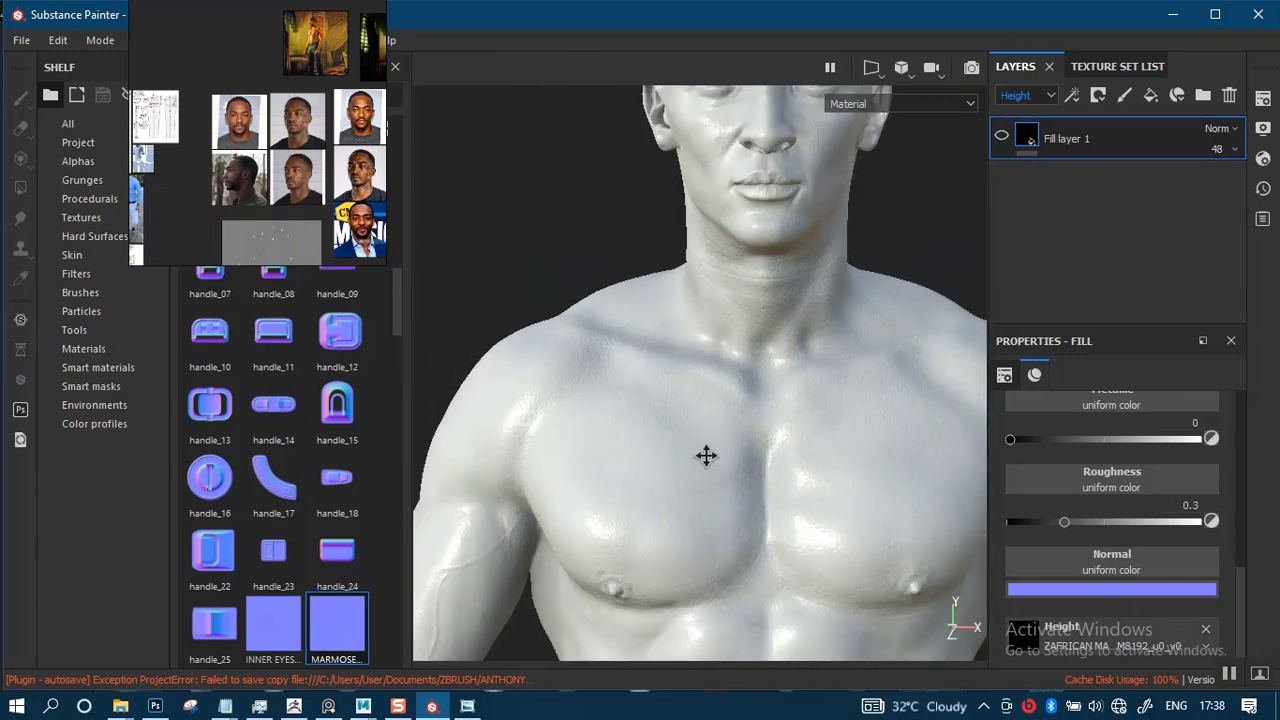
- Show Fill layer 1 again to compare the chest with height detail, keeping the layer stack on the Height channel
{"action": "middle_click_drag", "start_coordinate": [706, 456], "coordinate": [690, 394], "text": "alt"}
{"action": "right_click_drag", "start_coordinate": [703, 400], "coordinate": [720, 586], "text": "alt"}
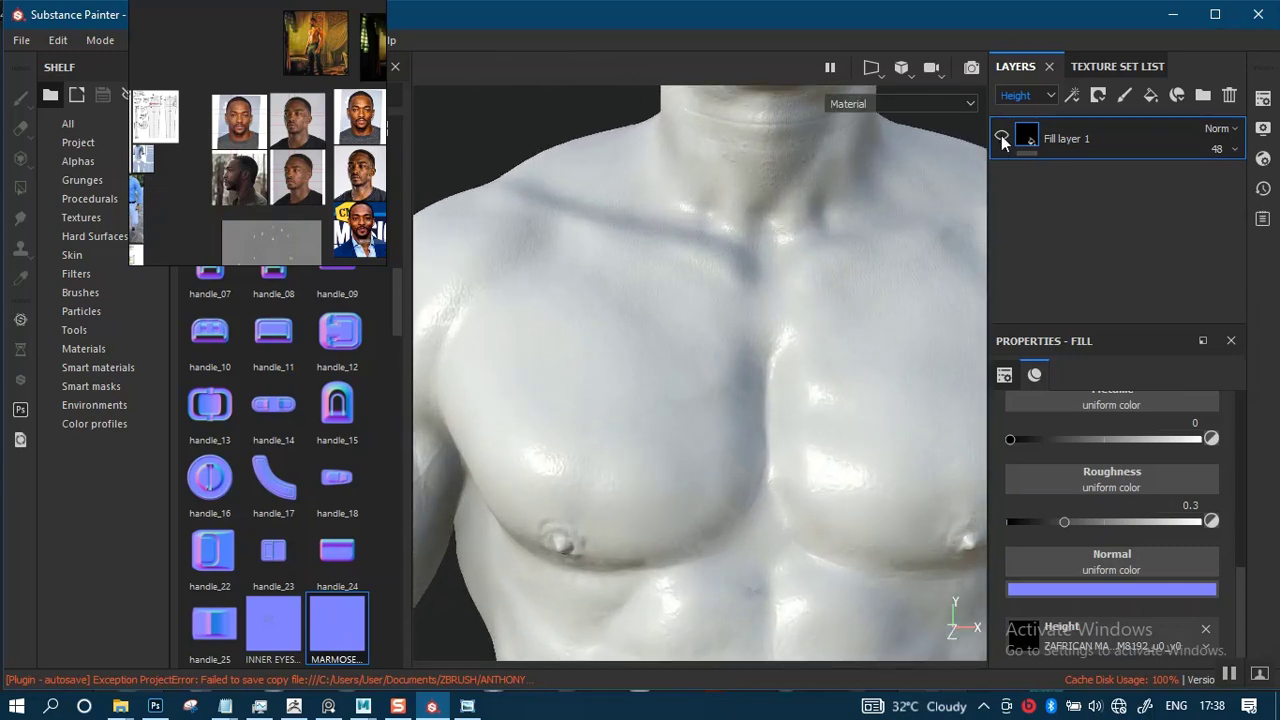
{"action": "left_click", "coordinate": [1001, 138]}
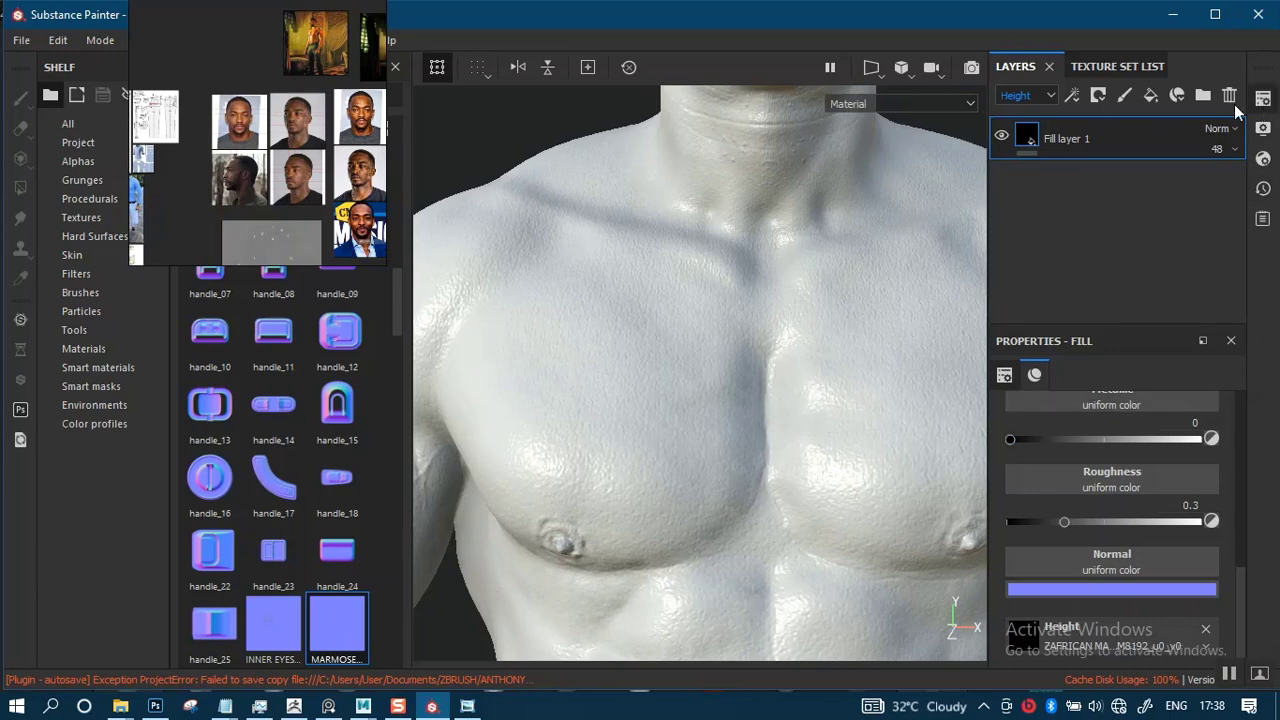
{"action": "left_click", "coordinate": [1040, 99]}
{"action": "left_click", "coordinate": [1070, 170]}
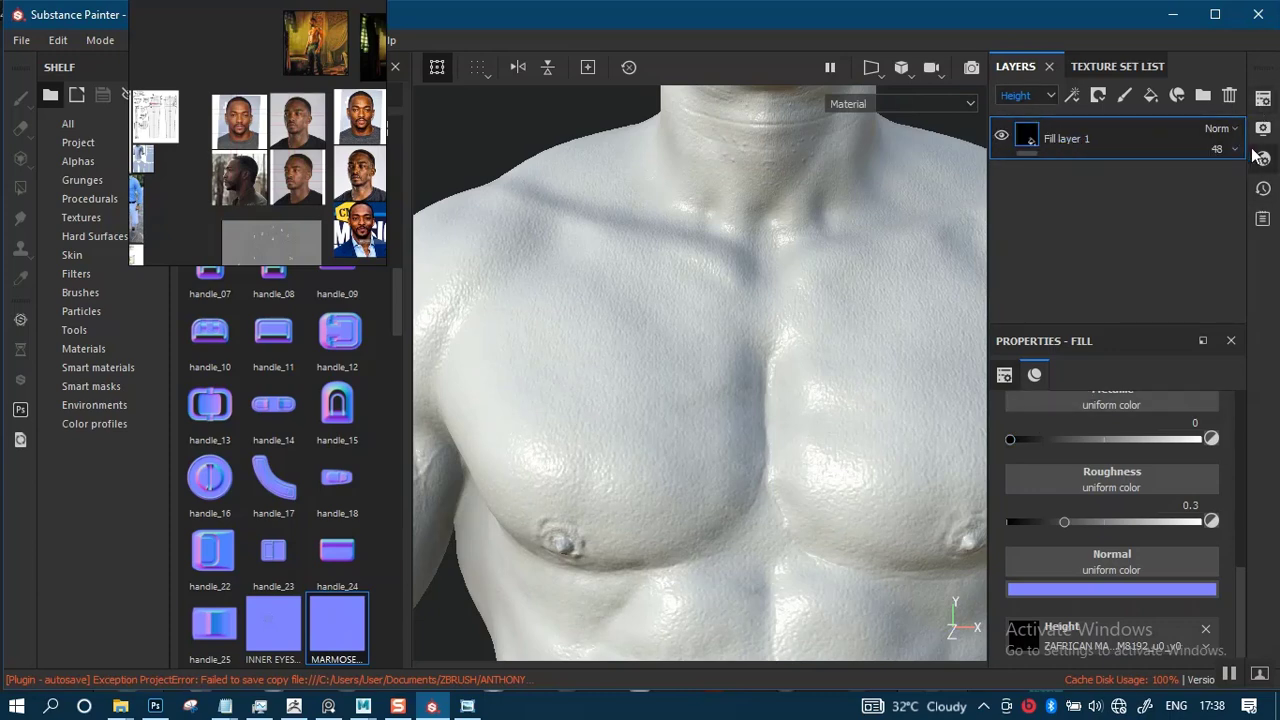
- Set Fill layer 1's Height channel opacity to 25 and check the softened skin detail on the face
{"action": "left_click", "coordinate": [1234, 149]}
{"action": "mouse_move", "coordinate": [1220, 186]}
{"action": "left_mouse_down"}
{"action": "mouse_move", "coordinate": [1184, 182]}
{"action": "mouse_move", "coordinate": [1207, 188]}
{"action": "left_mouse_up"}
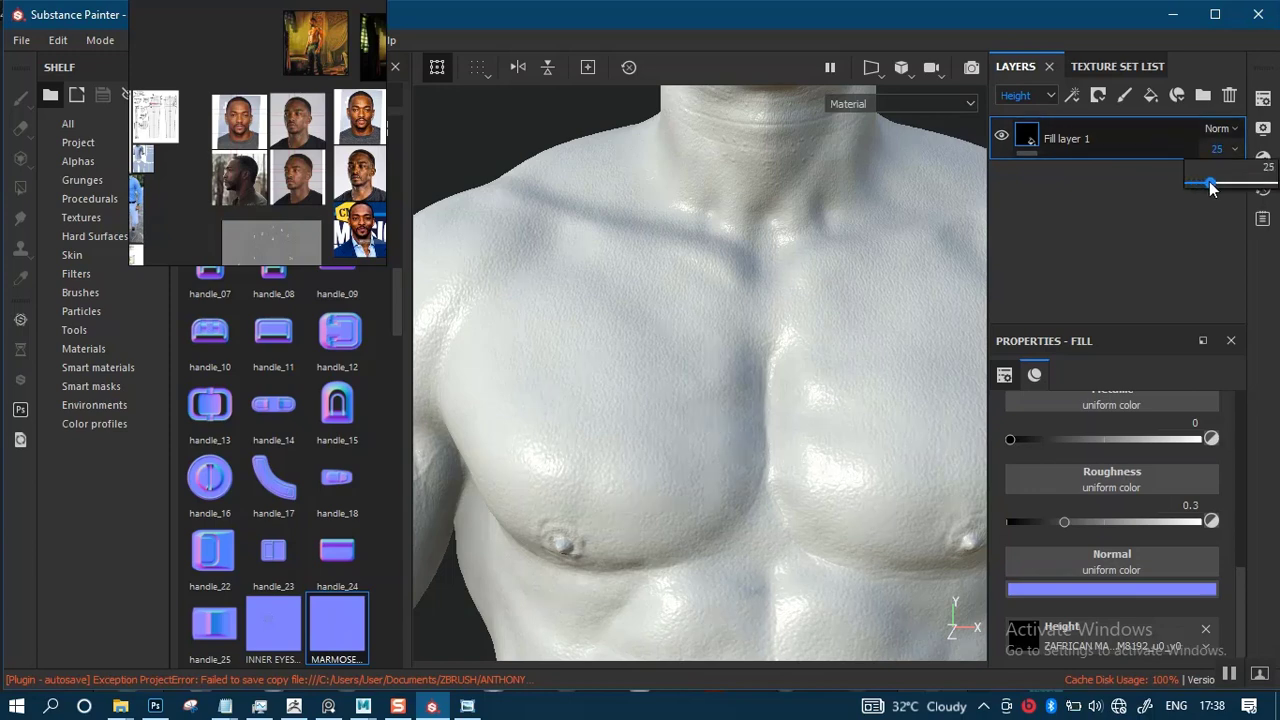
{"action": "middle_click_drag", "start_coordinate": [778, 312], "coordinate": [755, 436], "text": "alt"}
{"action": "right_click_drag", "start_coordinate": [755, 436], "coordinate": [749, 533], "text": "alt"}
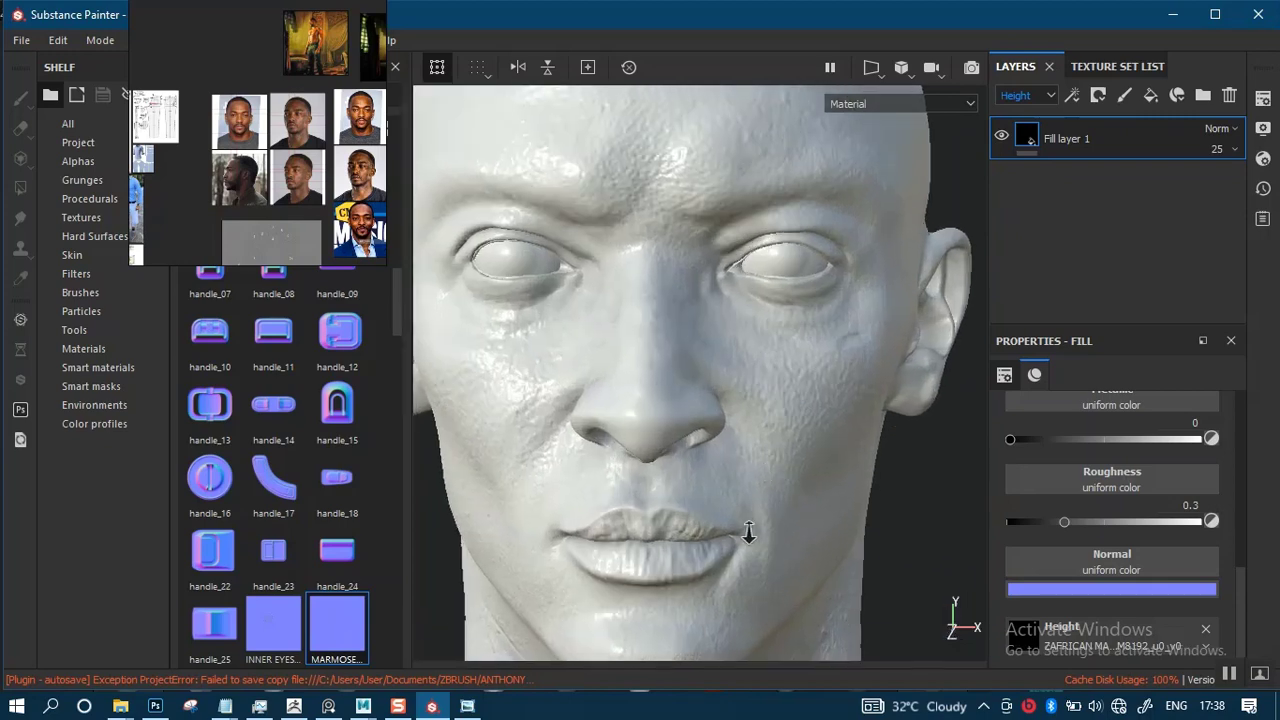
{"action": "left_click_drag", "start_coordinate": [794, 420], "coordinate": [697, 457], "text": "alt"}
{"action": "middle_click_drag", "start_coordinate": [697, 457], "coordinate": [726, 357], "text": "alt"}
{"action": "right_click_drag", "start_coordinate": [726, 357], "coordinate": [737, 476], "text": "alt"}
{"action": "mouse_move", "coordinate": [716, 390]}
{"action": "middle_mouse_down", "text": "alt"}
{"action": "mouse_move", "coordinate": [707, 490]}
{"action": "mouse_move", "coordinate": [733, 405]}
{"action": "middle_mouse_up", "text": "alt"}
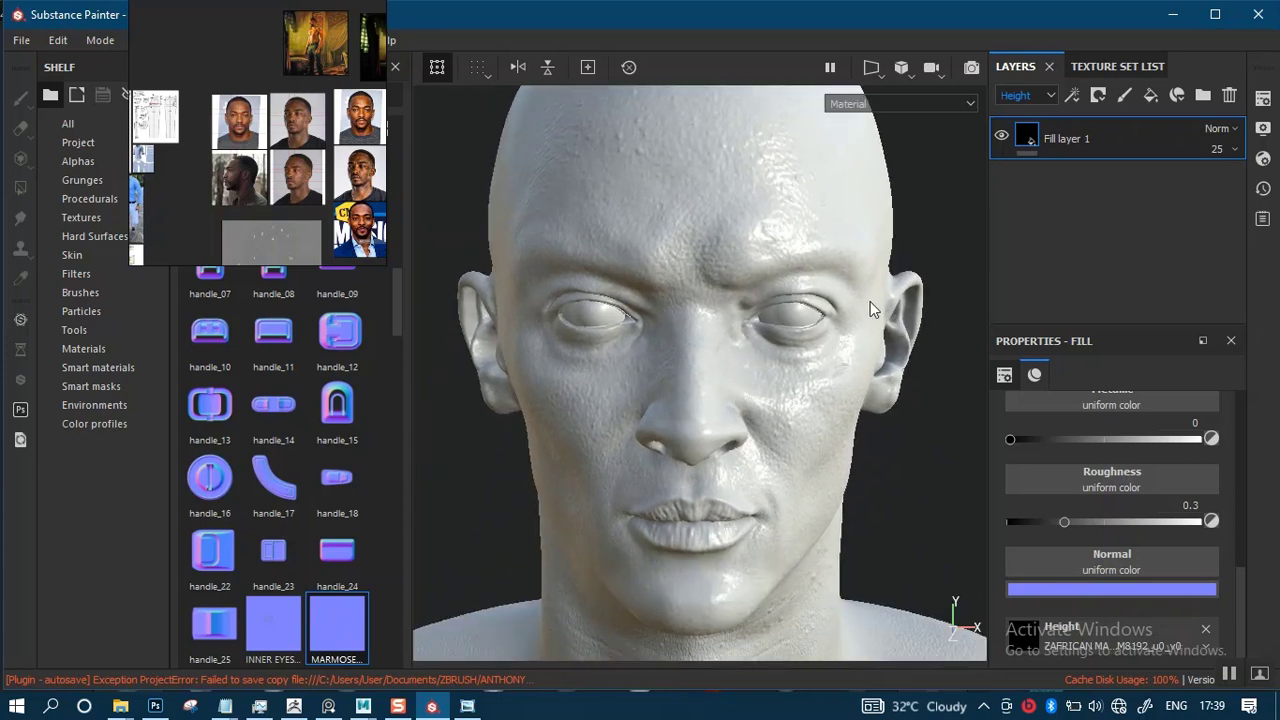
- Set up mesh map baking for the AFRICA_MALE texture set only, excluding the Normal map
{"action": "left_click", "coordinate": [1263, 98]}
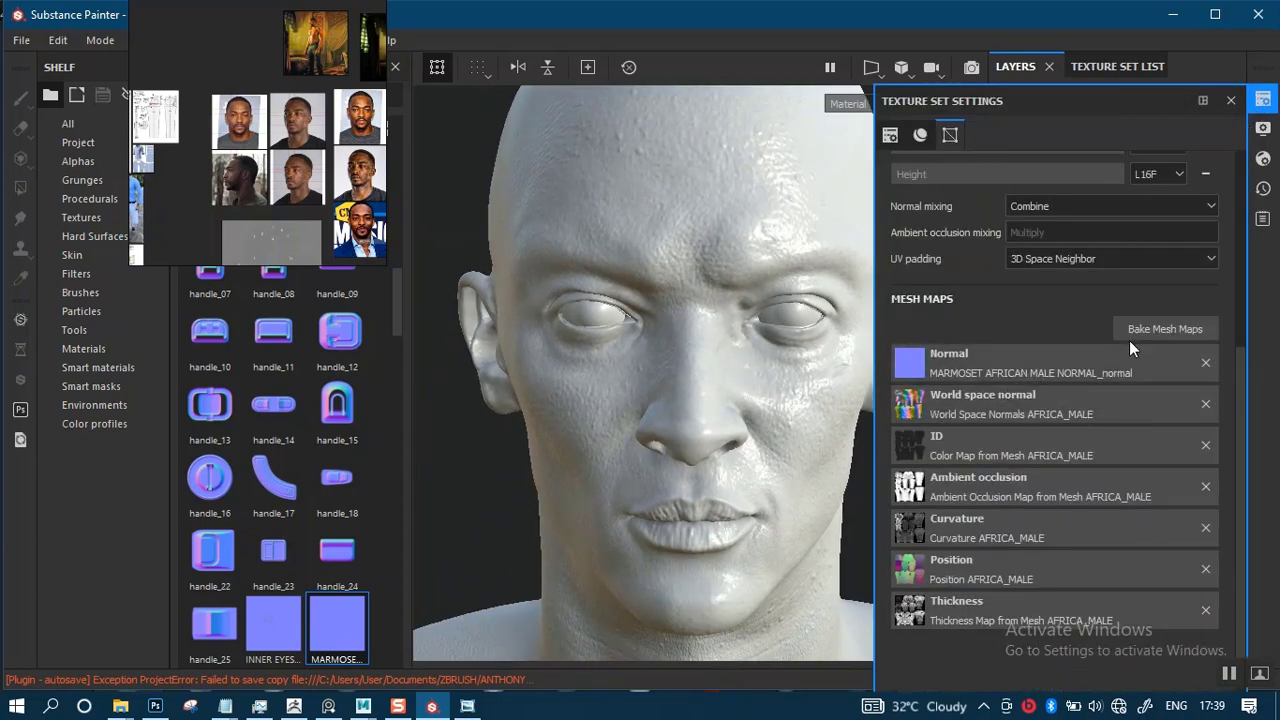
{"action": "left_click", "coordinate": [1170, 330]}
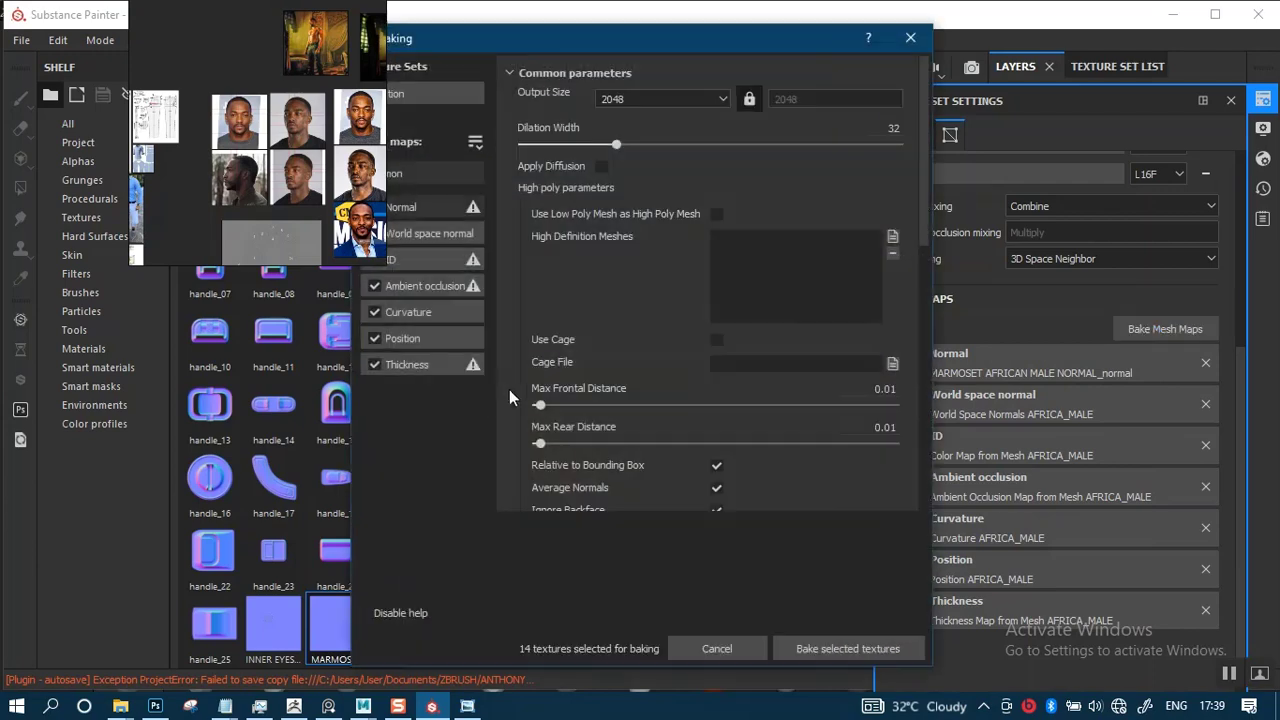
{"action": "left_click_drag", "start_coordinate": [512, 45], "coordinate": [659, 44]}
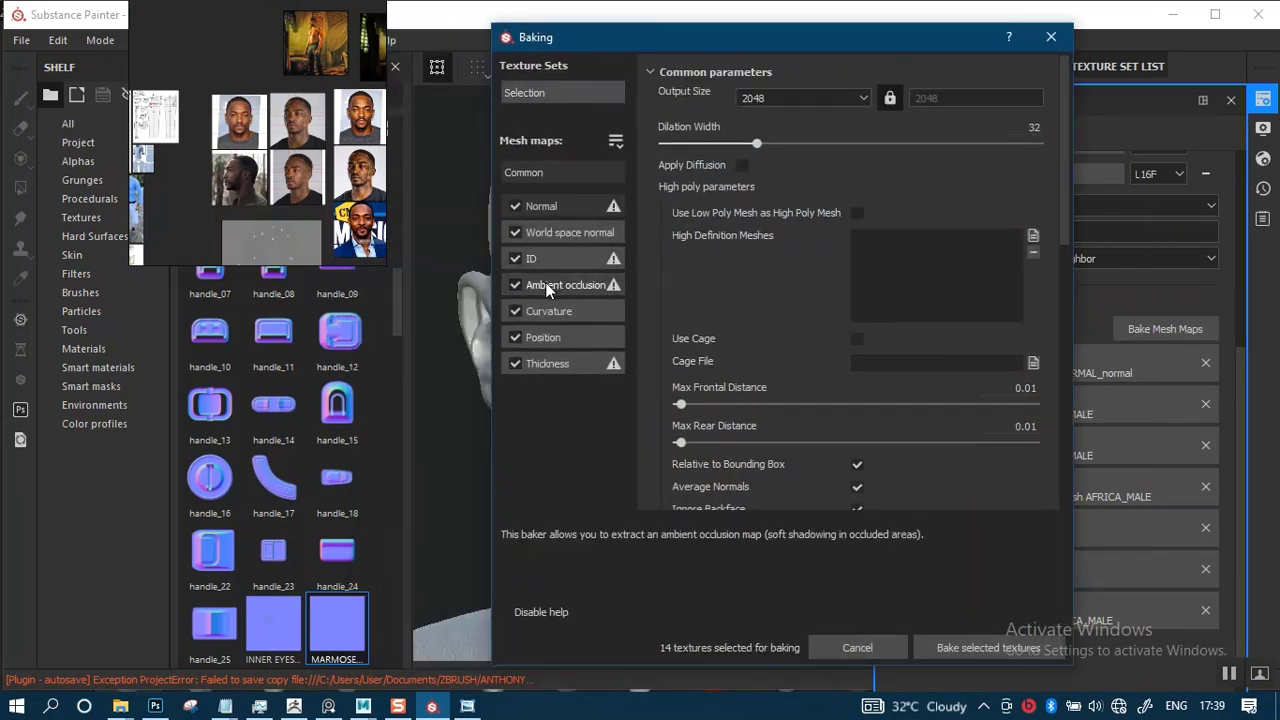
{"action": "left_click", "coordinate": [576, 94]}
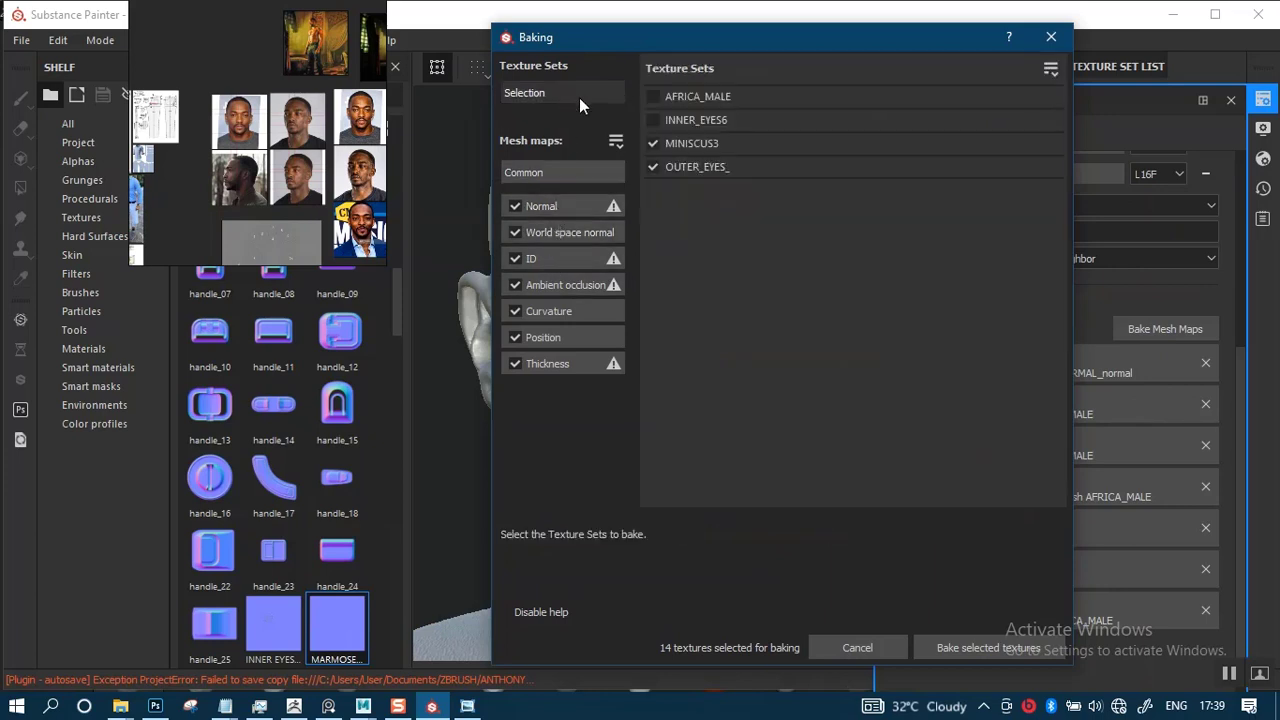
{"action": "left_click", "coordinate": [653, 166]}
{"action": "left_click", "coordinate": [652, 96]}
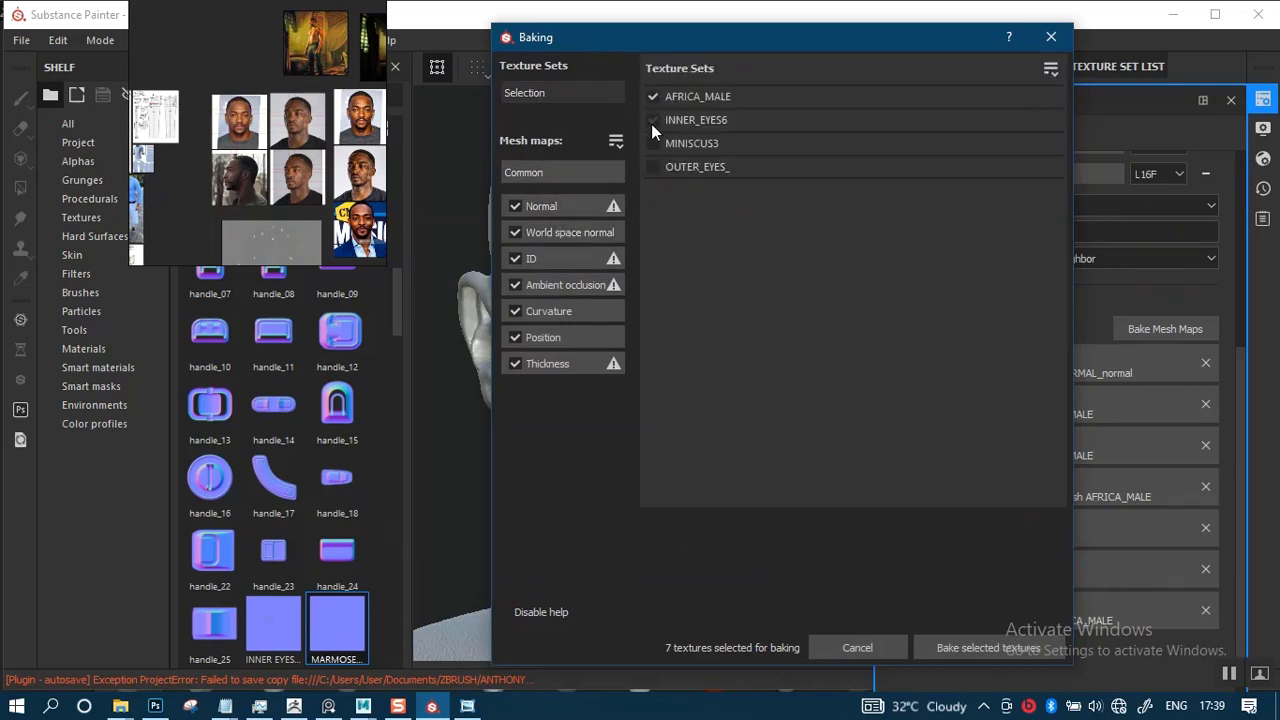
{"action": "left_click", "coordinate": [516, 205]}
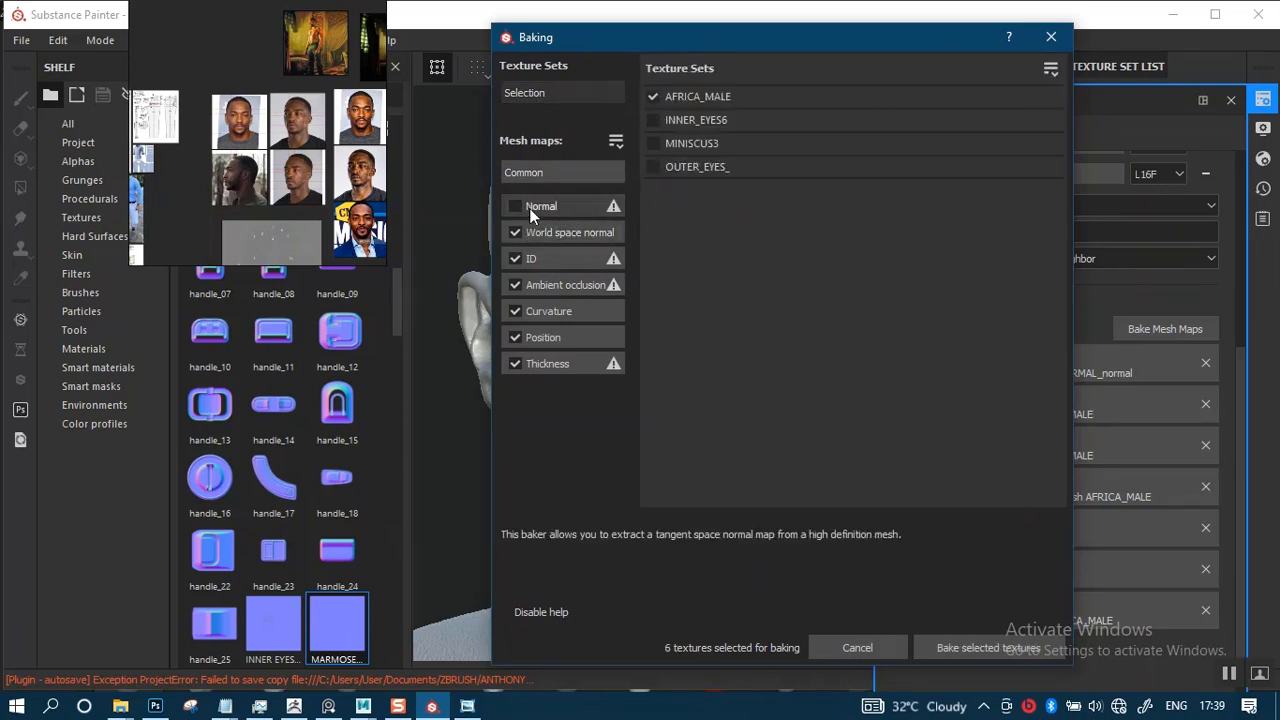
- Set the baking output size to 4096 and the Curvature method to Generate from Normal Map (Deprecated)
{"action": "left_click", "coordinate": [584, 168]}
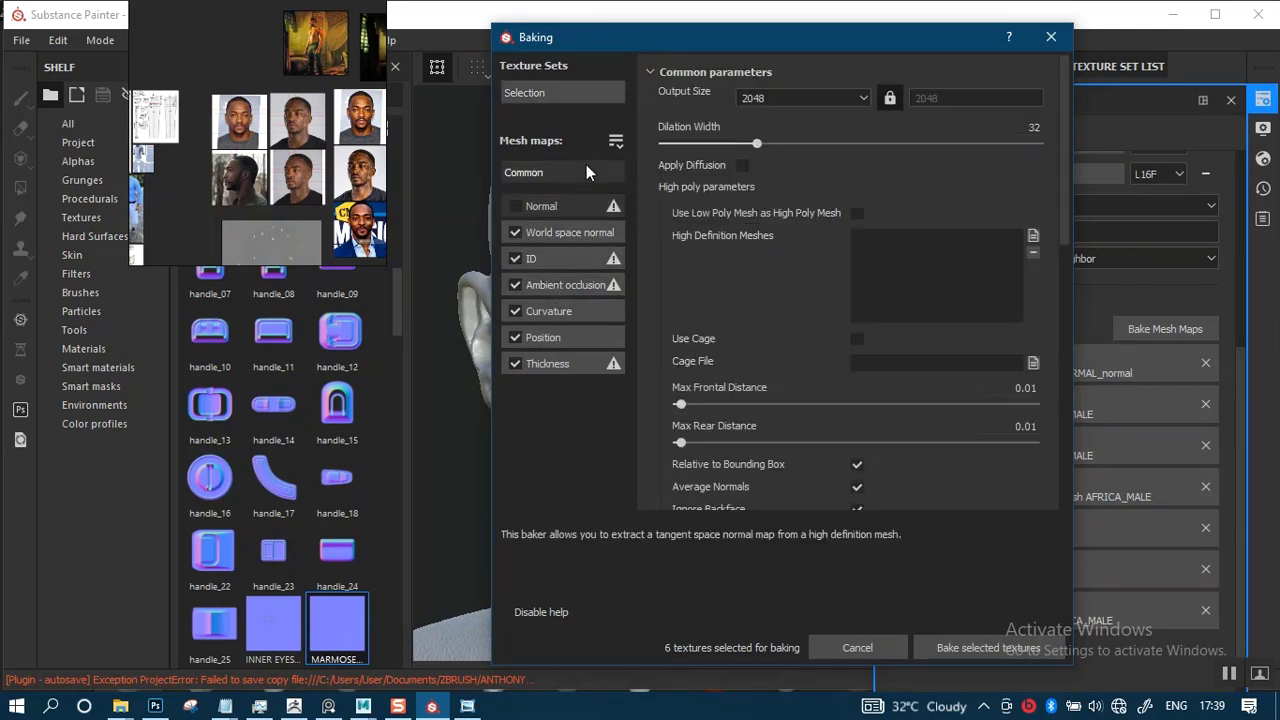
{"action": "left_click", "coordinate": [773, 95]}
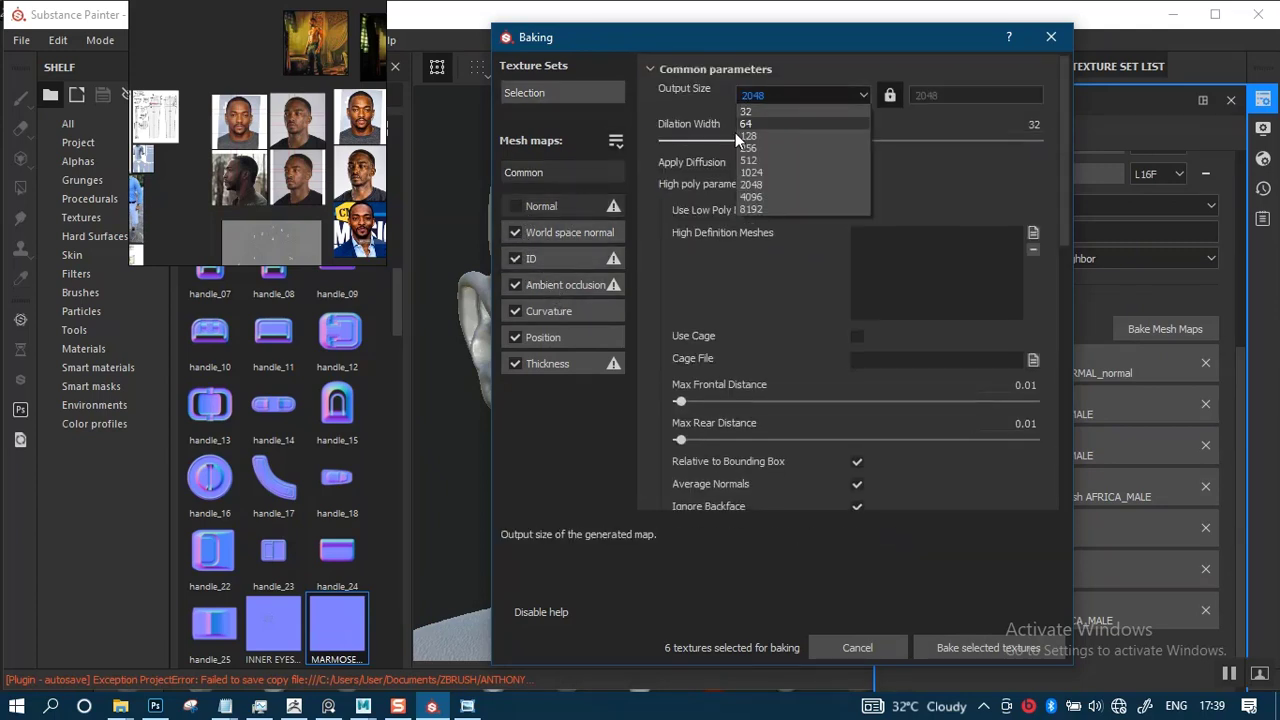
{"action": "left_click", "coordinate": [747, 197]}
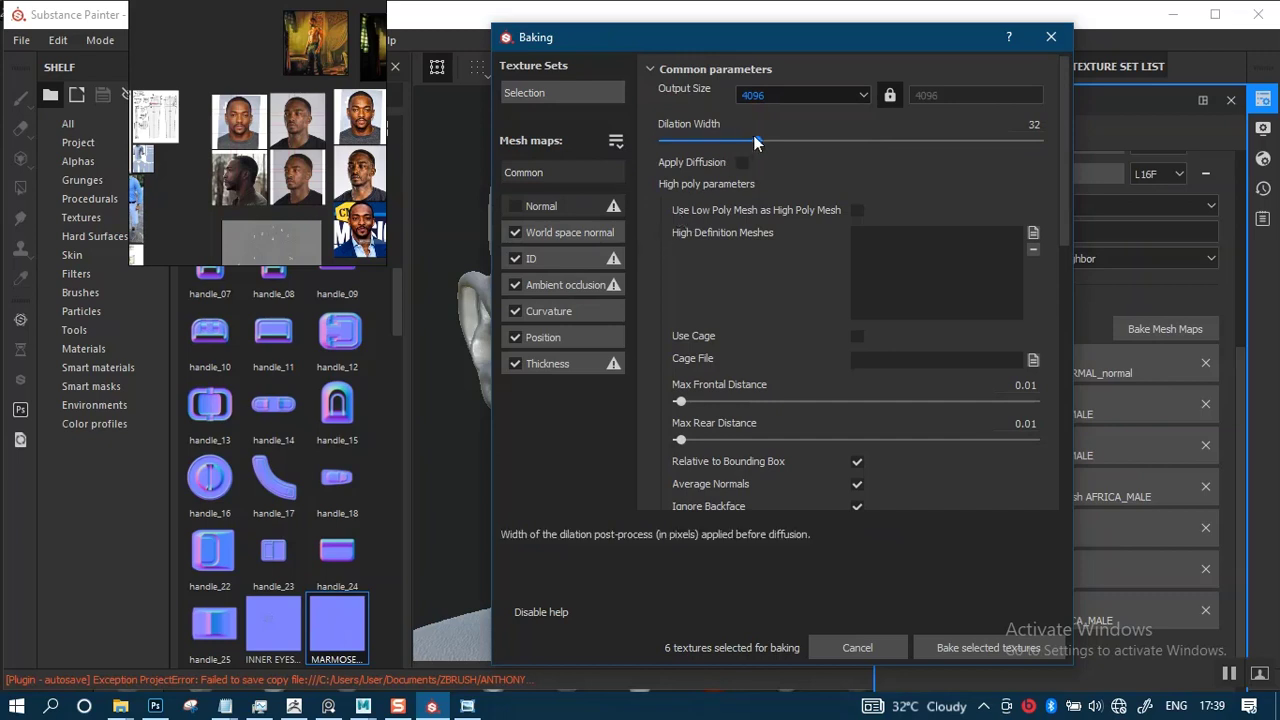
{"action": "left_click", "coordinate": [566, 289]}
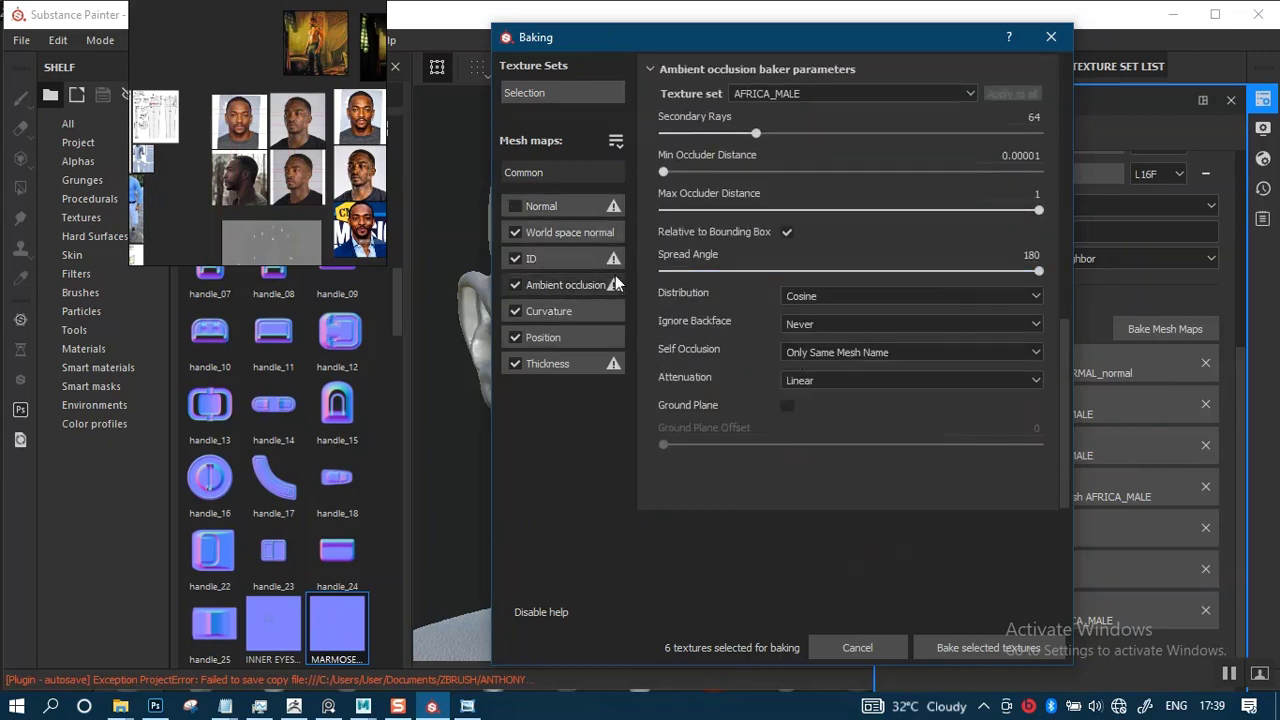
{"action": "left_click", "coordinate": [566, 310]}
{"action": "left_click", "coordinate": [855, 120]}
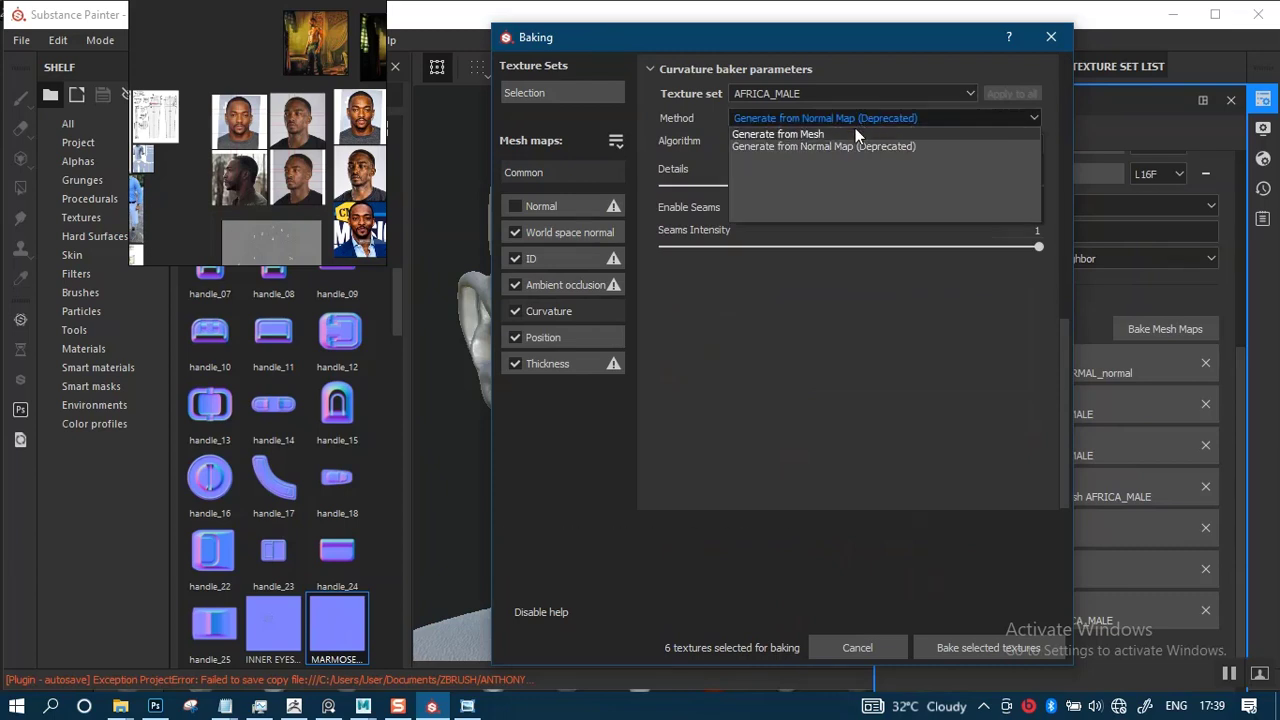
{"action": "left_click", "coordinate": [843, 148]}
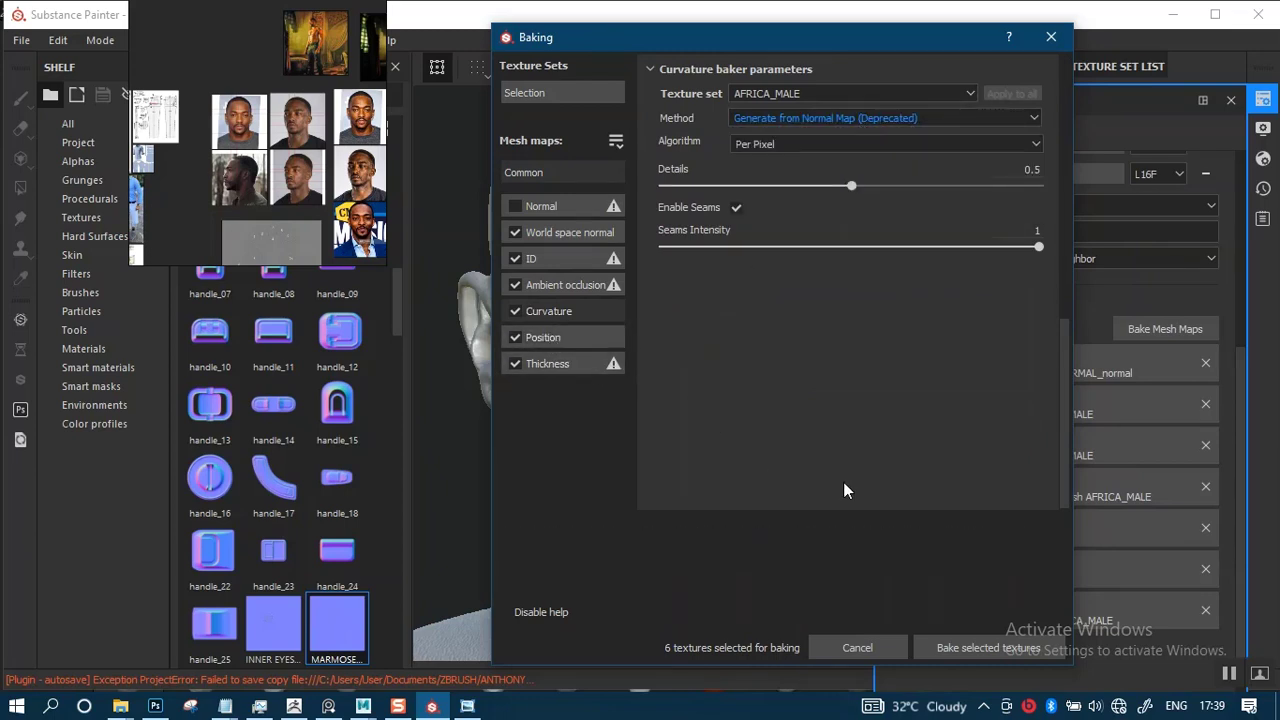
- Bake the selected AFRICA_MALE mesh maps and close the texture set settings
{"action": "left_click", "coordinate": [966, 645]}
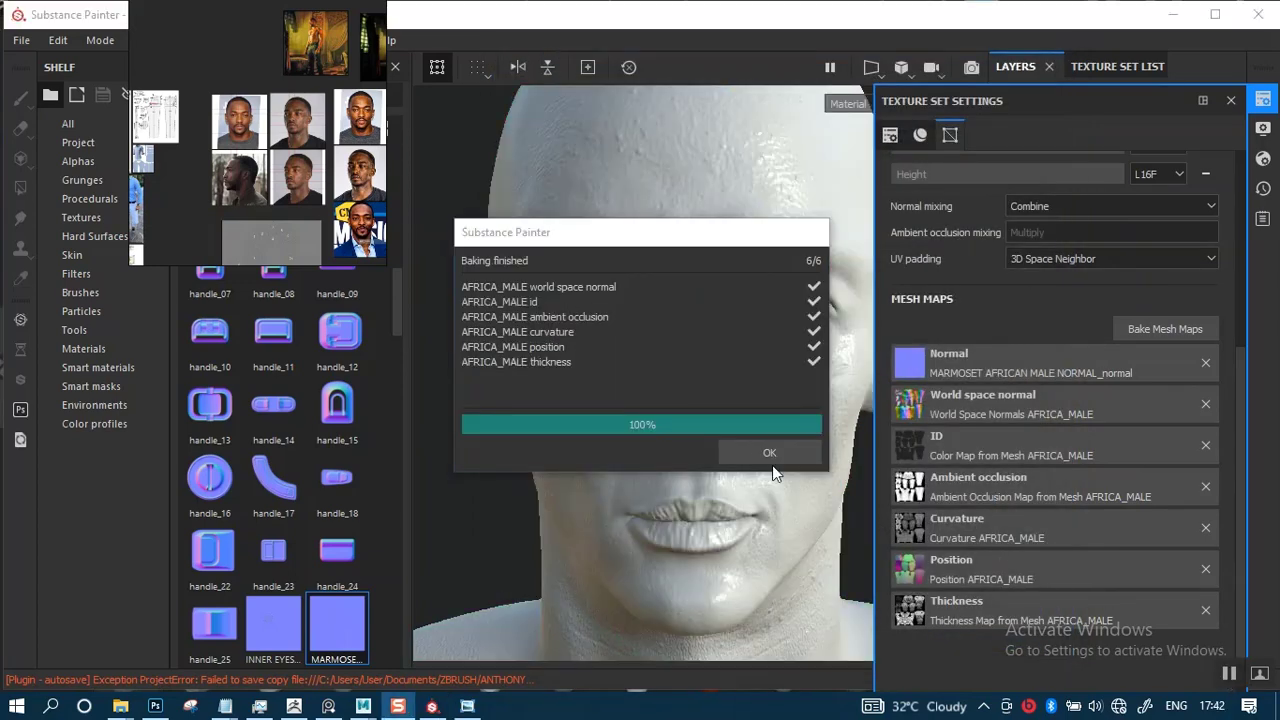
{"action": "left_click", "coordinate": [768, 455]}
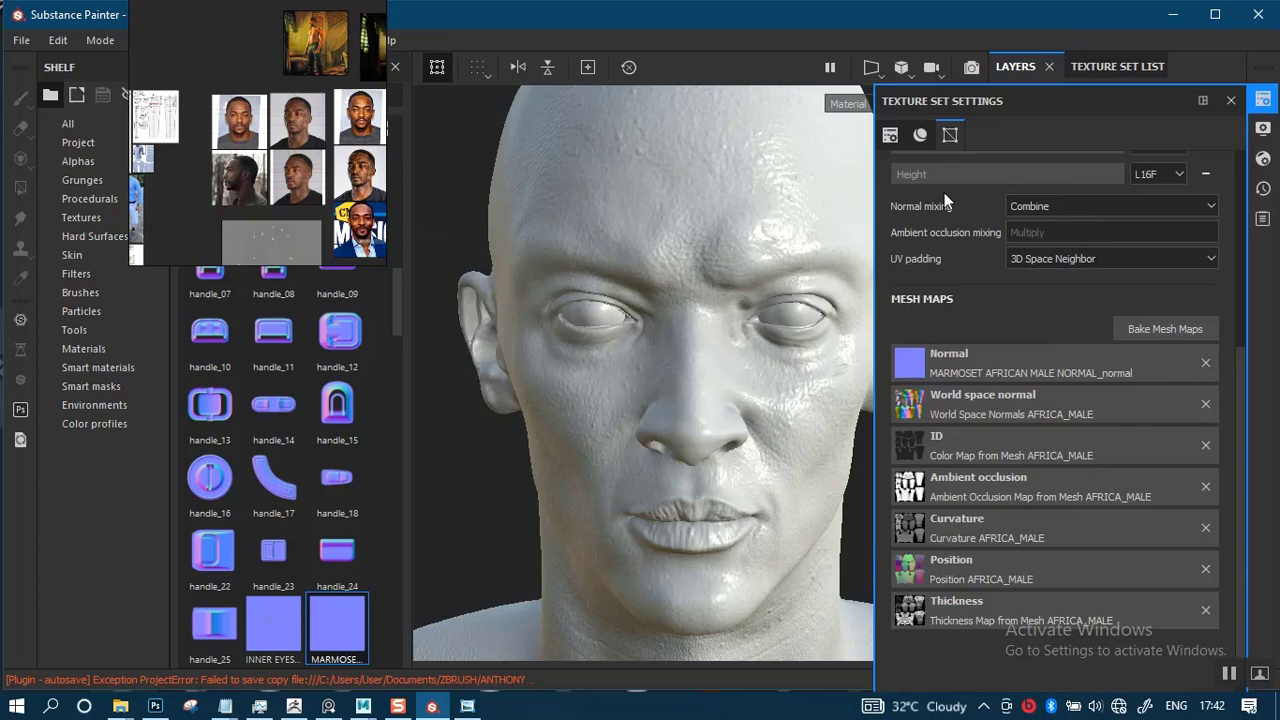
{"action": "left_click", "coordinate": [1231, 100]}
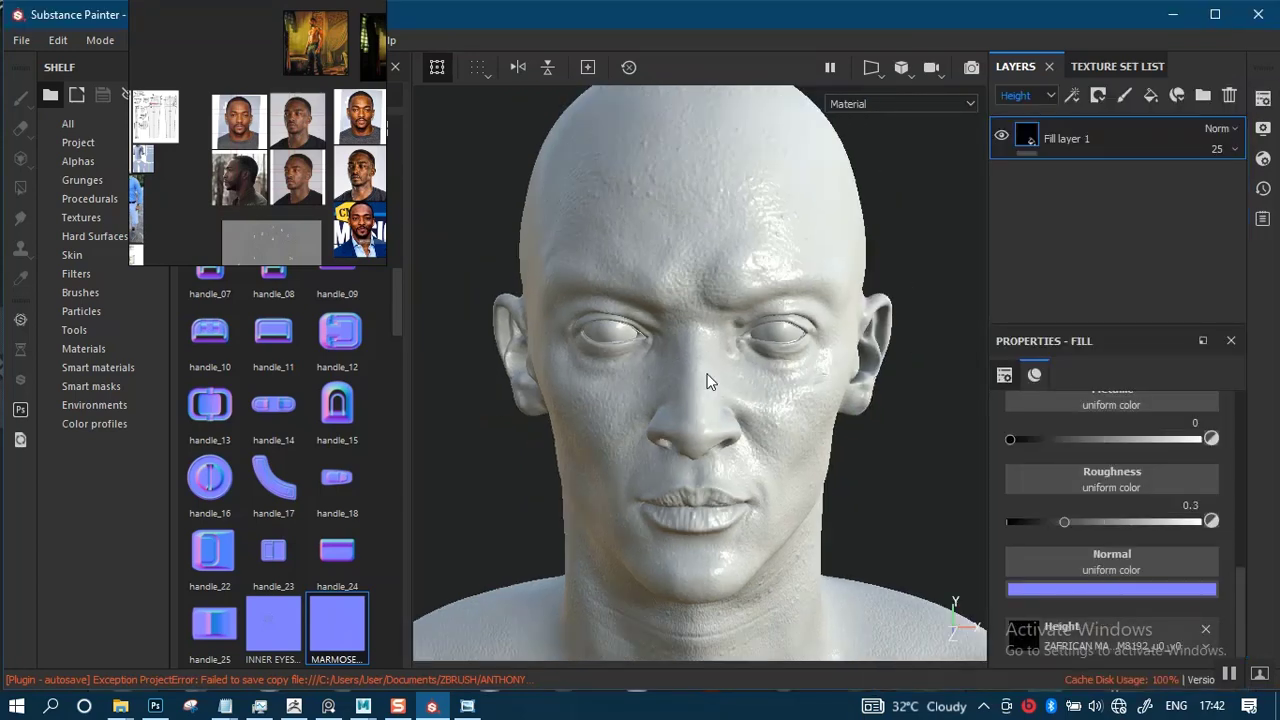
- Examine the skin detail on the face, neck, chest and abdomen under changed lighting with the newly baked mesh maps
{"action": "middle_click_drag", "start_coordinate": [707, 381], "coordinate": [700, 337], "text": "alt"}
{"action": "right_click_drag", "start_coordinate": [700, 337], "coordinate": [778, 580], "text": "alt"}
{"action": "right_click_drag", "start_coordinate": [710, 292], "coordinate": [704, 225], "text": "alt"}
{"action": "left_click_drag", "start_coordinate": [745, 285], "coordinate": [769, 314], "text": "alt"}
{"action": "right_click_drag", "start_coordinate": [706, 250], "coordinate": [693, 194], "text": "alt"}
{"action": "right_click_drag", "start_coordinate": [801, 358], "coordinate": [765, 365], "text": "shift"}
{"action": "middle_click_drag", "start_coordinate": [710, 470], "coordinate": [702, 430], "text": "alt"}
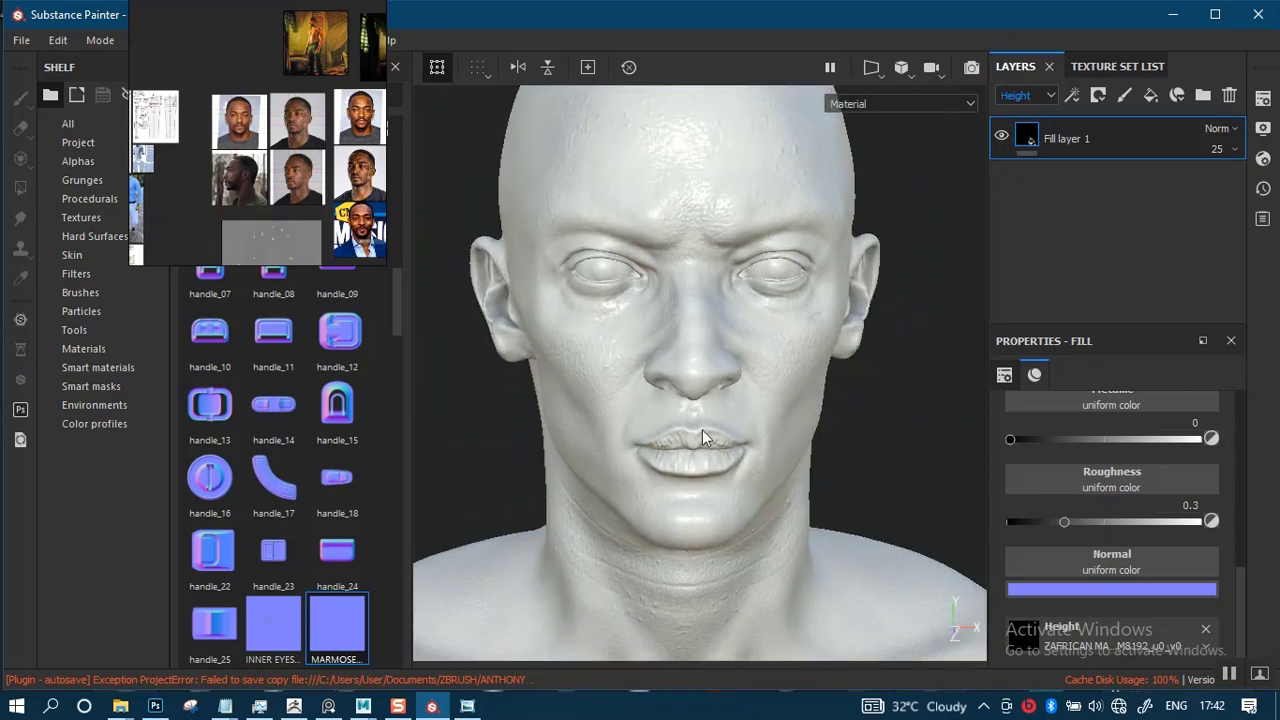
{"action": "right_click_drag", "start_coordinate": [702, 430], "coordinate": [692, 275], "text": "alt"}
{"action": "middle_click_drag", "start_coordinate": [686, 478], "coordinate": [692, 230], "text": "alt"}
{"action": "right_click_drag", "start_coordinate": [691, 270], "coordinate": [702, 455], "text": "alt"}
{"action": "middle_click_drag", "start_coordinate": [710, 506], "coordinate": [726, 237], "text": "alt"}
{"action": "mouse_move", "coordinate": [727, 245]}
{"action": "right_mouse_down", "text": "alt"}
{"action": "mouse_move", "coordinate": [740, 463]}
{"action": "mouse_move", "coordinate": [713, 232]}
{"action": "right_mouse_up", "text": "alt"}
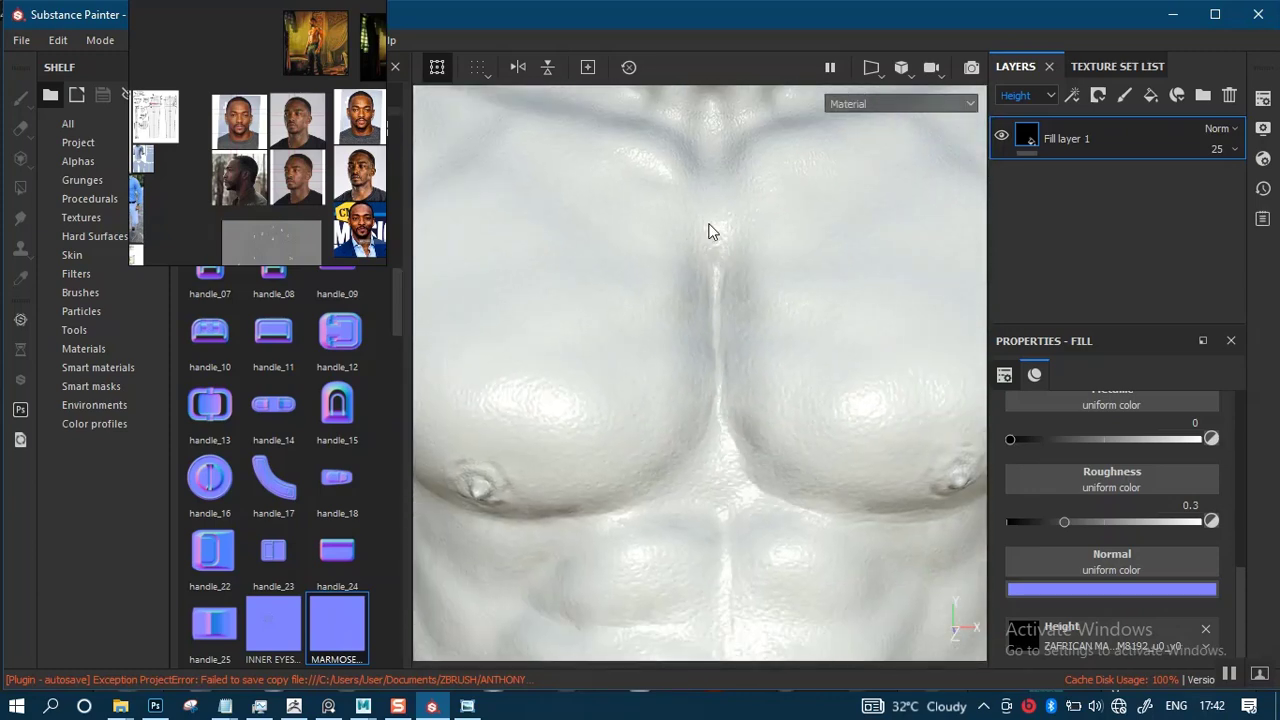
{"action": "middle_click_drag", "start_coordinate": [711, 238], "coordinate": [691, 352], "text": "alt"}
{"action": "right_click_drag", "start_coordinate": [693, 350], "coordinate": [733, 148], "text": "alt"}
{"action": "left_click_drag", "start_coordinate": [780, 378], "coordinate": [735, 385], "text": "alt"}
- Switch to the reference image board, move its window clear of the application menus and zoom out to the portrait references
{"action": "mouse_move", "coordinate": [120, 706]}
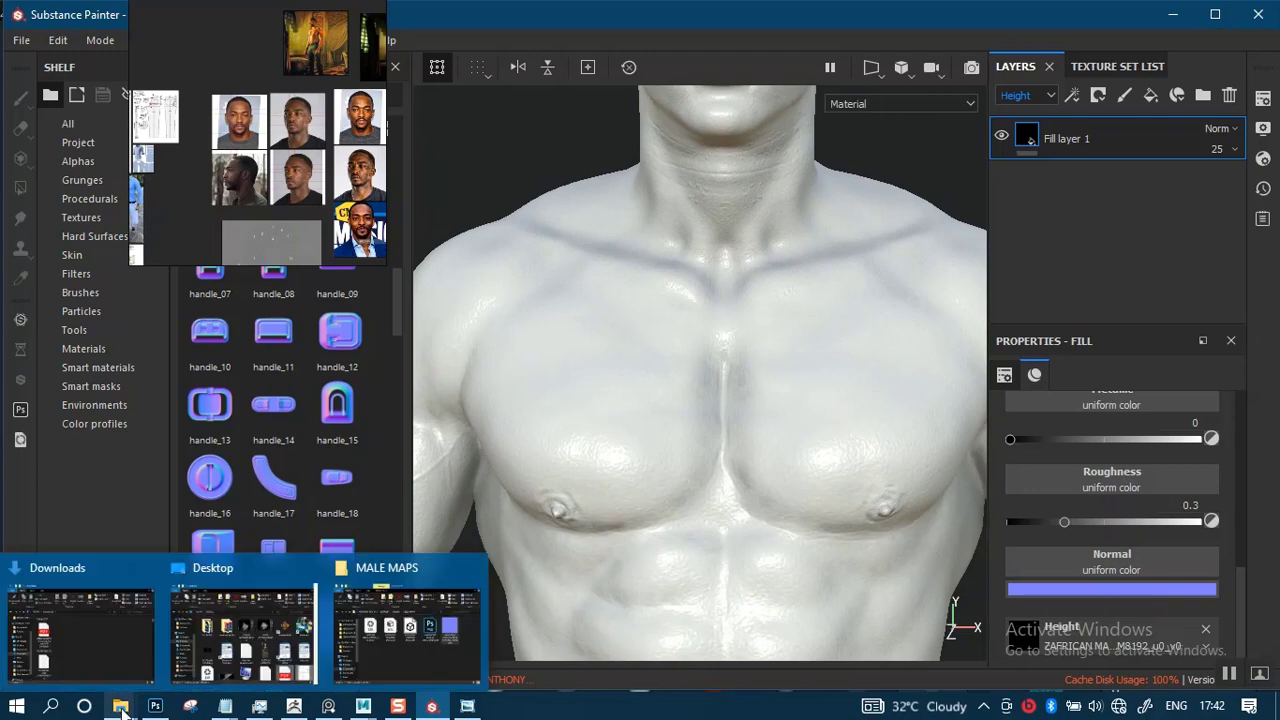
{"action": "mouse_move", "coordinate": [328, 708]}
{"action": "left_click", "coordinate": [340, 602]}
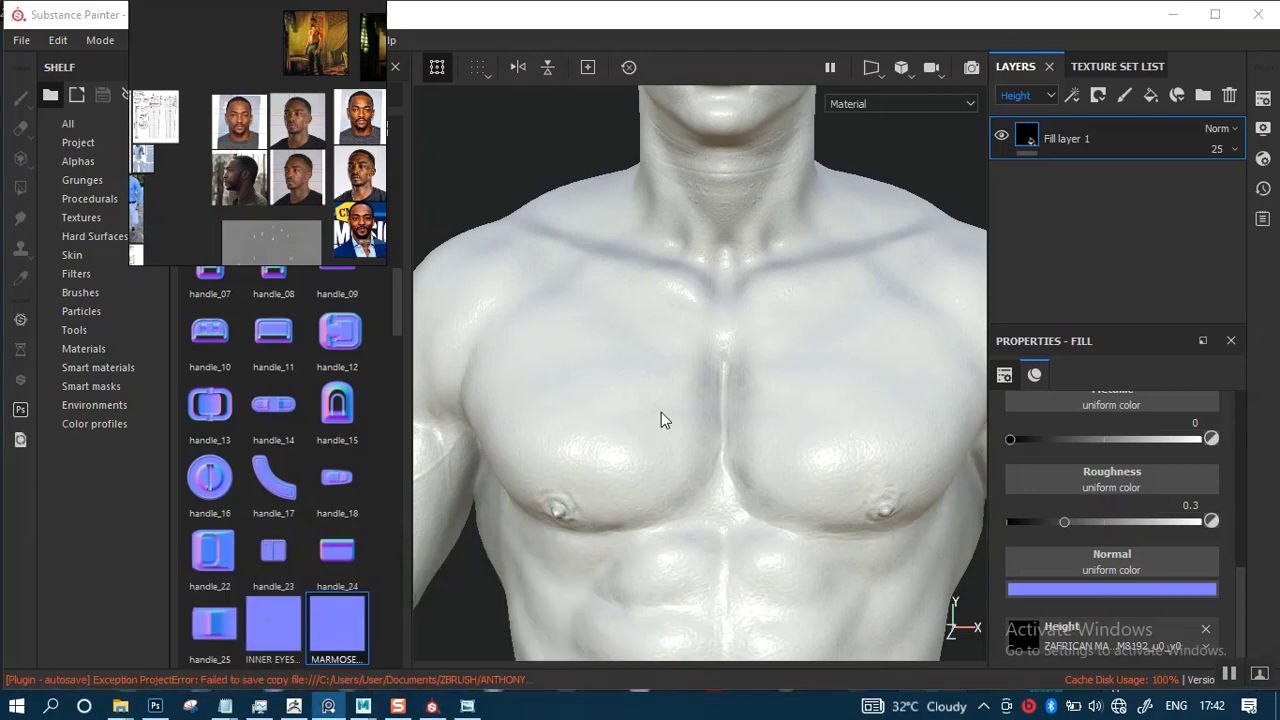
{"action": "left_click_drag", "start_coordinate": [197, 160], "coordinate": [203, 261]}
{"action": "mouse_move", "coordinate": [237, 261]}
{"action": "middle_mouse_down"}
{"action": "mouse_move", "coordinate": [264, 259]}
{"action": "mouse_move", "coordinate": [252, 259]}
{"action": "middle_mouse_up"}
{"action": "right_click_drag", "start_coordinate": [254, 248], "coordinate": [450, 222]}
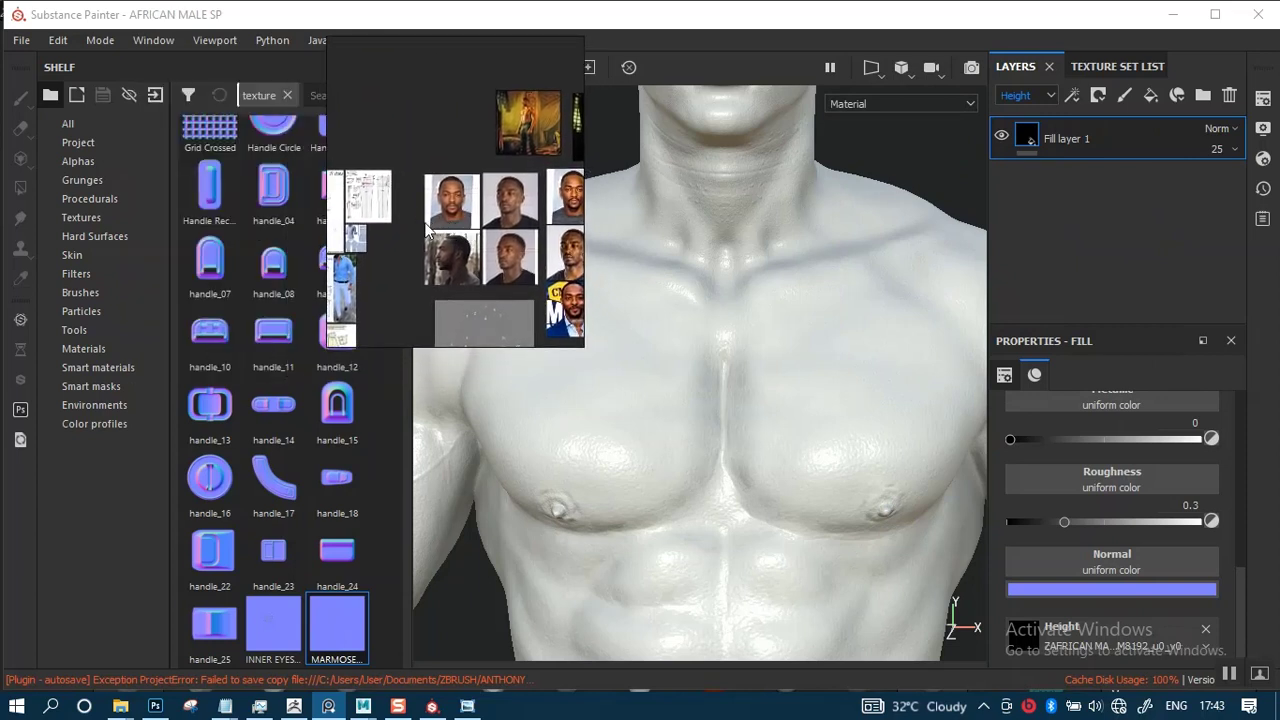
{"action": "left_click", "coordinate": [441, 236]}
{"action": "scroll", "coordinate": [441, 236], "scroll_direction": "down", "scroll_amount": 2}
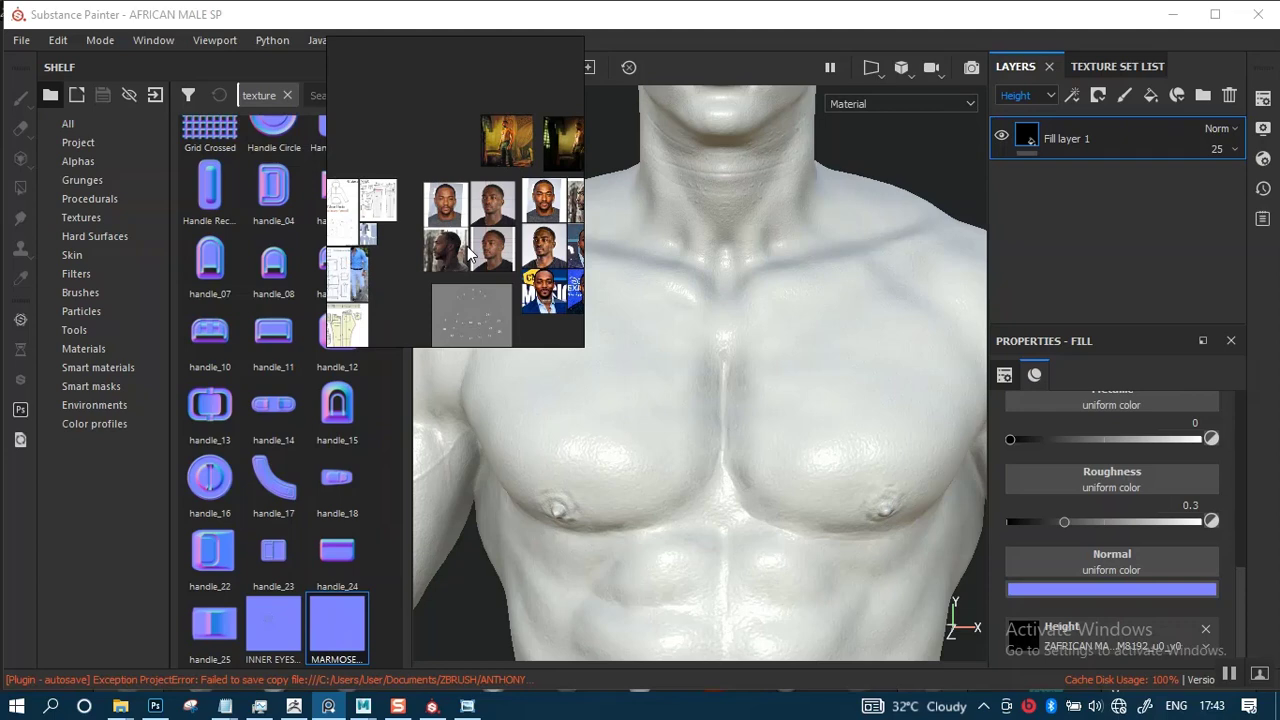
{"action": "left_click", "coordinate": [486, 255]}
{"action": "scroll", "coordinate": [470, 250], "scroll_direction": "down", "scroll_amount": 1}
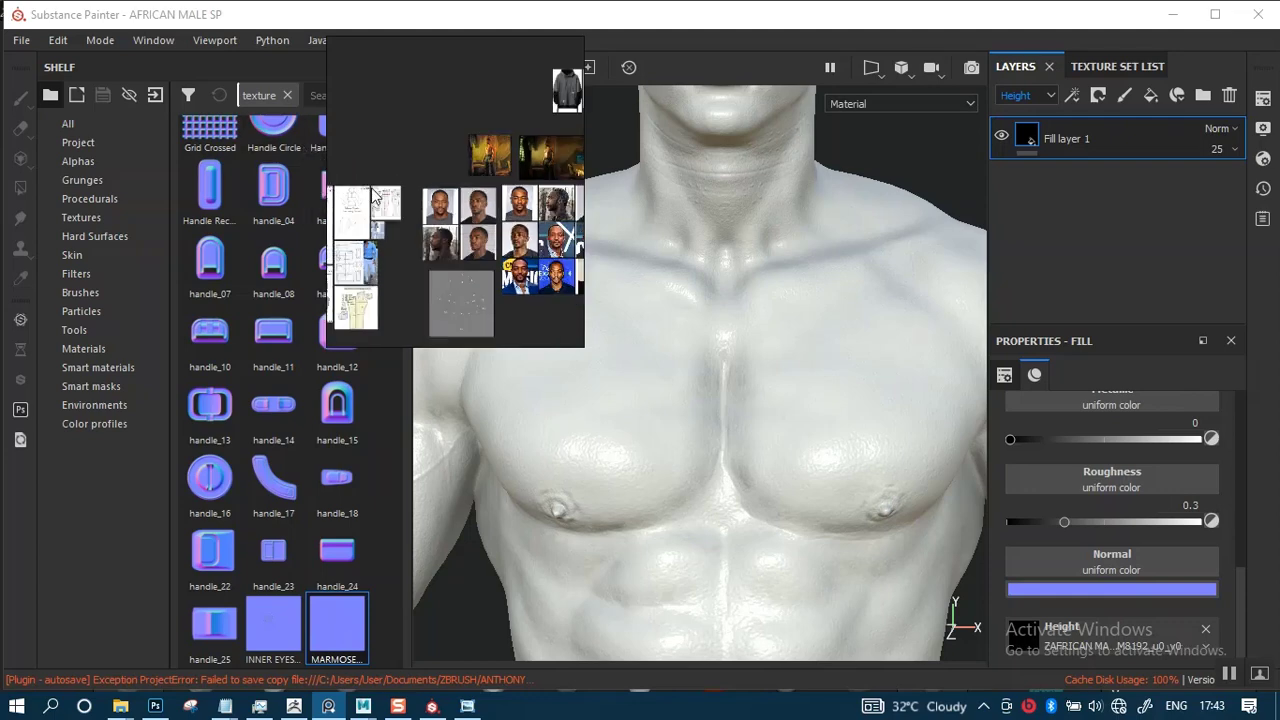